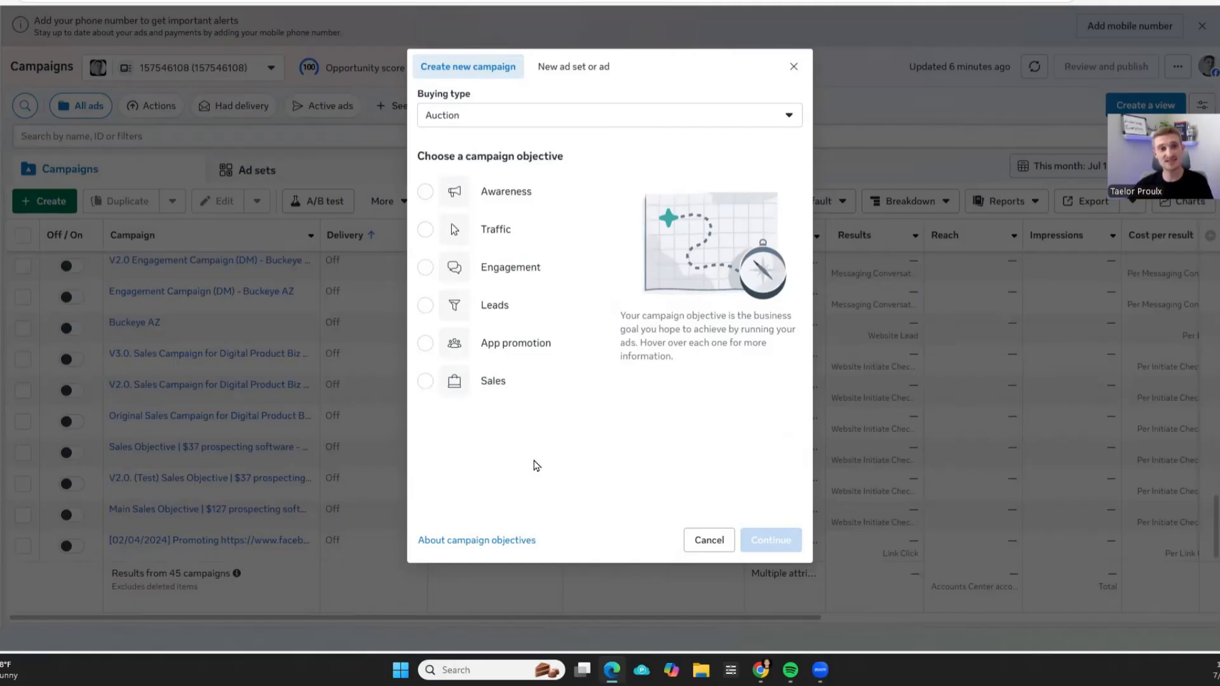
Create a new auction campaign with the Leads objective and the Manual leads campaign setup
mouse_move(508, 306)
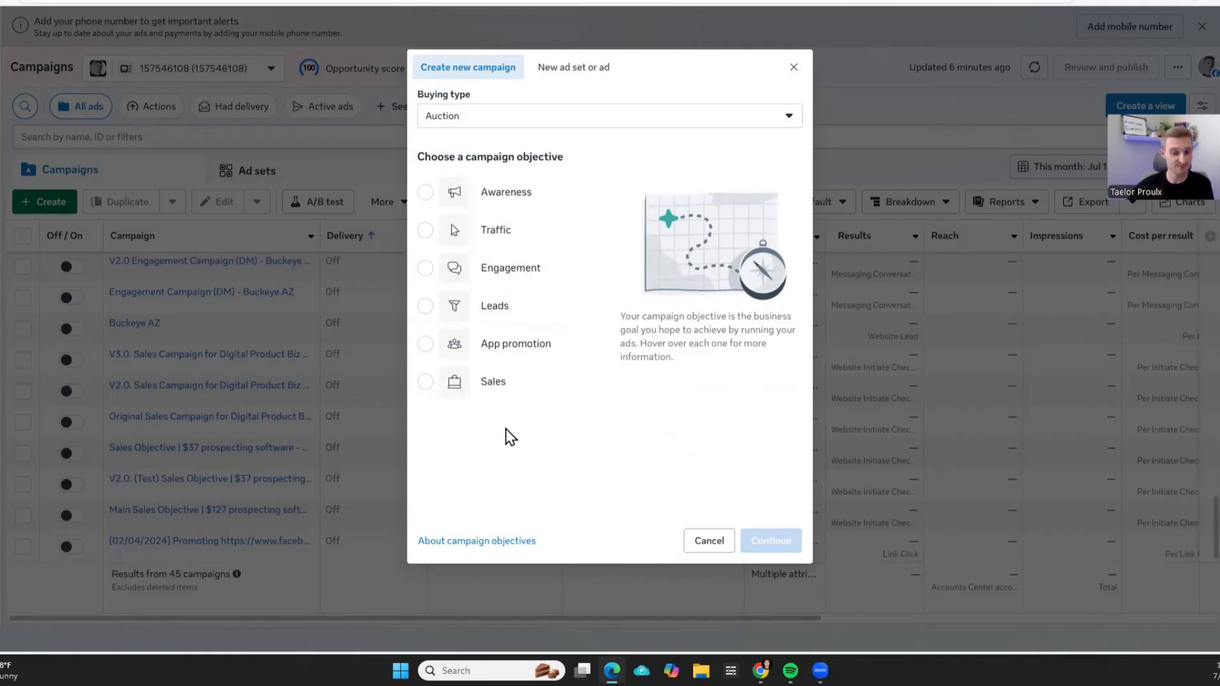
mouse_move(463, 390)
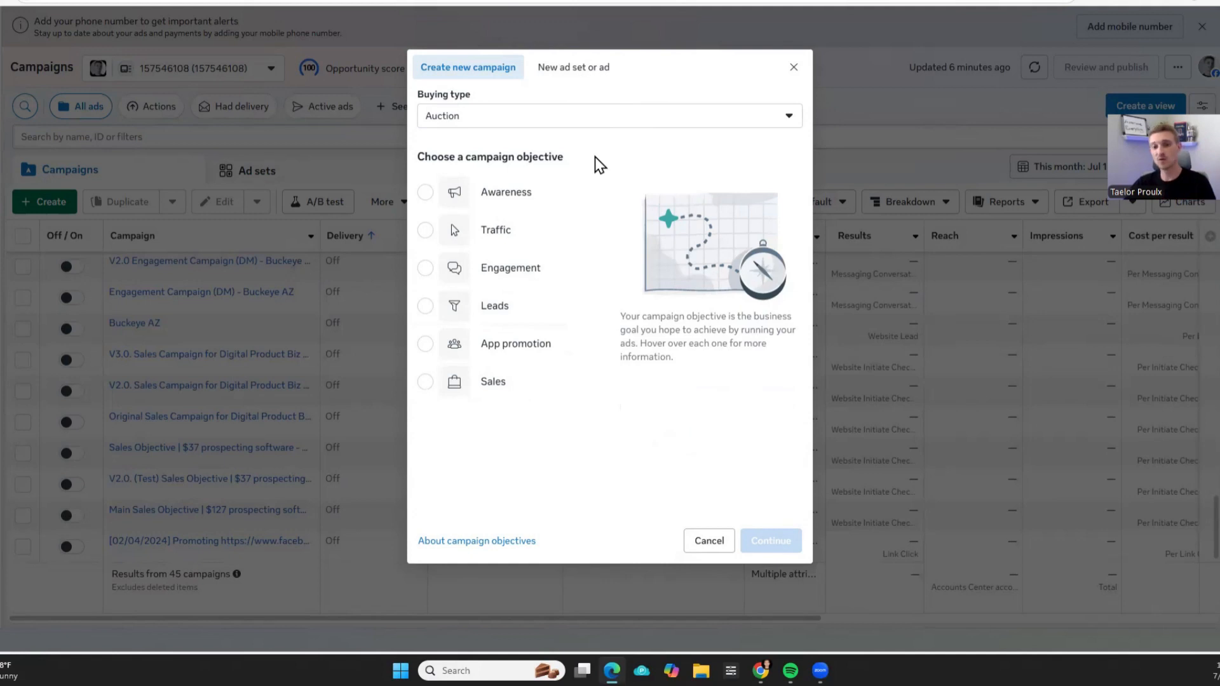
mouse_move(496, 230)
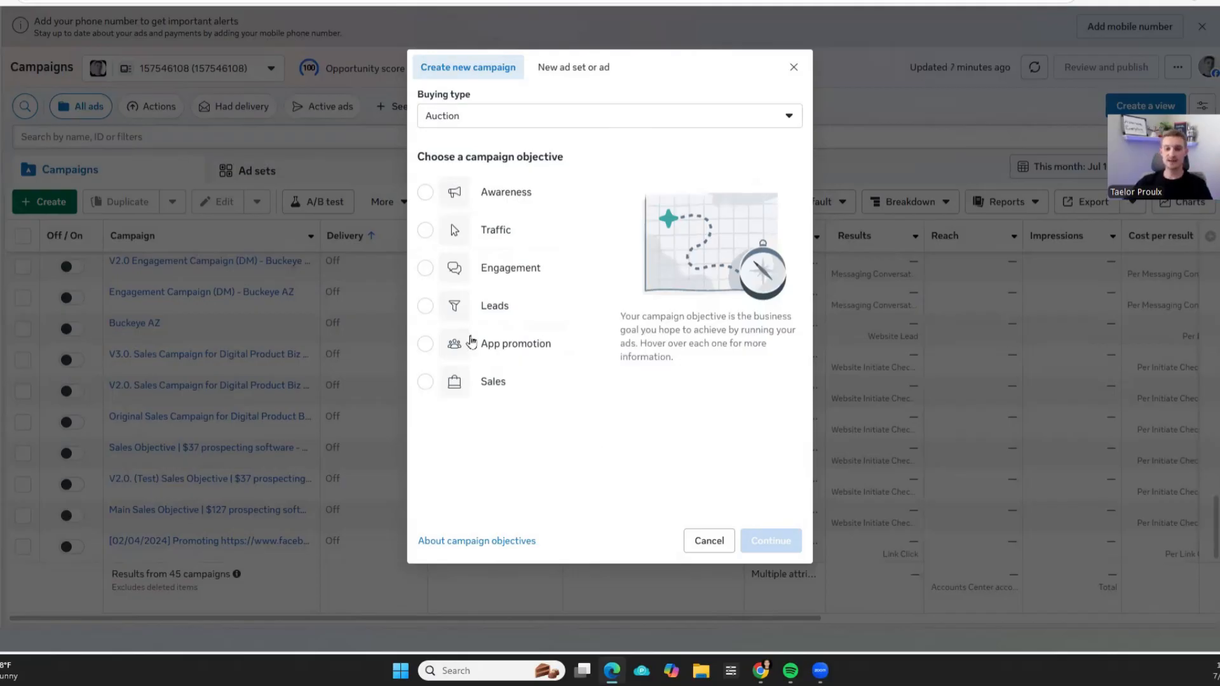
left_click(475, 306)
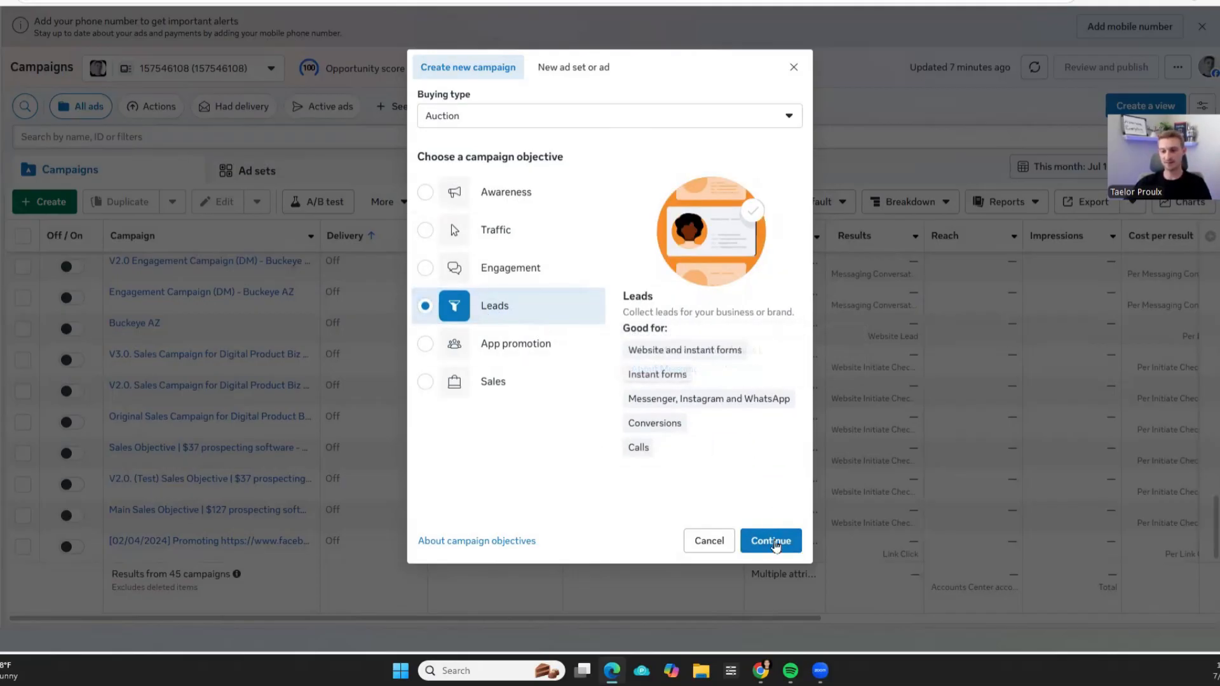
left_click(769, 540)
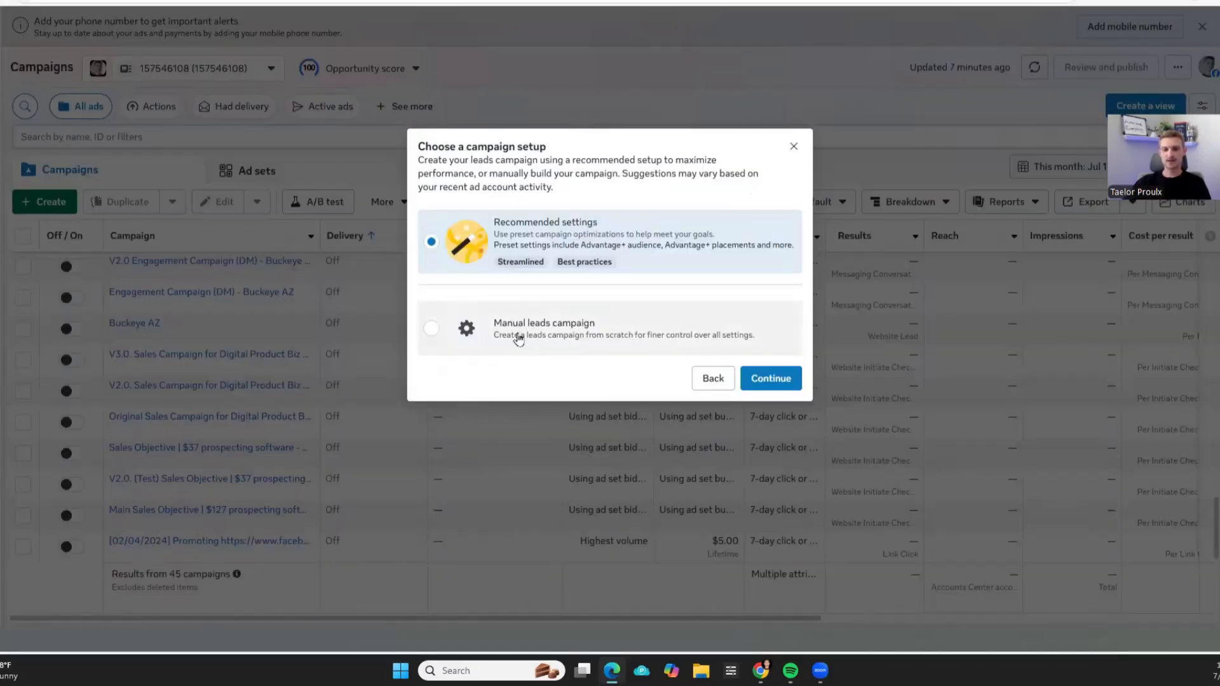
left_click(433, 329)
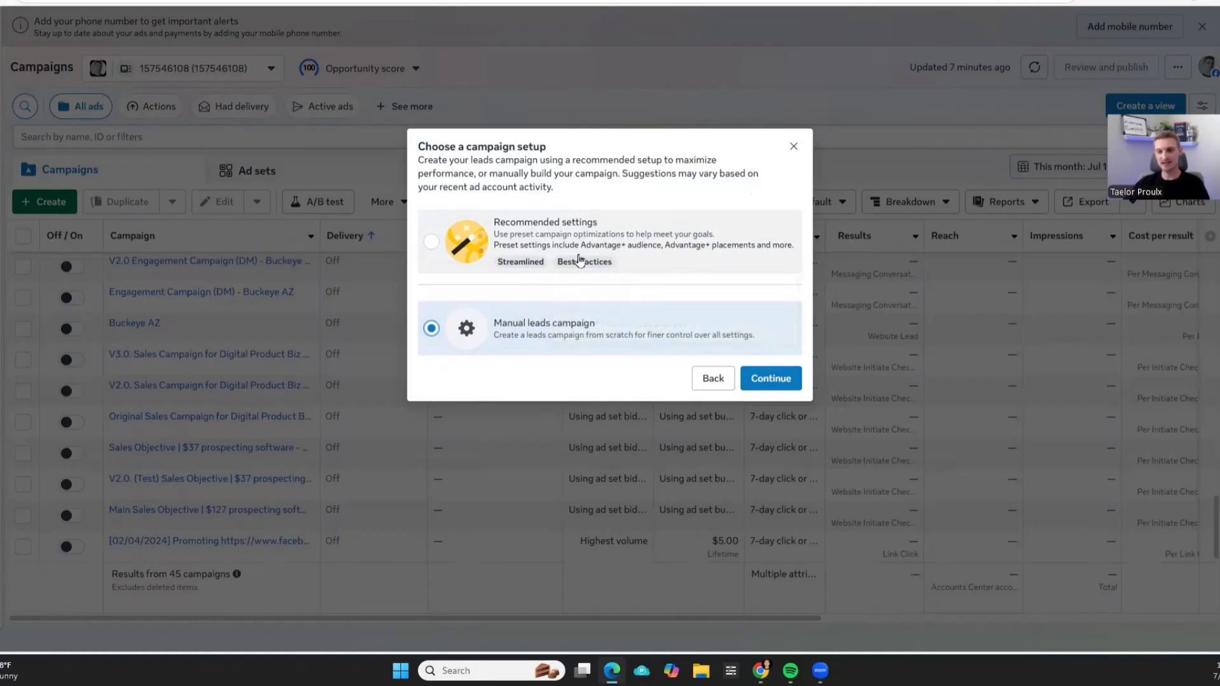
left_click(768, 382)
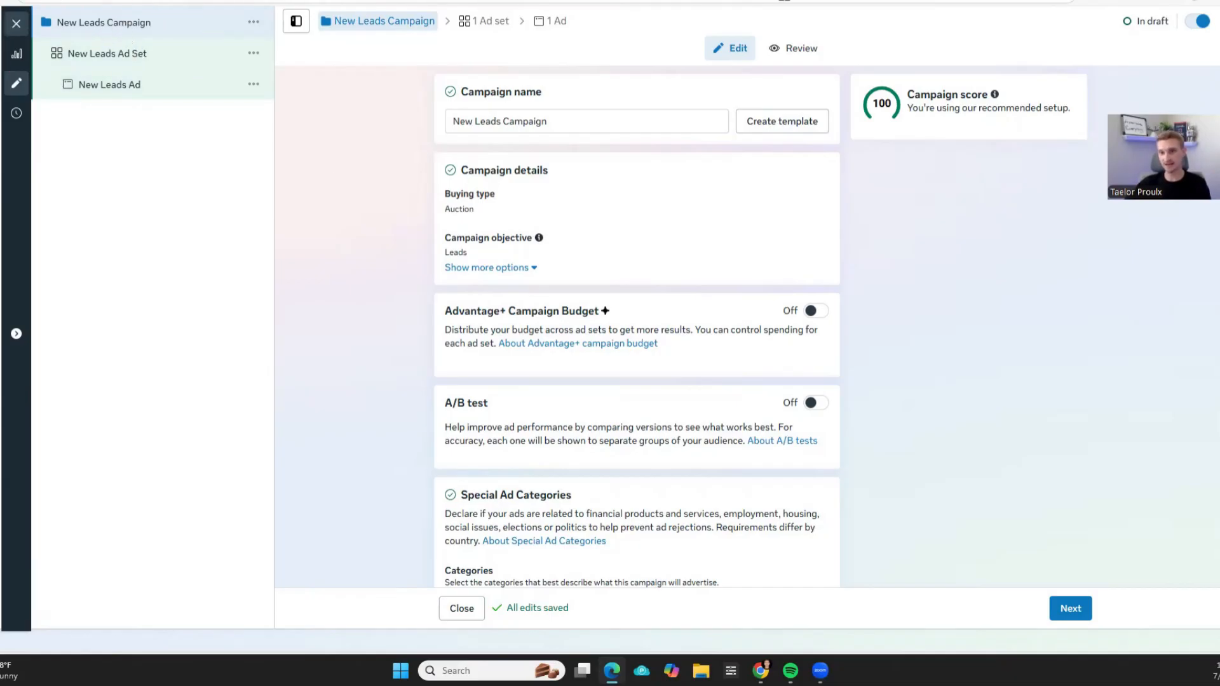
Examine the Meta Campaign ad Structure diagram and the draft's ad level, then return to the campaign level
key("ctrl+Tab")
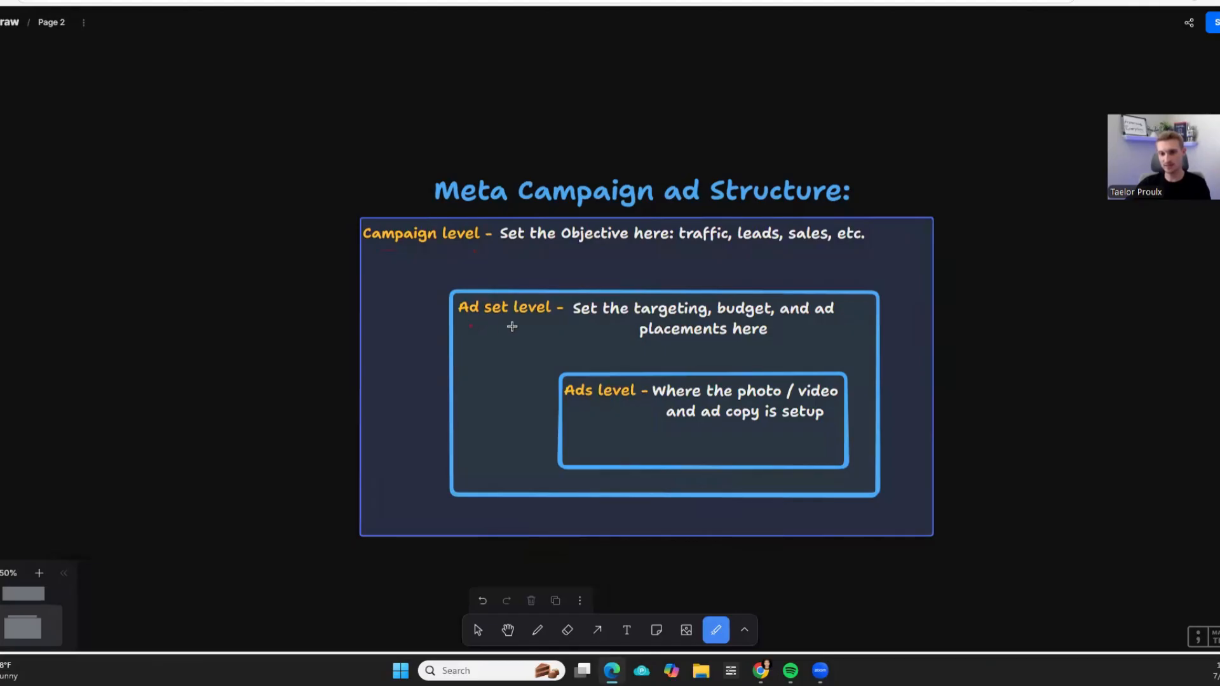
left_click_drag(583, 411, 674, 390)
key("ctrl+shift+Tab")
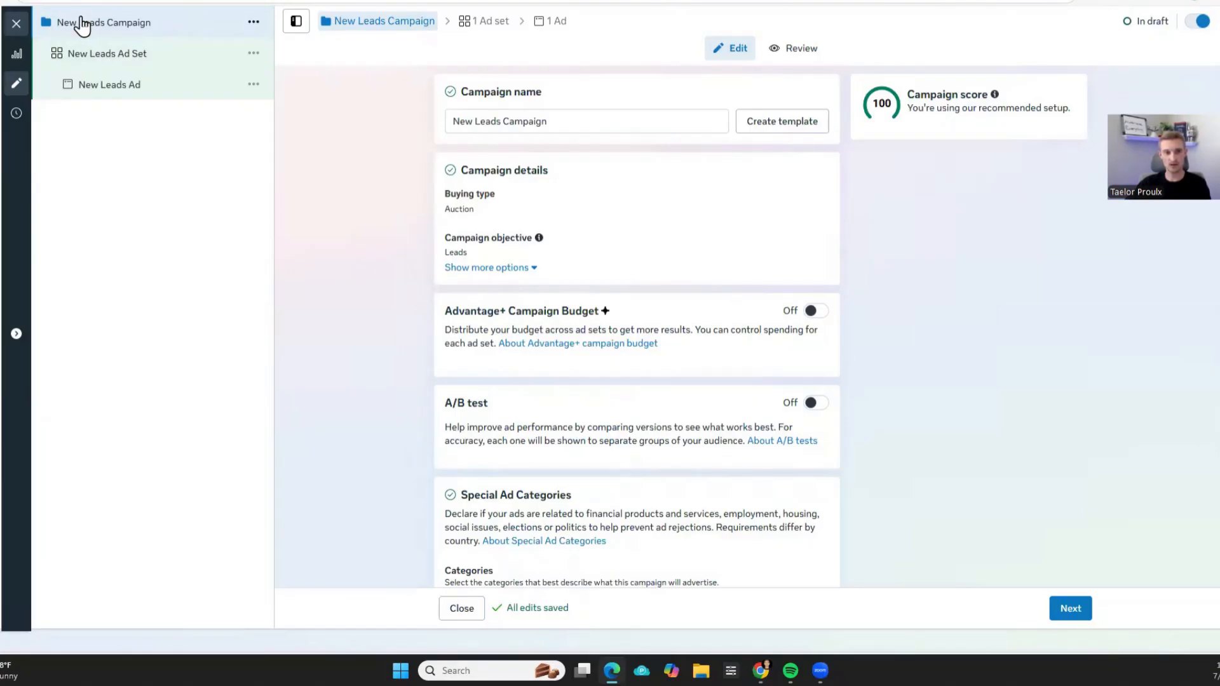
left_click(134, 93)
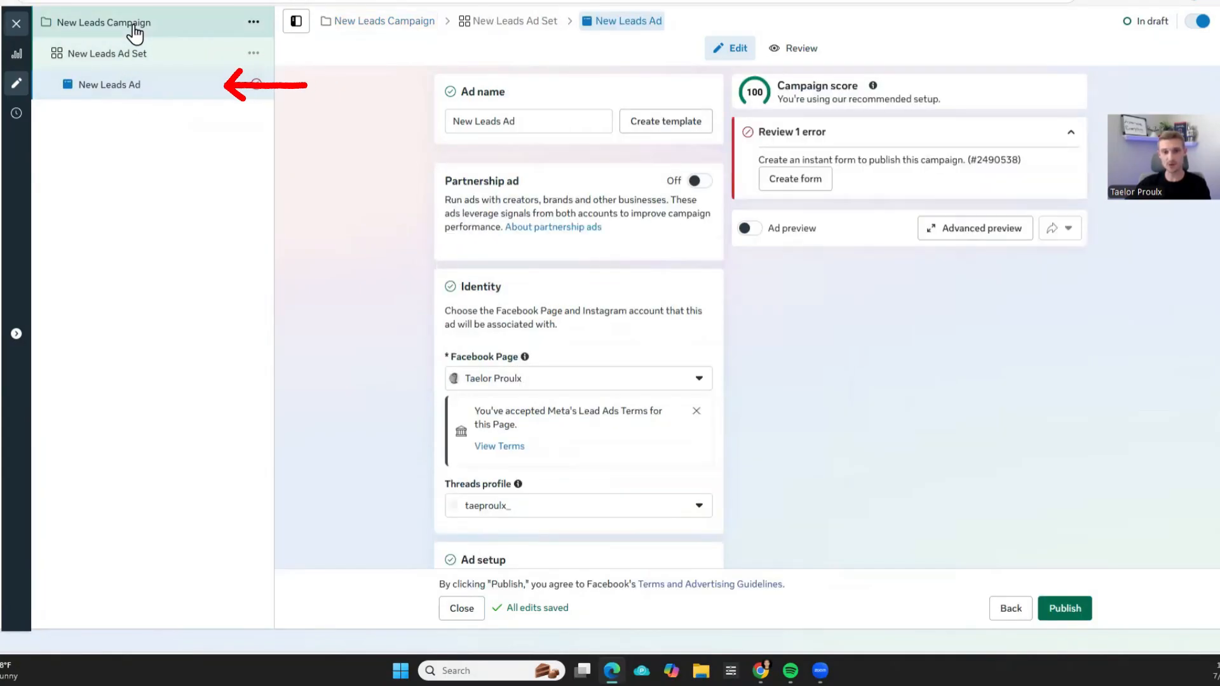
left_click(138, 23)
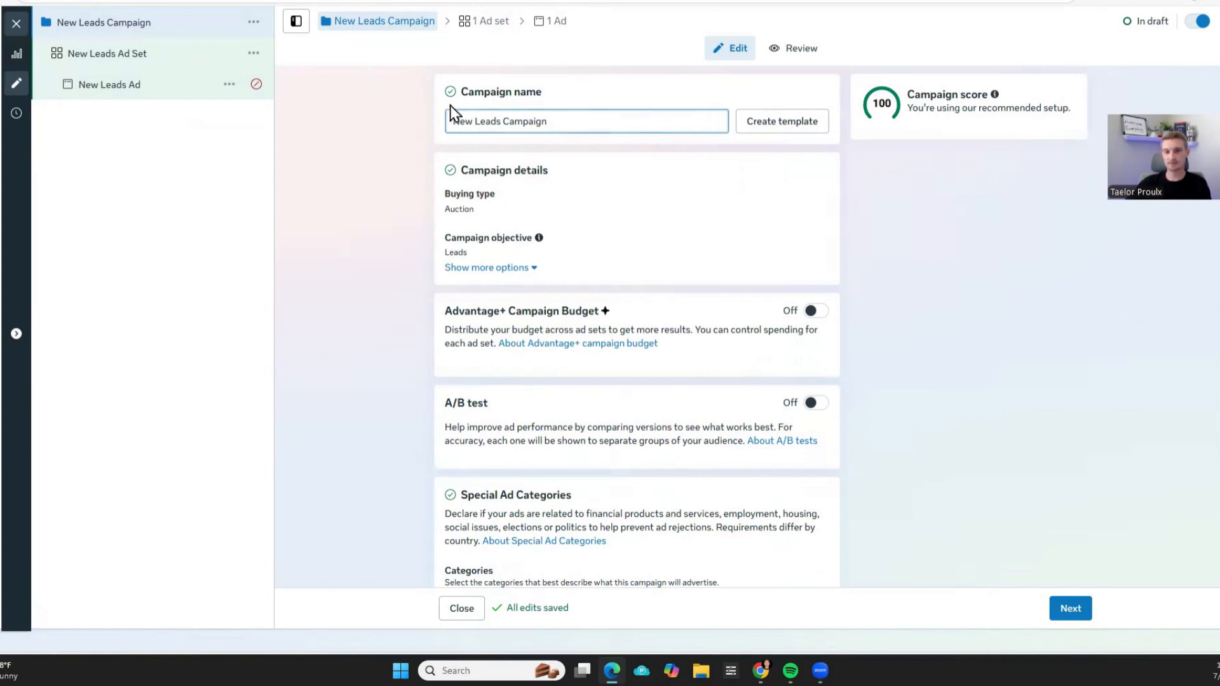
Rename the campaign as "TOF Cold Traffic New Leads Campaign"
left_click_drag(450, 95, 458, 121)
left_click(456, 121)
type("TOF C")
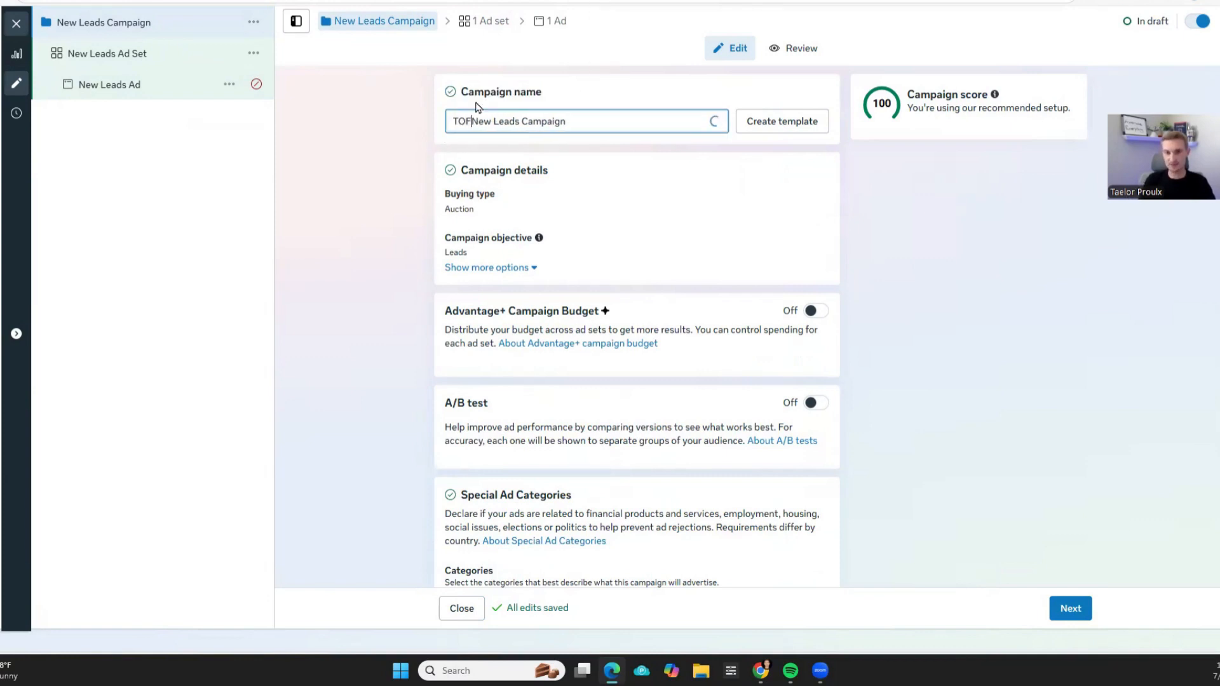
type("old Traffic")
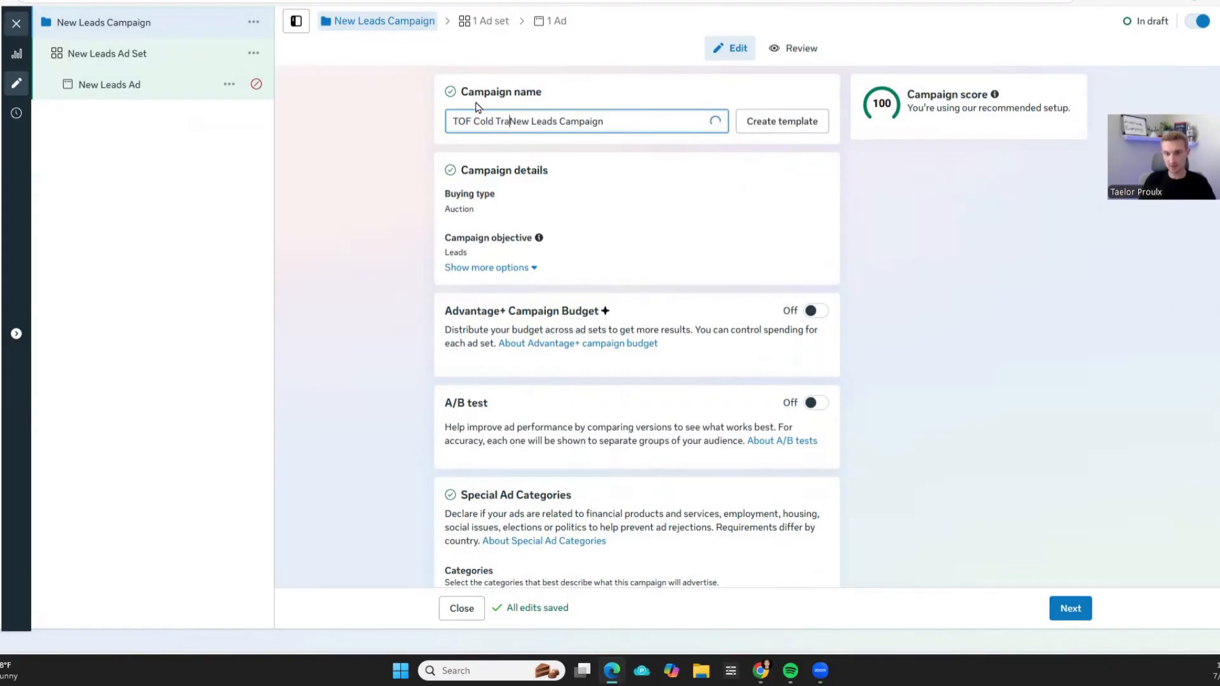
left_click(342, 208)
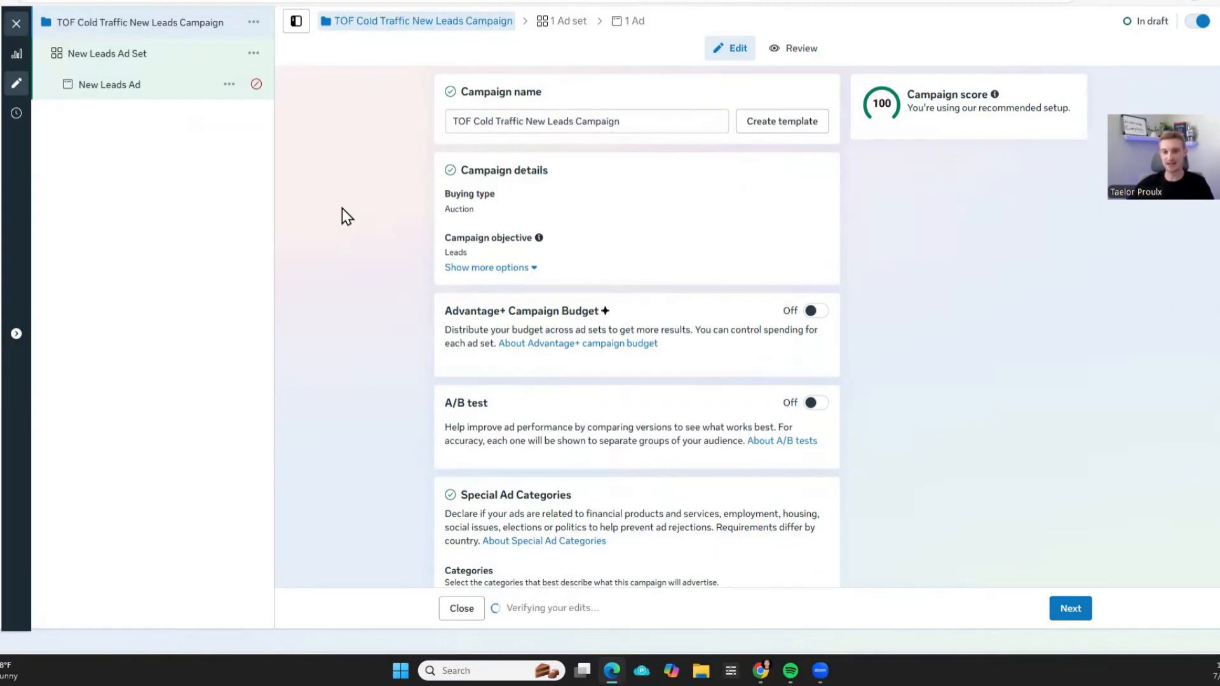
Review the Advantage+ Campaign Budget, A/B test and Special Ad Categories settings, including the available categories
scroll(341, 208, "down", 1)
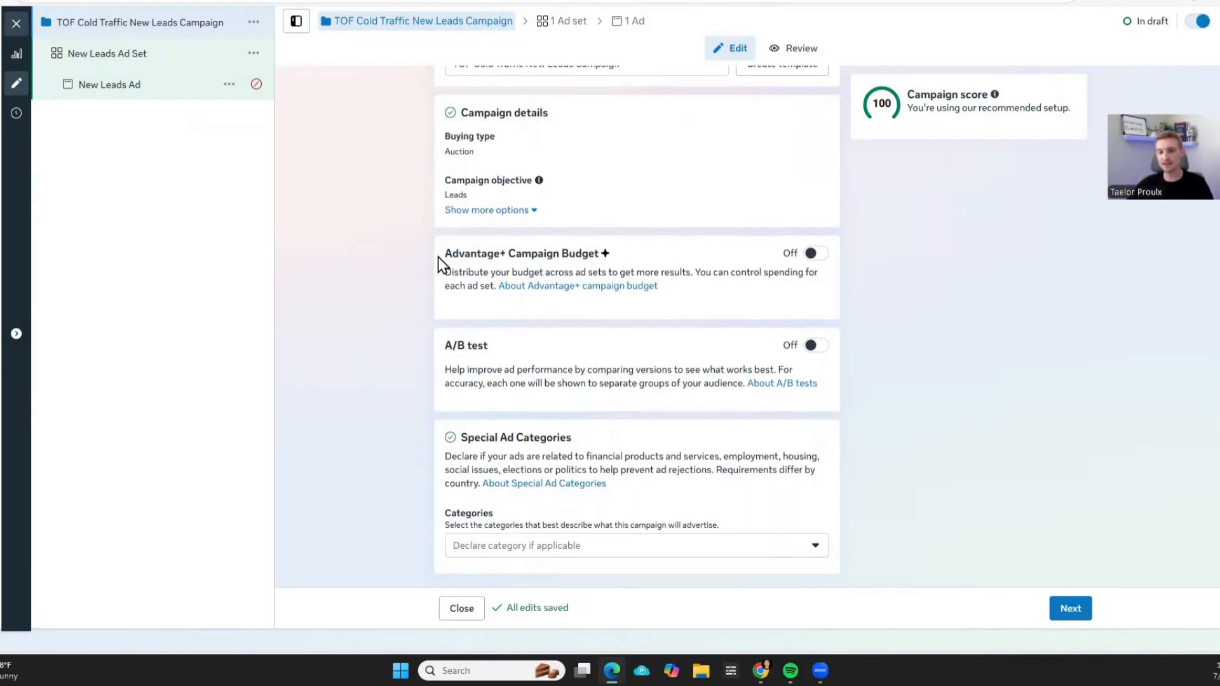
left_click_drag(437, 257, 631, 255)
left_click(254, 303)
left_click_drag(447, 351, 488, 347)
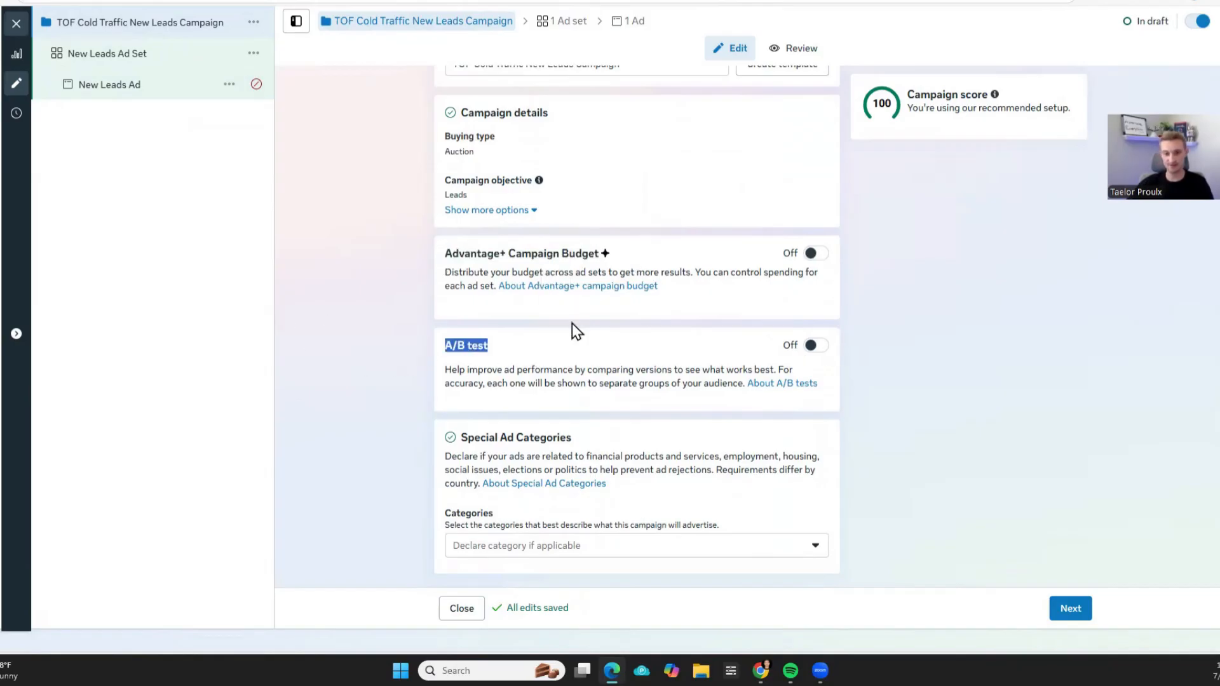
left_click(319, 322)
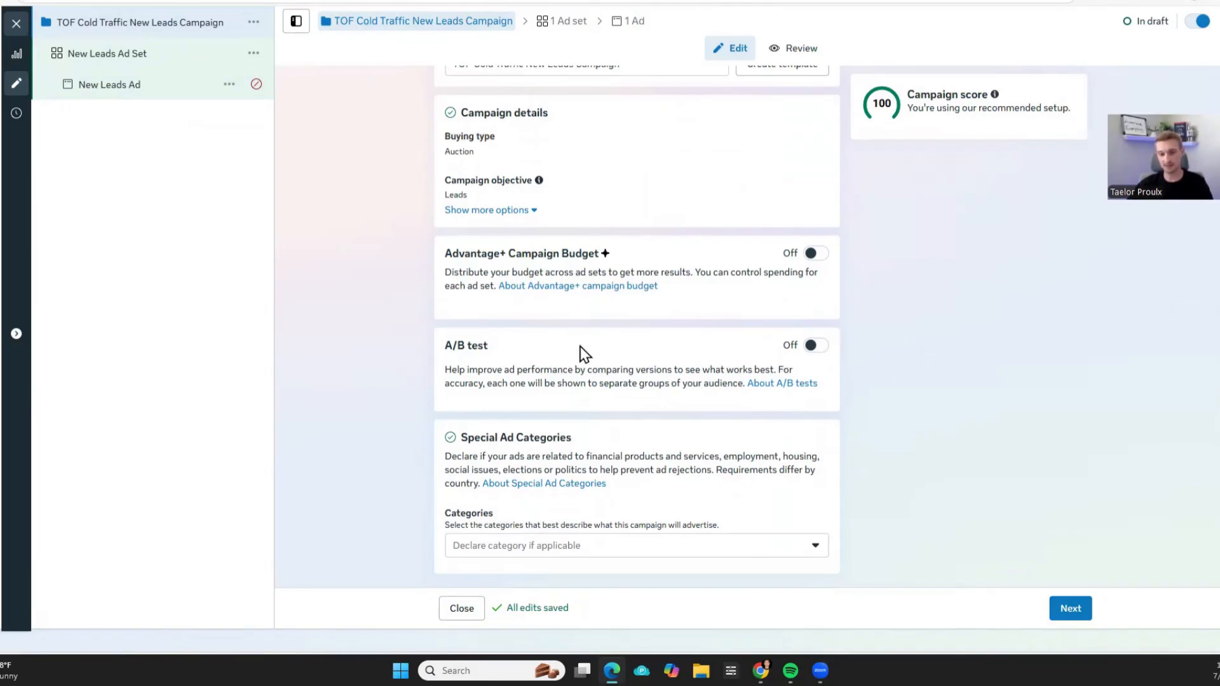
left_click_drag(438, 350, 498, 348)
left_click(365, 369)
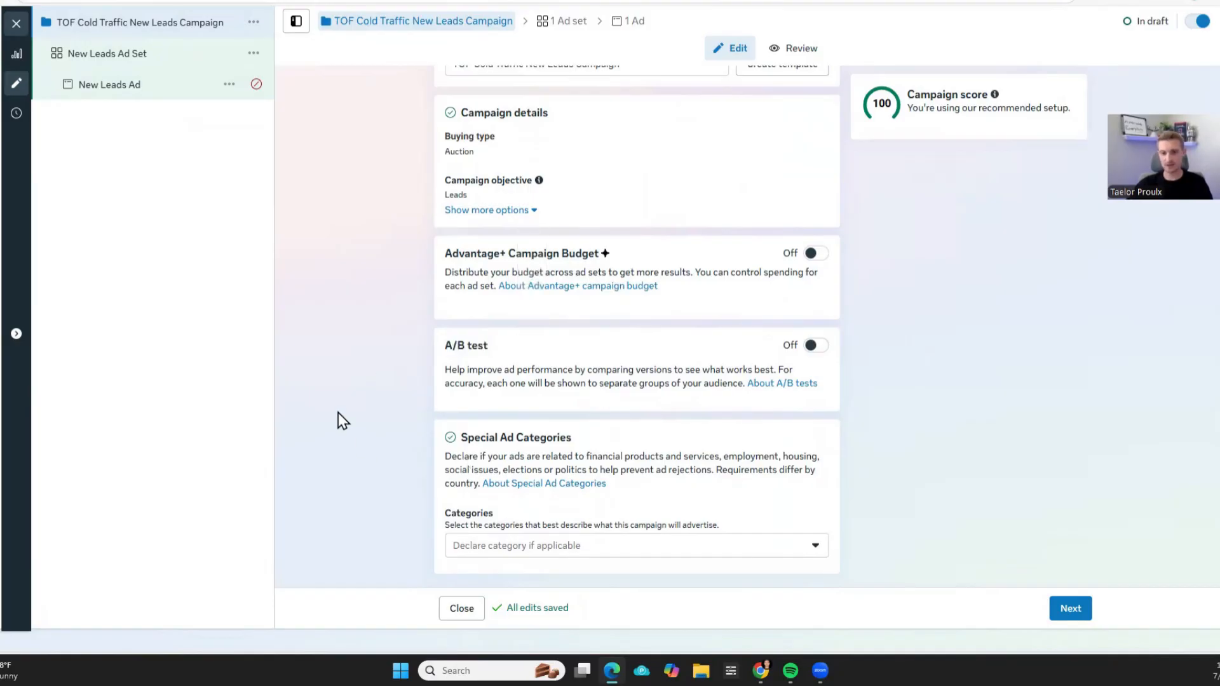
left_click_drag(565, 439, 342, 436)
left_click(399, 420)
left_click(598, 547)
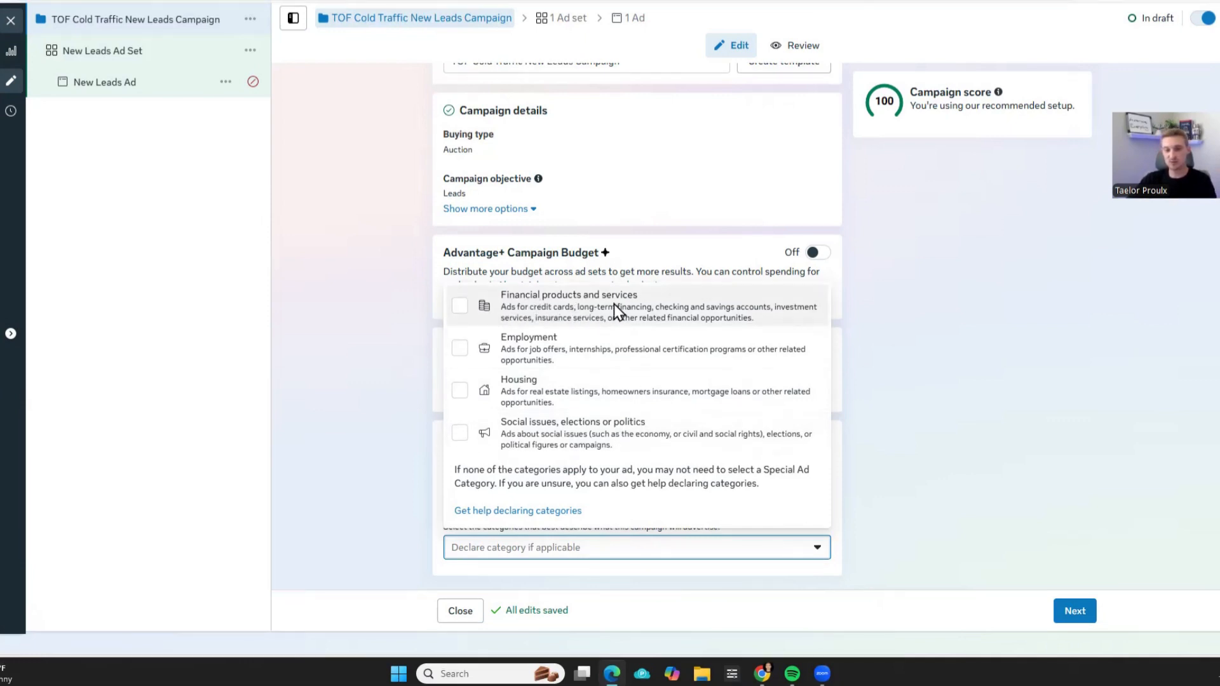
left_click(336, 341)
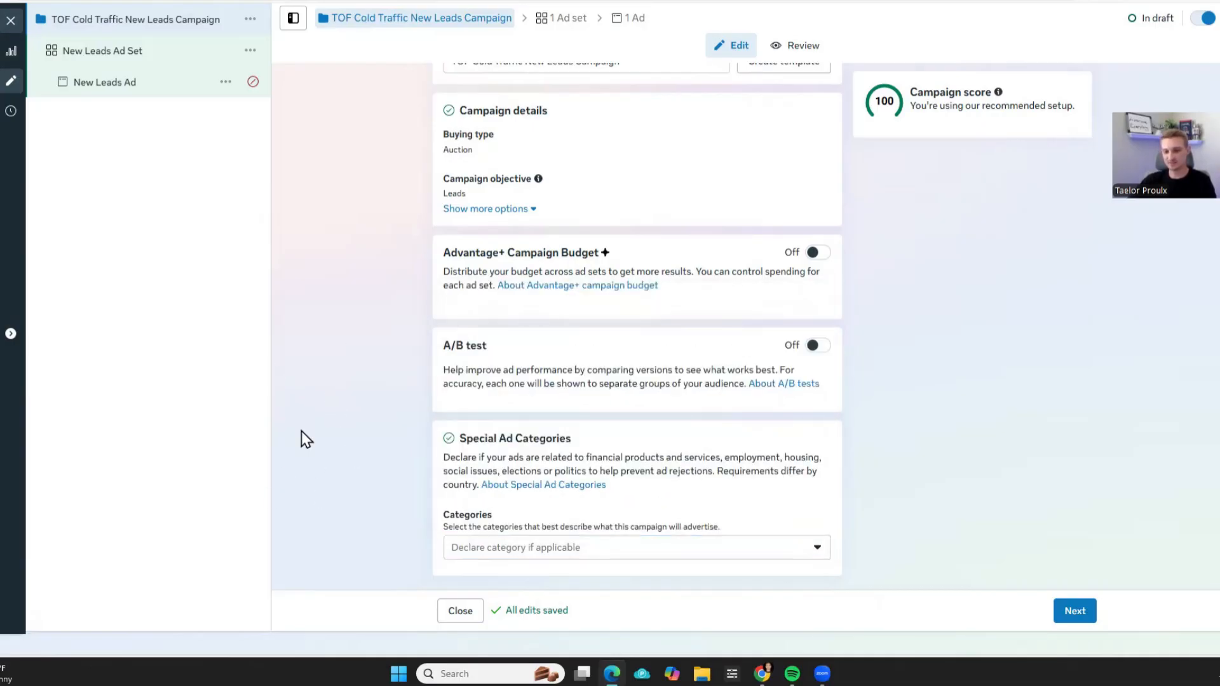
Continue to the ad set level and review its ad set name and conversion location settings
left_click(1073, 612)
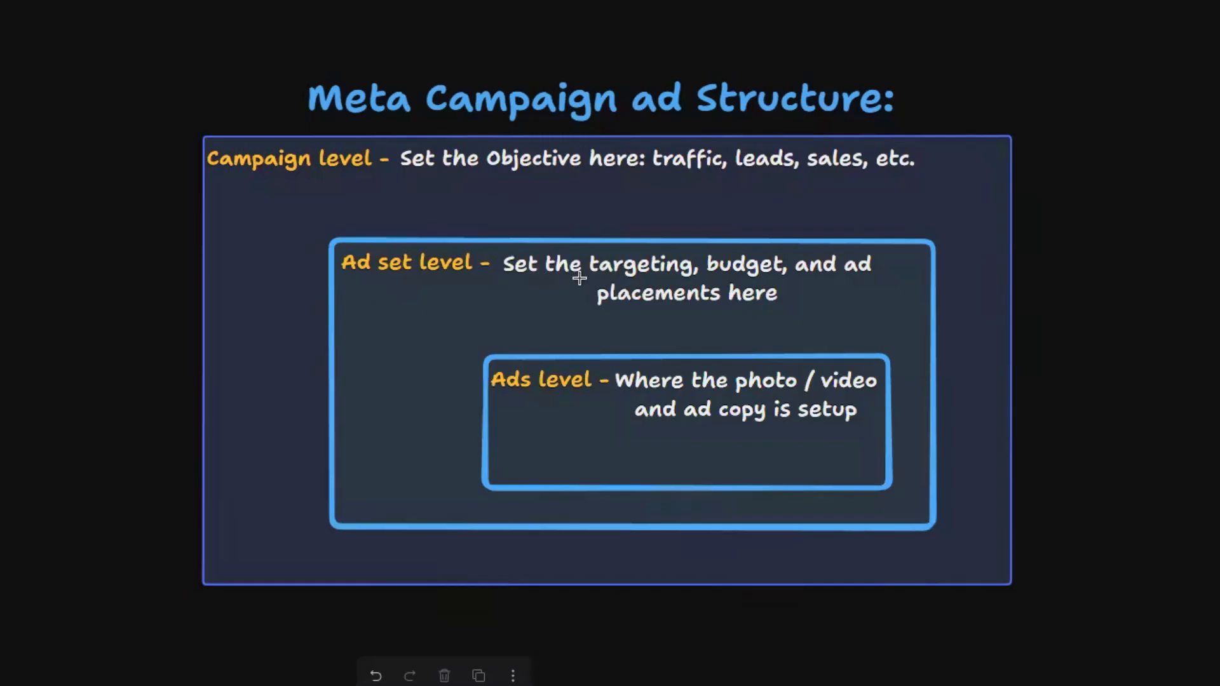
left_click_drag(594, 276, 709, 279)
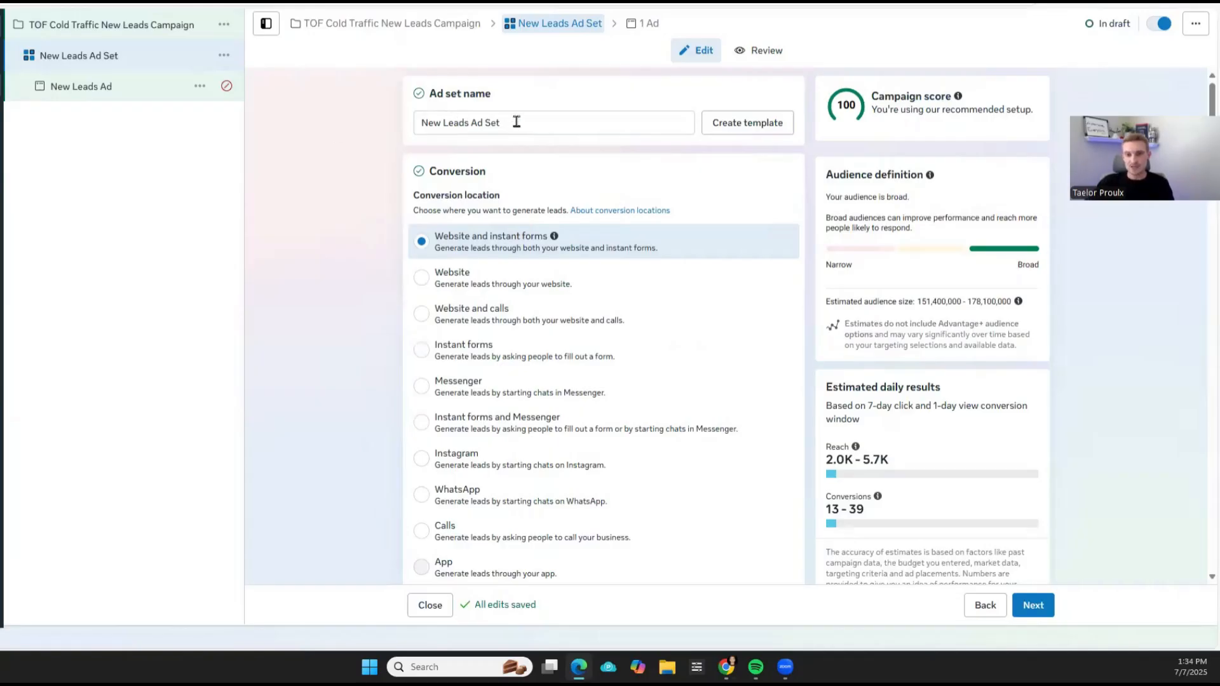
left_click_drag(517, 100, 407, 103)
left_click(358, 194)
scroll(322, 273, "down", 1)
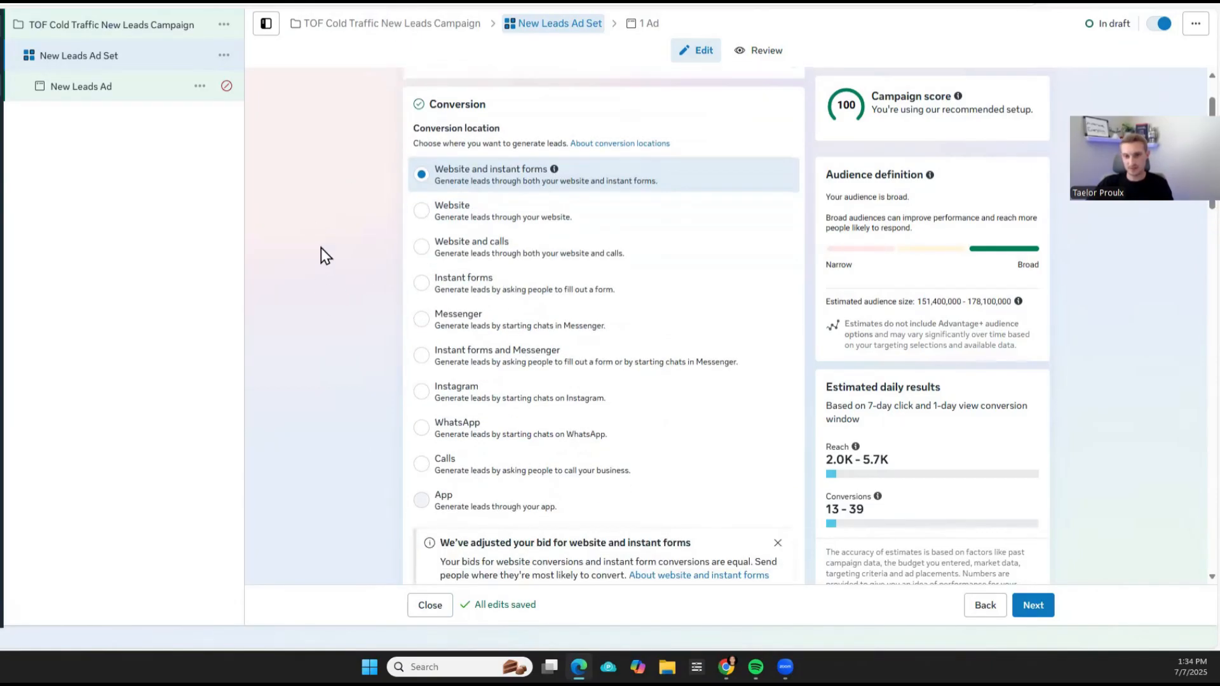
left_click_drag(504, 114, 372, 130)
left_click(368, 215)
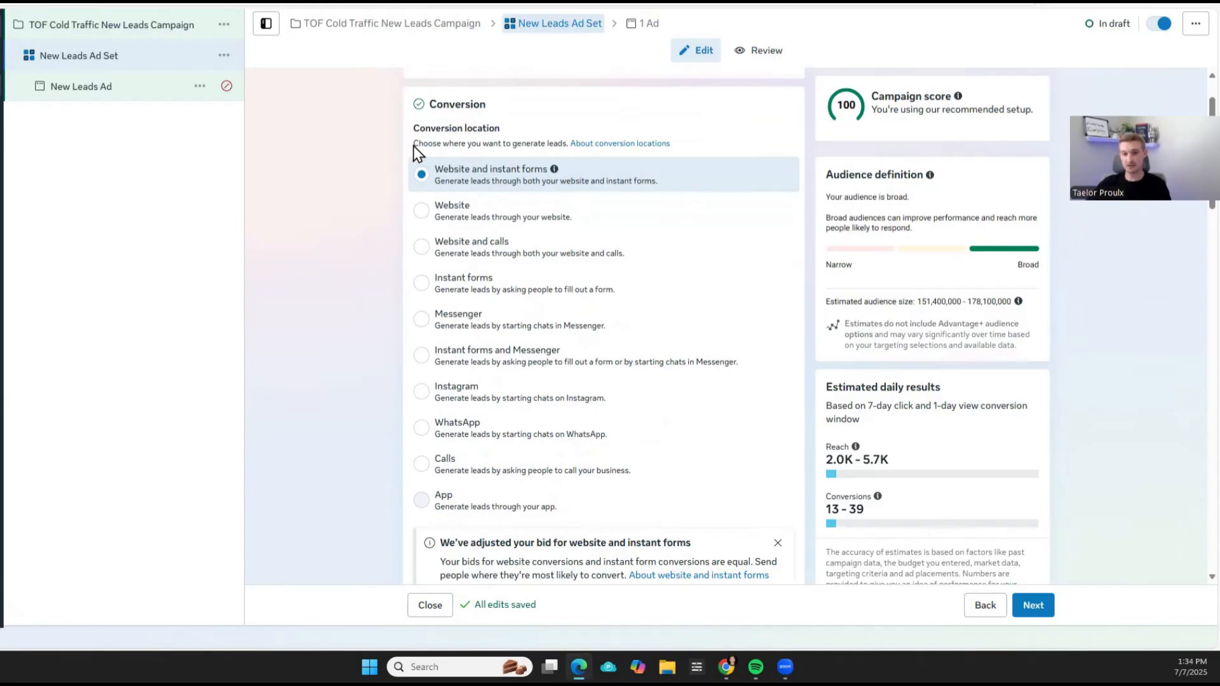
left_click_drag(413, 146, 569, 145)
left_click(291, 264)
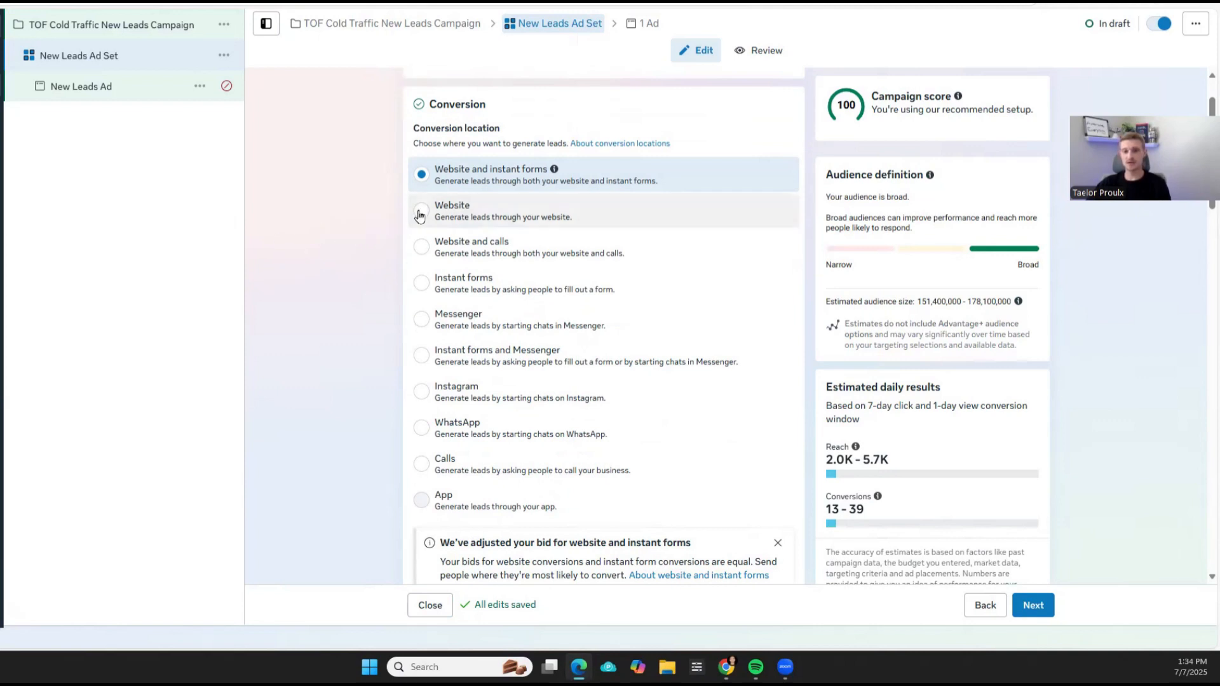
Try the Website, Instant forms and Messenger conversion locations in turn, ending on Website again
left_click(483, 217)
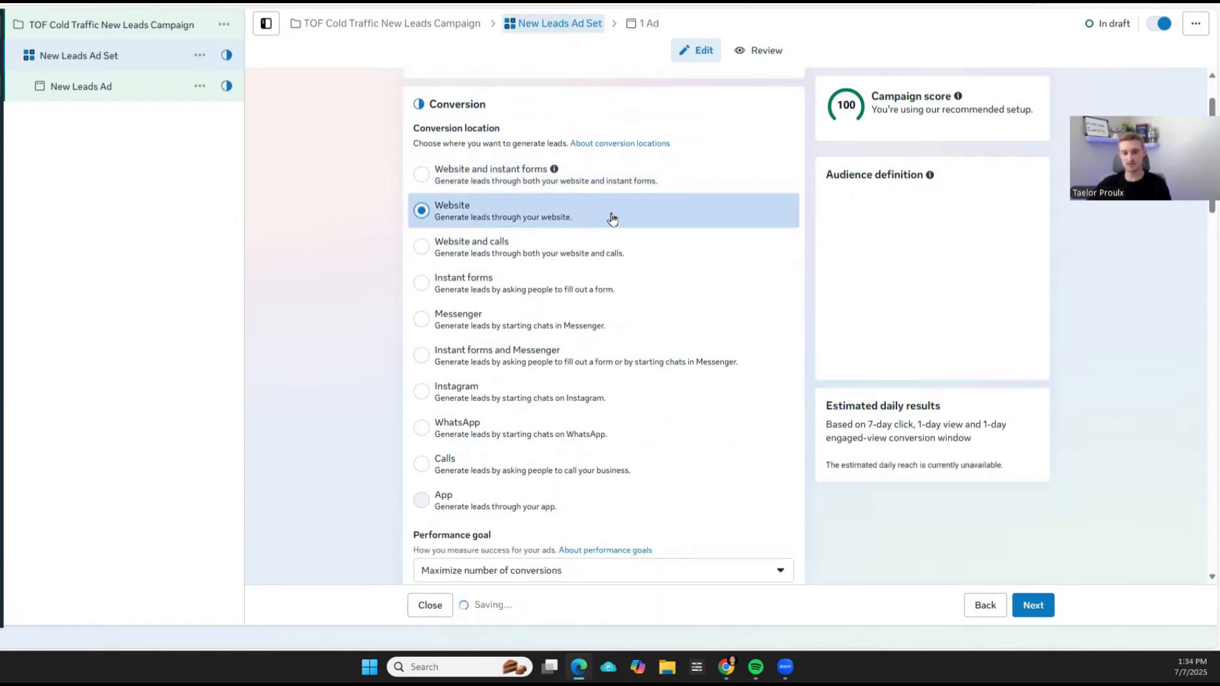
scroll(350, 257, "down", 1)
left_click(429, 312)
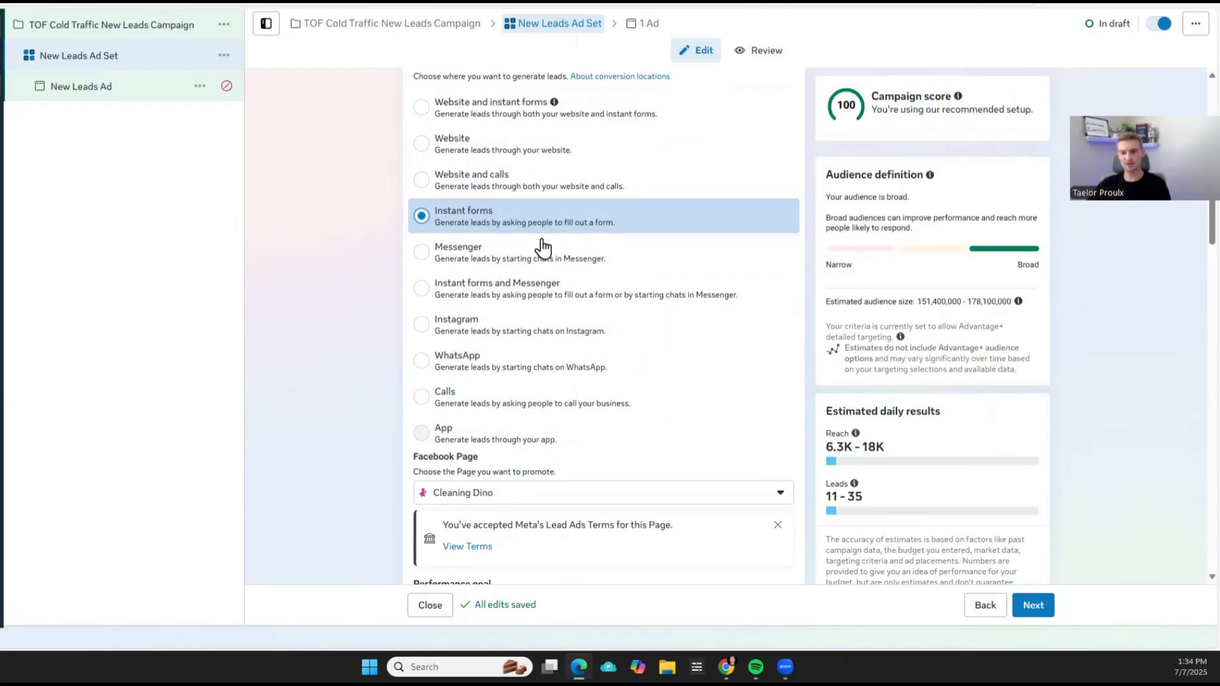
scroll(330, 260, "down", 1)
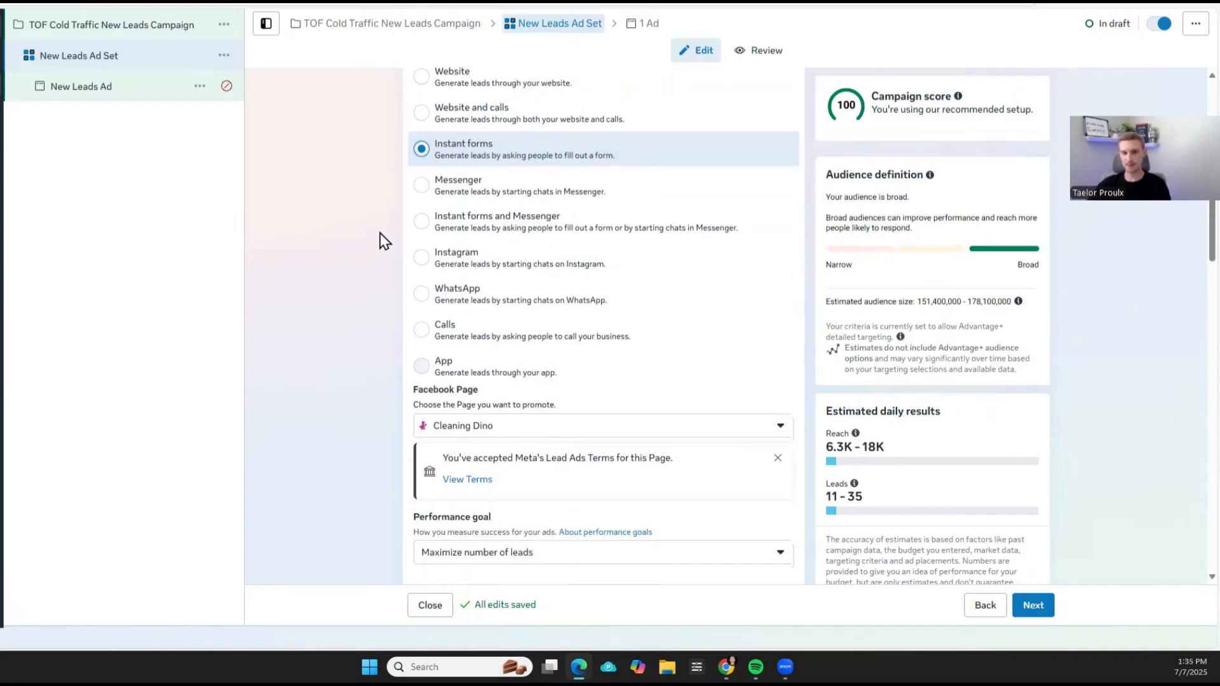
left_click(491, 194)
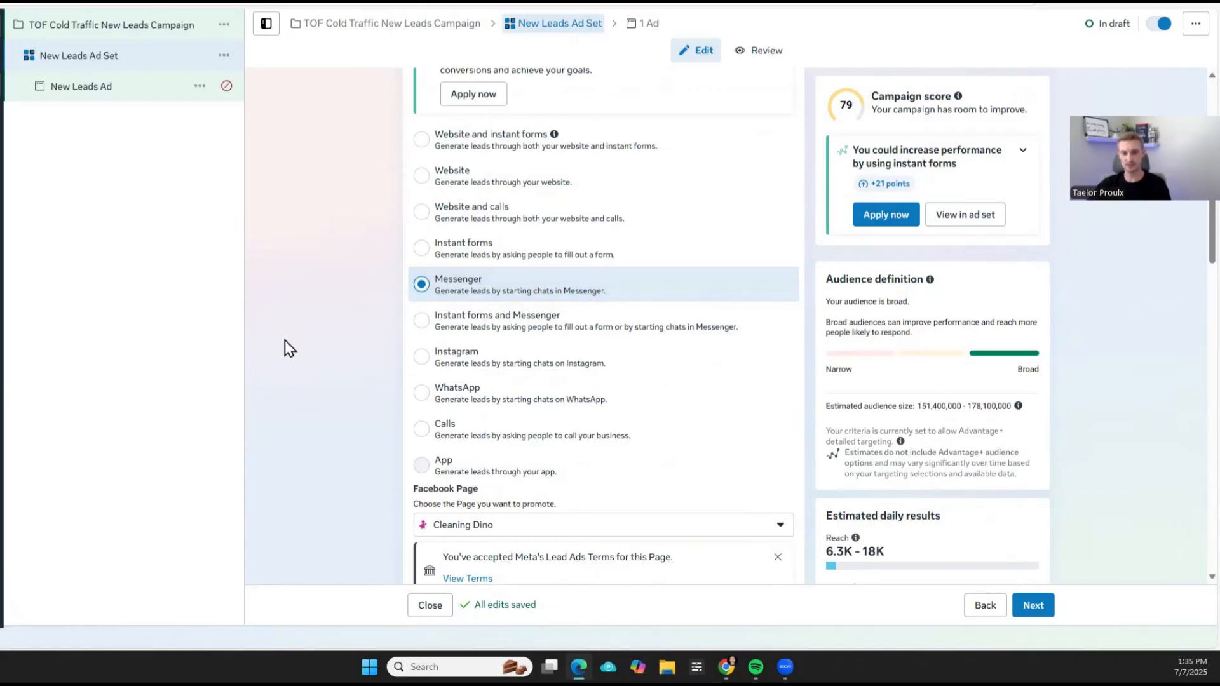
scroll(291, 294, "down", 2)
scroll(289, 302, "up", 4)
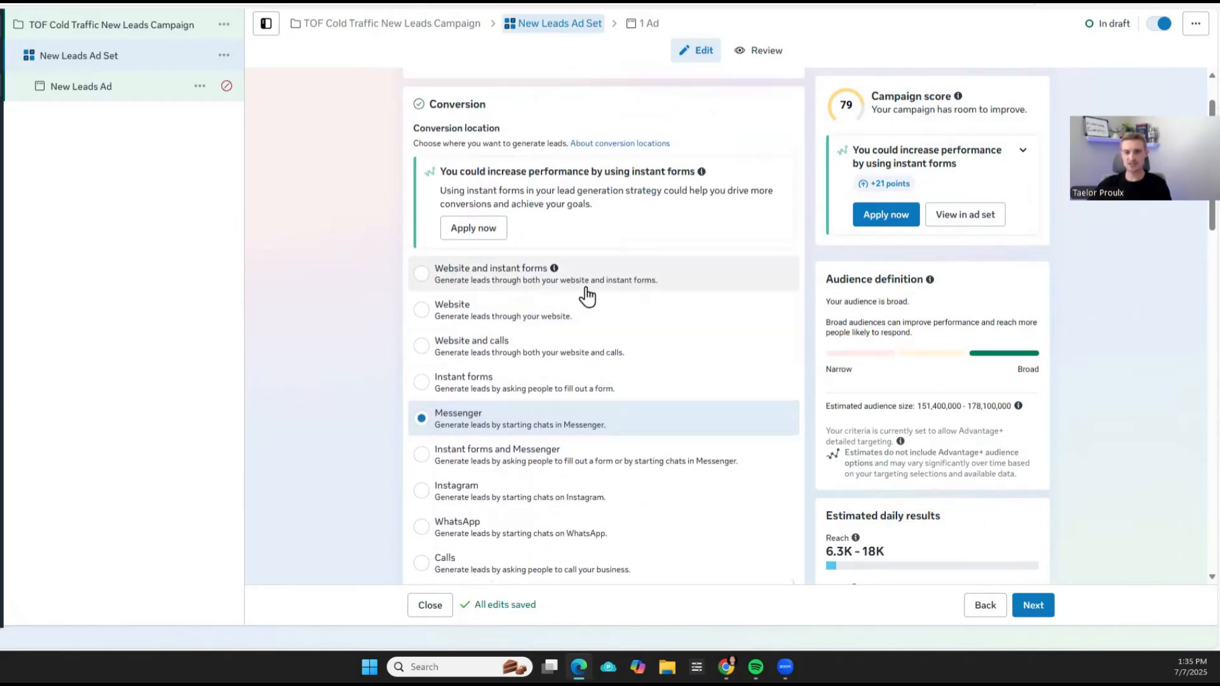
scroll(587, 295, "up", 1)
scroll(298, 324, "down", 2)
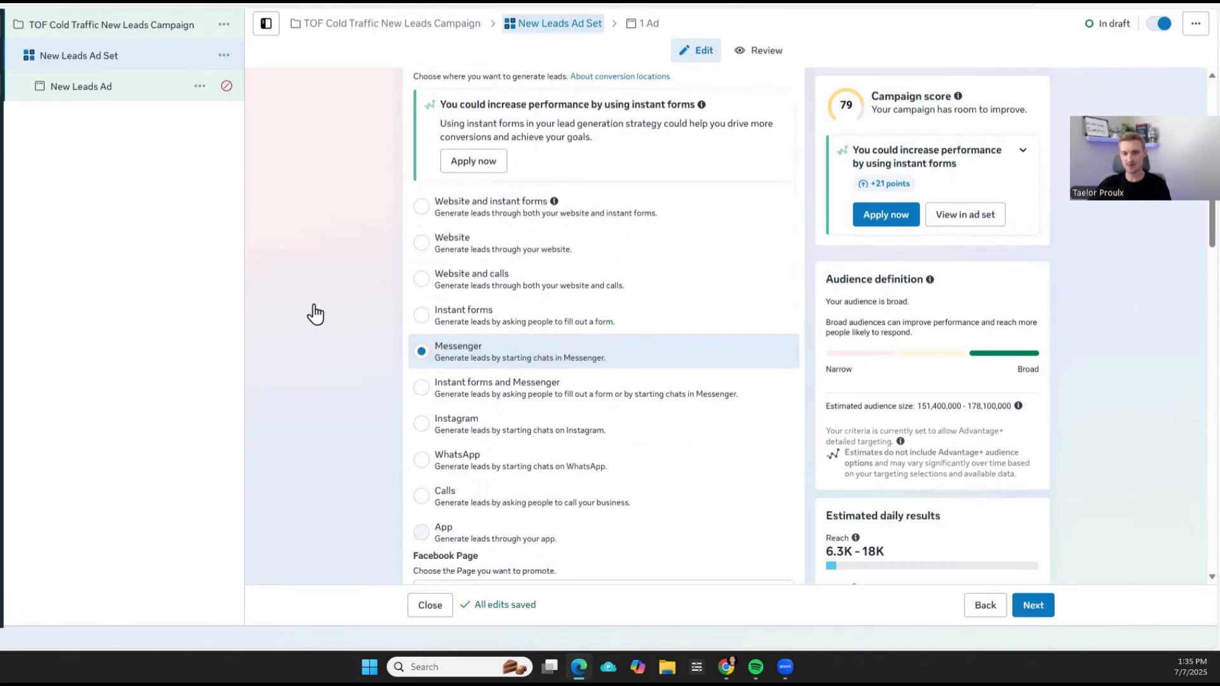
left_click(426, 254)
scroll(394, 292, "down", 1)
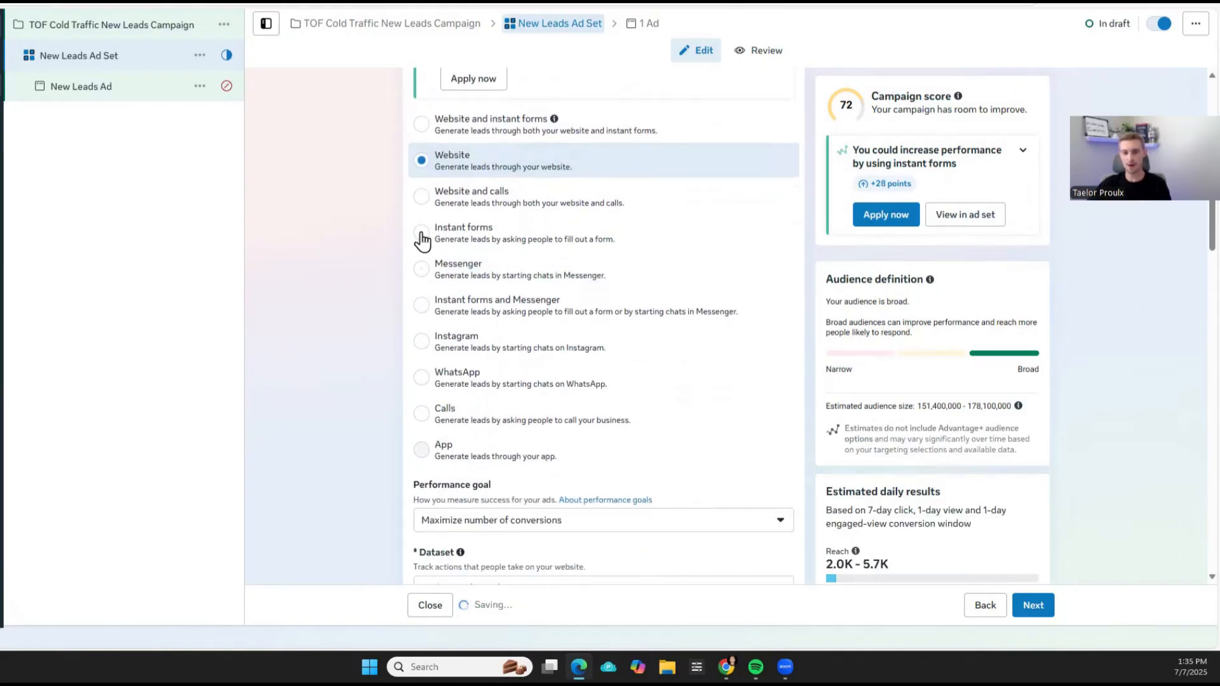
Set the ad set's conversion location to Instant forms and review the Facebook Page and performance goal settings
left_click(423, 240)
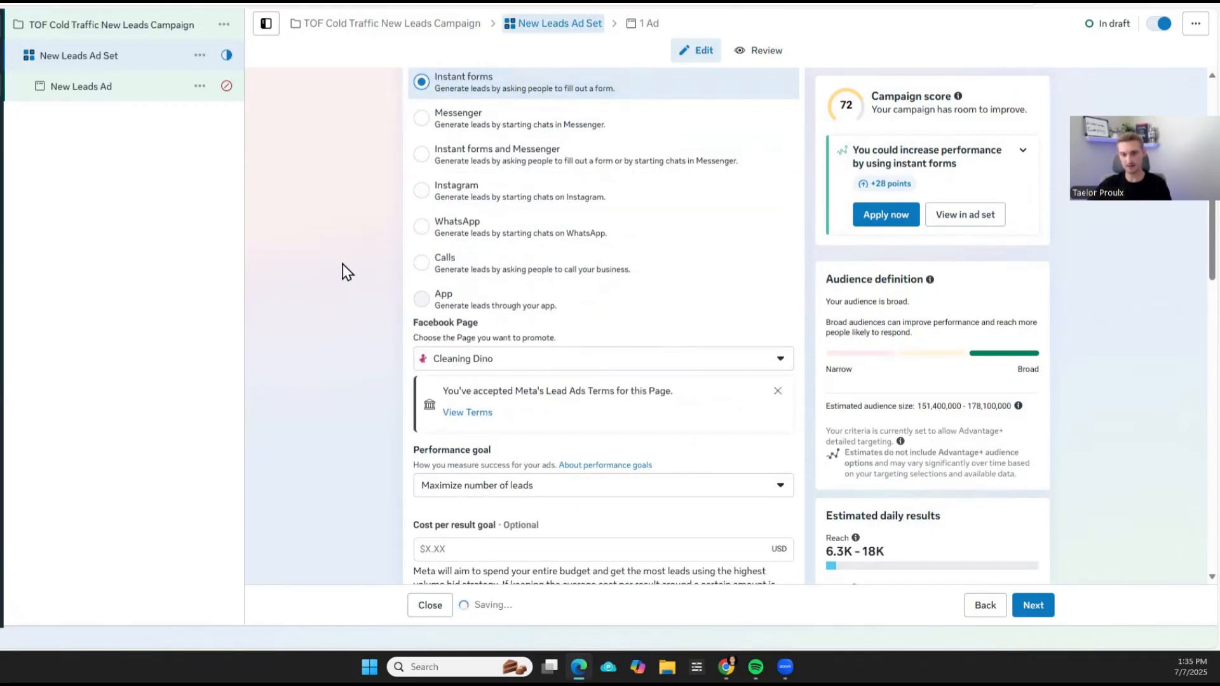
scroll(348, 148, "up", 4)
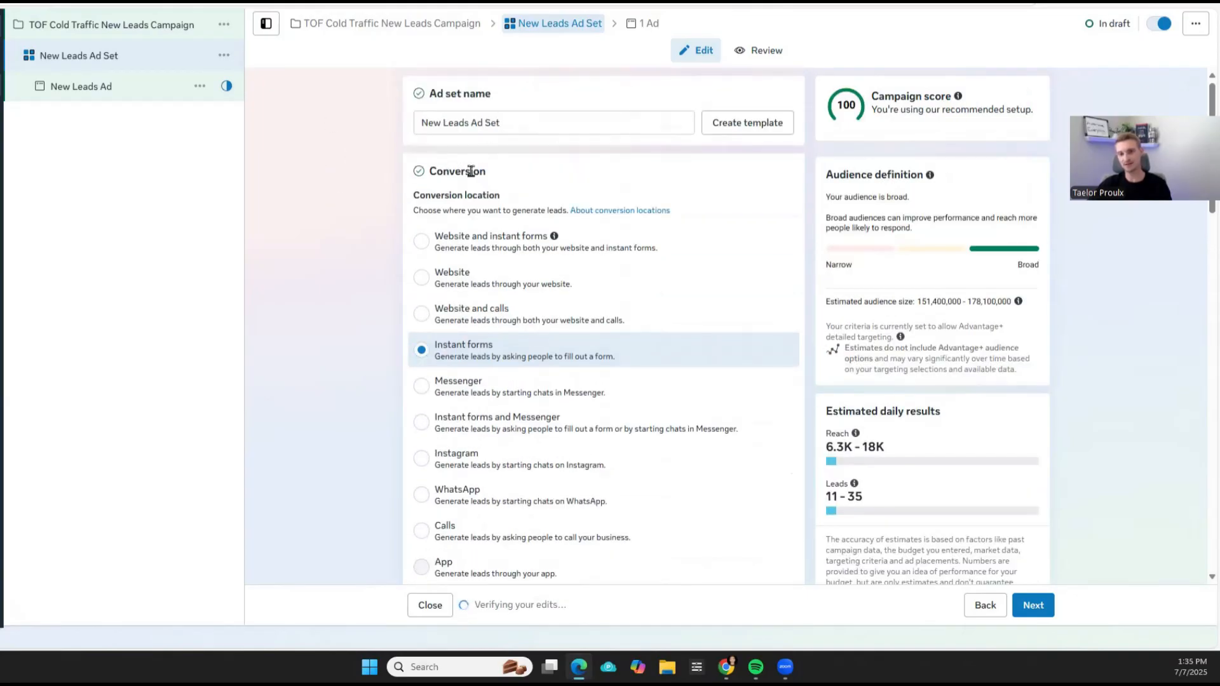
scroll(323, 241, "down", 6)
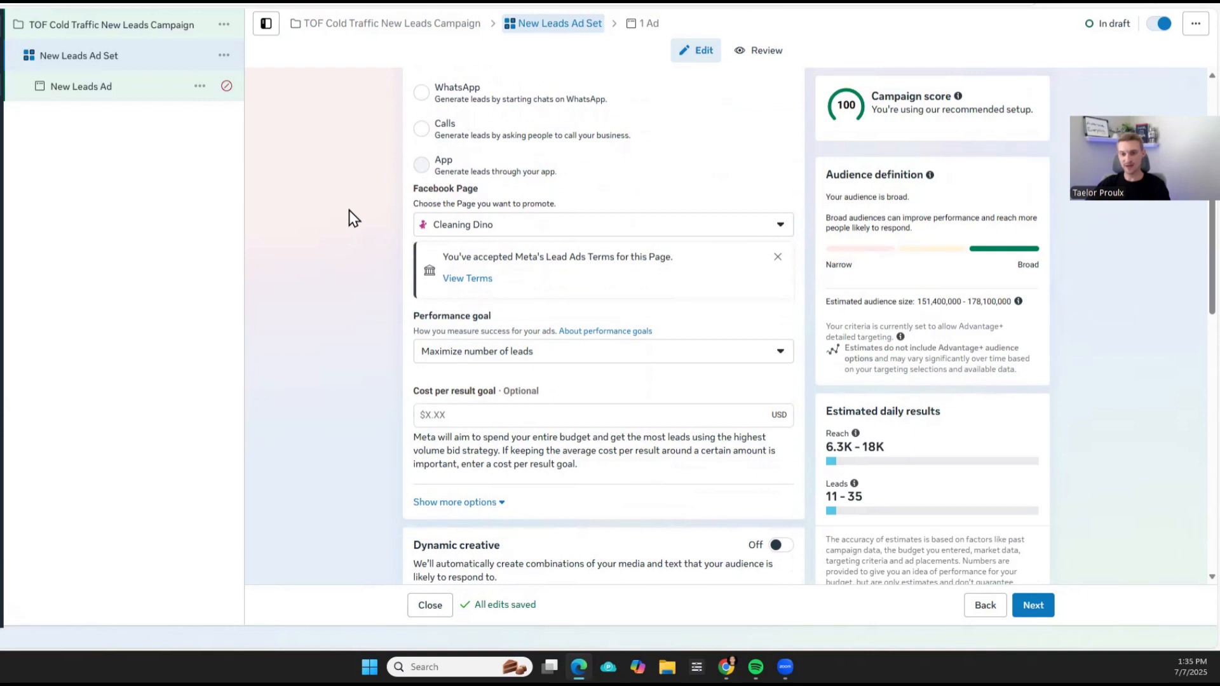
Set the ad set's Facebook Page to Ayala's Pro Painting from the Personal pages
left_click(508, 227)
scroll(543, 324, "up", 3)
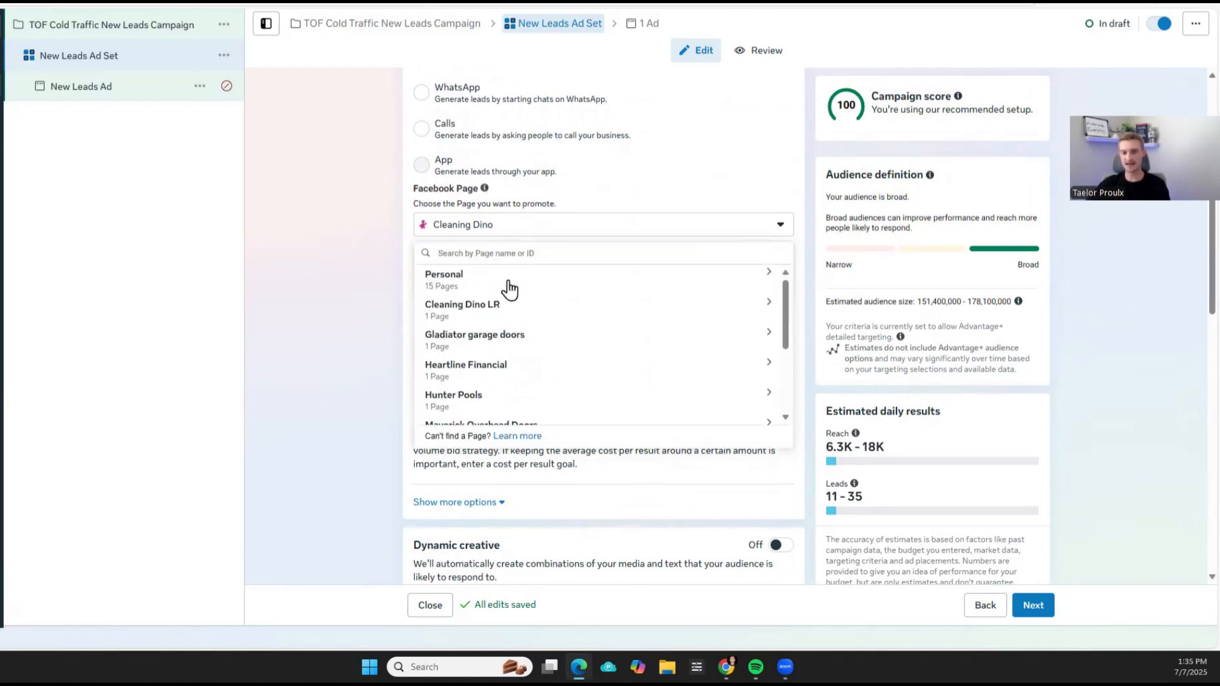
left_click(508, 279)
left_click(526, 337)
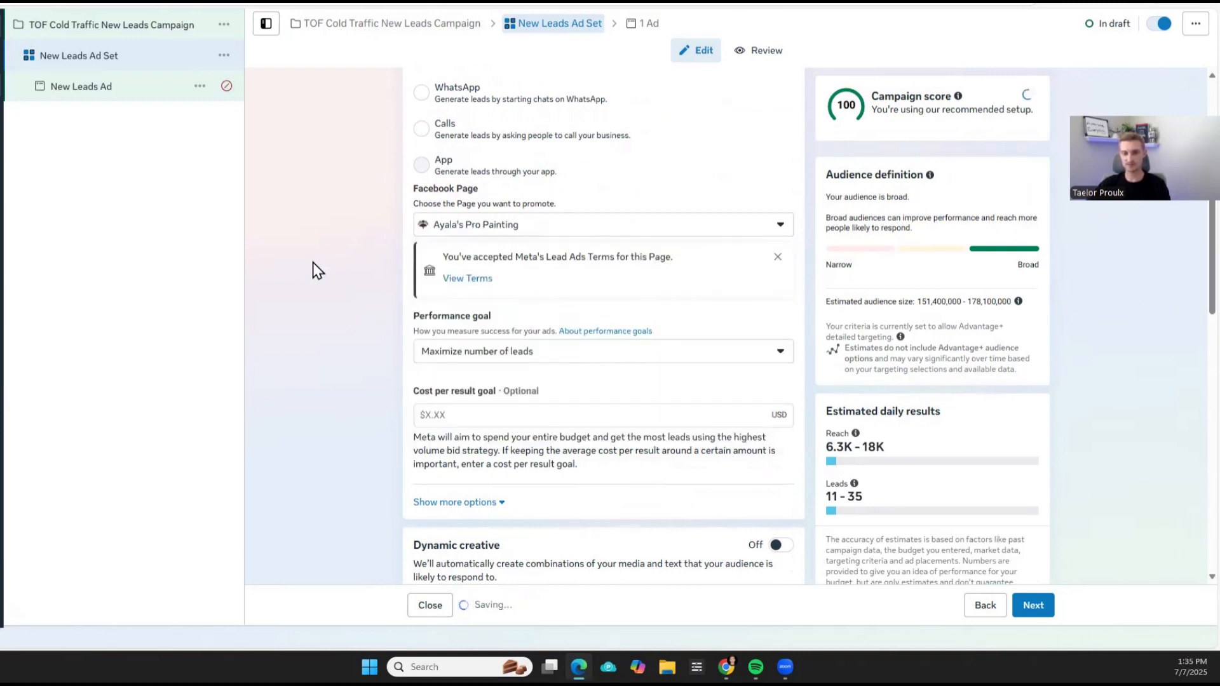
Review the ad set's performance goal and the Dynamic creative setting with its description
scroll(313, 262, "down", 3)
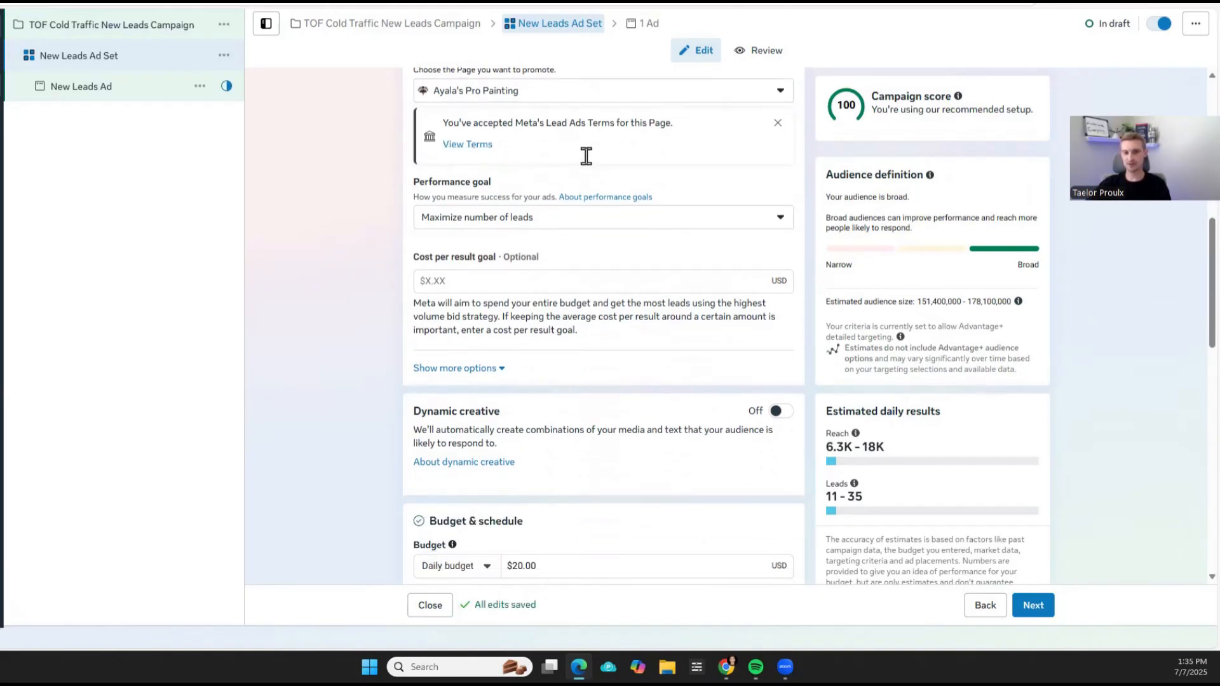
left_click_drag(371, 186, 603, 263)
left_click(344, 238)
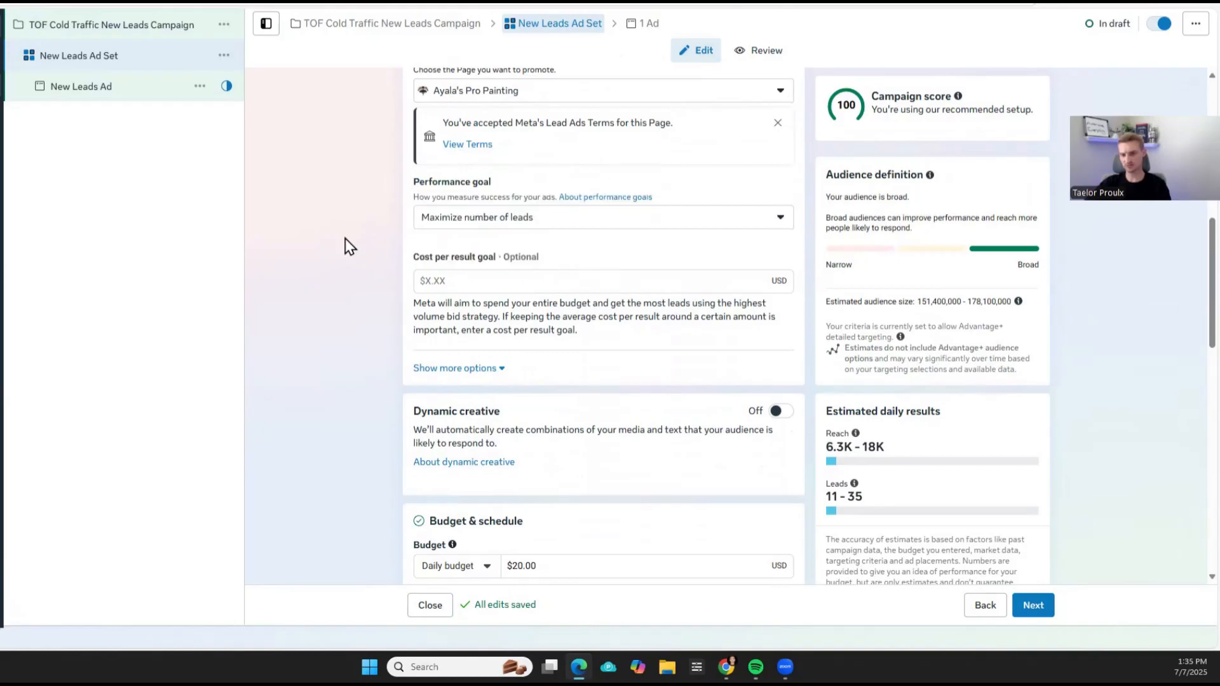
scroll(330, 244, "down", 4)
left_click_drag(407, 143, 515, 157)
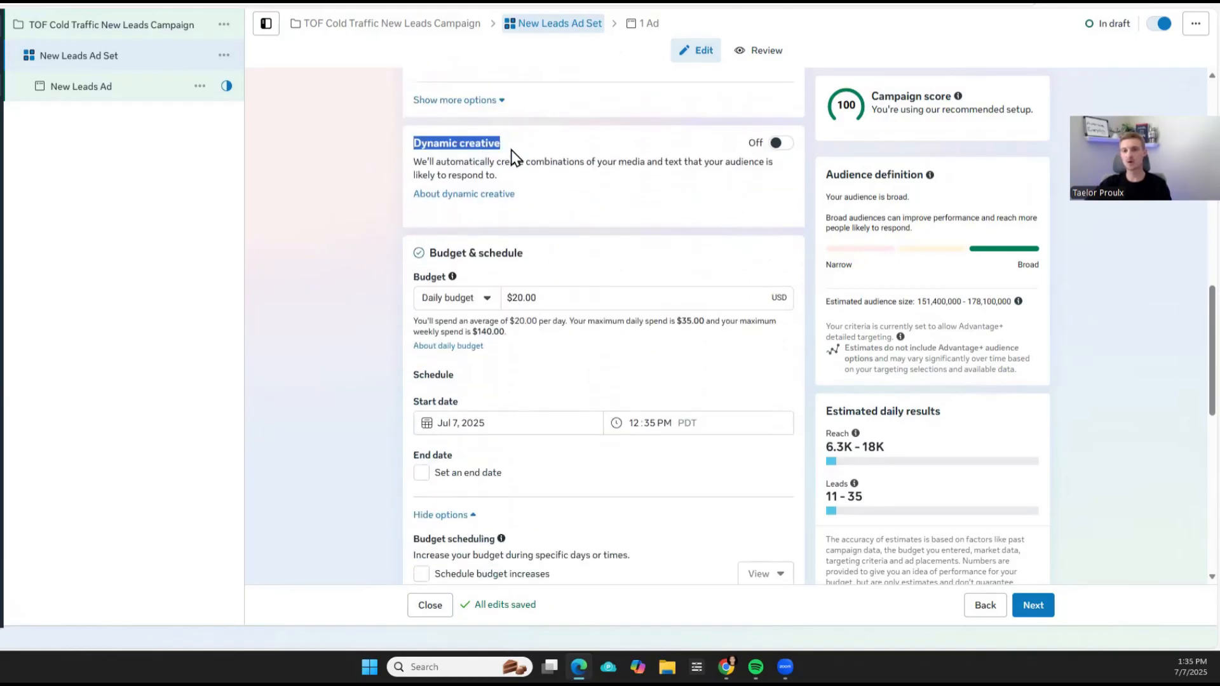
left_click(310, 214)
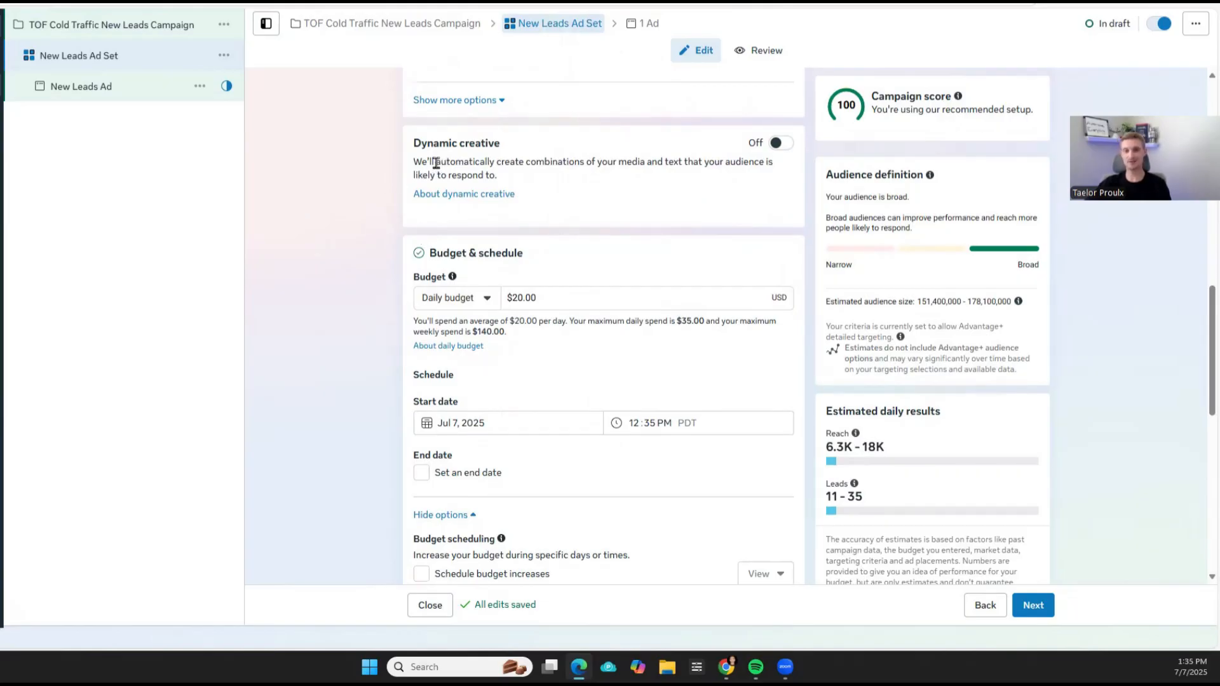
left_click_drag(436, 163, 740, 165)
left_click(276, 235)
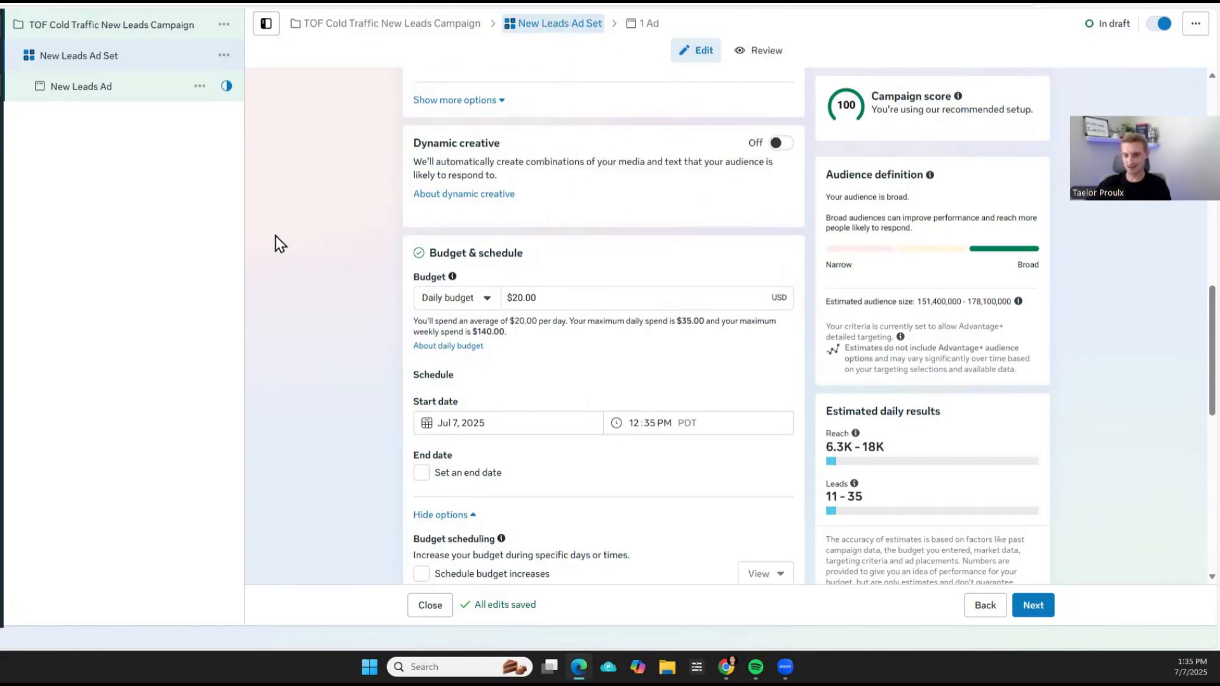
Review the ad set's daily budget and schedule, including the calendar for the start date
scroll(343, 203, "down", 2)
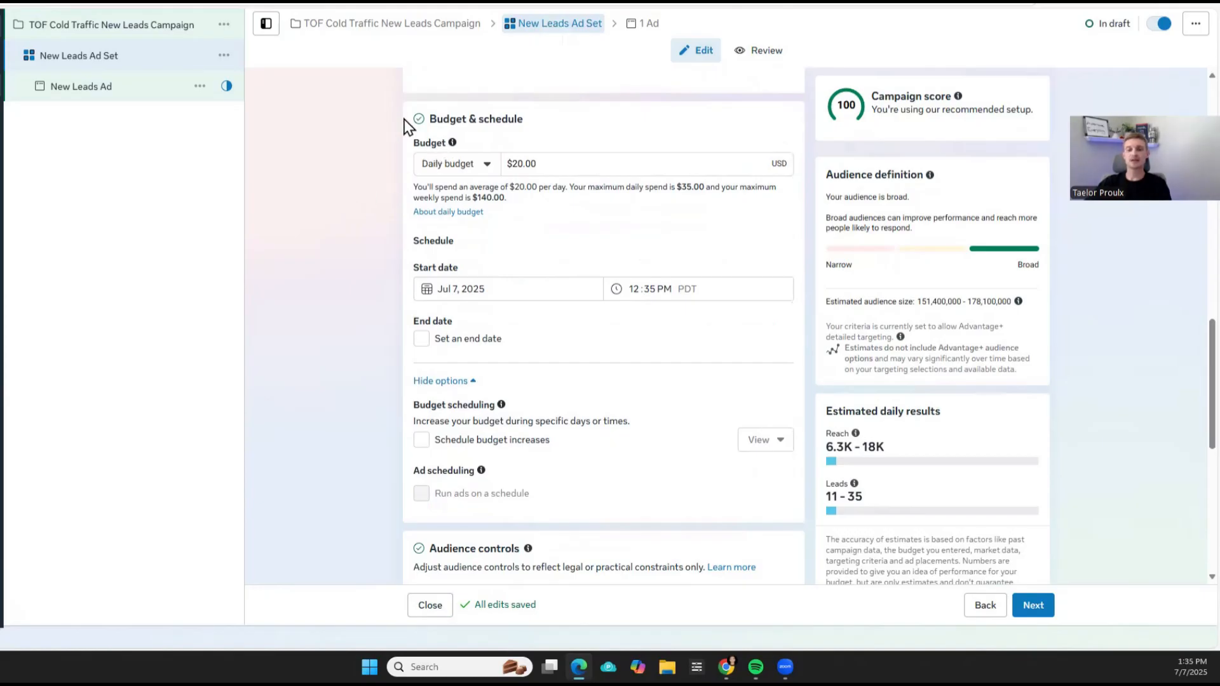
left_click_drag(404, 119, 523, 119)
left_click(314, 251)
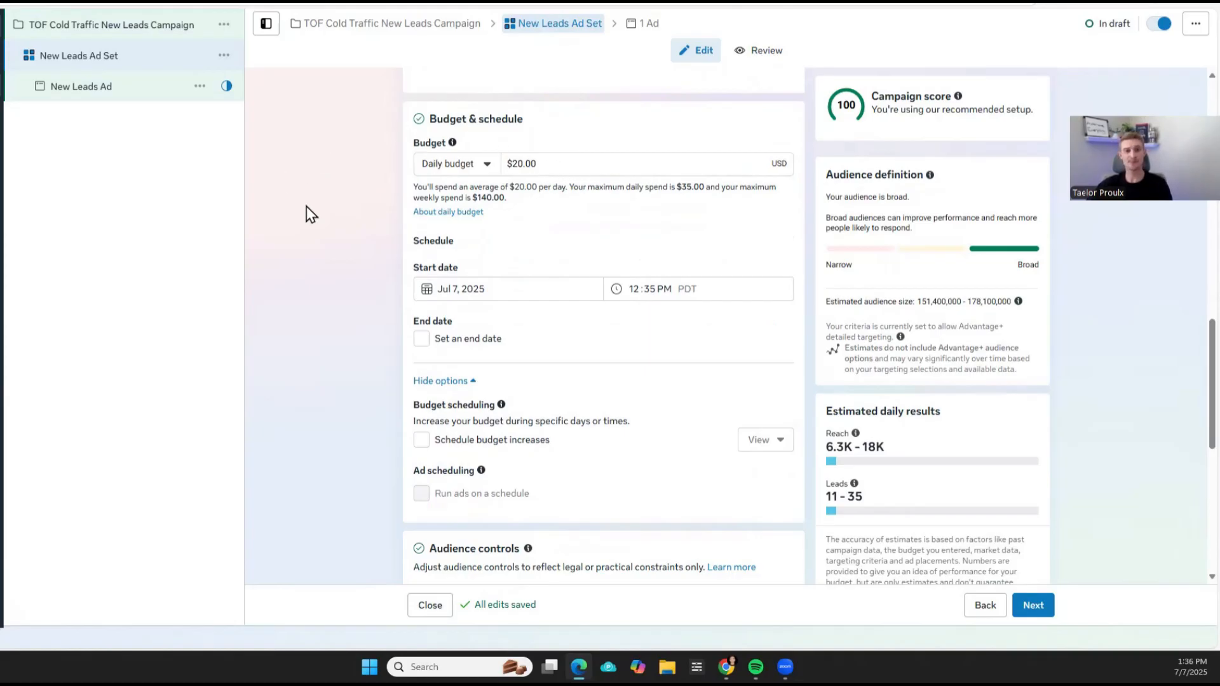
scroll(324, 210, "down", 1)
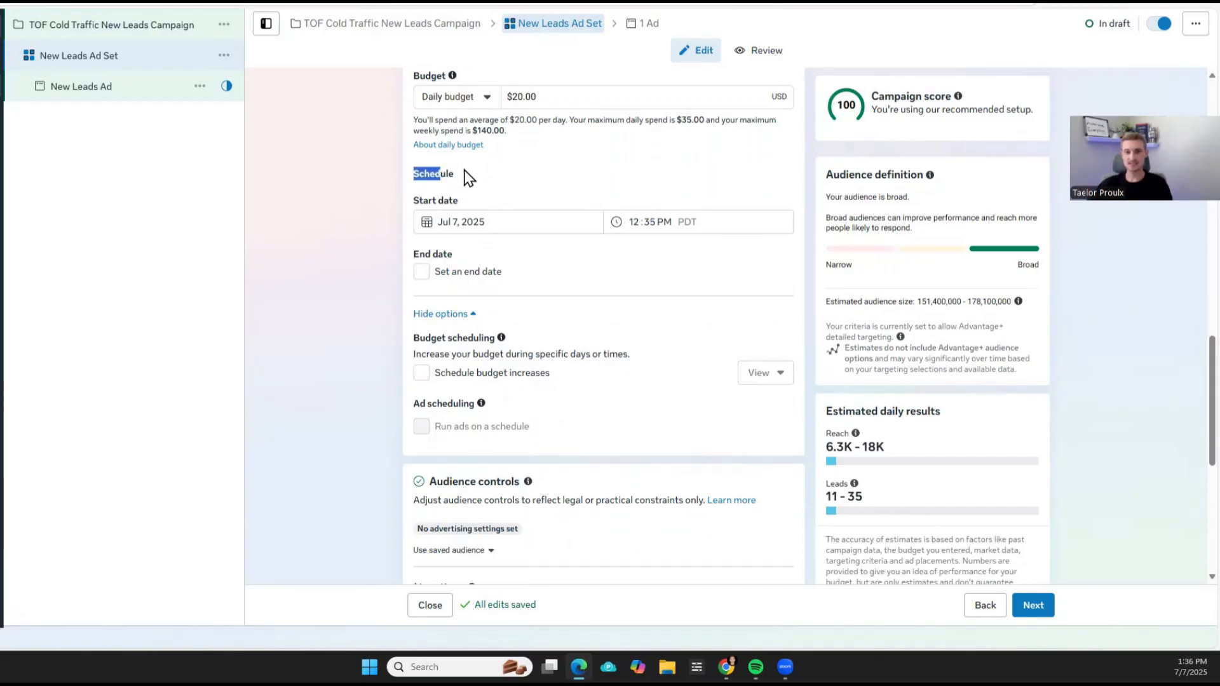
left_click(379, 222)
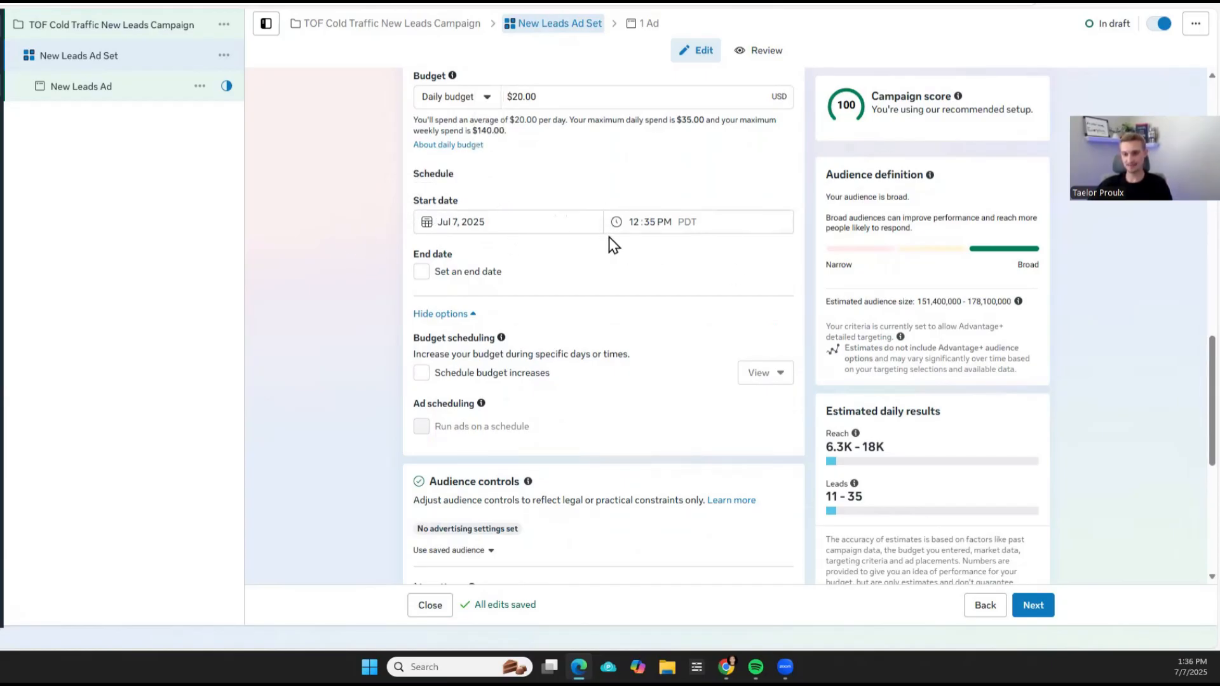
left_click(426, 228)
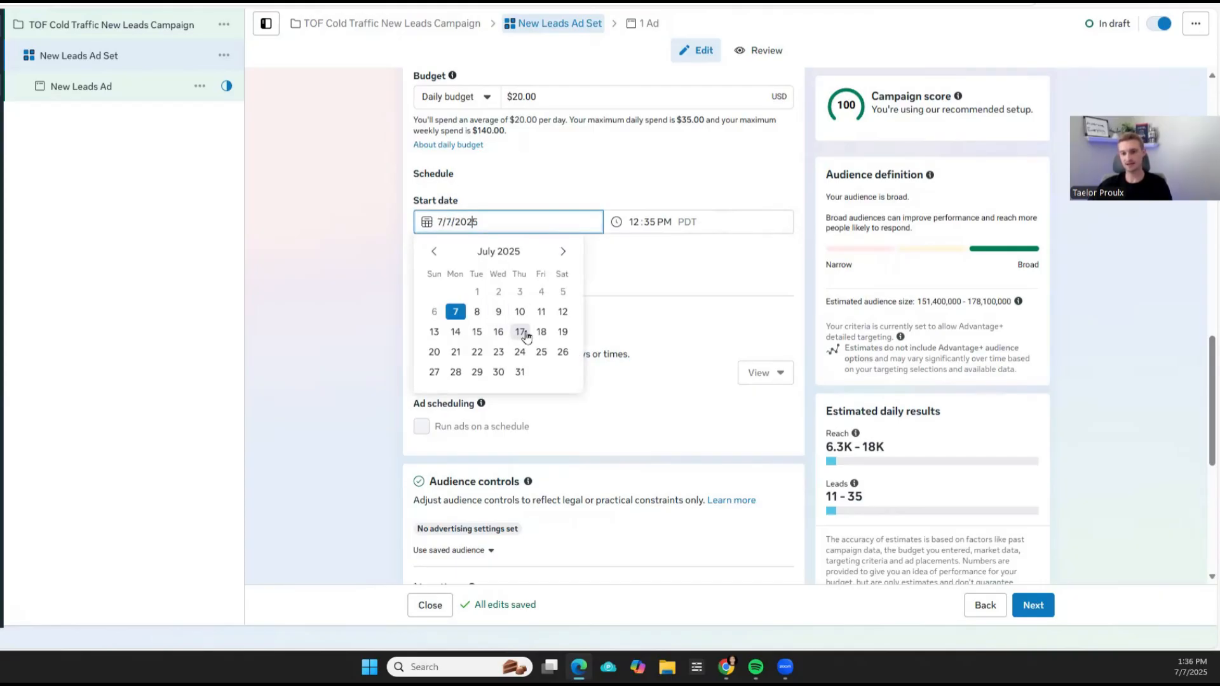
left_click(311, 234)
Try enabling an end date for the ad set's schedule
scroll(343, 229, "down", 2)
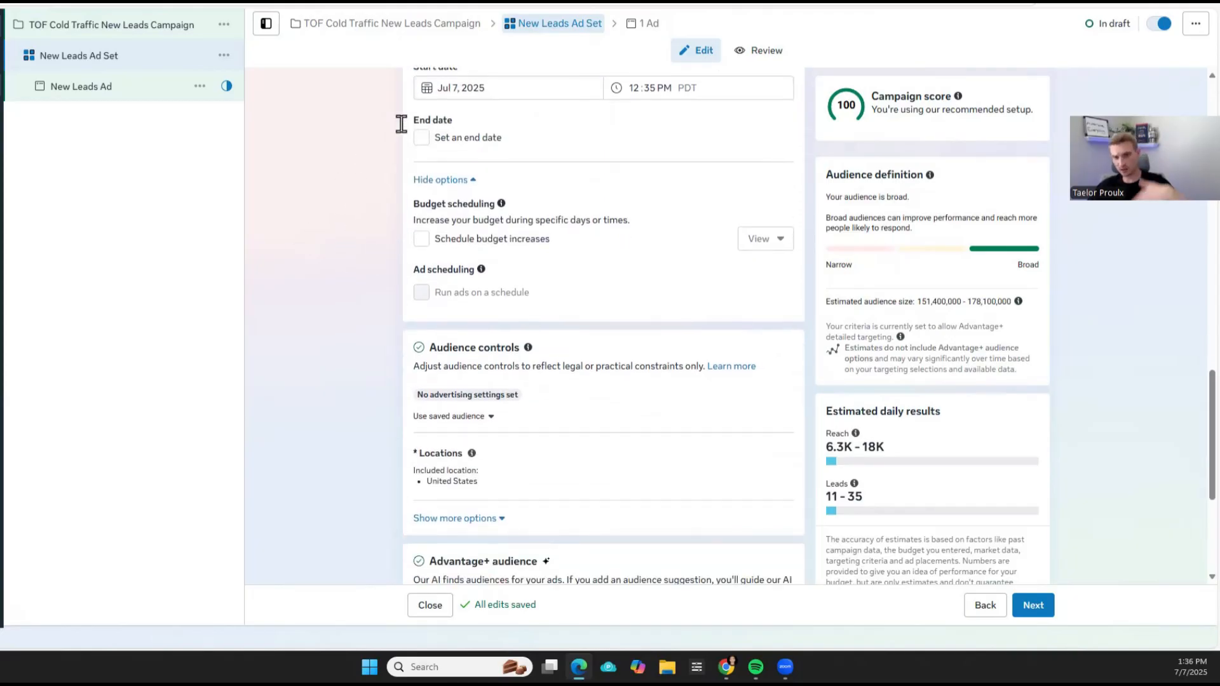
left_click_drag(458, 116, 415, 119)
left_click(319, 162)
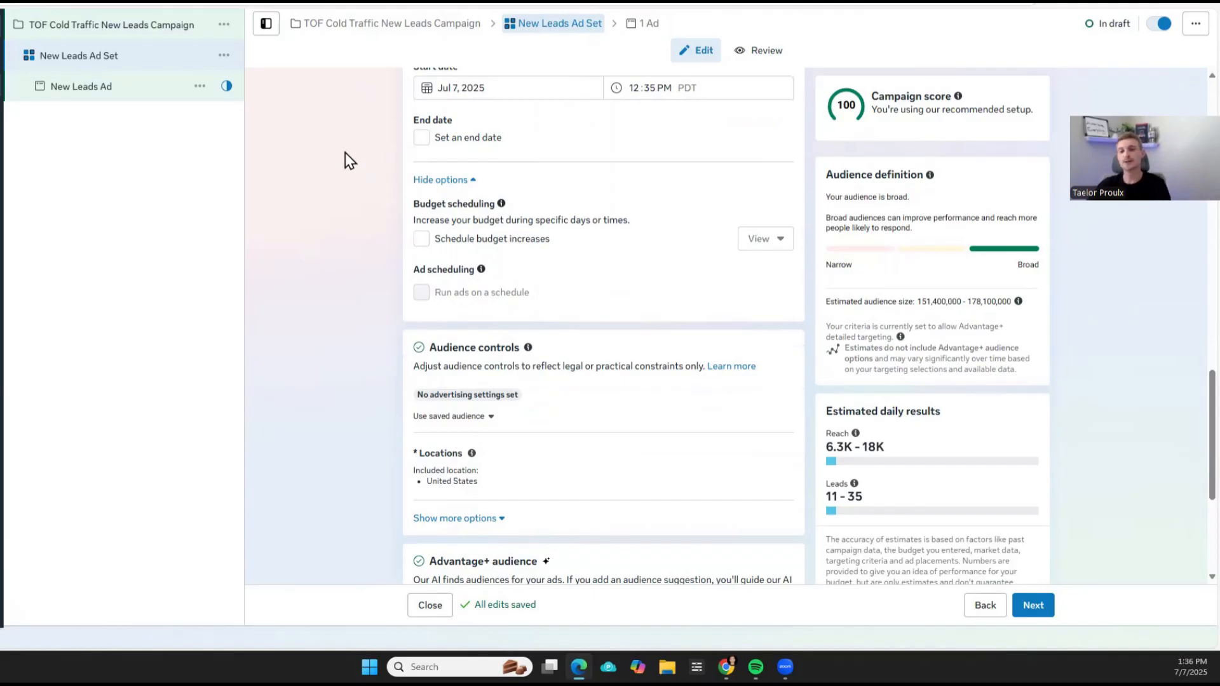
left_click(421, 138)
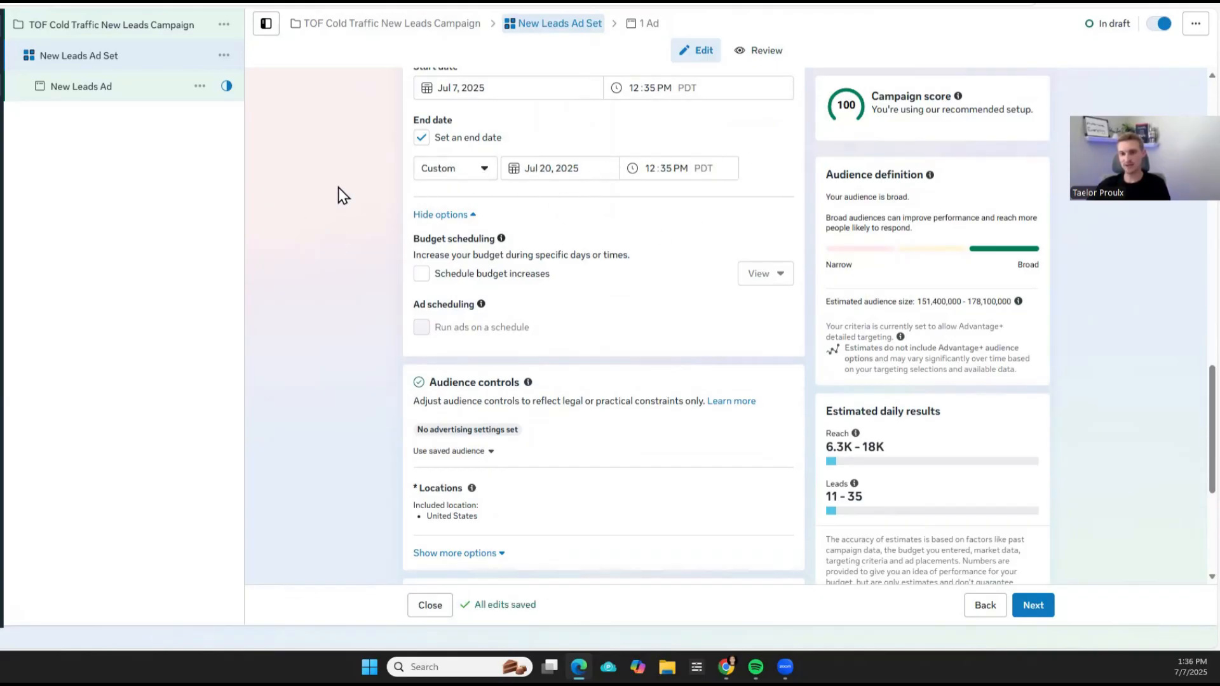
Review the audience controls, including the additional minimum age, custom audience exclusion and language options
scroll(355, 191, "down", 3)
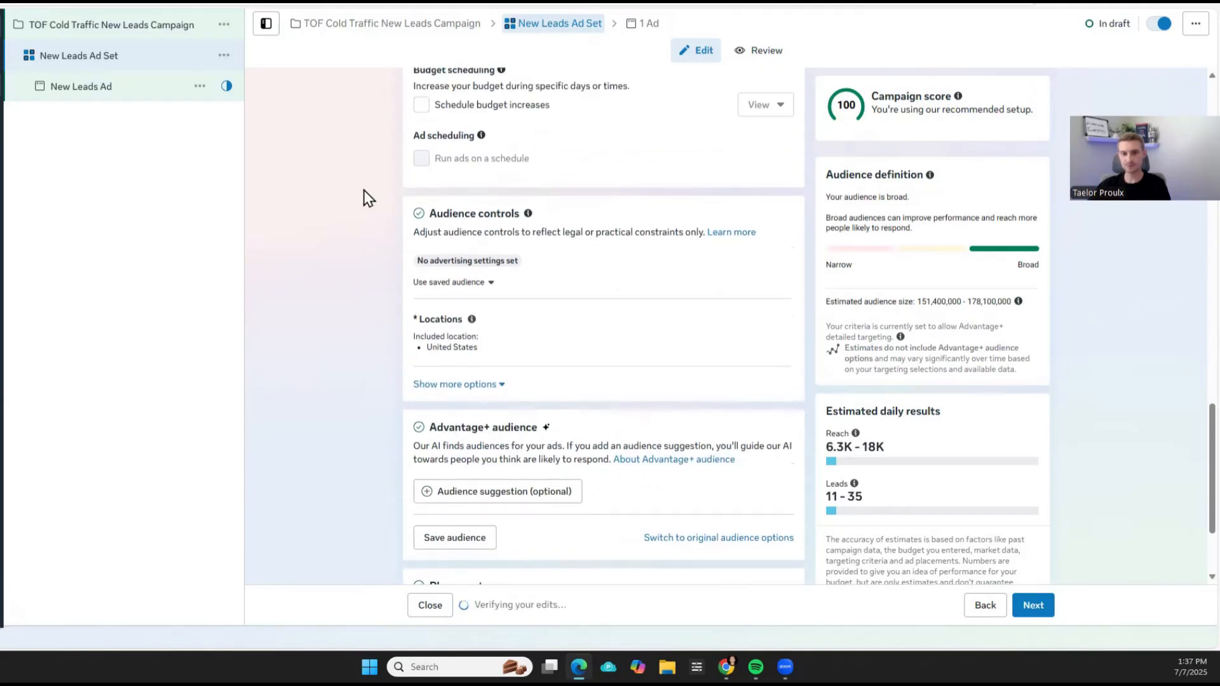
scroll(342, 226, "up", 1)
scroll(345, 185, "down", 1)
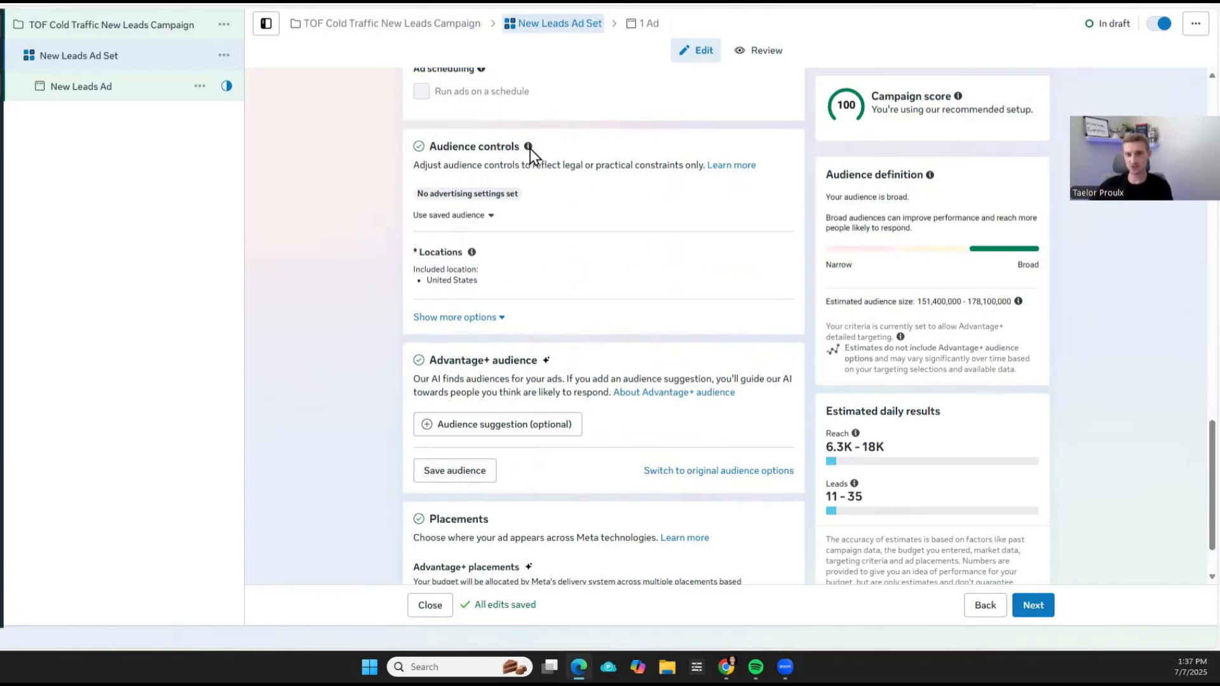
scroll(332, 250, "down", 1)
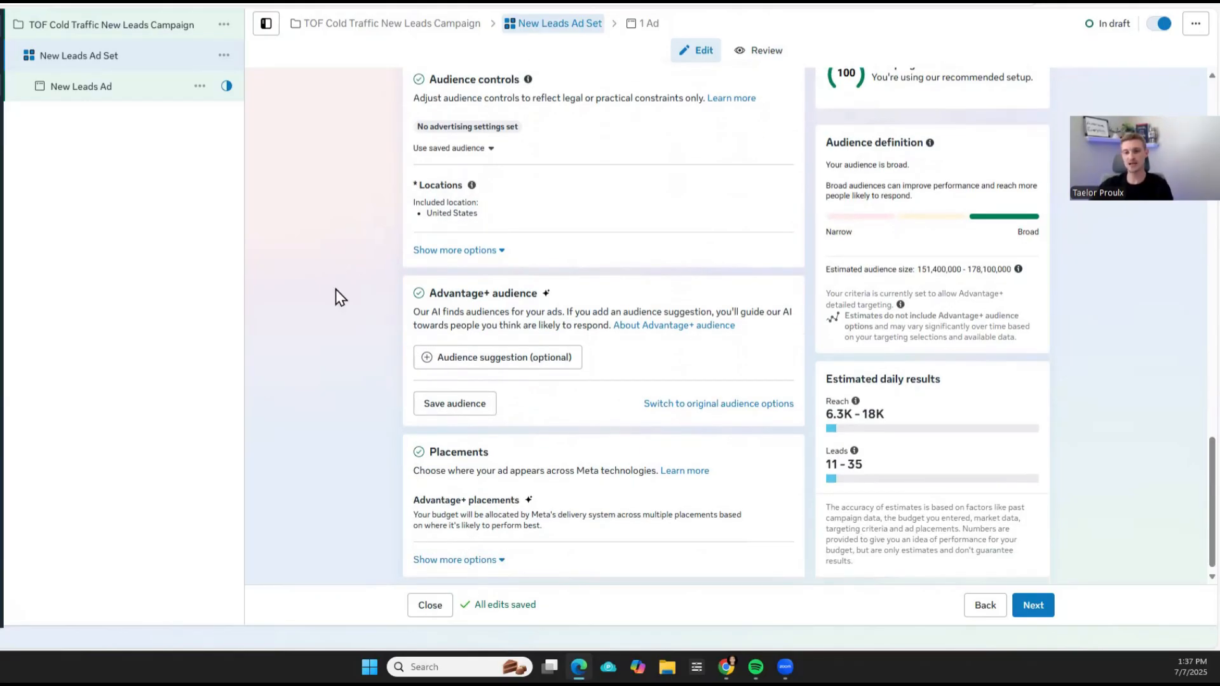
scroll(319, 277, "up", 1)
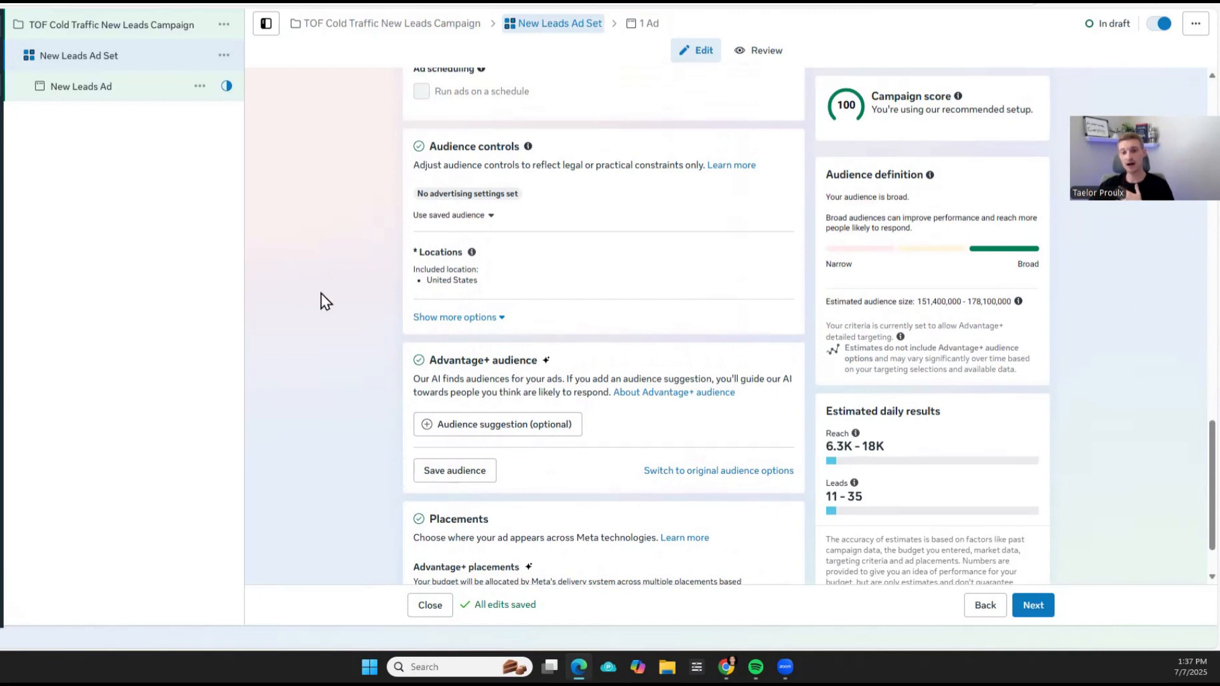
left_click(495, 317)
scroll(493, 317, "down", 2)
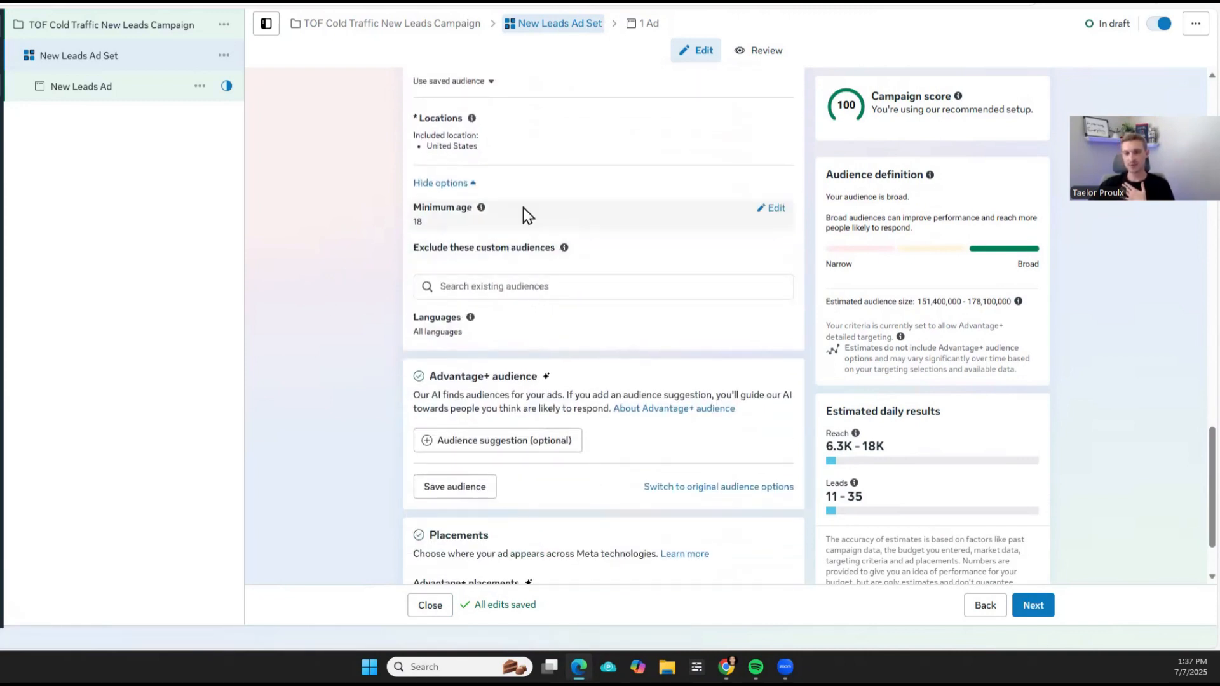
scroll(464, 229, "down", 1)
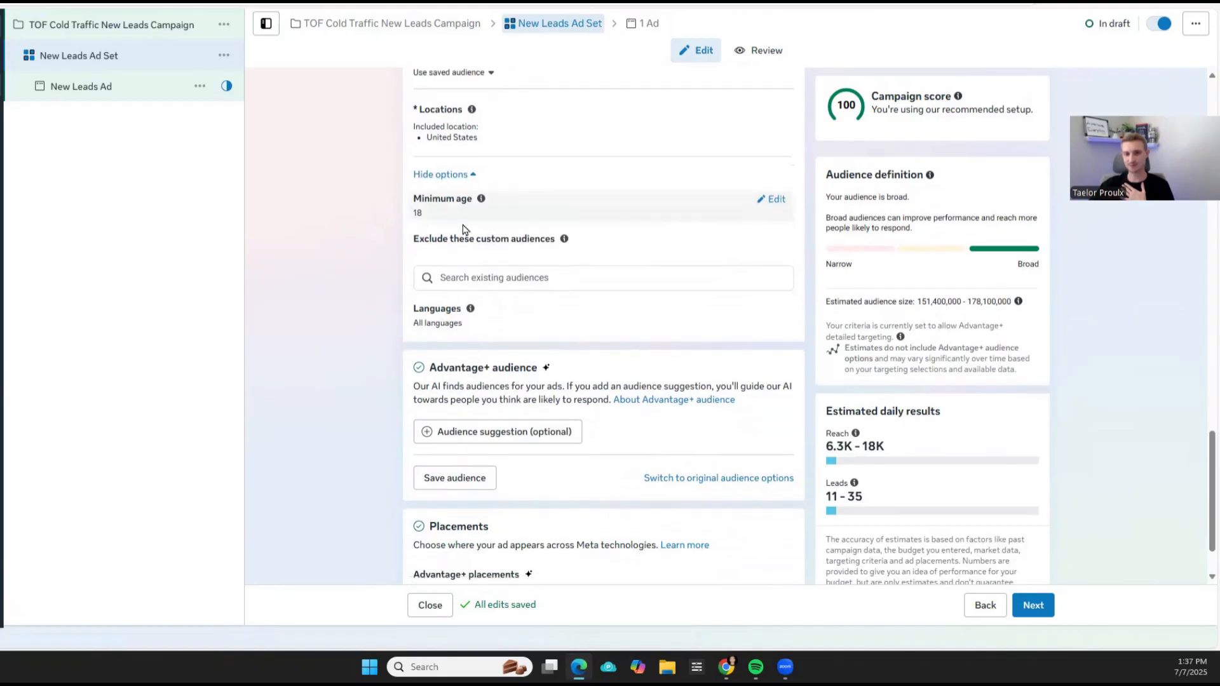
scroll(645, 240, "down", 1)
Switch the ad set from Advantage+ audience to the original audience options
left_click_drag(602, 403, 737, 405)
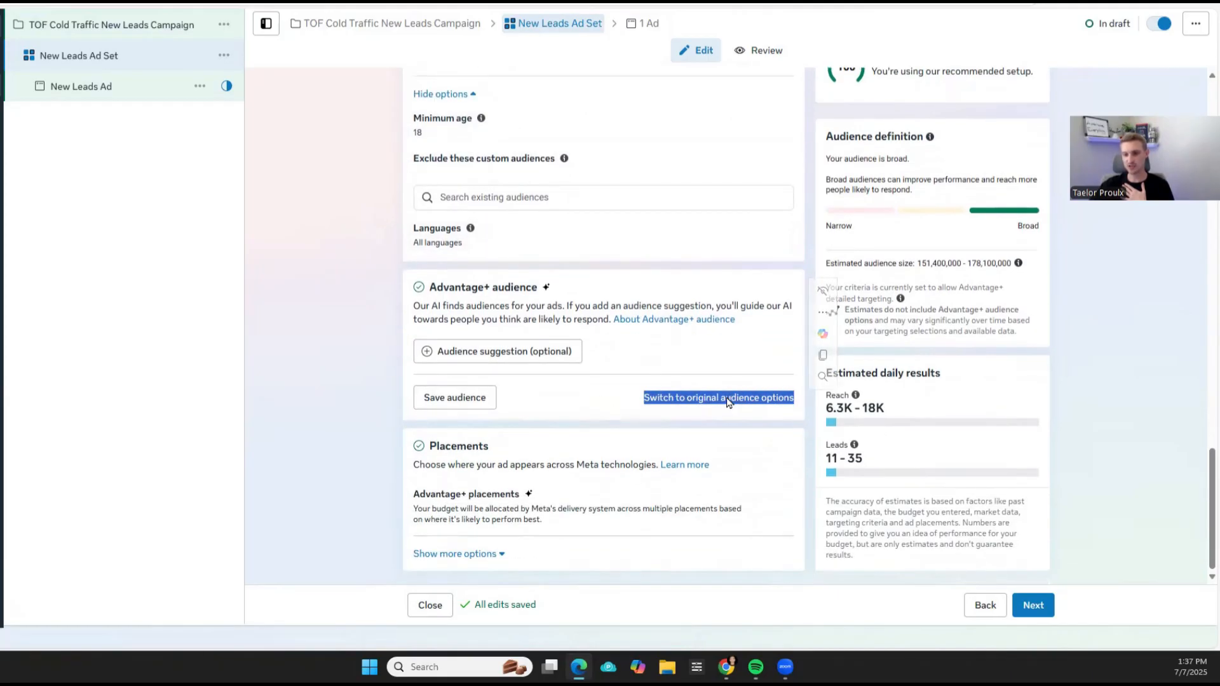
left_click(725, 402)
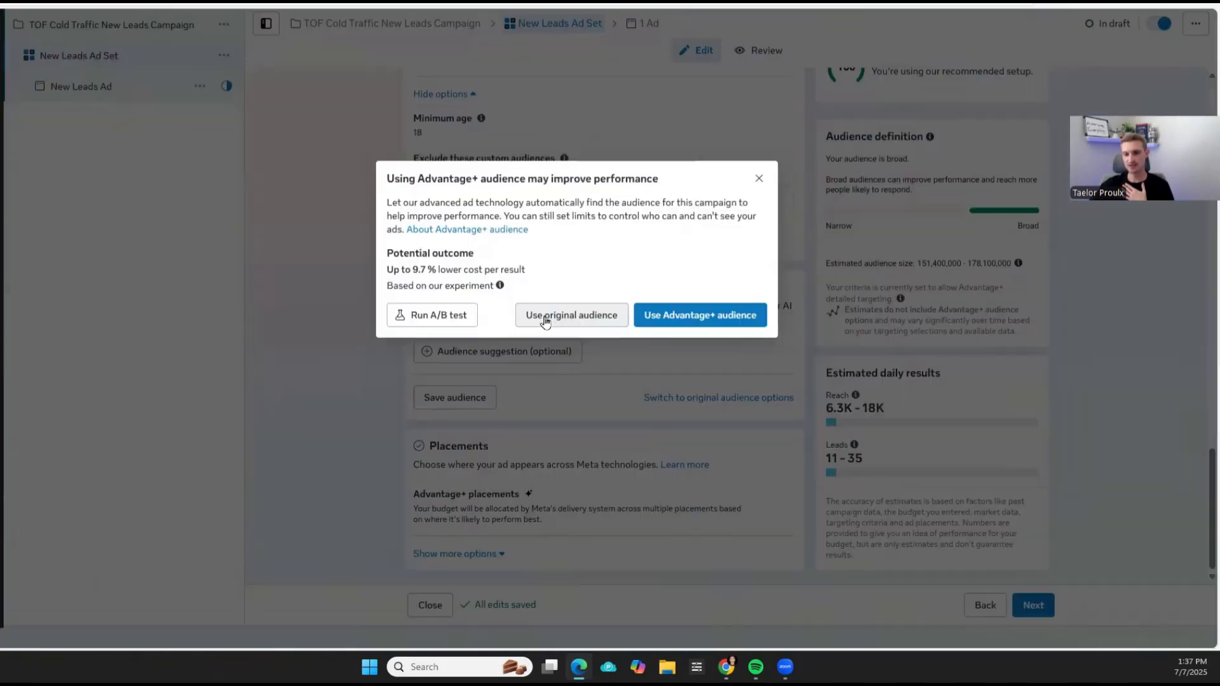
left_click(545, 321)
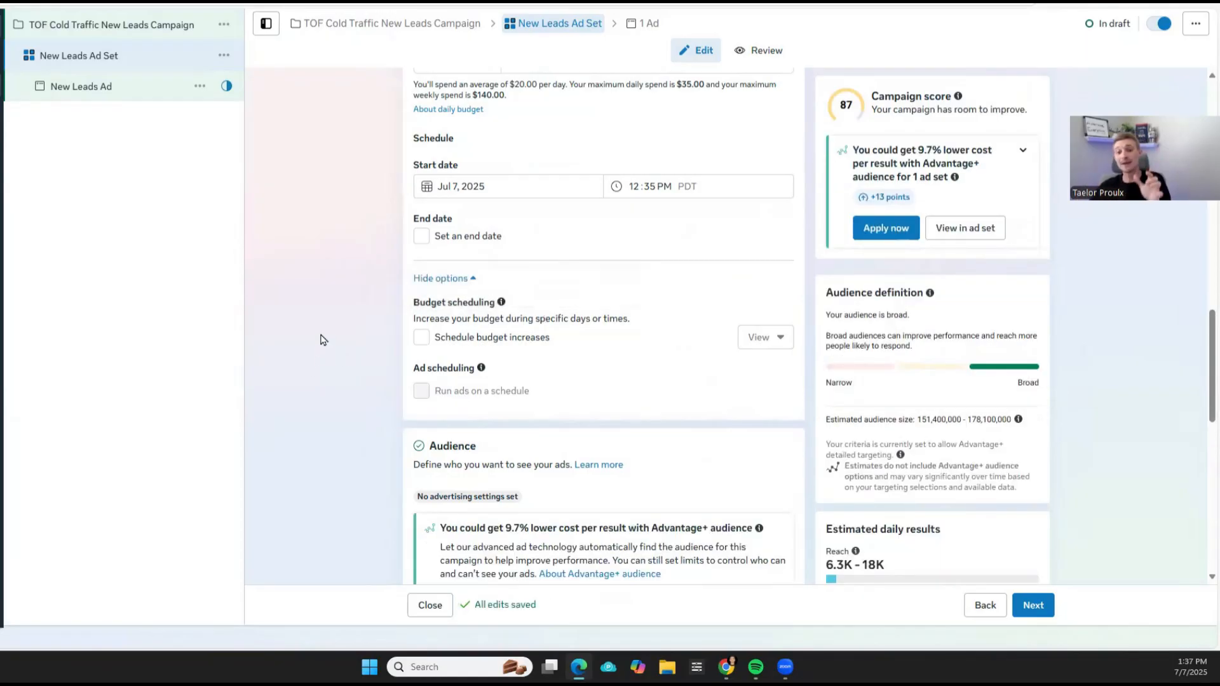
Review the original audience settings, including custom audiences, locations, age, gender, detailed targeting and languages
scroll(322, 339, "up", 3)
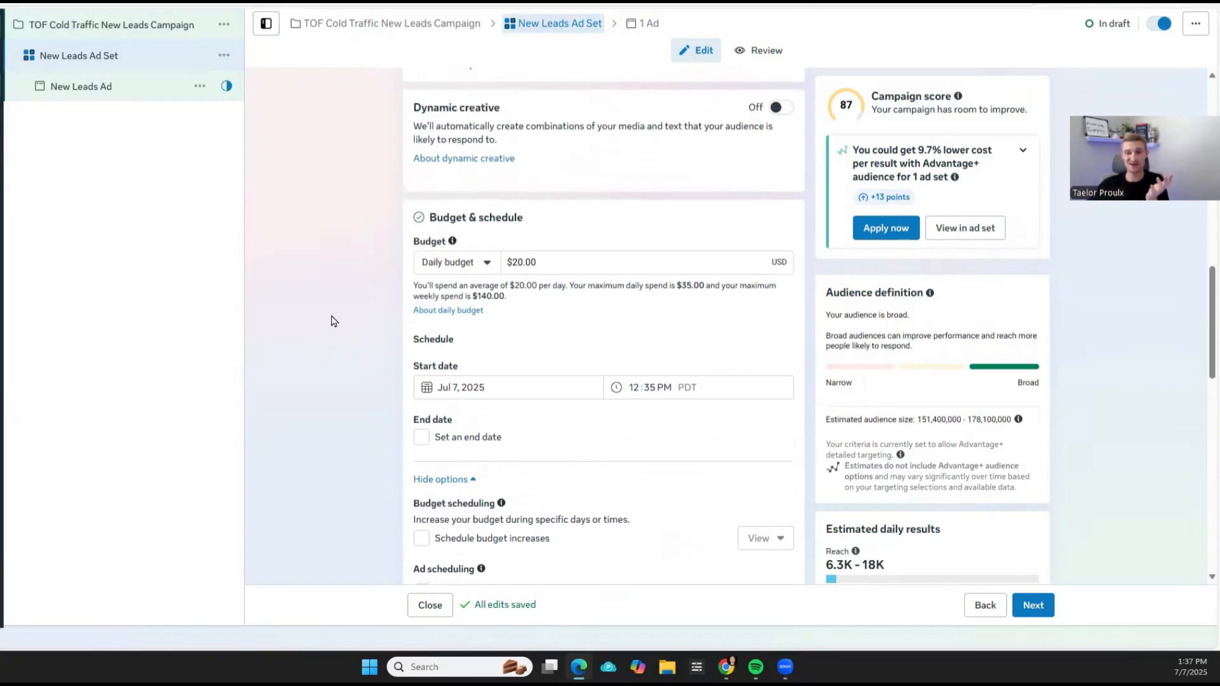
scroll(319, 329, "down", 11)
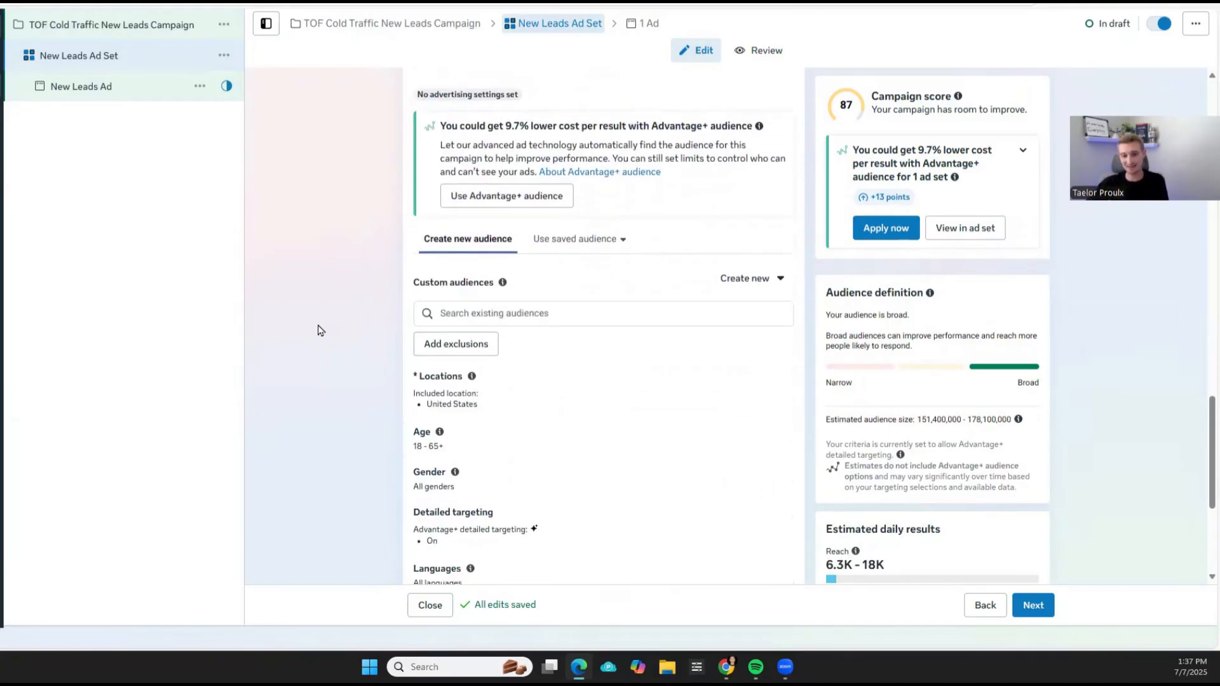
scroll(320, 330, "down", 2)
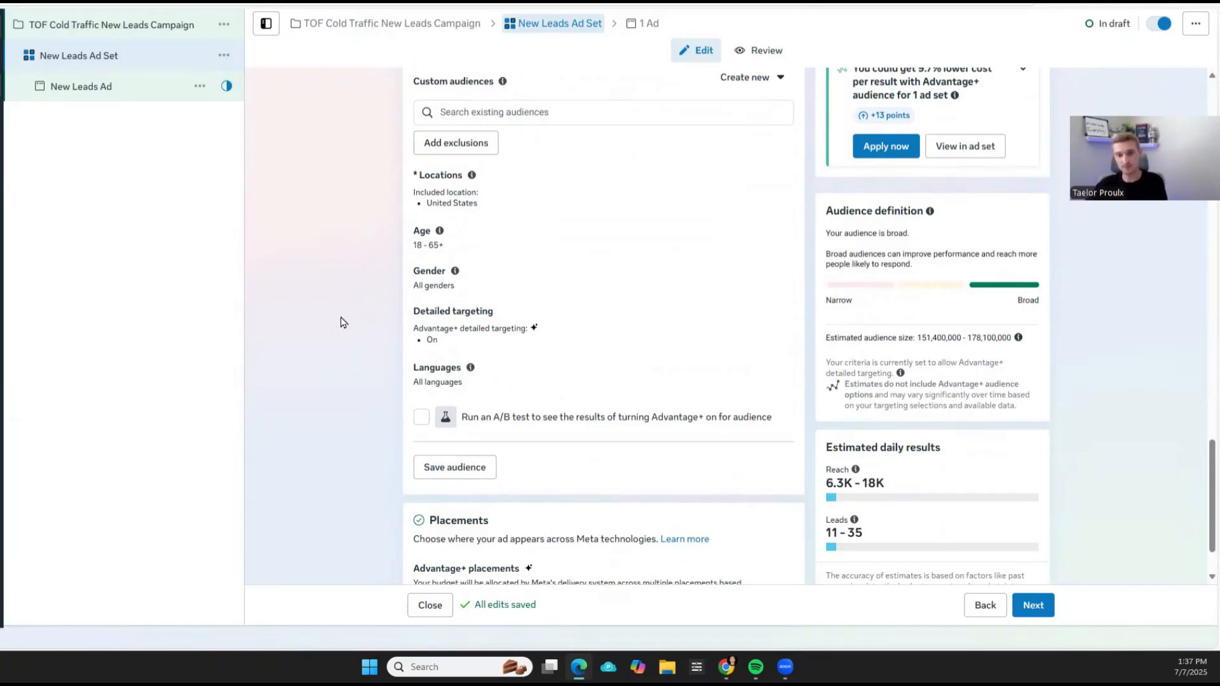
scroll(341, 322, "up", 1)
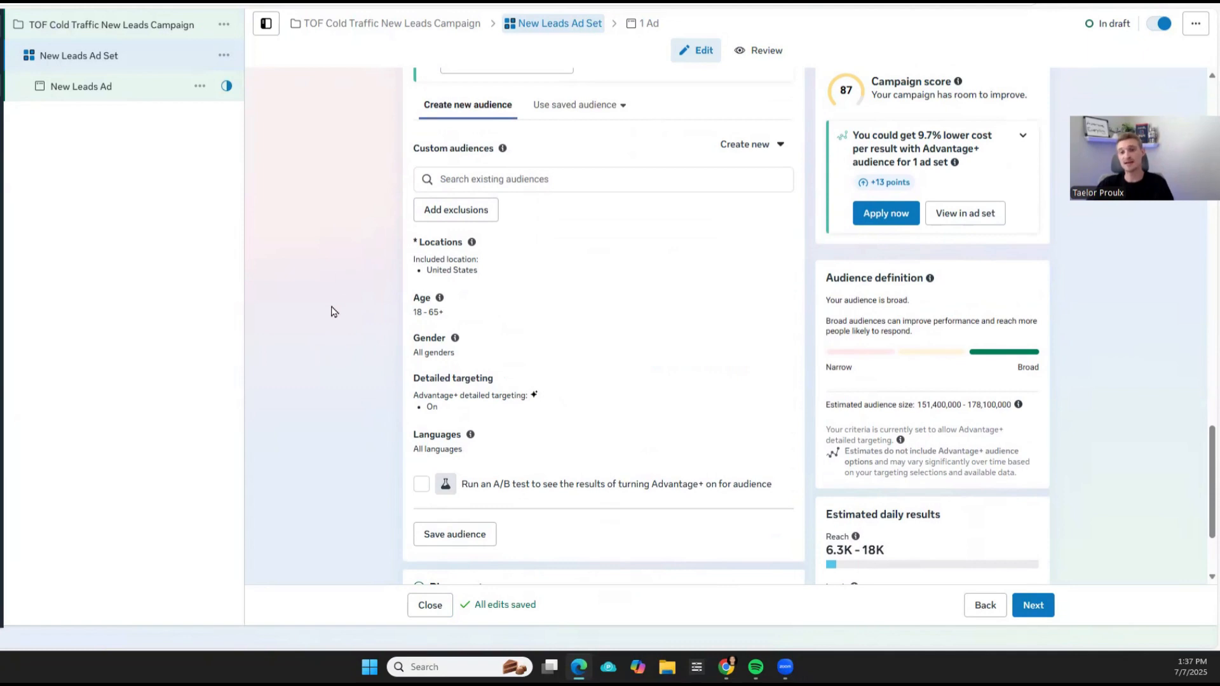
scroll(331, 312, "up", 2)
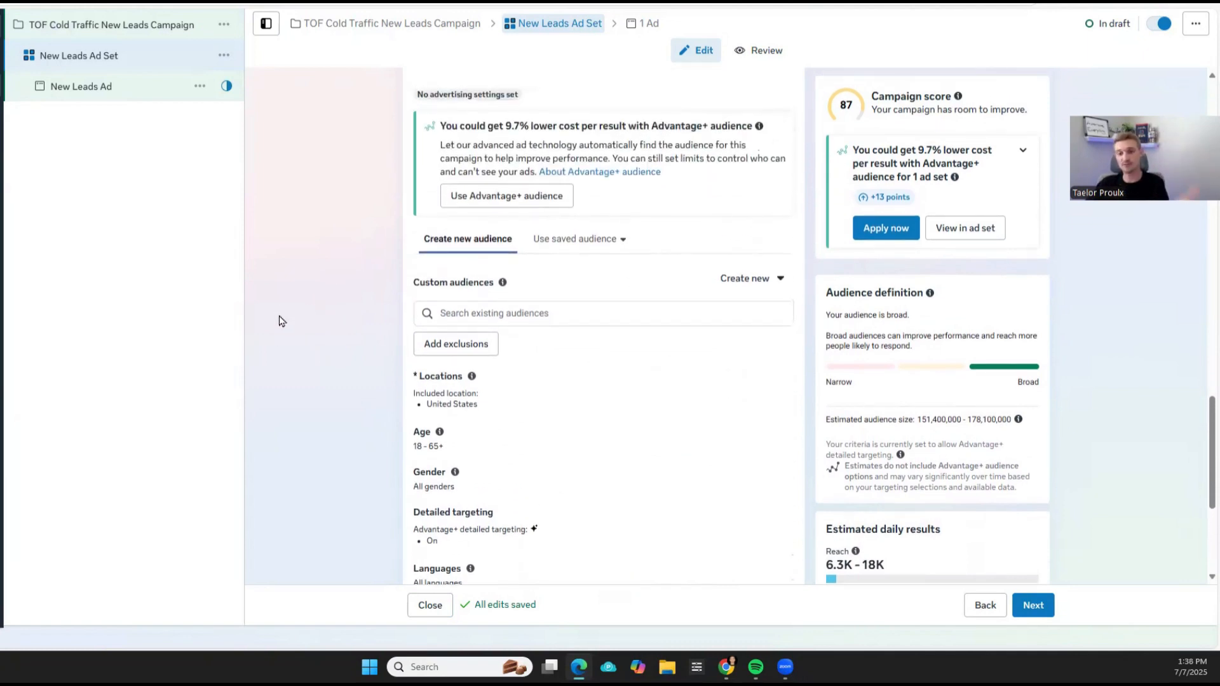
scroll(277, 321, "down", 2)
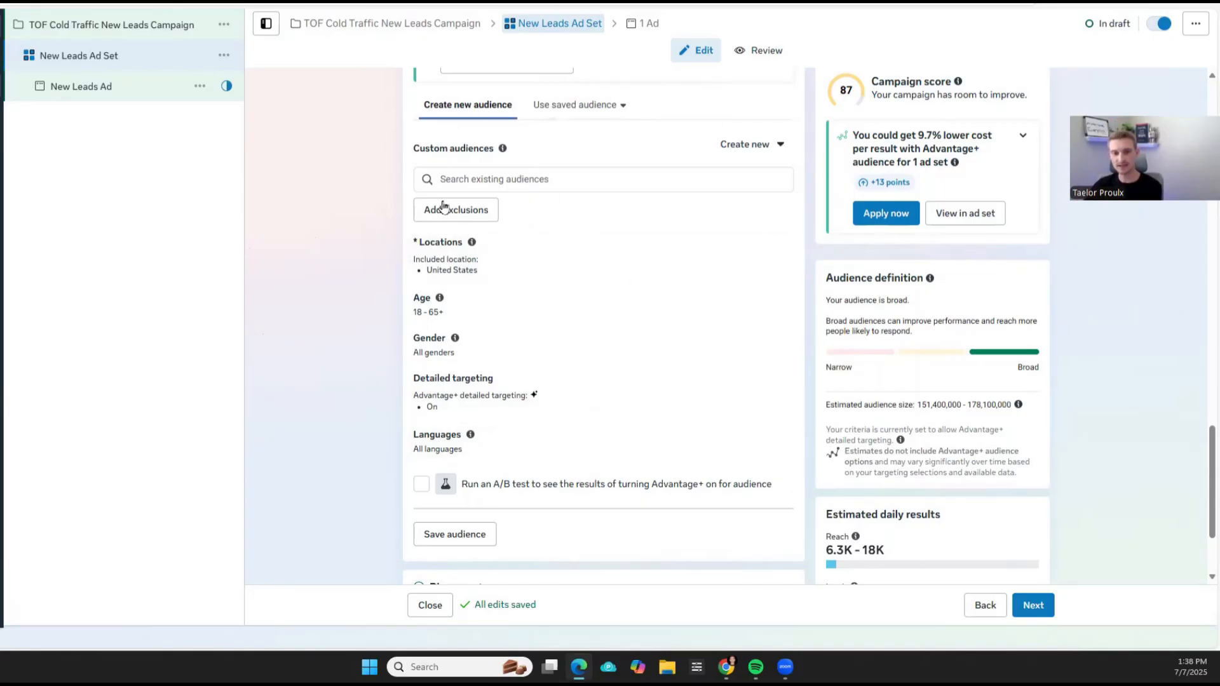
scroll(299, 248, "up", 5)
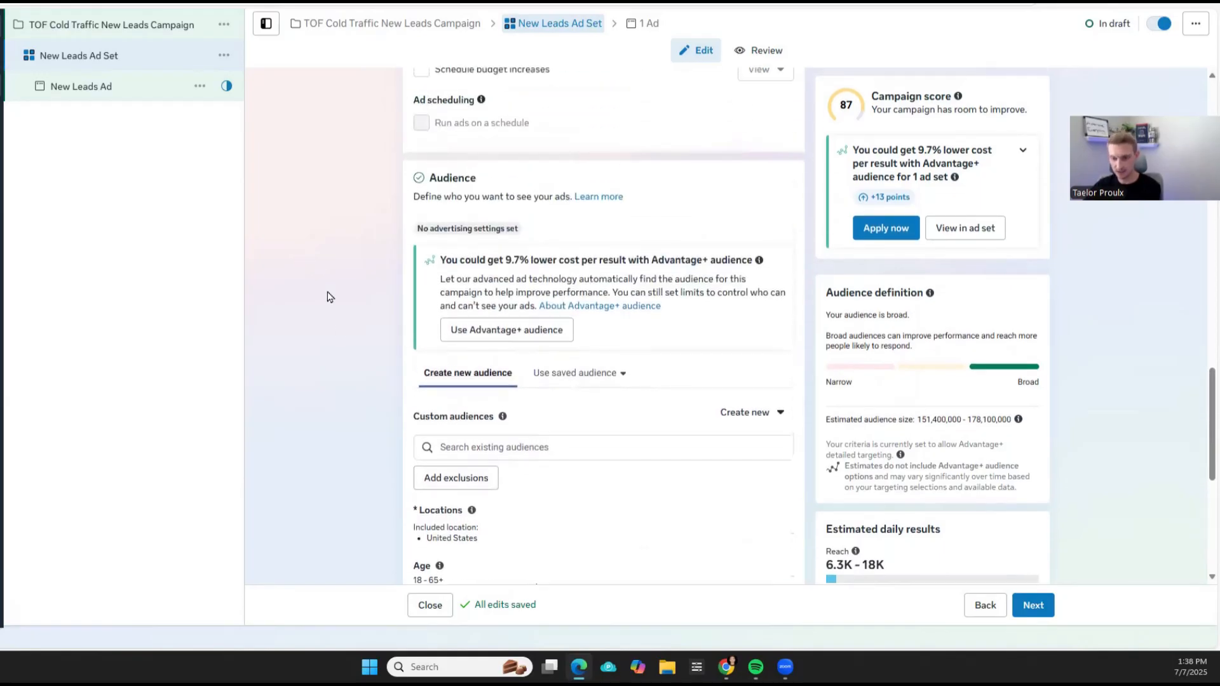
Set the ad set's included audience location to the city of St. George, Utah, United States
scroll(327, 297, "down", 4)
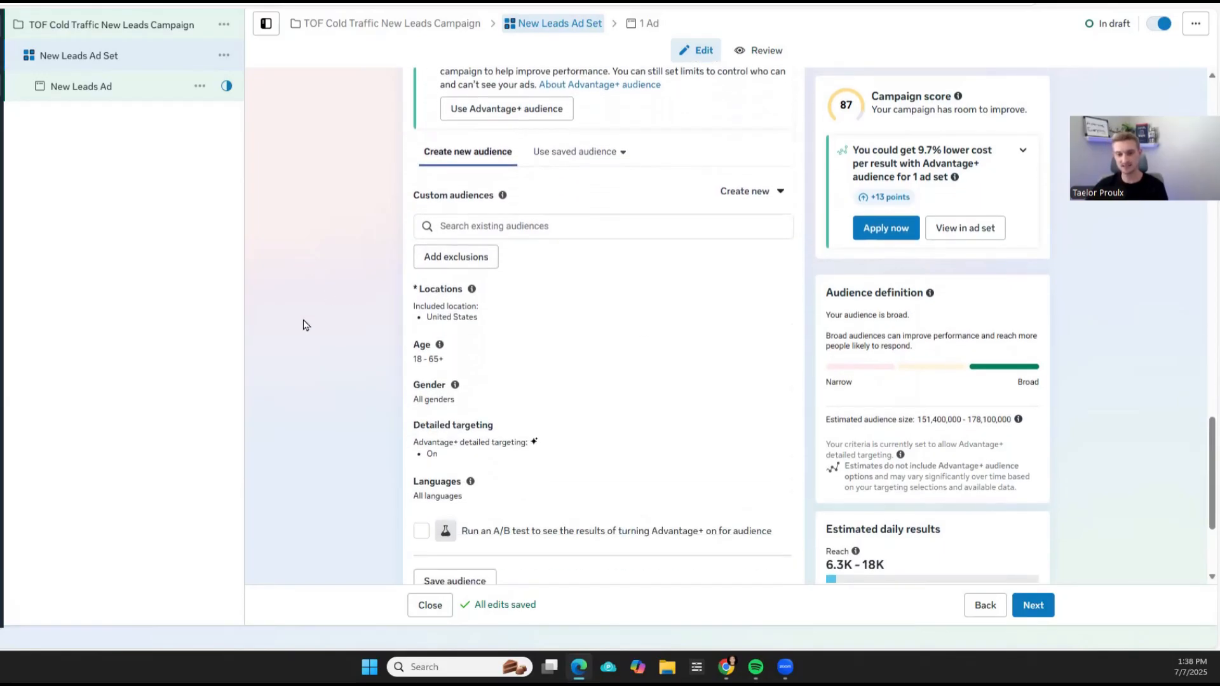
left_click(782, 248)
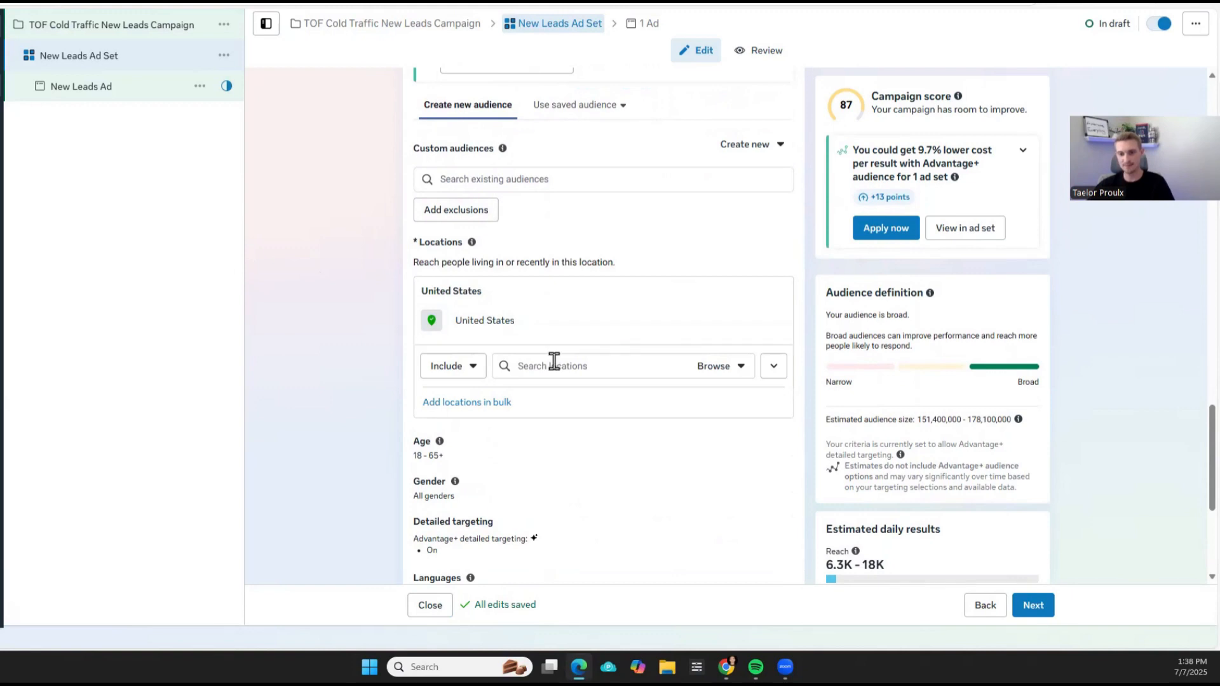
left_click(559, 363)
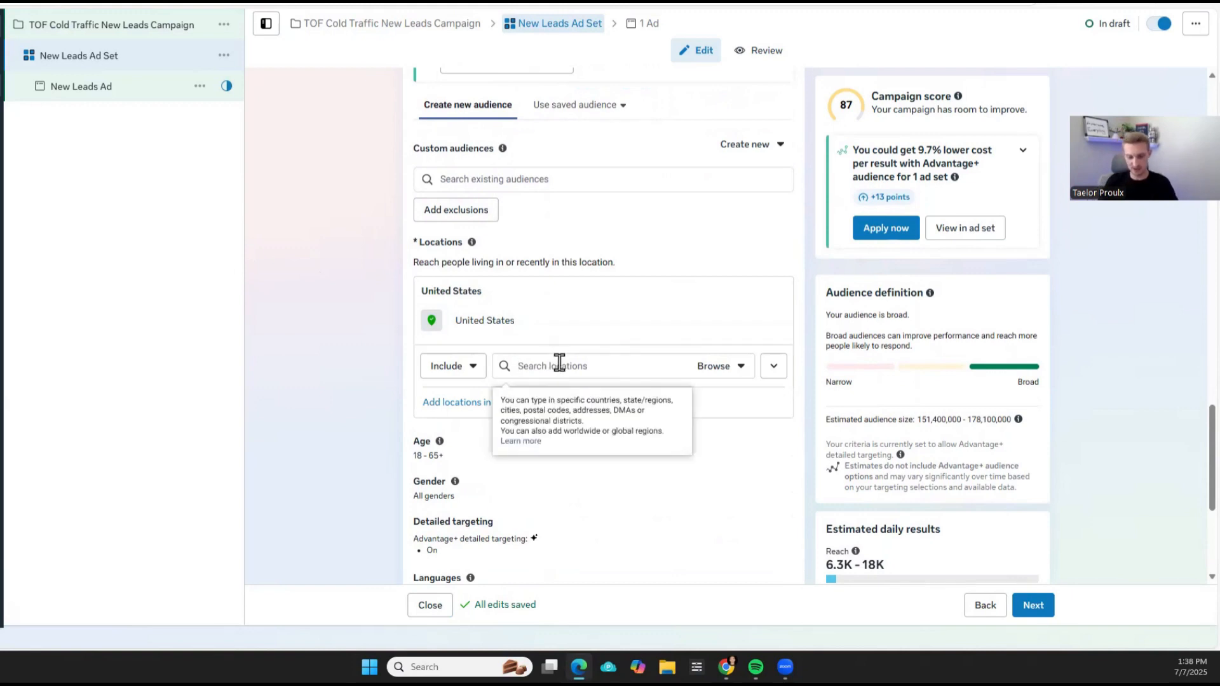
type("St. George")
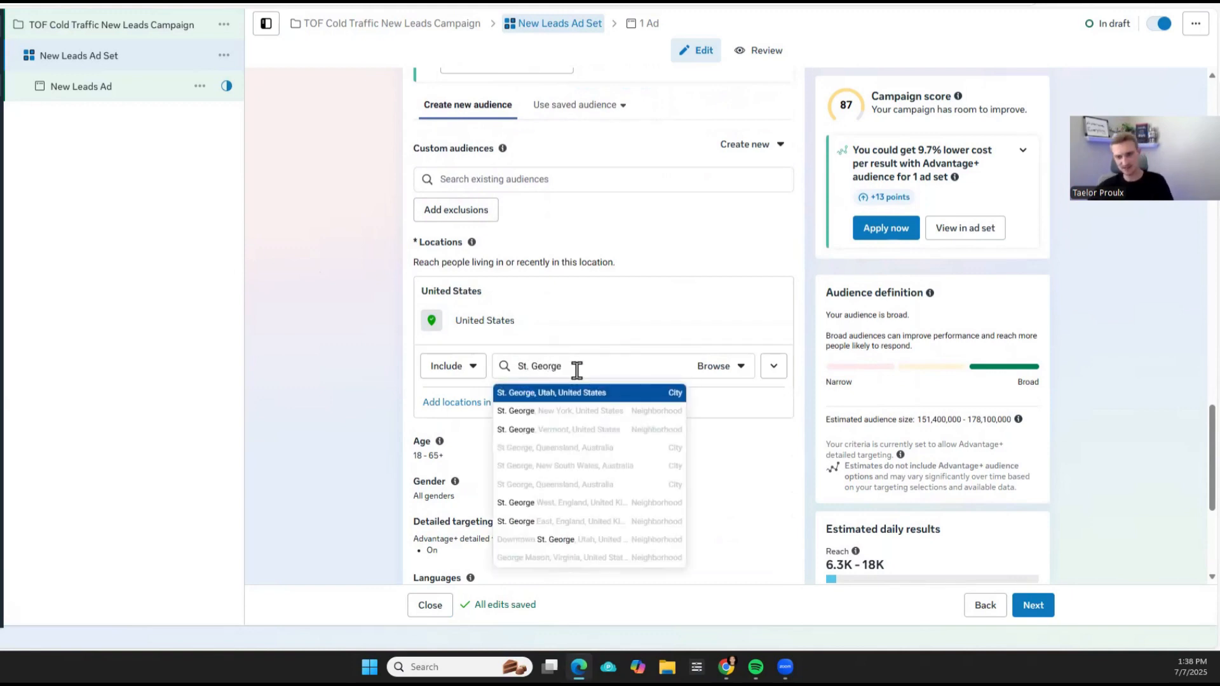
left_click(557, 394)
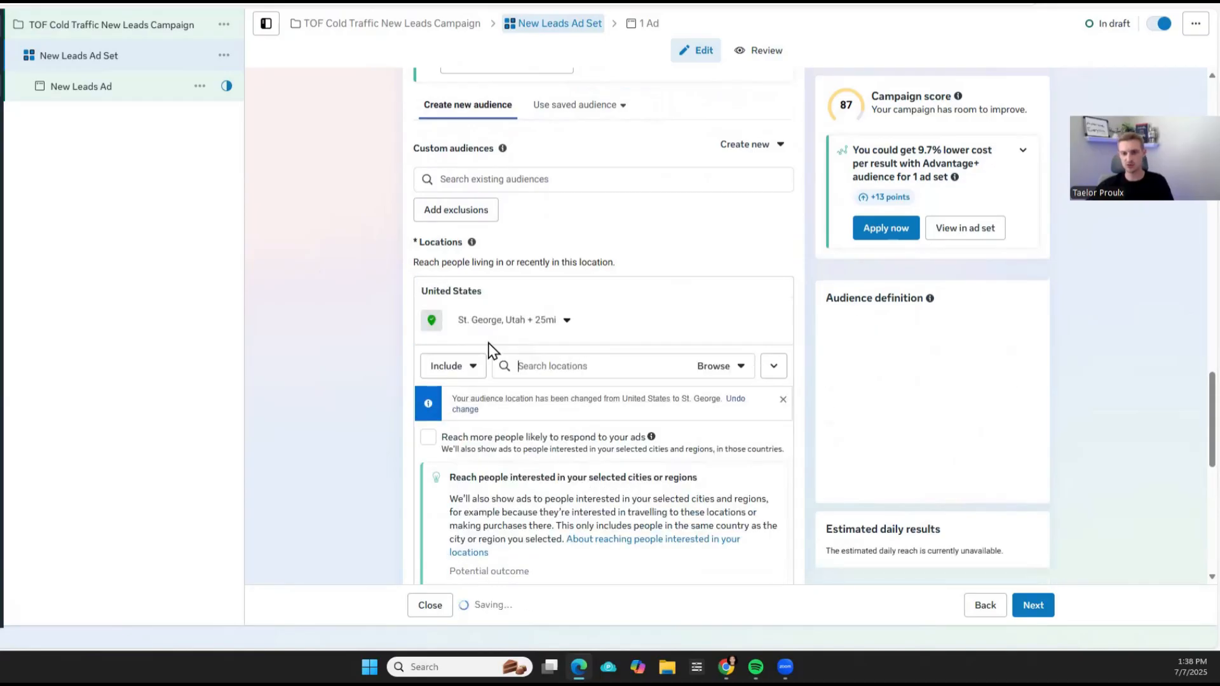
Try the location option for reaching more people likely to respond to the ads
scroll(527, 326, "down", 1)
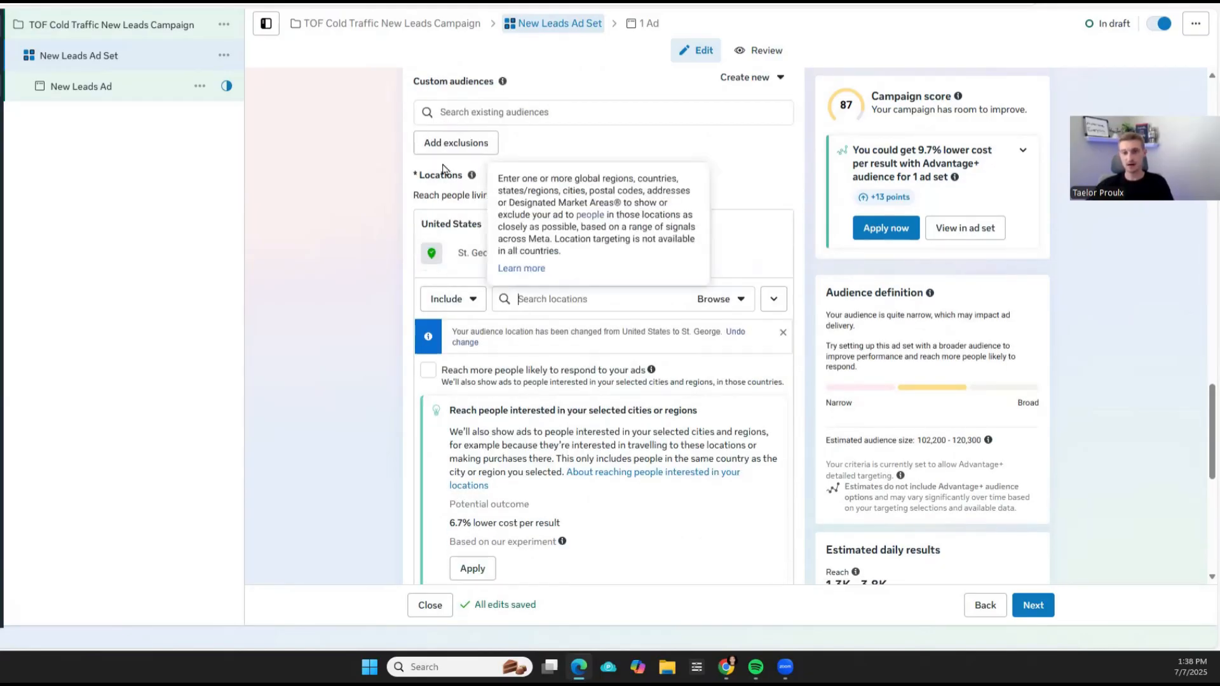
scroll(356, 298, "down", 2)
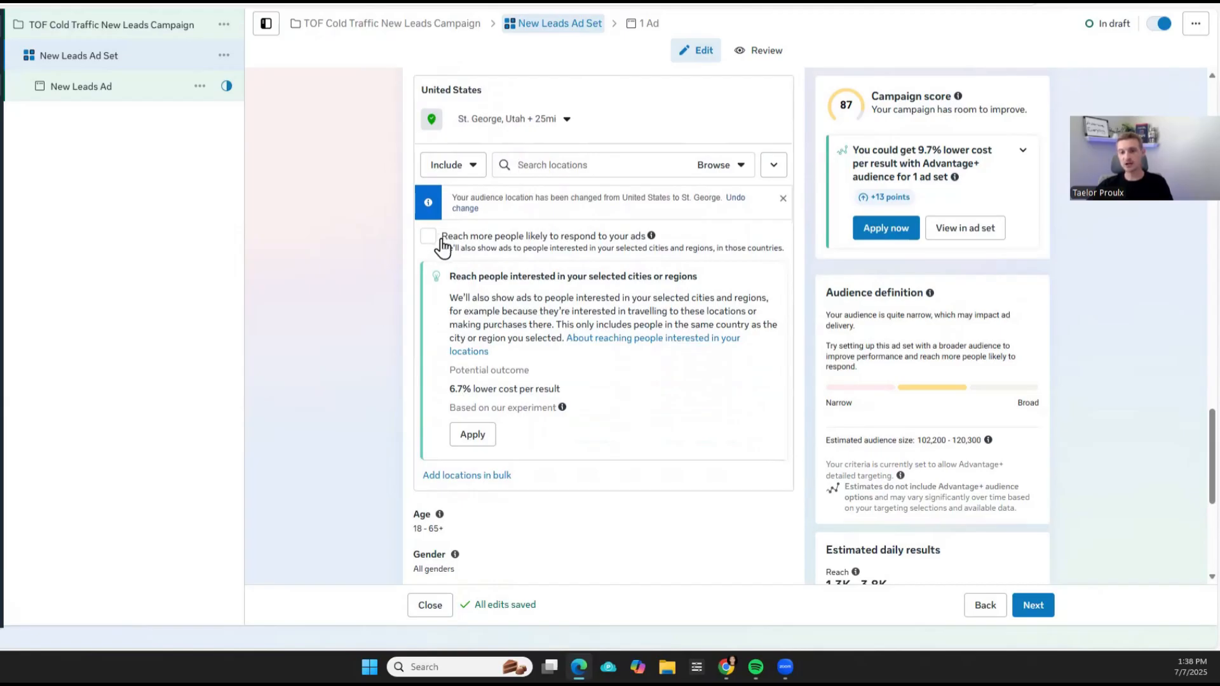
left_click_drag(443, 243, 634, 248)
left_click(333, 265)
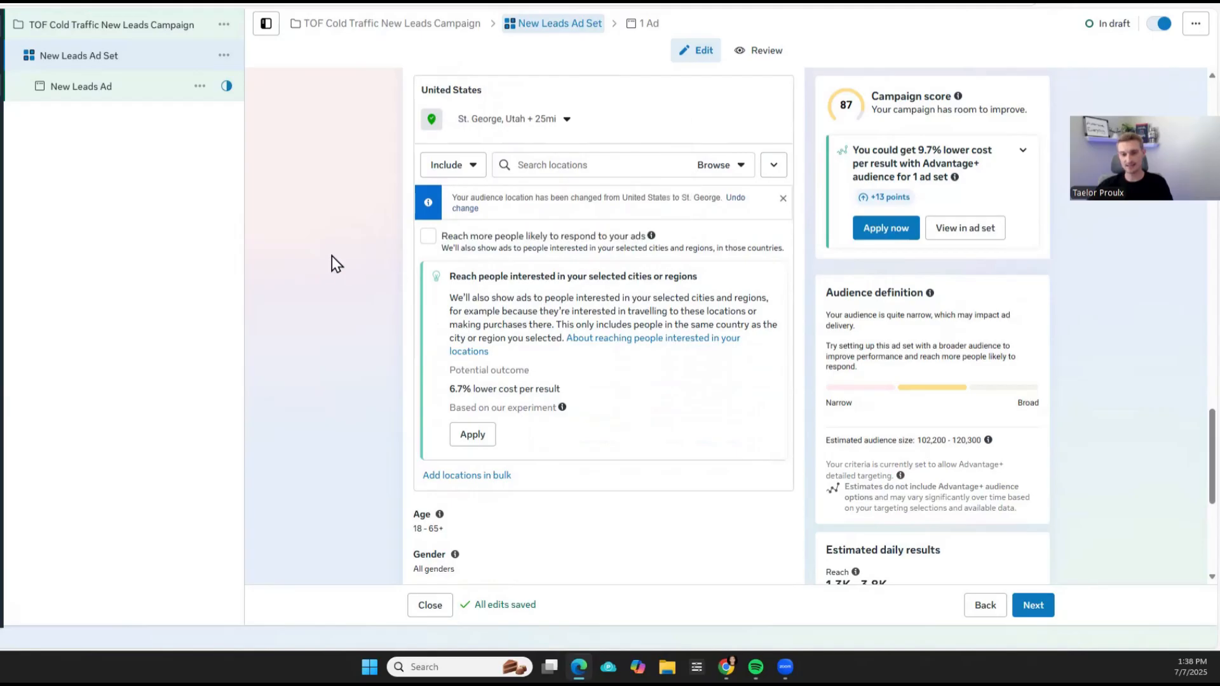
left_click(428, 236)
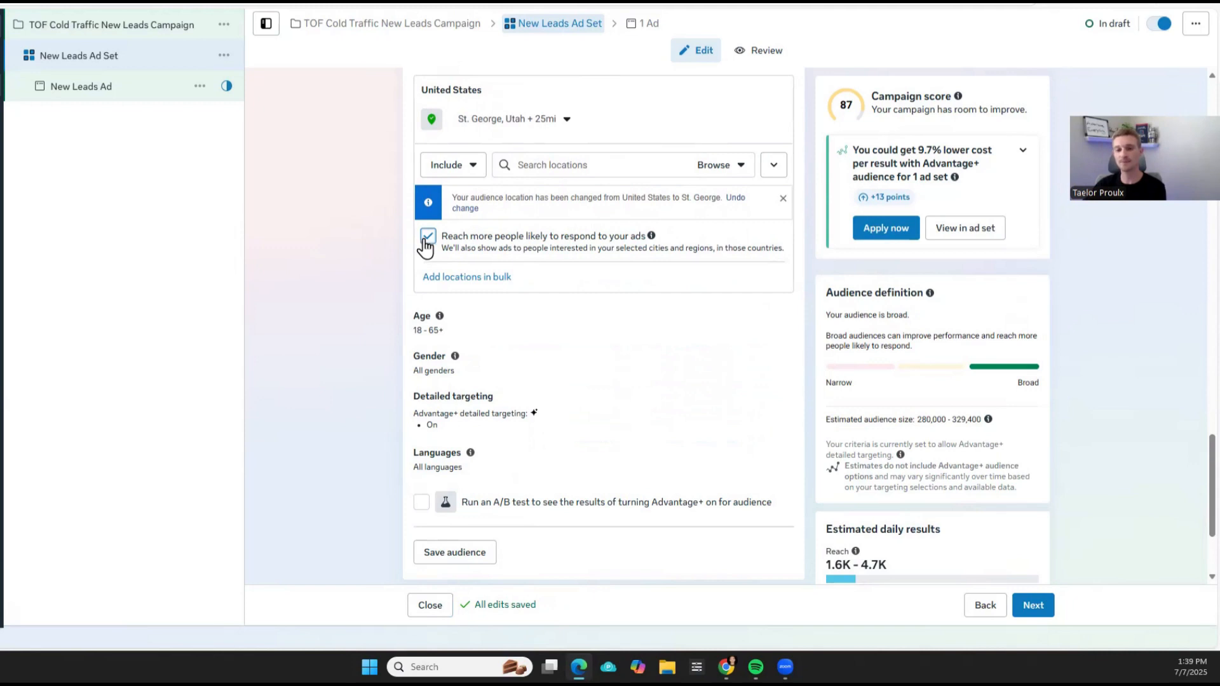
left_click(425, 241)
Set the audience's minimum age to 28
scroll(355, 271, "down", 1)
scroll(349, 266, "down", 3)
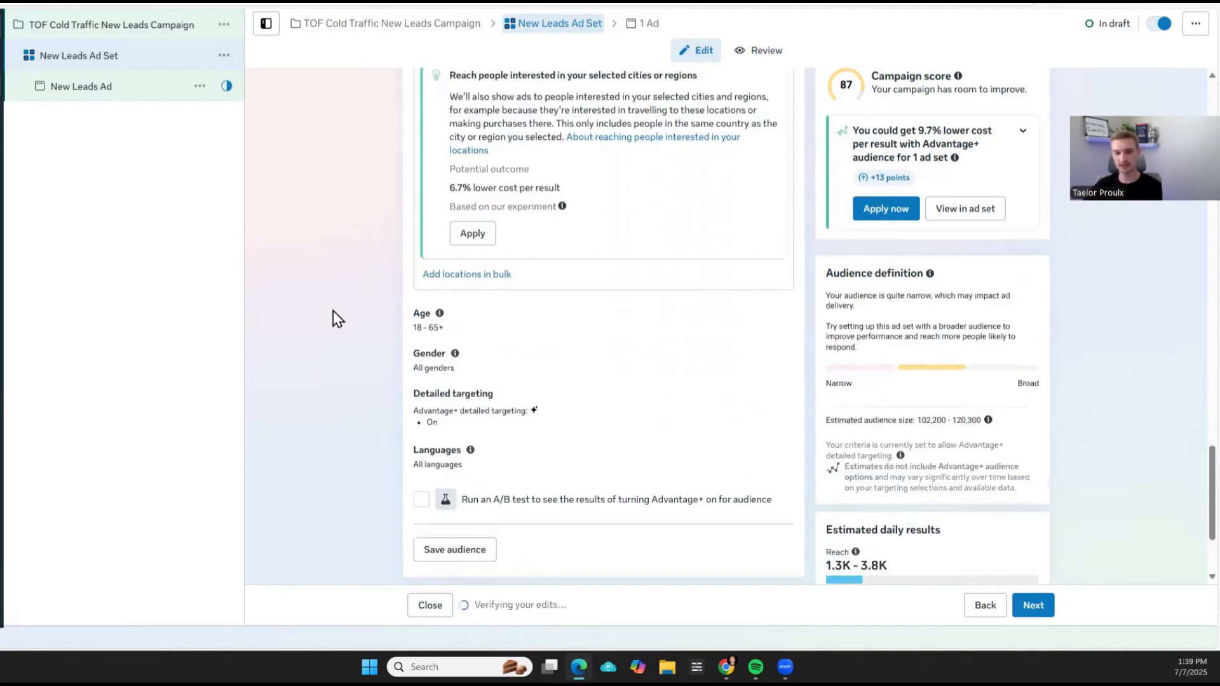
left_click(770, 182)
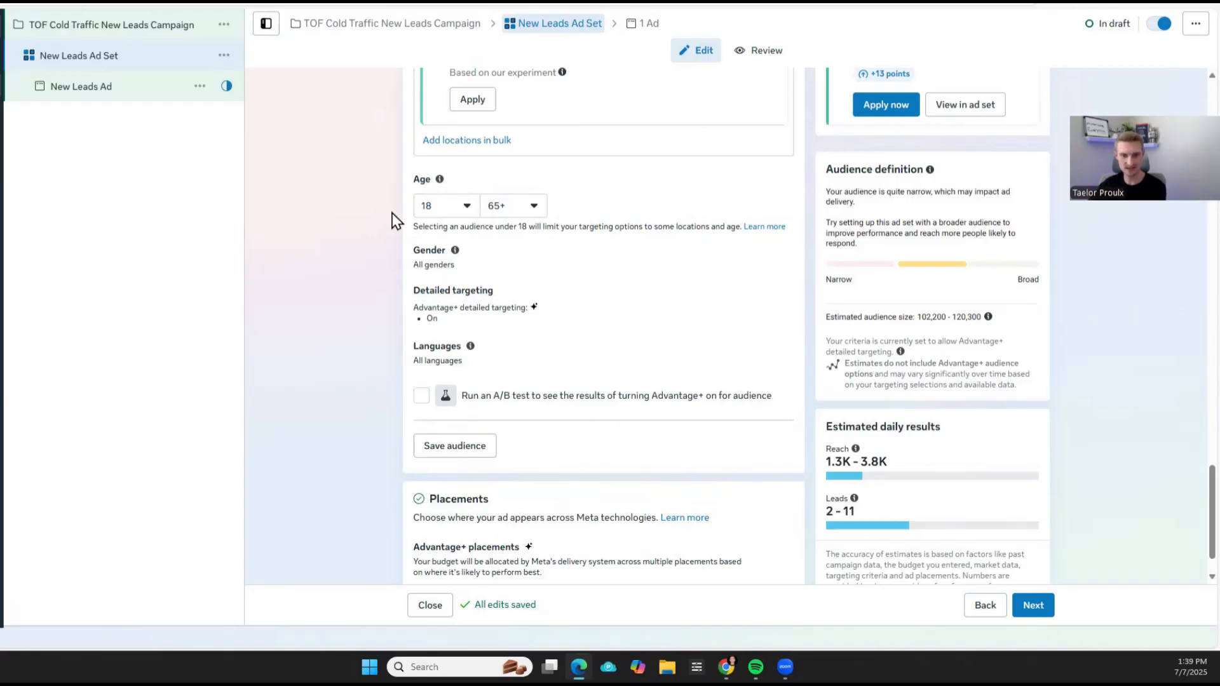
left_click(466, 206)
scroll(475, 327, "down", 3)
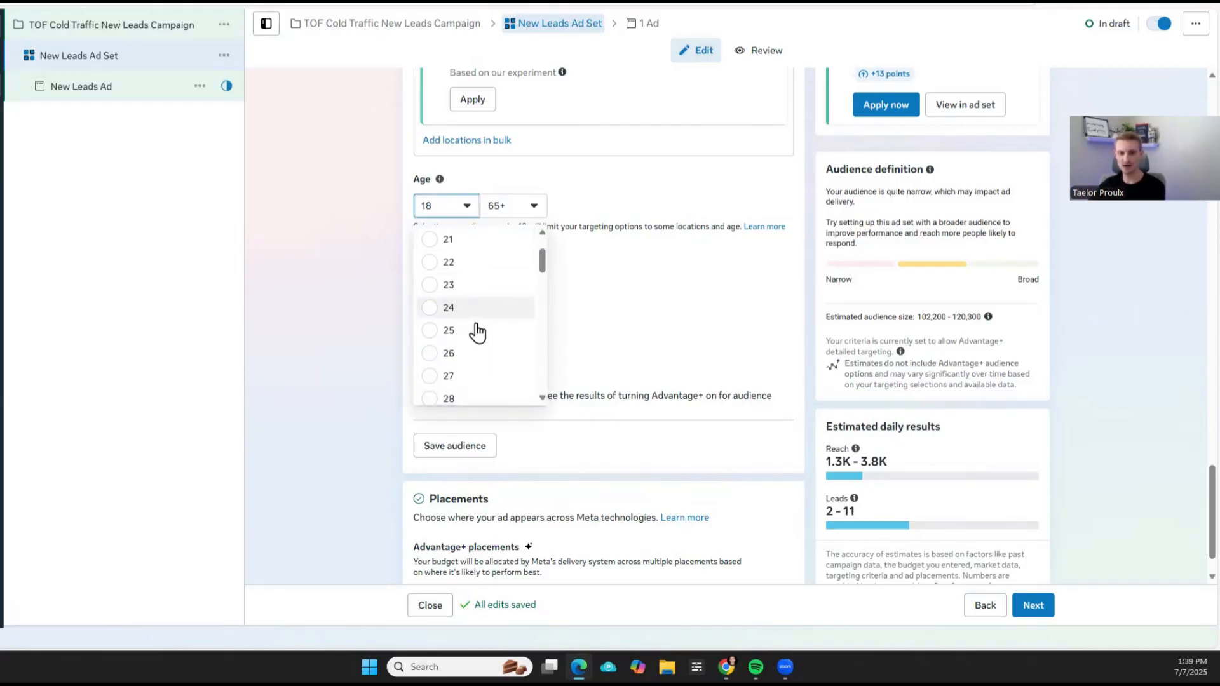
left_click(438, 267)
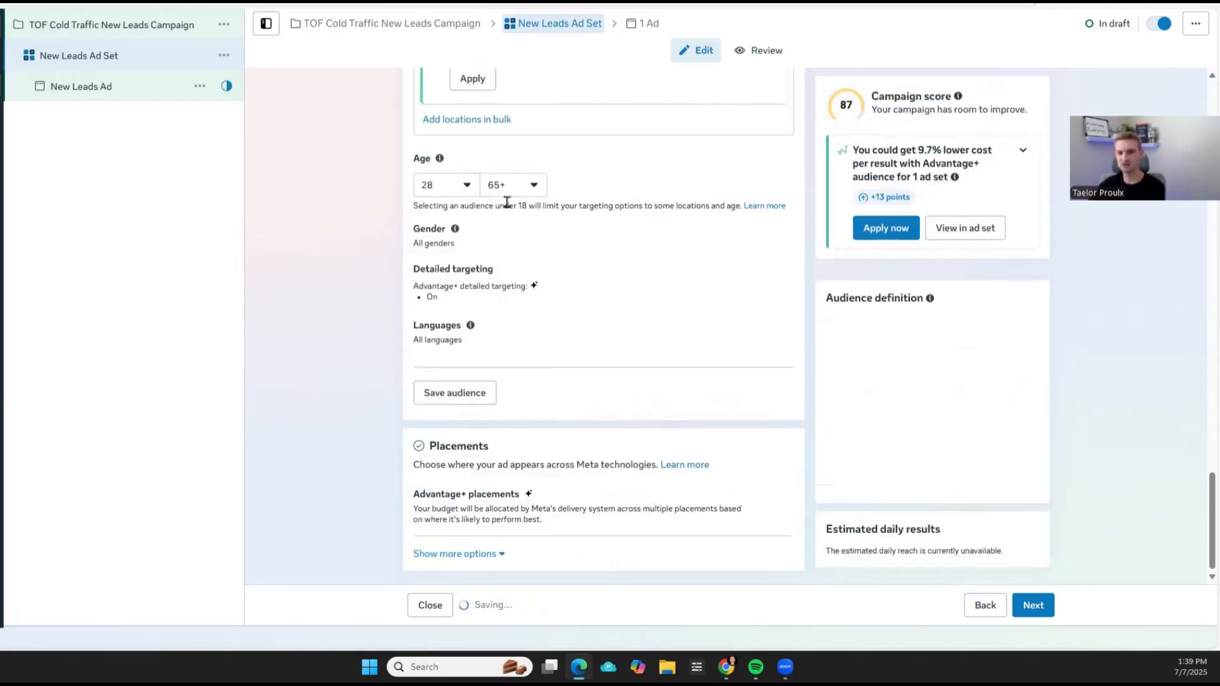
Review the ad set's custom audience, location, age and gender settings
scroll(304, 291, "up", 5)
scroll(366, 291, "down", 2)
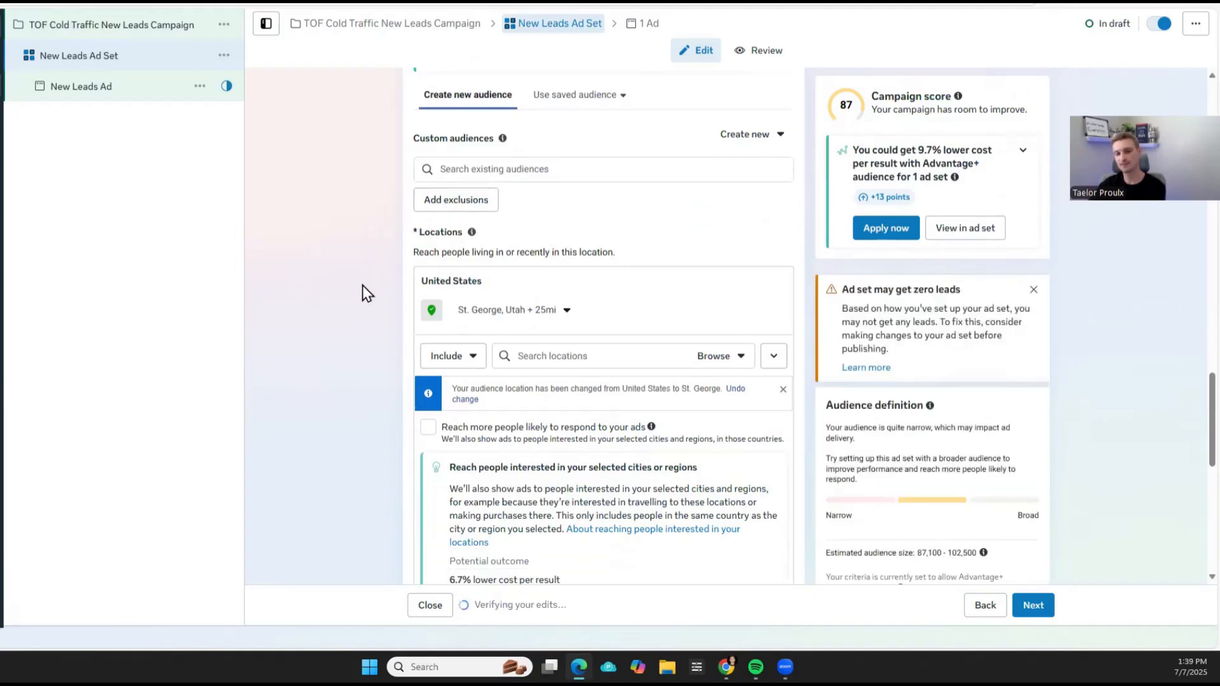
scroll(338, 267, "up", 2)
scroll(334, 283, "up", 3)
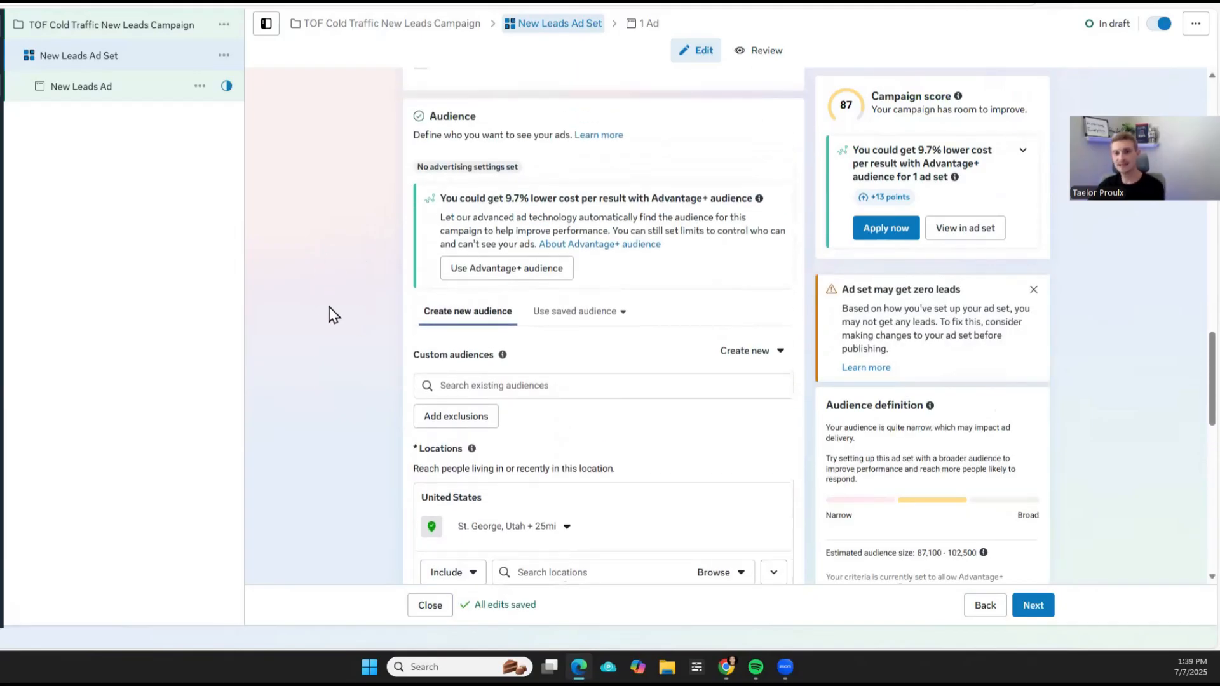
scroll(321, 325, "down", 3)
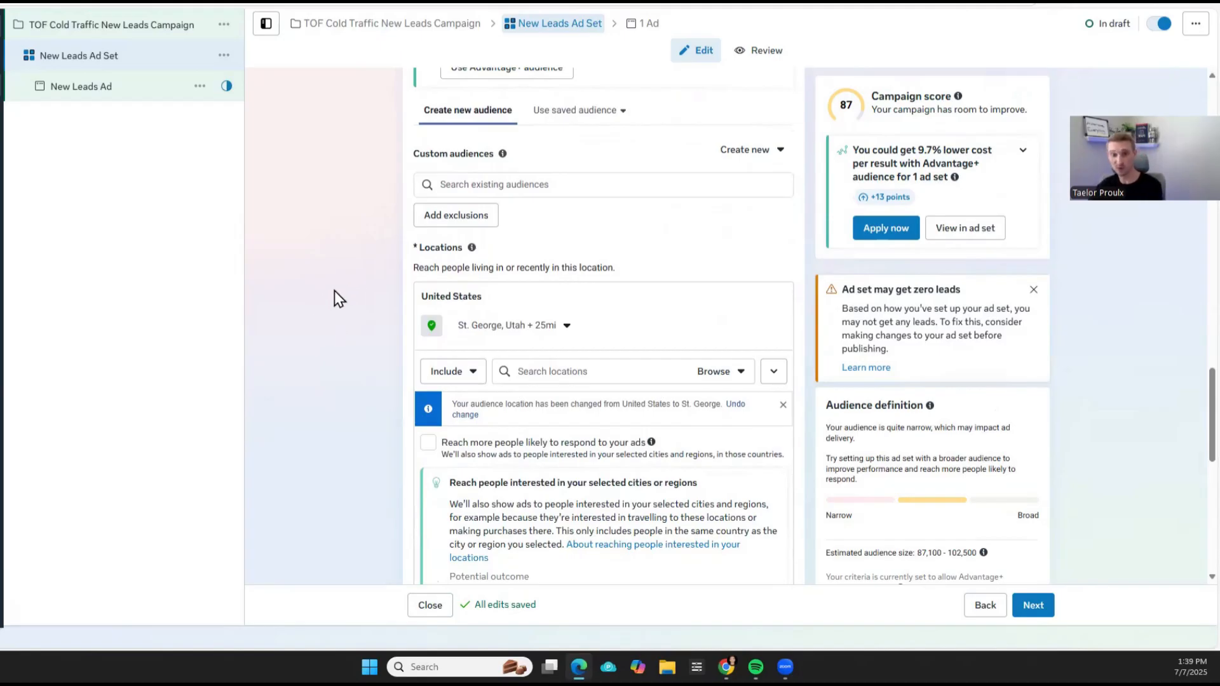
scroll(338, 351, "up", 3)
scroll(346, 344, "down", 9)
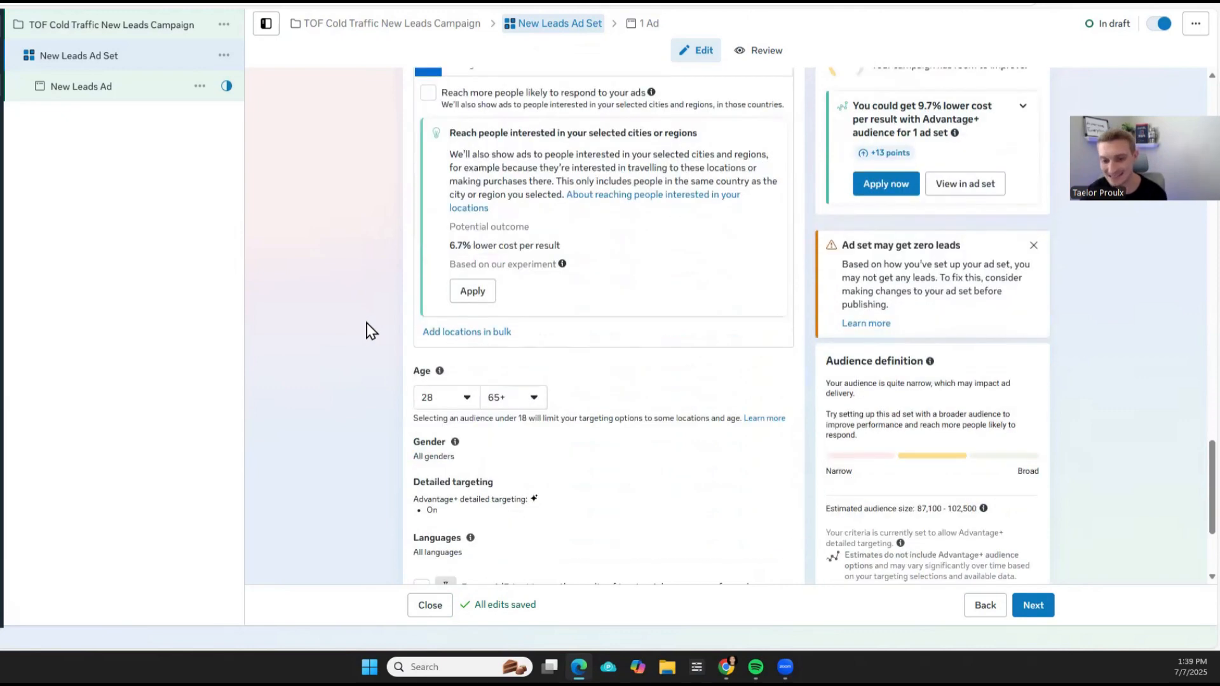
scroll(454, 341, "down", 2)
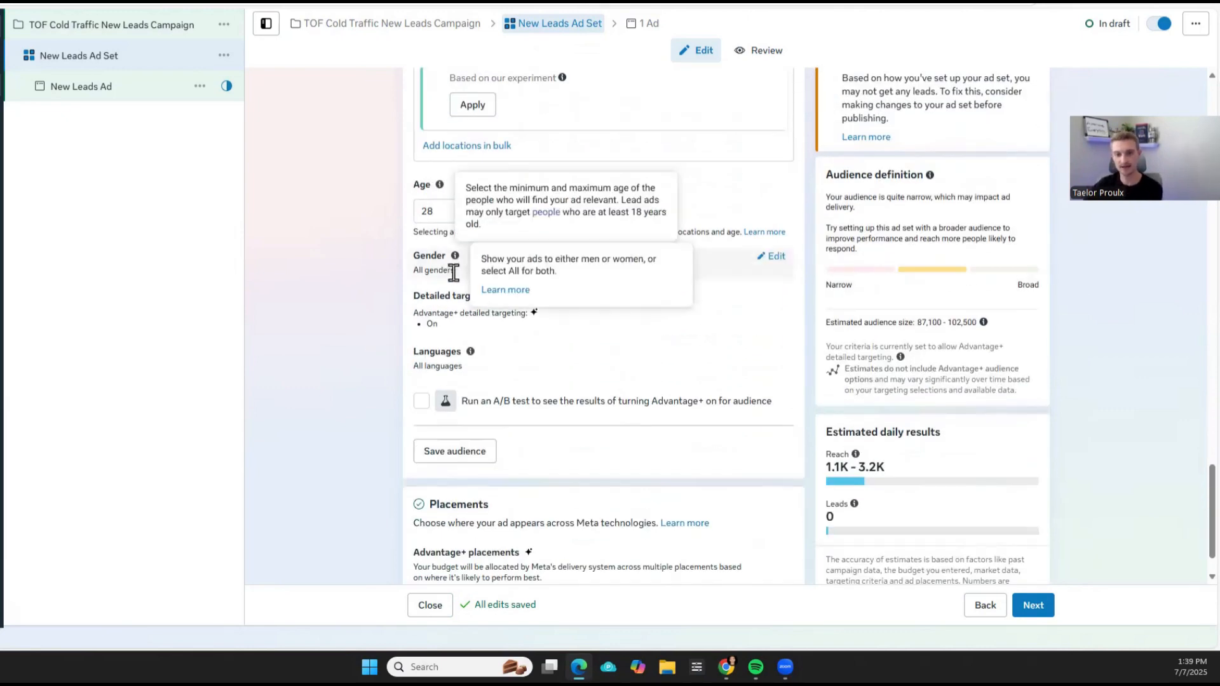
Turn off Advantage+ detailed targeting so ads stay within the detailed targeting selections
scroll(469, 318, "down", 1)
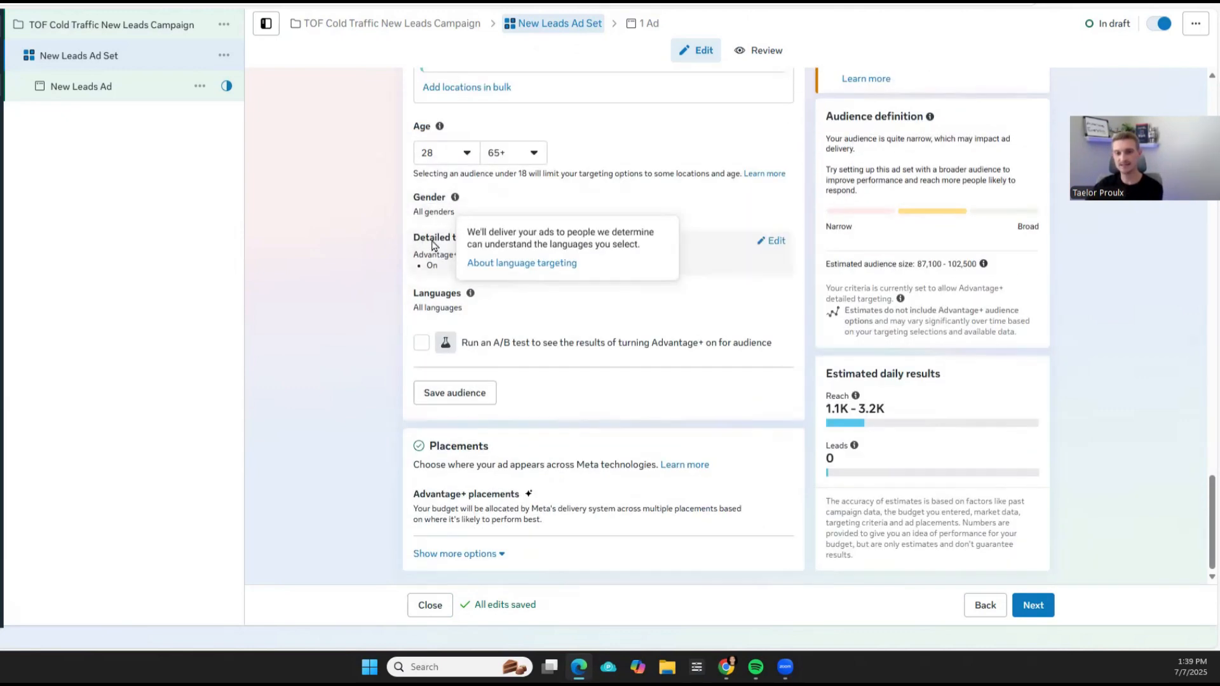
left_click(772, 245)
left_click(422, 325)
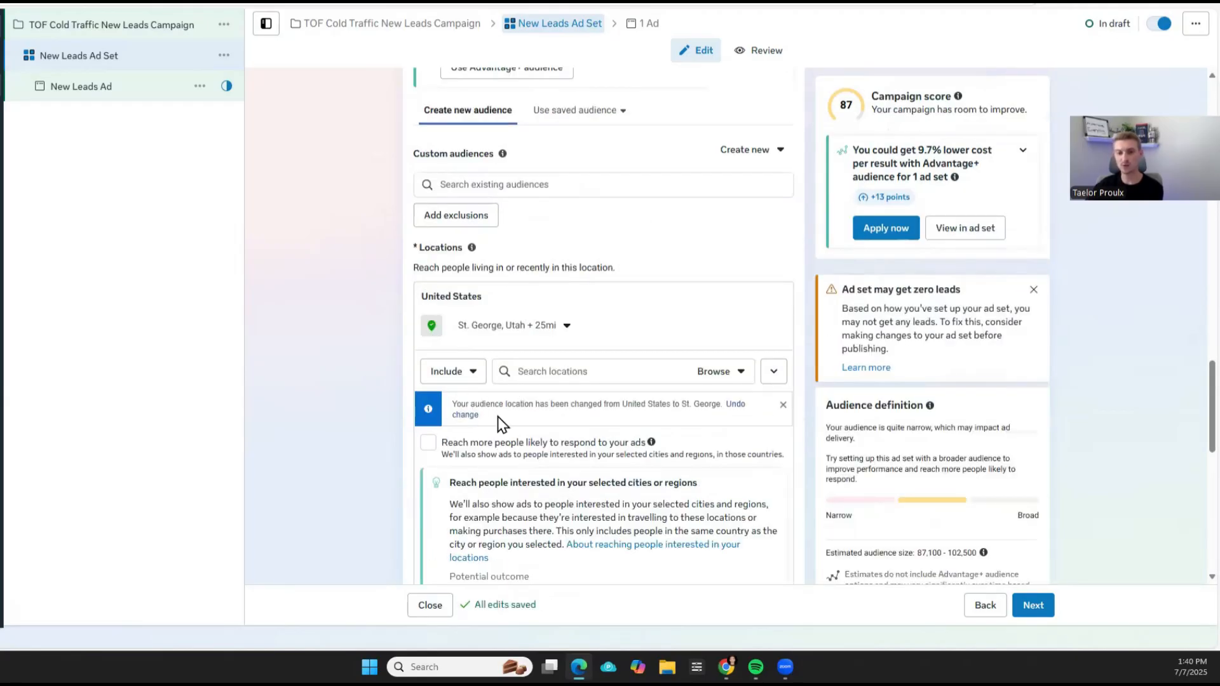
Switch the ad set from Advantage+ placements to manual placements
scroll(502, 369, "down", 6)
scroll(532, 400, "down", 4)
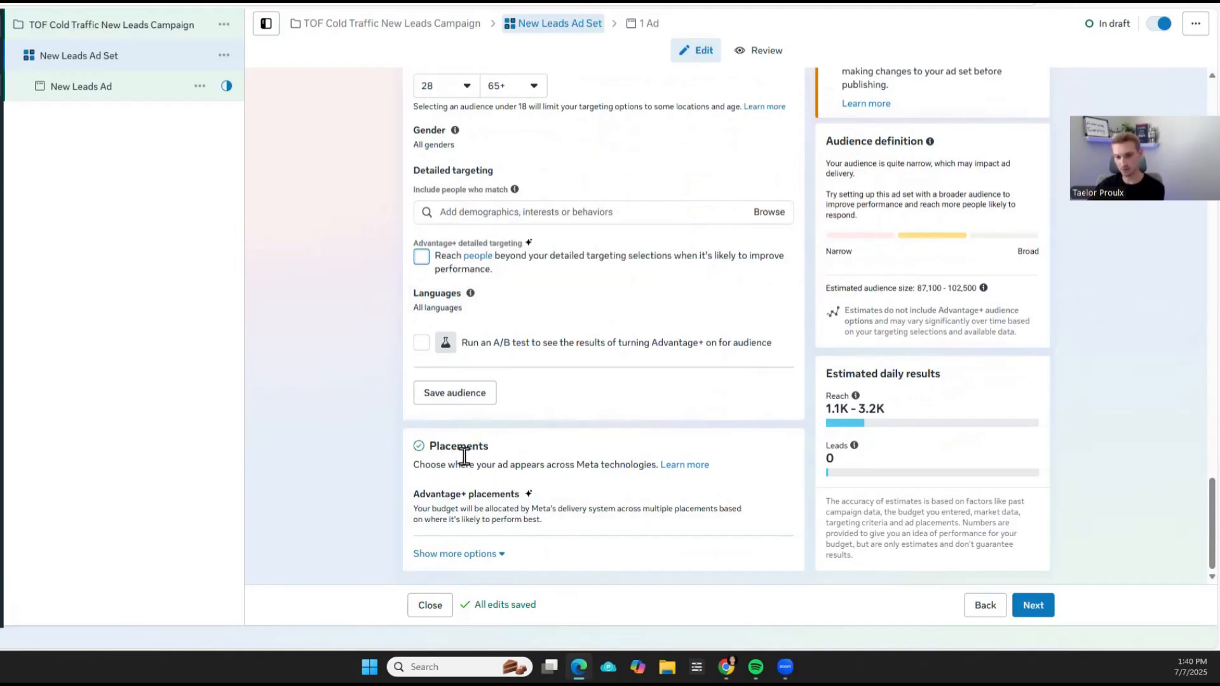
left_click_drag(495, 454, 333, 449)
left_click(374, 471)
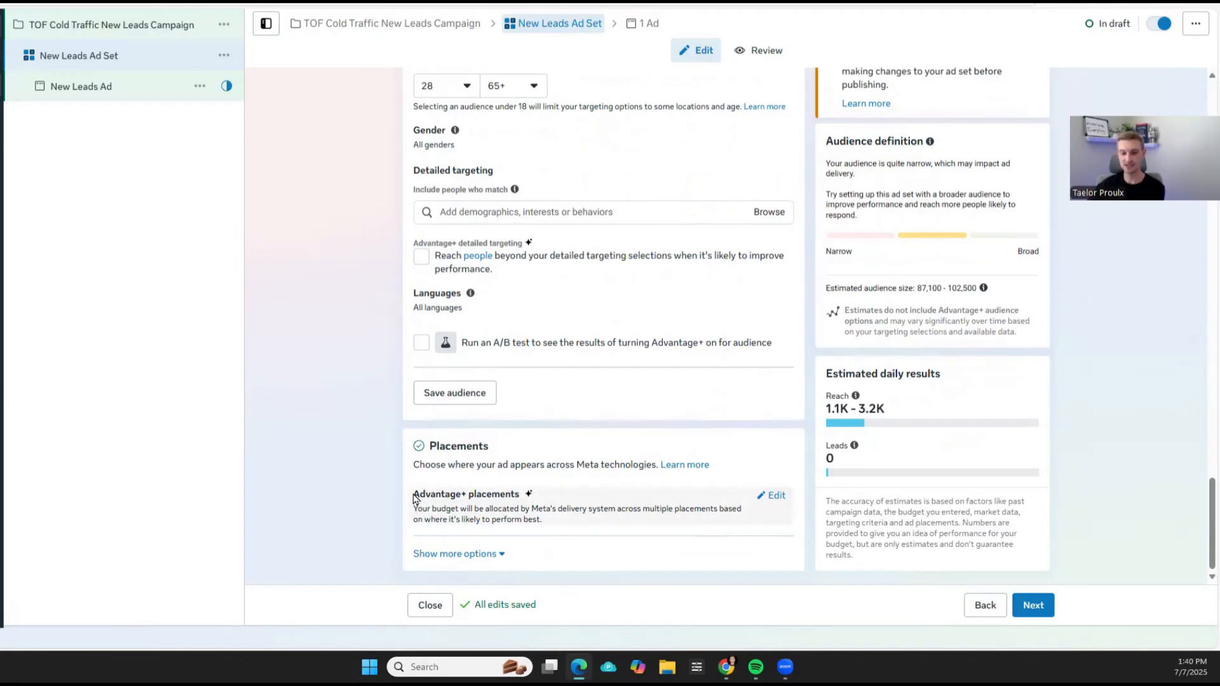
left_click_drag(413, 498, 318, 428)
left_click(327, 491)
left_click(282, 397)
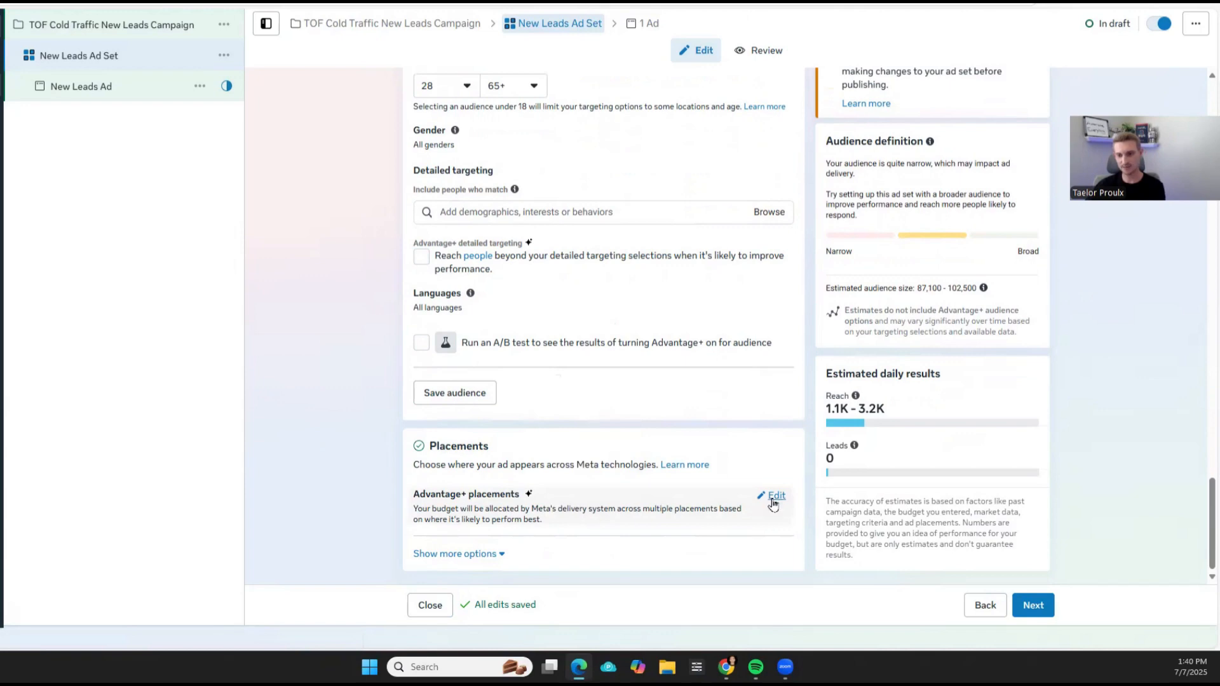
left_click(773, 499)
scroll(559, 500, "down", 1)
left_click(421, 495)
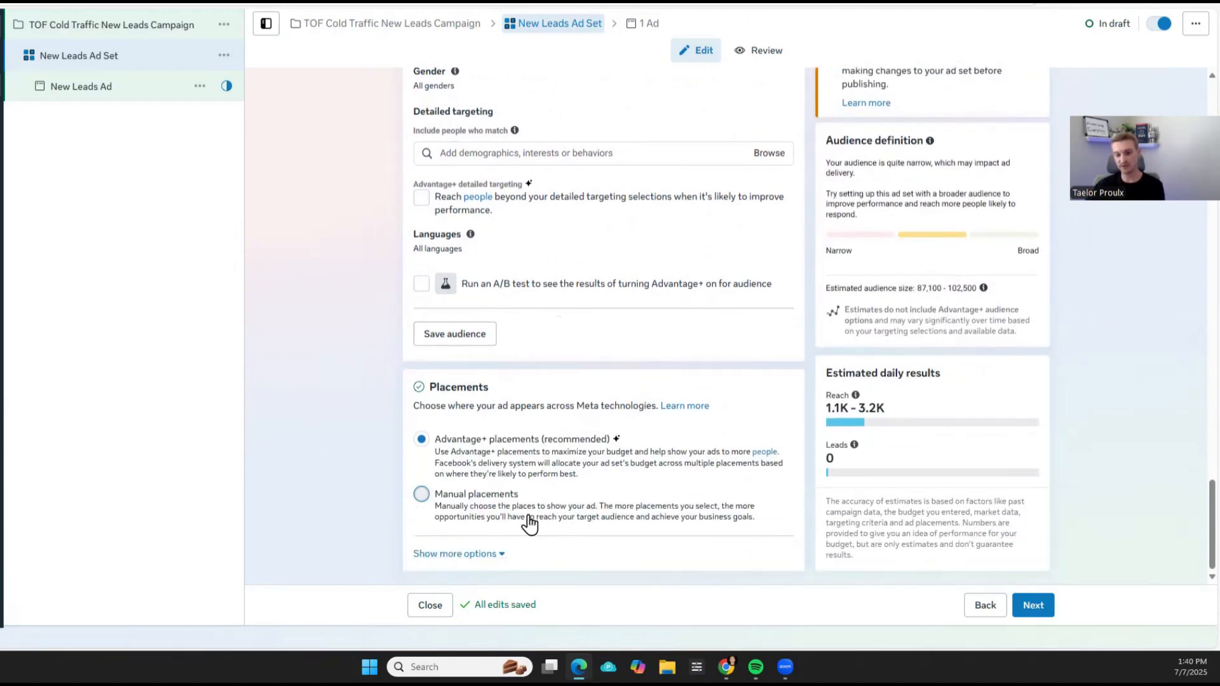
Exclude Audience Network from the platforms for the manual placements
scroll(546, 438, "down", 5)
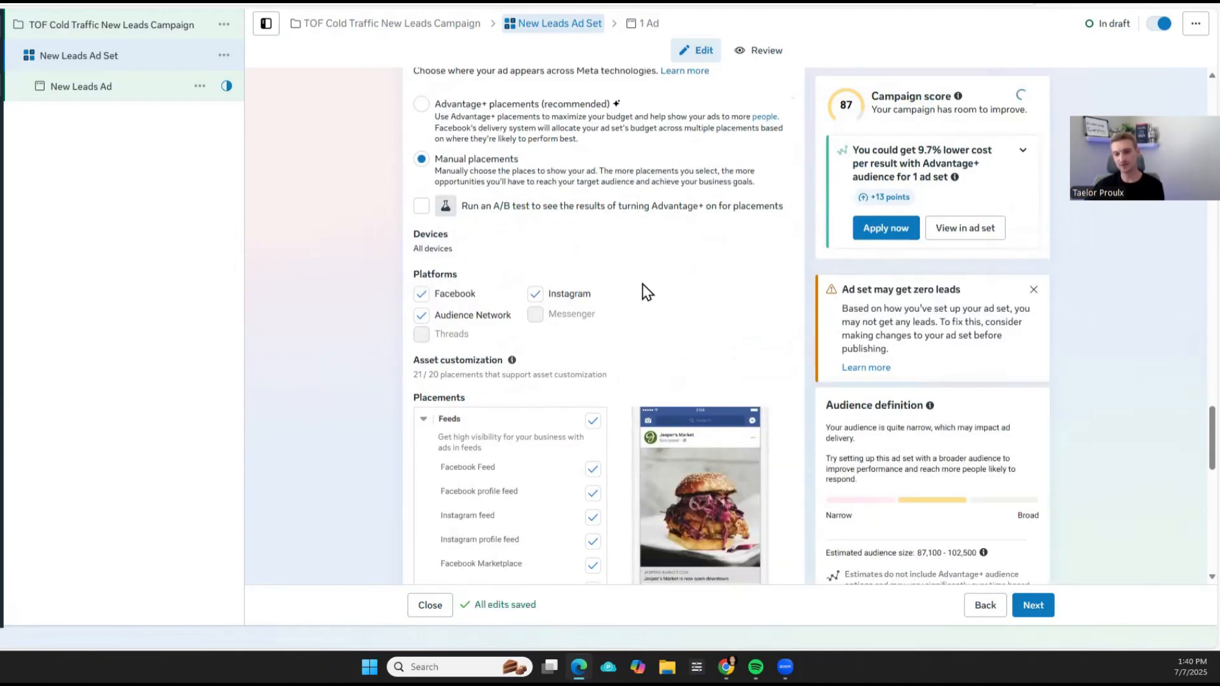
scroll(607, 276, "down", 2)
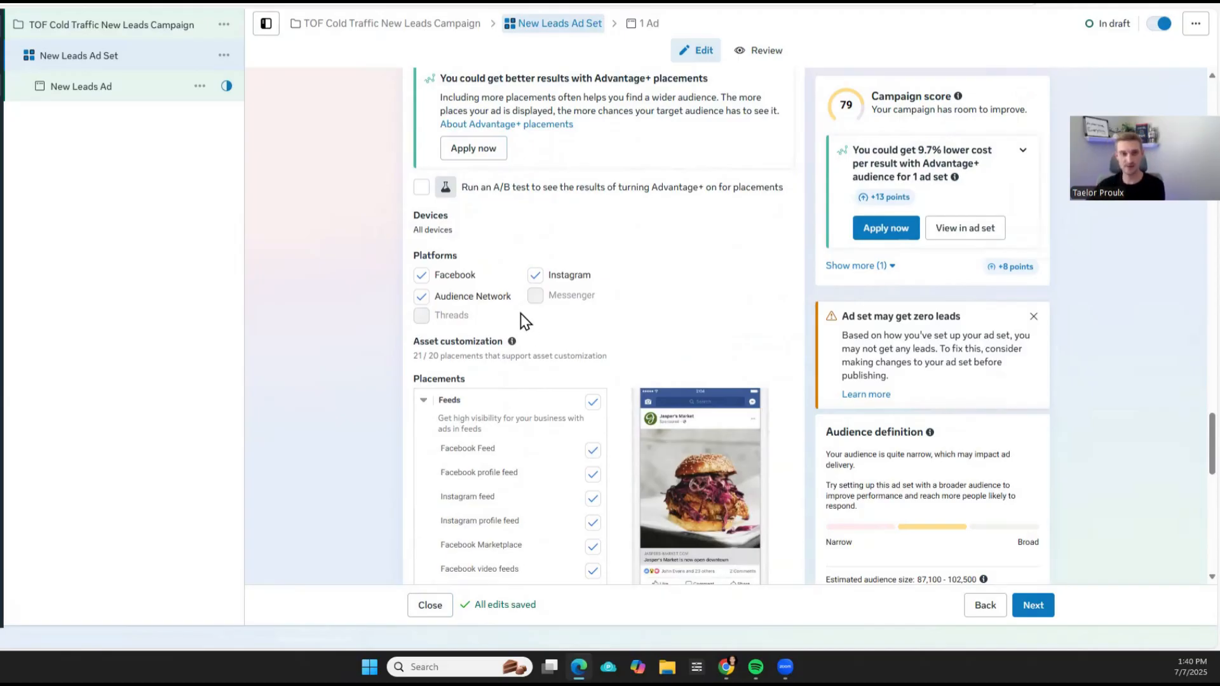
scroll(494, 310, "down", 1)
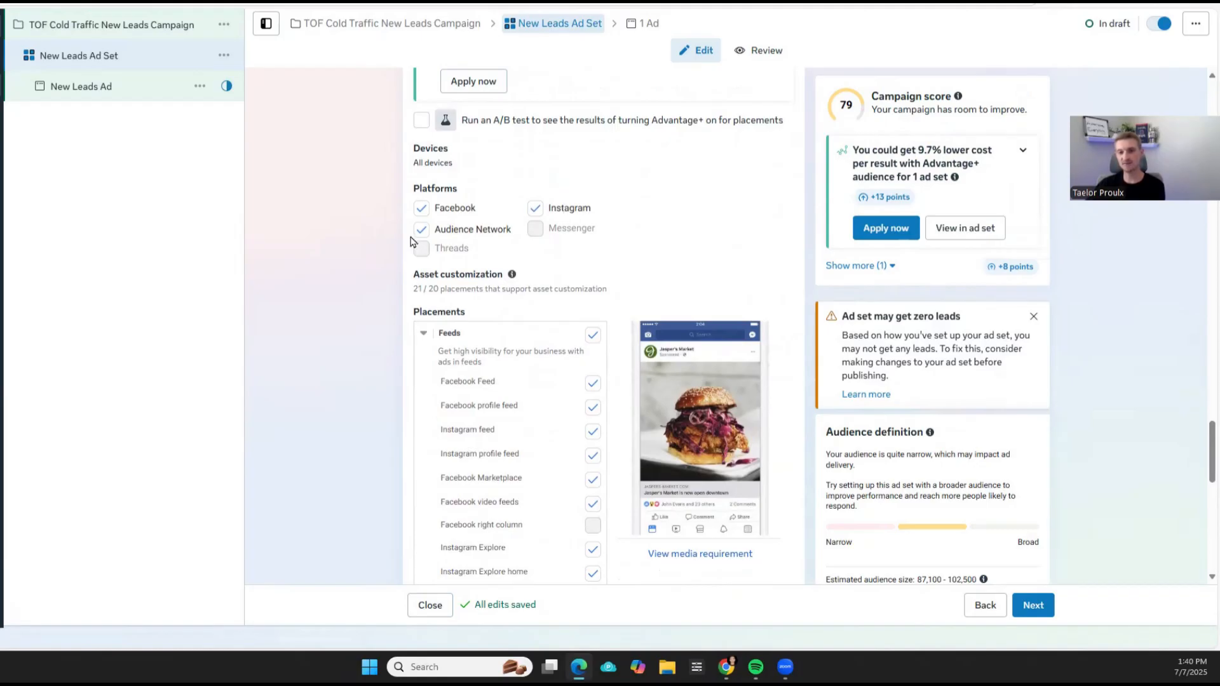
left_click(469, 236)
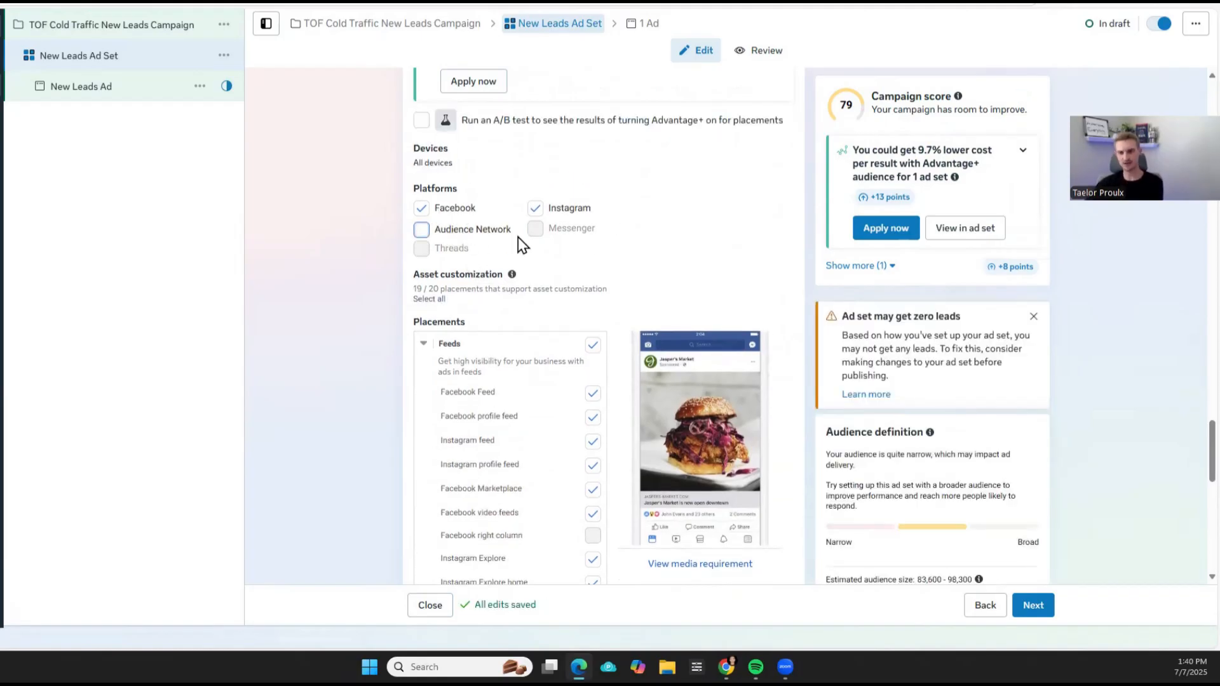
Exclude Facebook Marketplace, Instagram Explore and Instagram Explore home from the feed placements
scroll(439, 144, "down", 3)
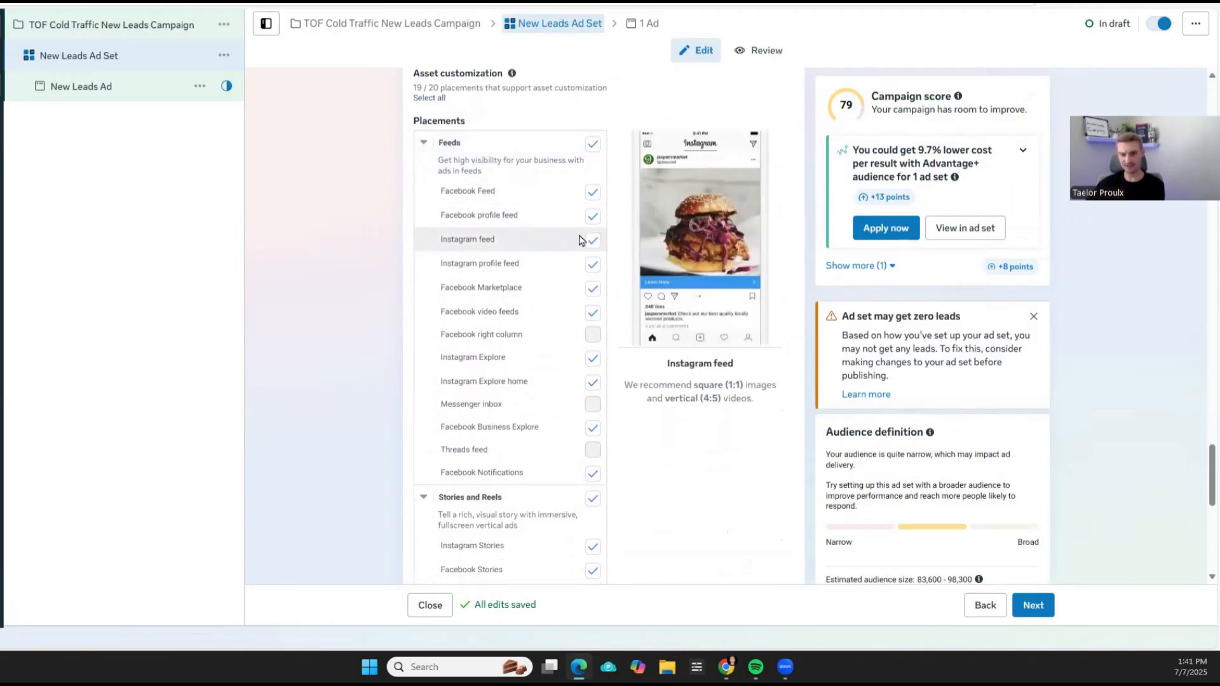
left_click(592, 290)
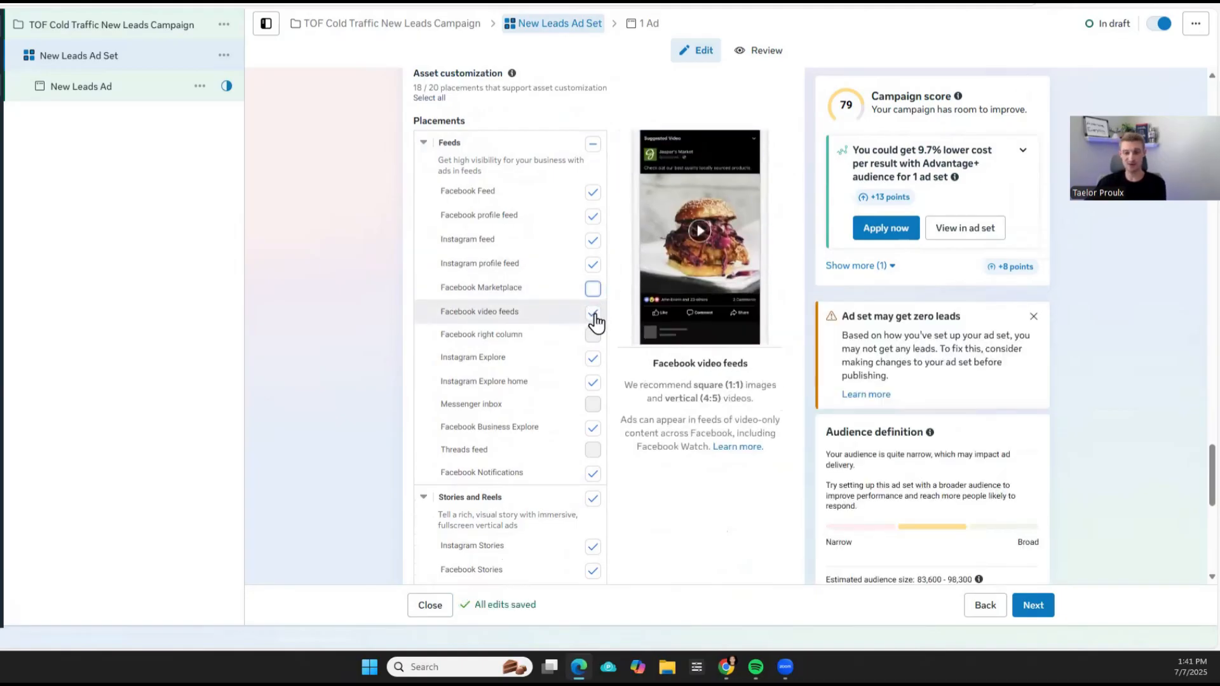
left_click(593, 359)
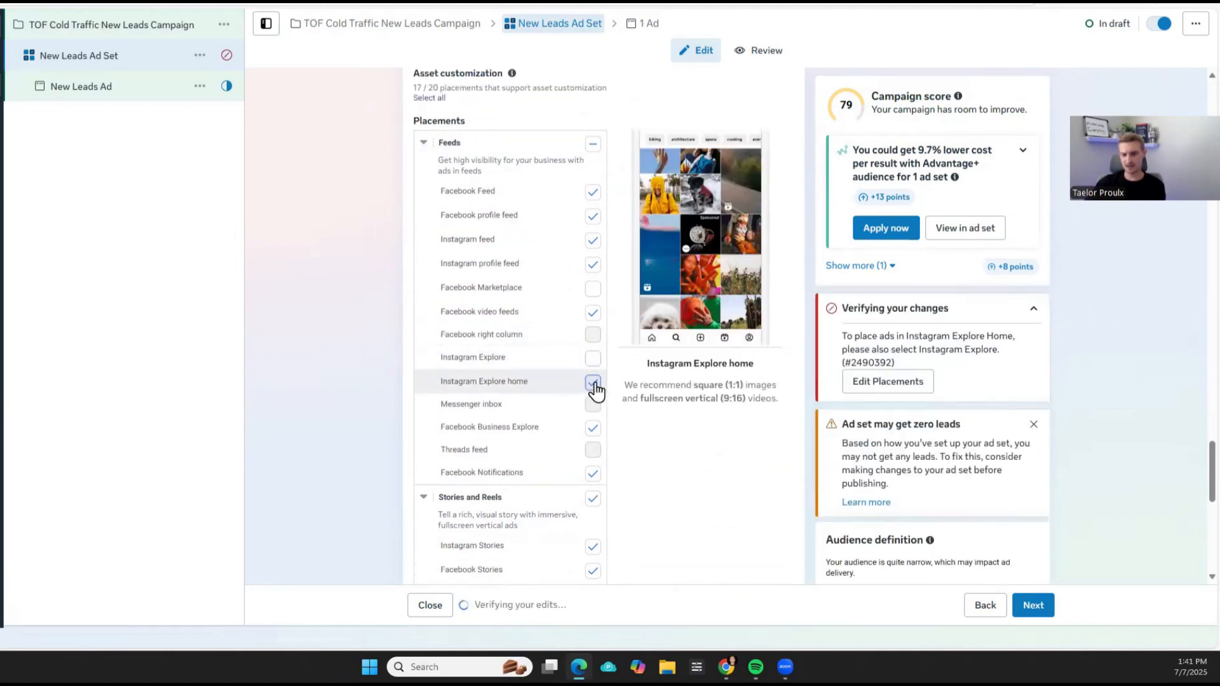
left_click(594, 382)
Review the remaining feed placements and those for Stories and Reels, in-stream ads, search results, messages, and apps and sites
scroll(575, 348, "down", 1)
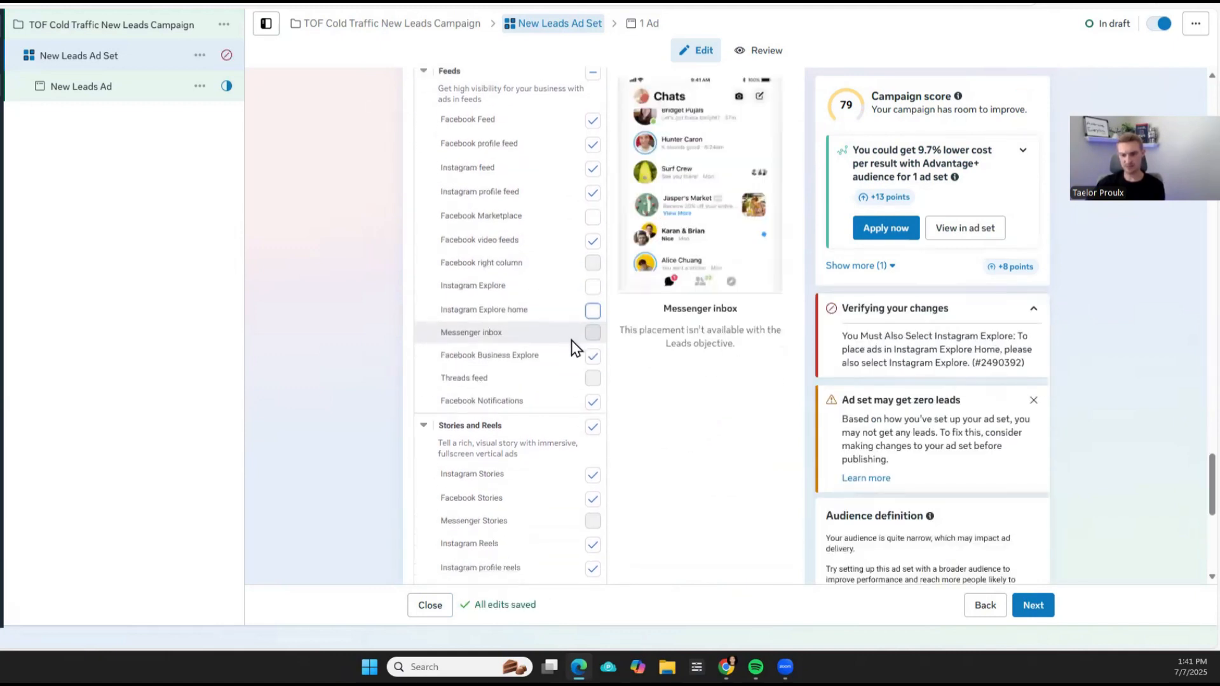
scroll(503, 295, "down", 1)
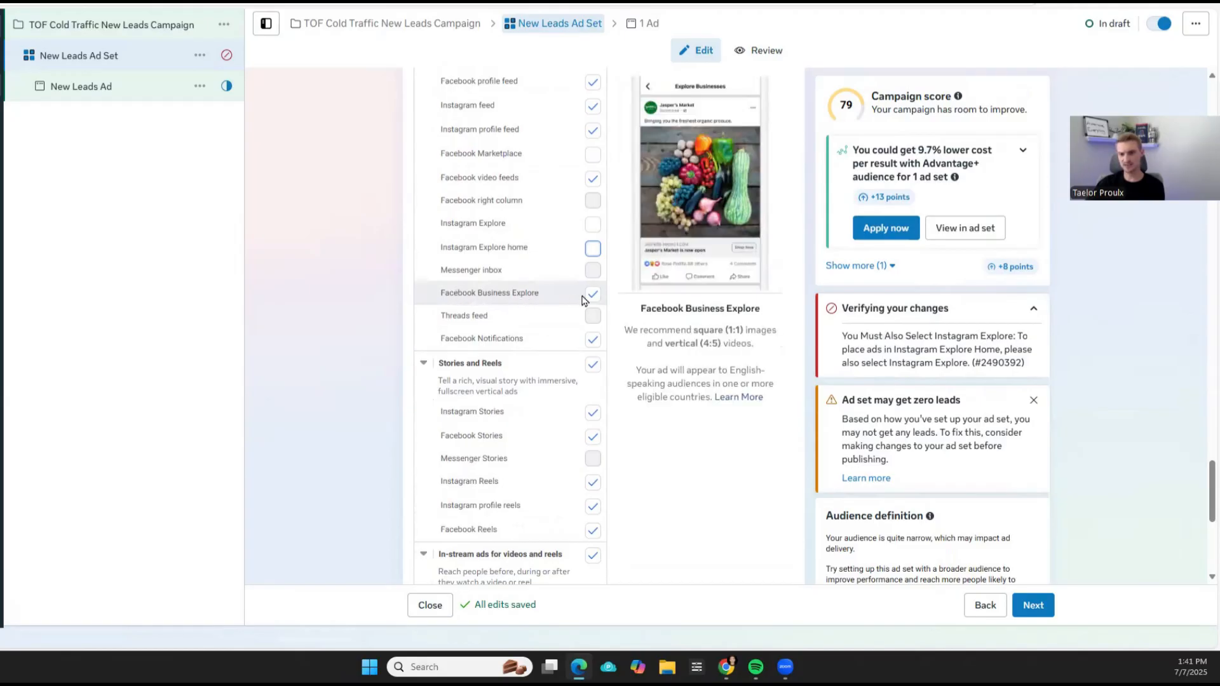
scroll(549, 236, "down", 2)
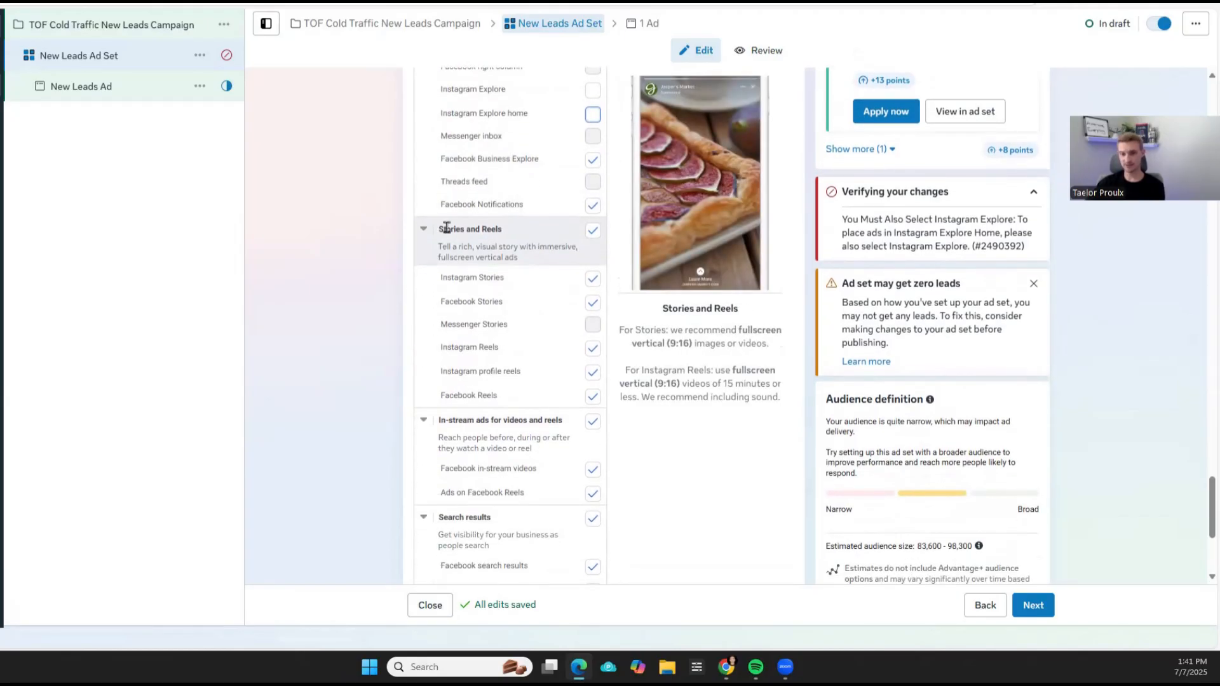
scroll(502, 273, "down", 4)
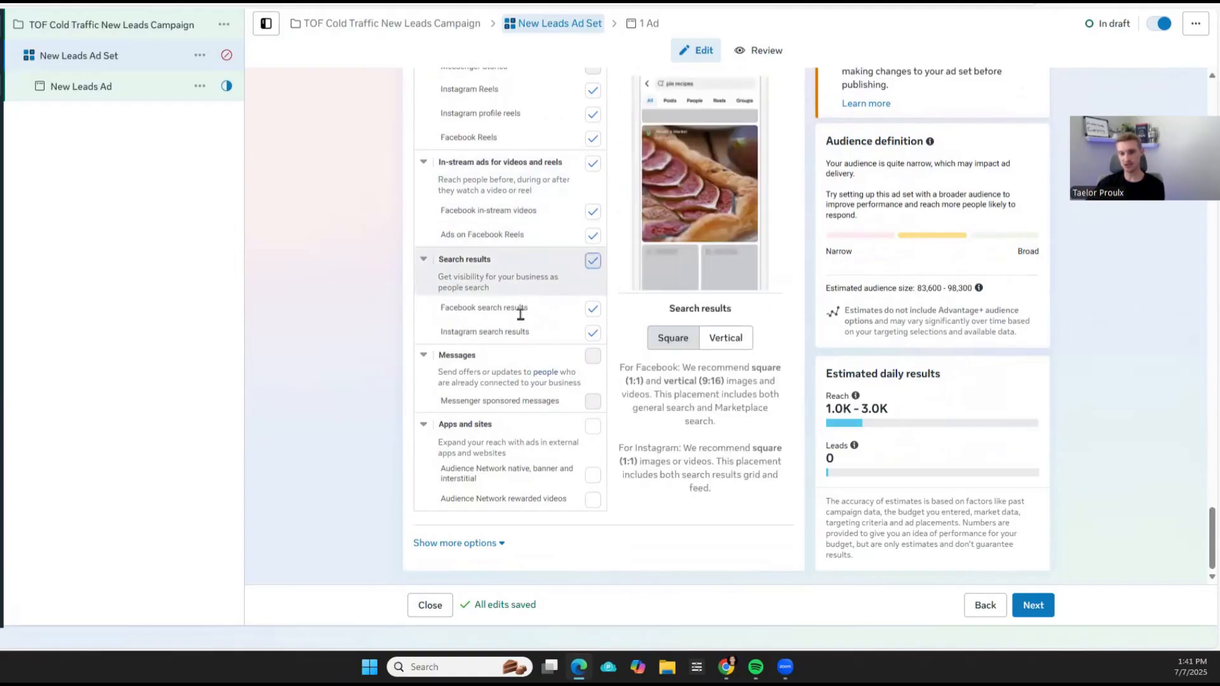
Go over the search results placements, the selected feed placements and the chosen platforms once more
left_click(593, 261)
scroll(366, 387, "up", 6)
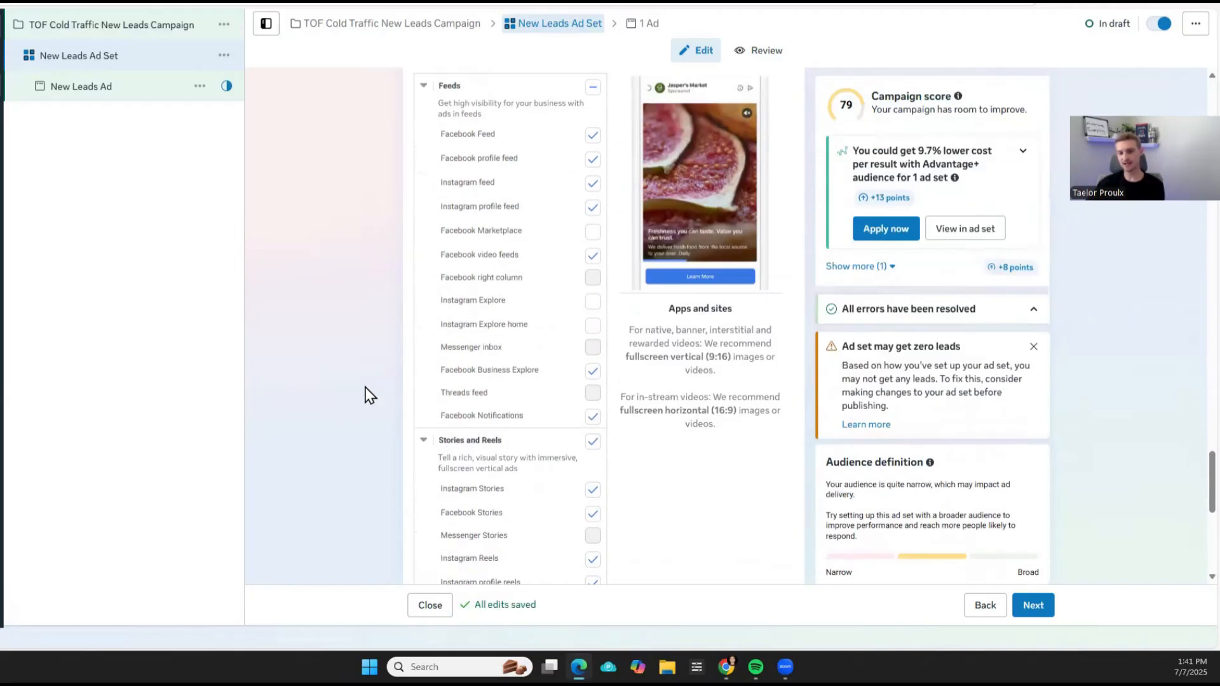
scroll(355, 389, "down", 4)
scroll(366, 394, "up", 9)
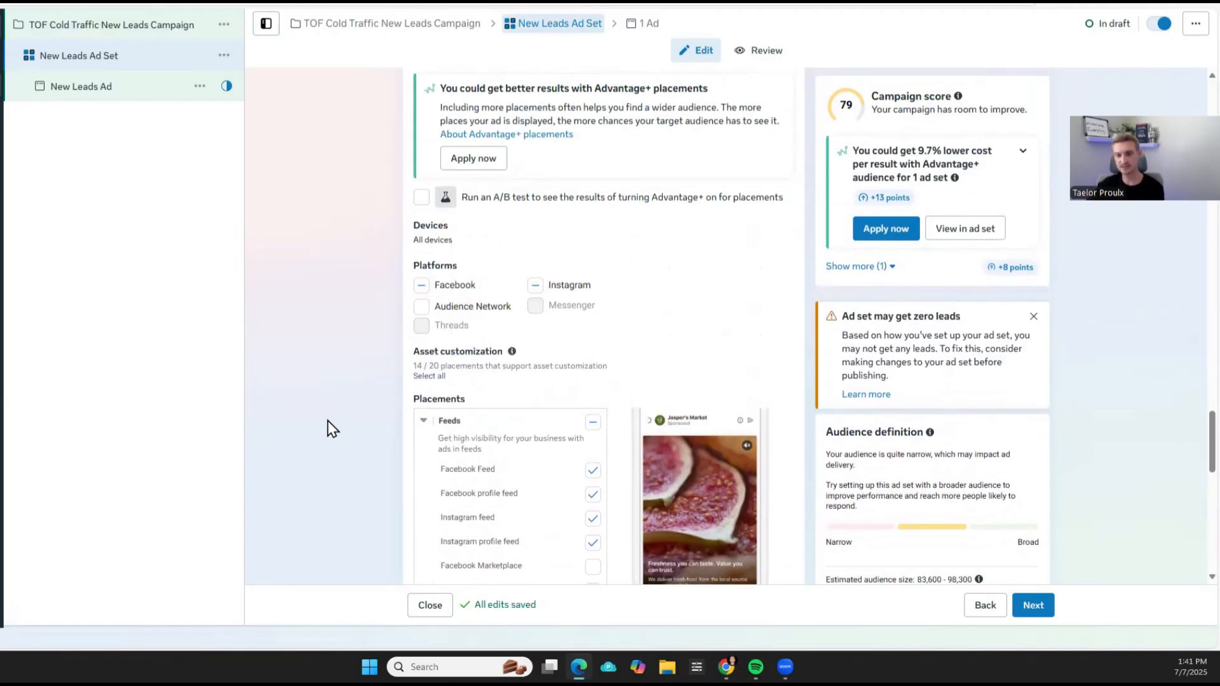
Rename the ad set as "STG | 30mi radius | M&F 28-65+ | Open targeting | Manual Placements"
scroll(331, 428, "up", 10)
scroll(400, 145, "up", 10)
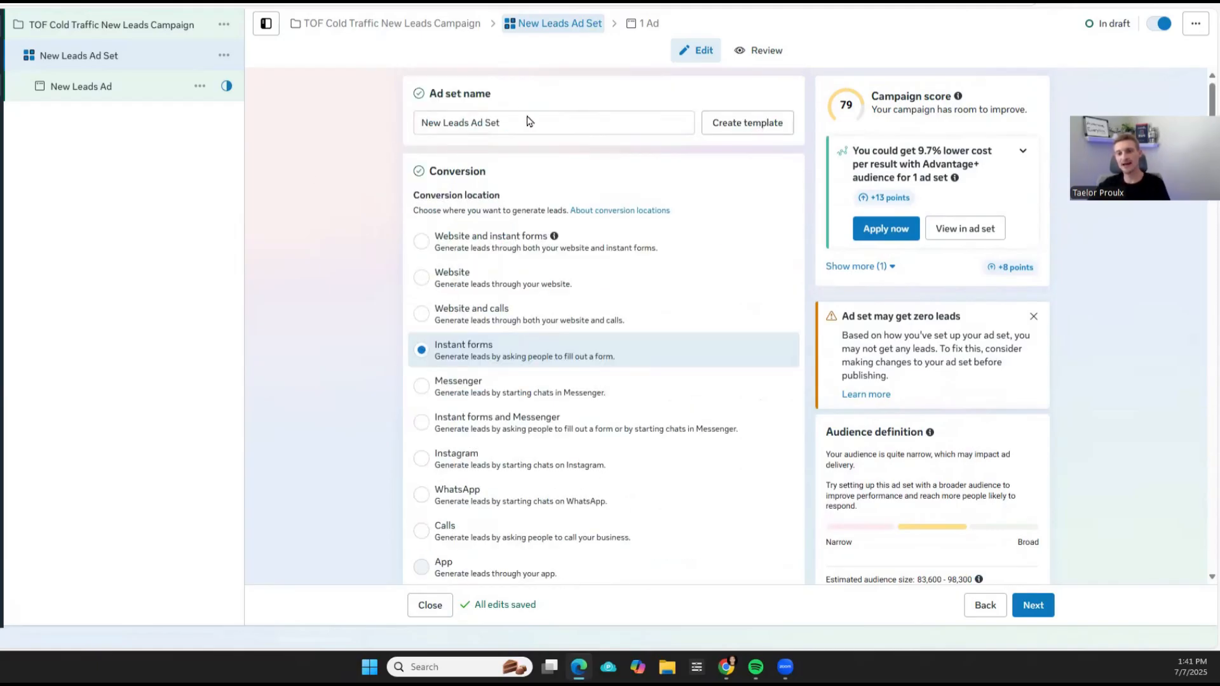
mouse_move(504, 93)
left_mouse_down()
mouse_move(427, 92)
mouse_move(504, 94)
left_mouse_up()
left_click(279, 159)
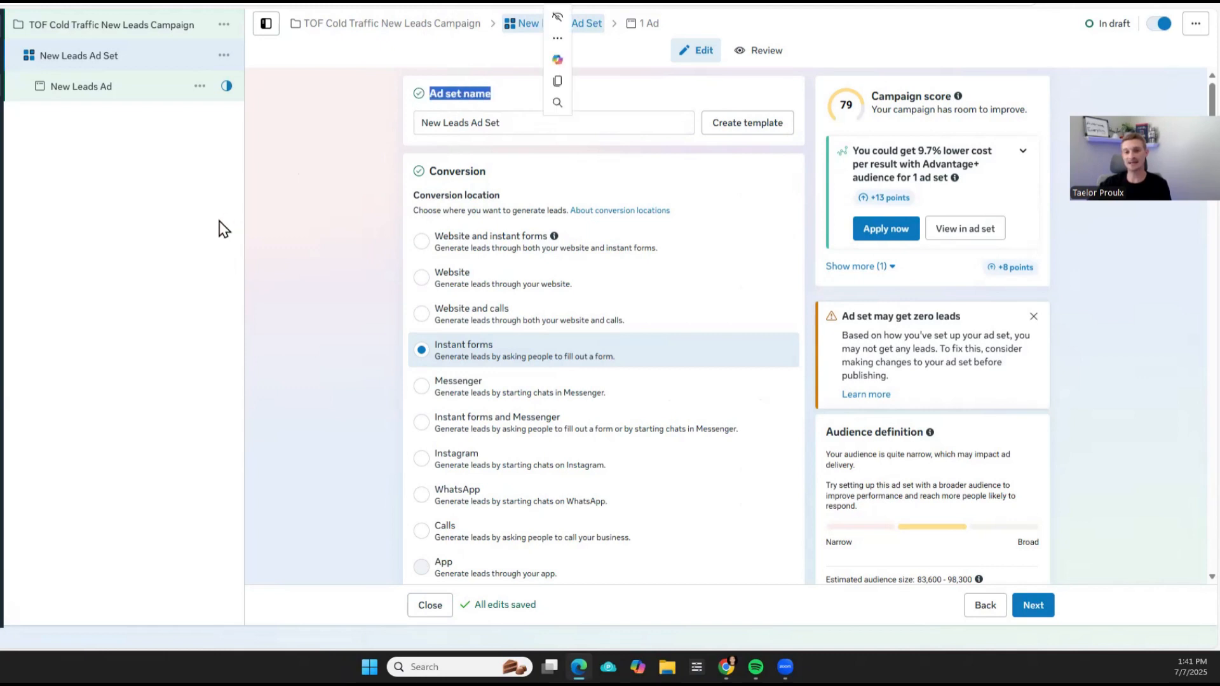
left_click(218, 226)
triple_click(502, 123)
key("BackSpace")
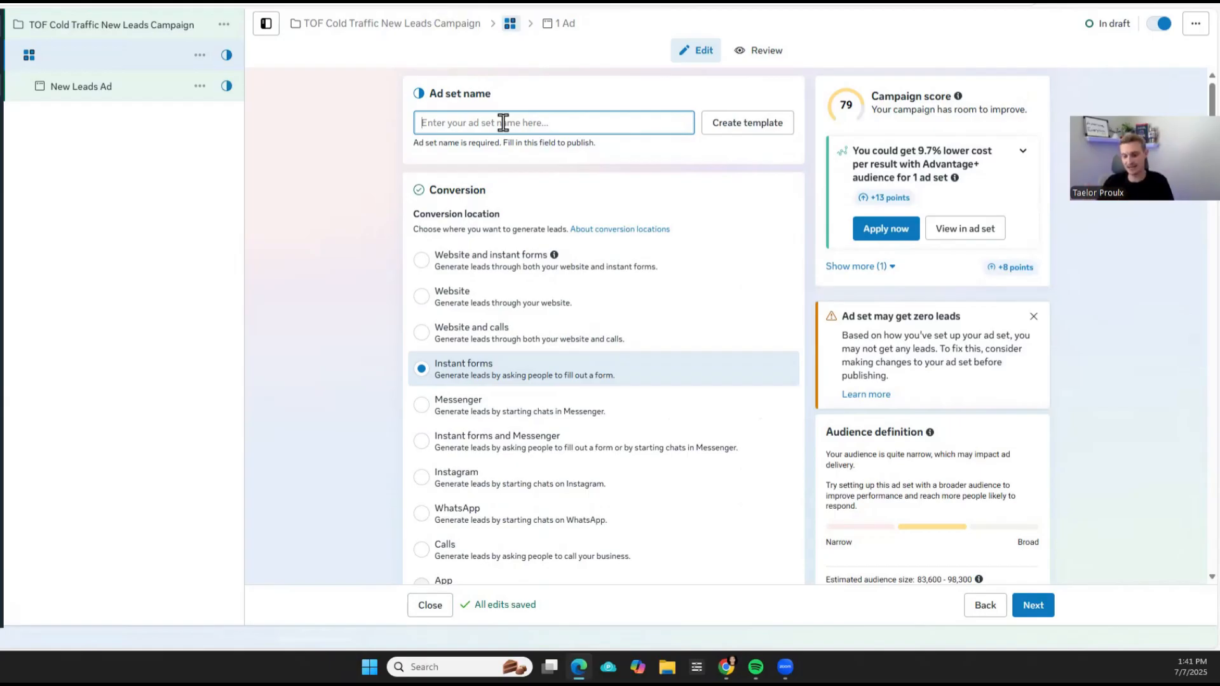
type("ST")
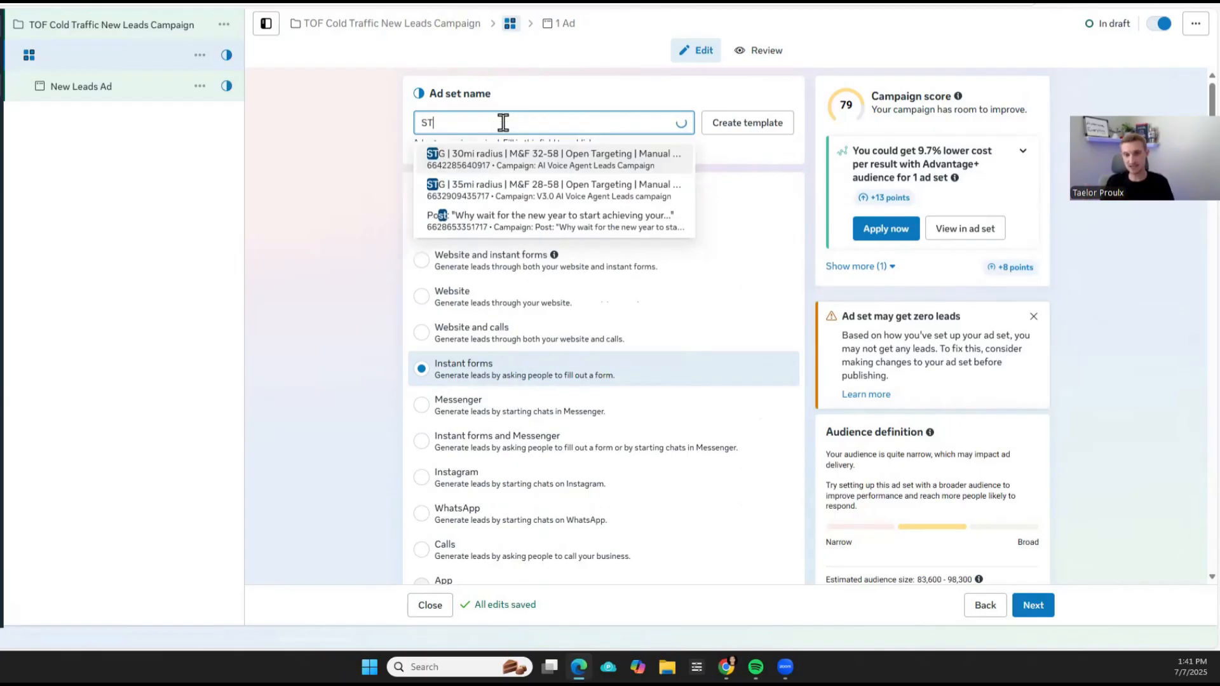
type("G |")
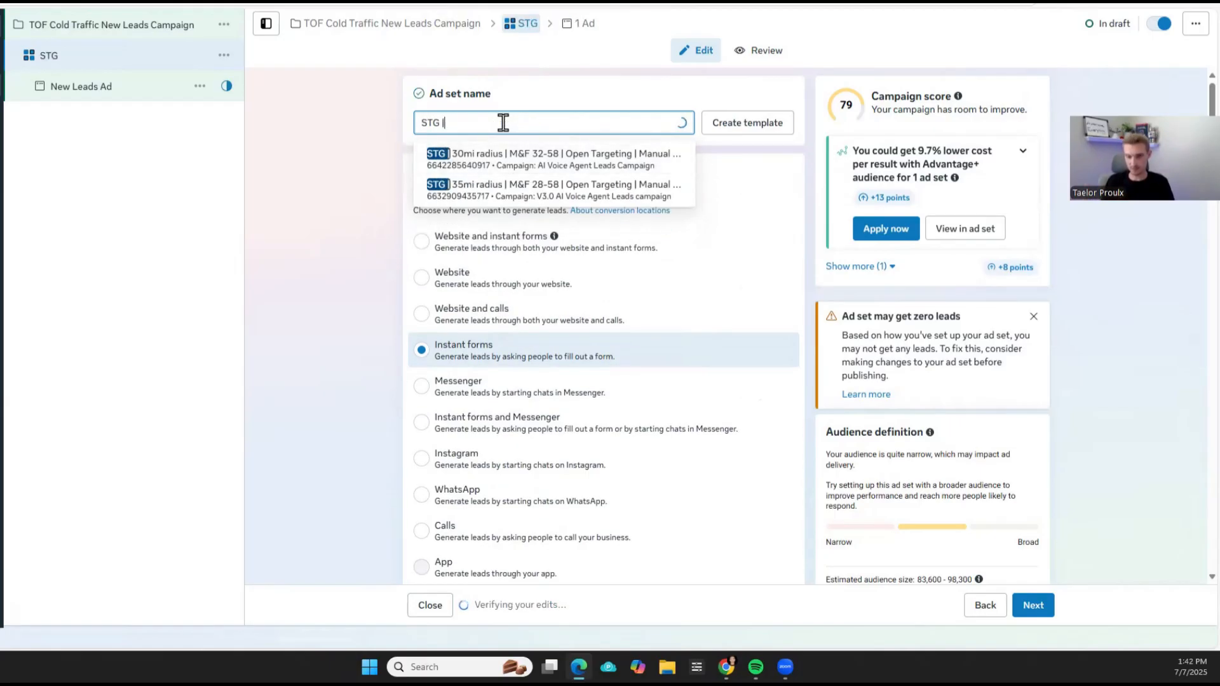
type(" 30mi r")
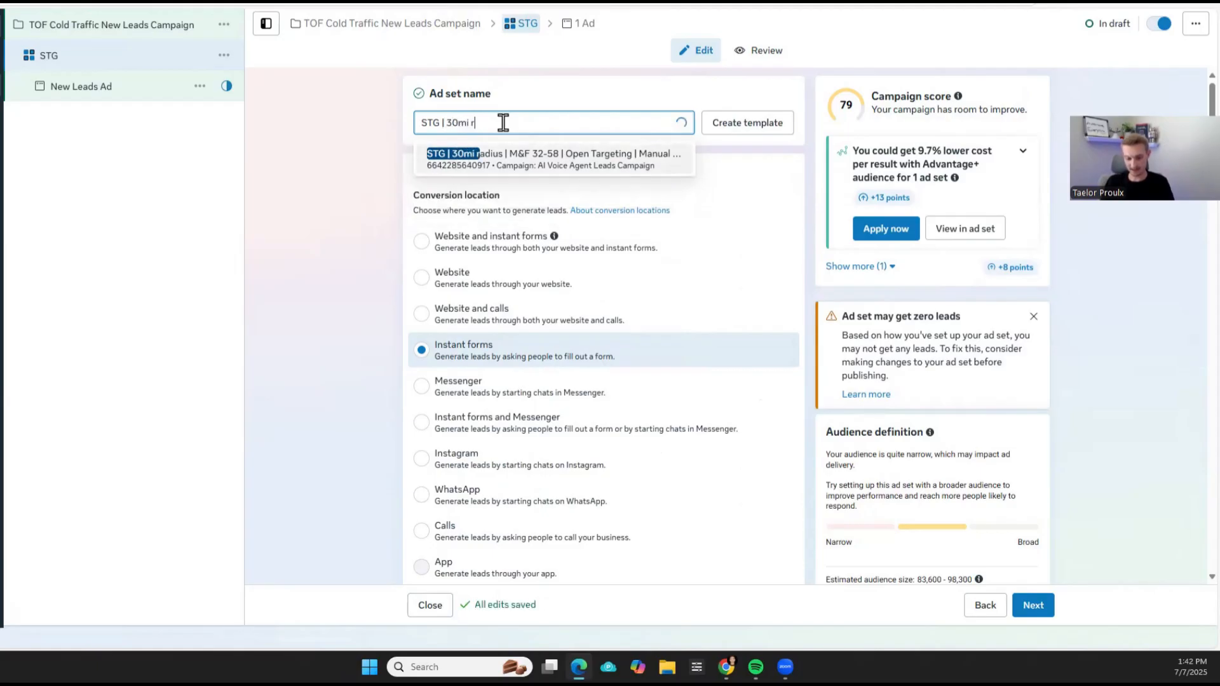
type("adius | M&F ")
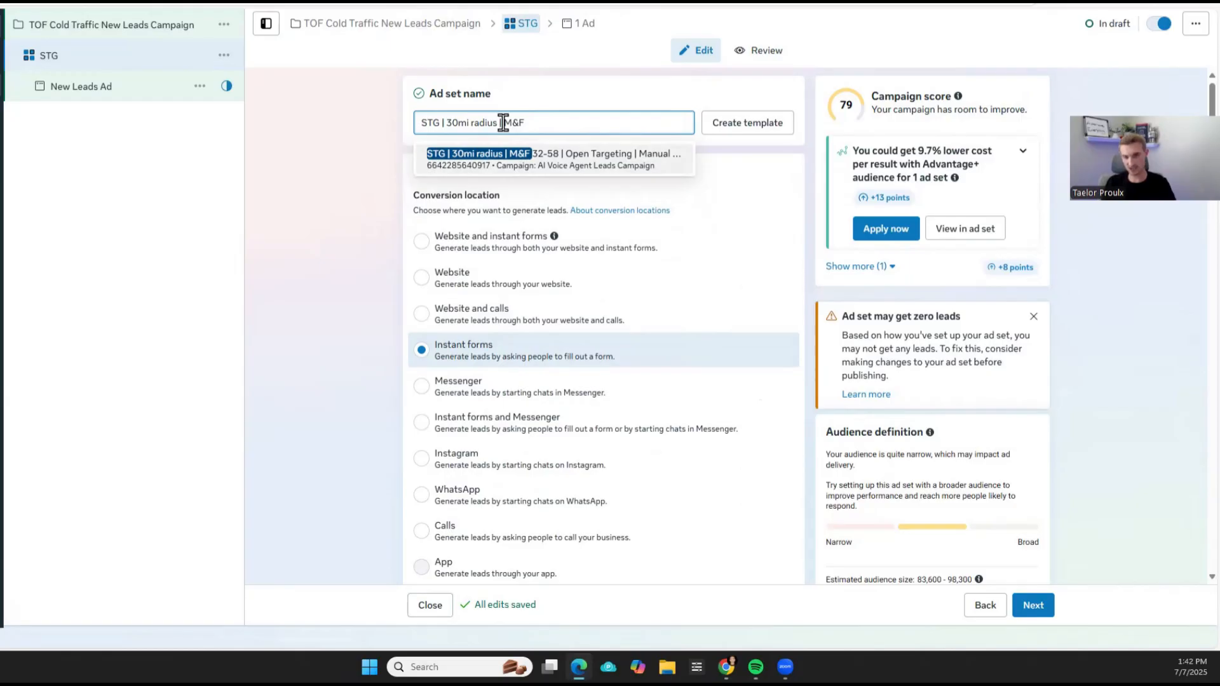
type("30")
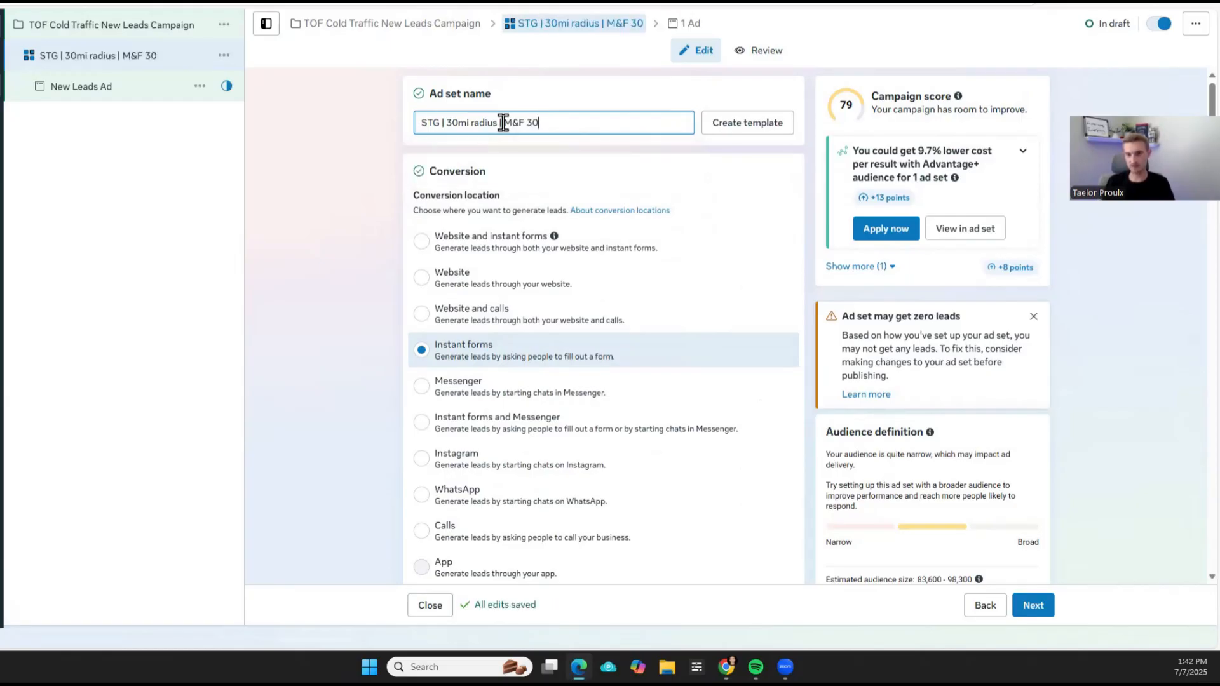
key("BackSpace")
key("BackSpace")
type("28-65+ | Open targeting | Manu")
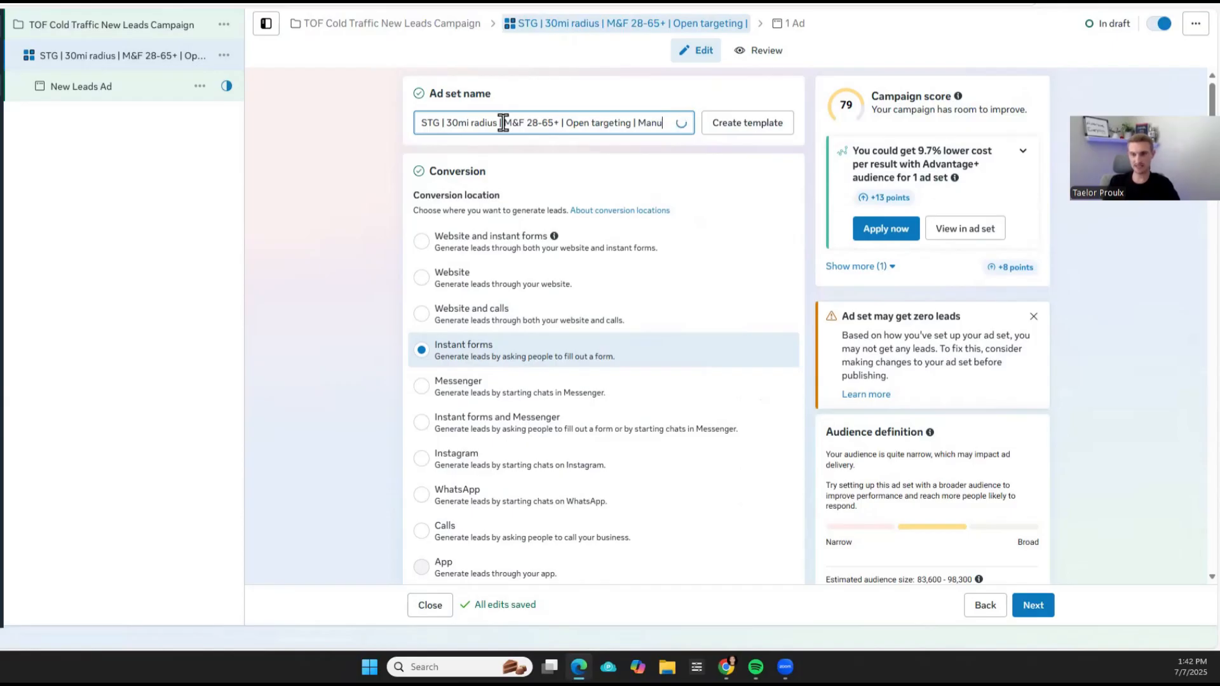
type("lacements")
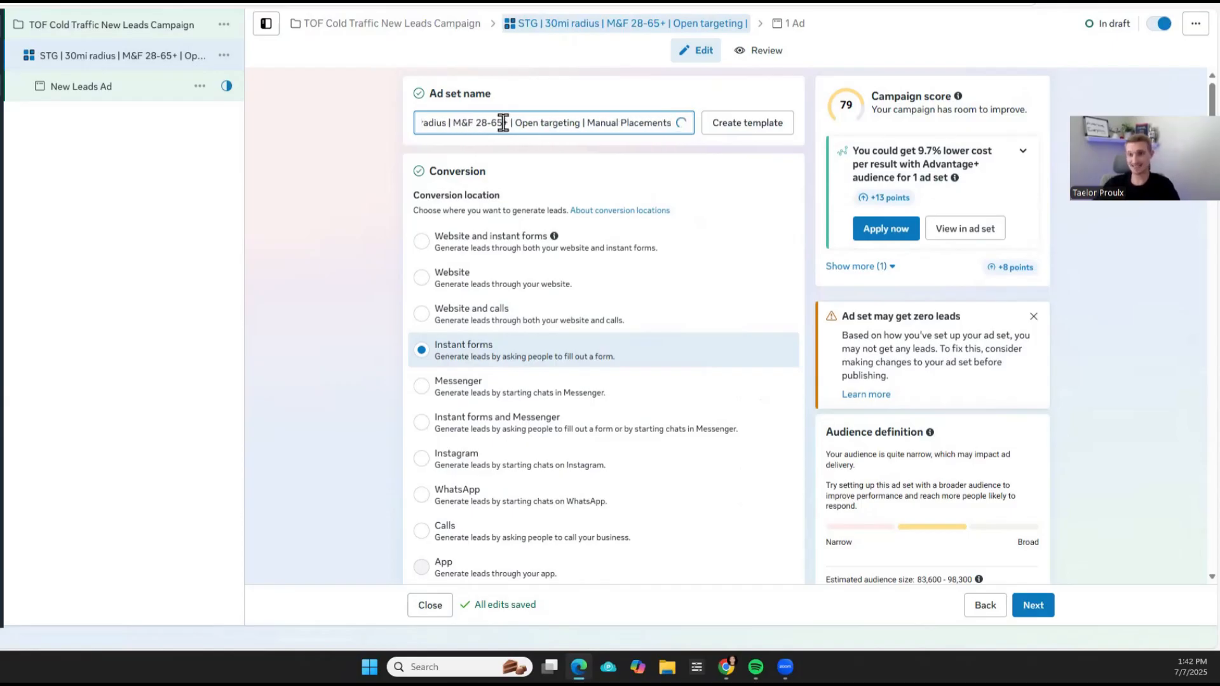
left_click(359, 136)
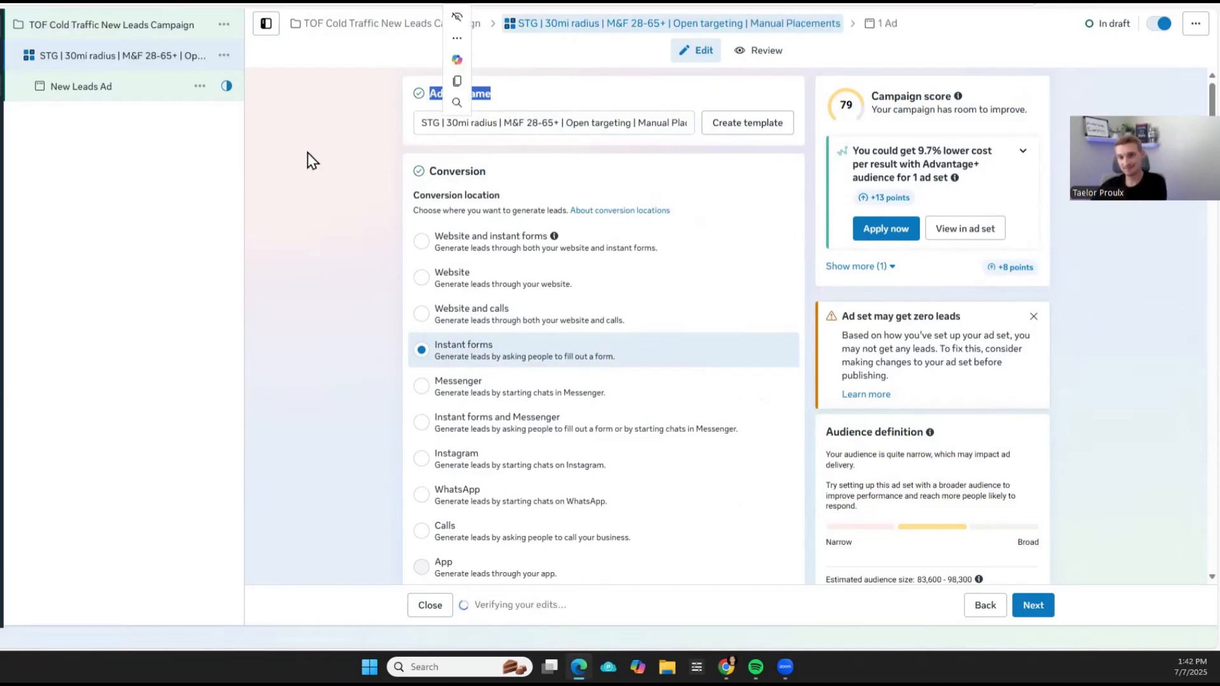
Read through the ad set name part by part, from the location code to the placements
left_click_drag(418, 126, 660, 124)
left_click(330, 225)
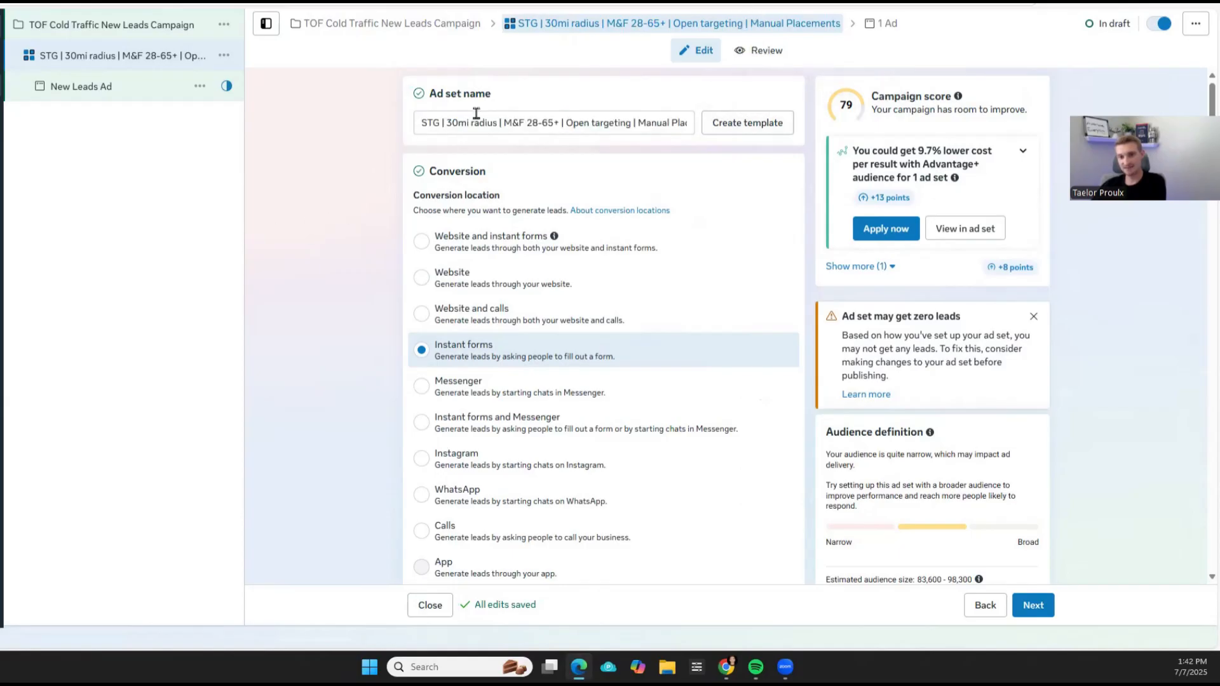
left_click(424, 125)
double_click(432, 124)
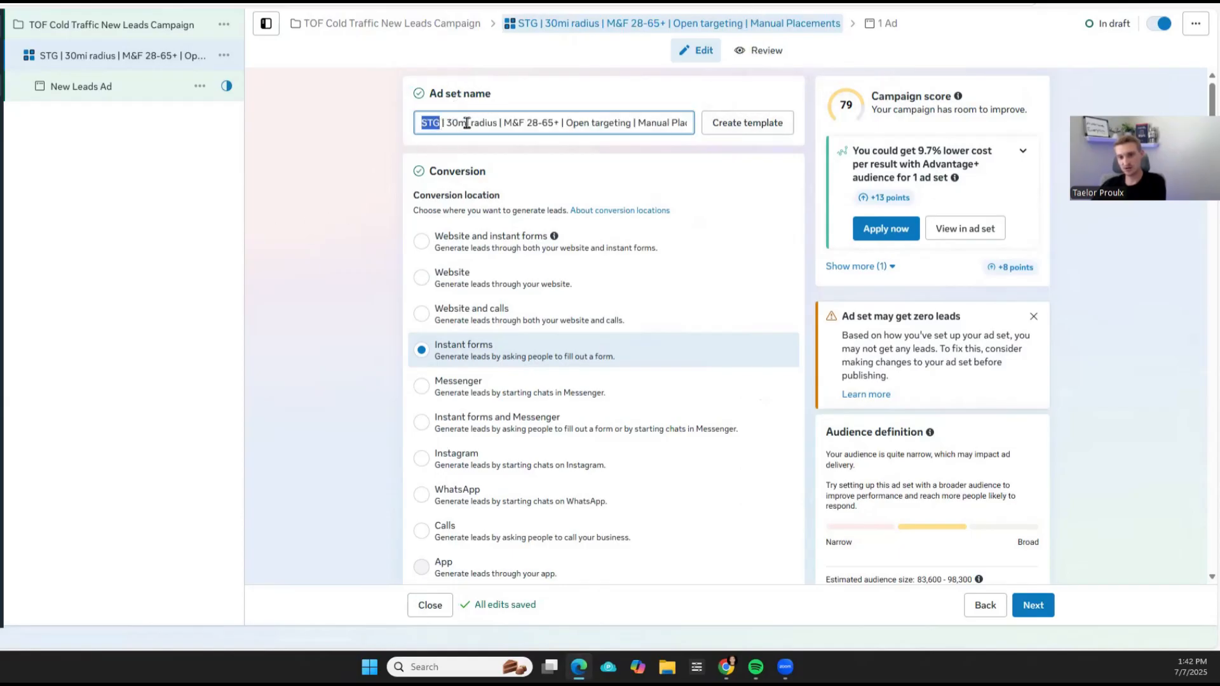
left_click(567, 123)
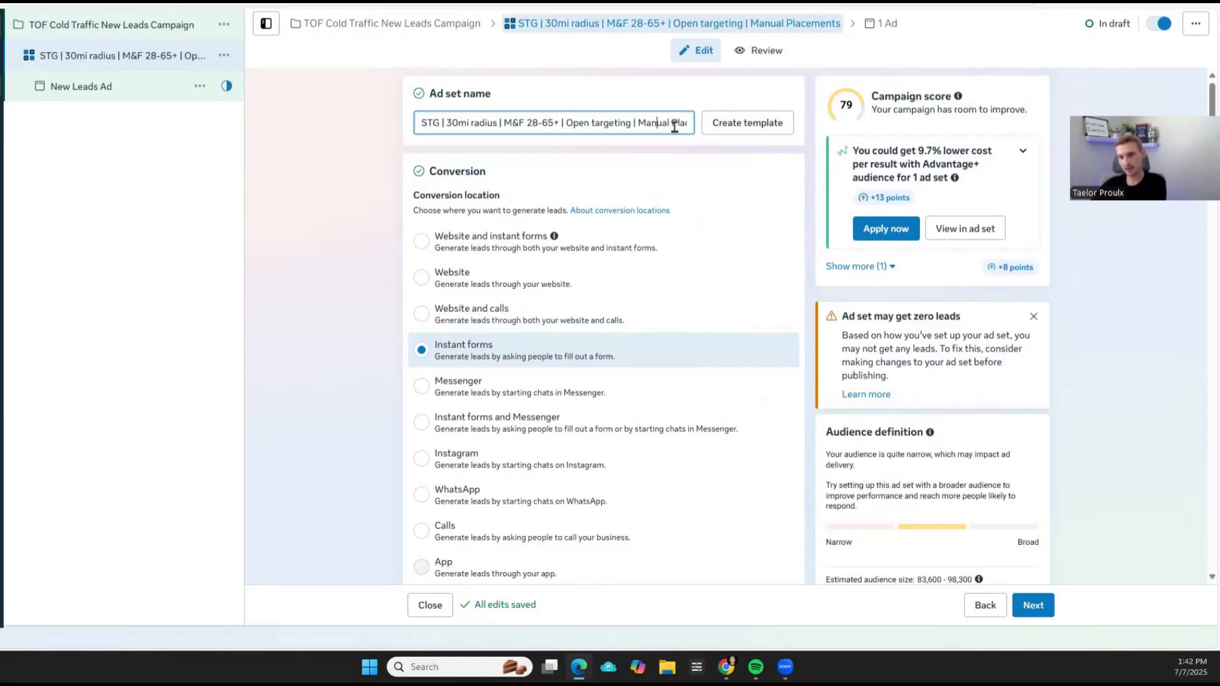
key("Right")
key("Right")
key("Right")
key("Right")
key("Right")
key("Right")
key("Right")
key("Right")
key("Right")
key("Right")
key("Right")
key("Right")
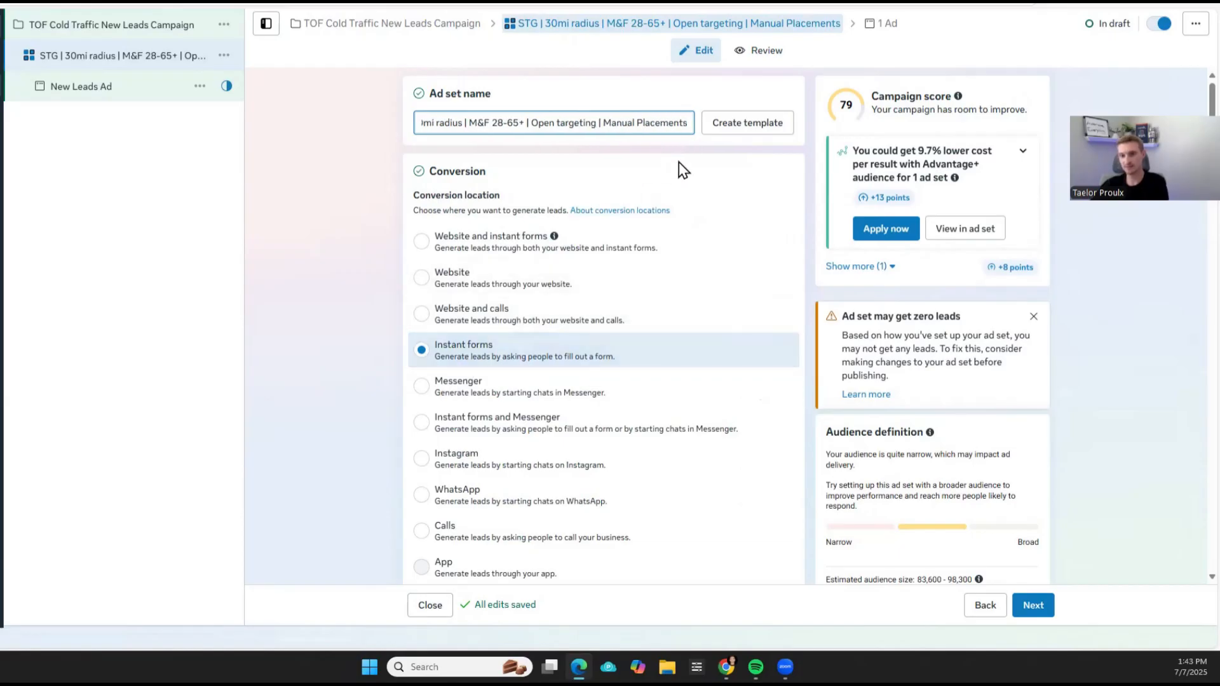
left_click(690, 128)
left_click(668, 126)
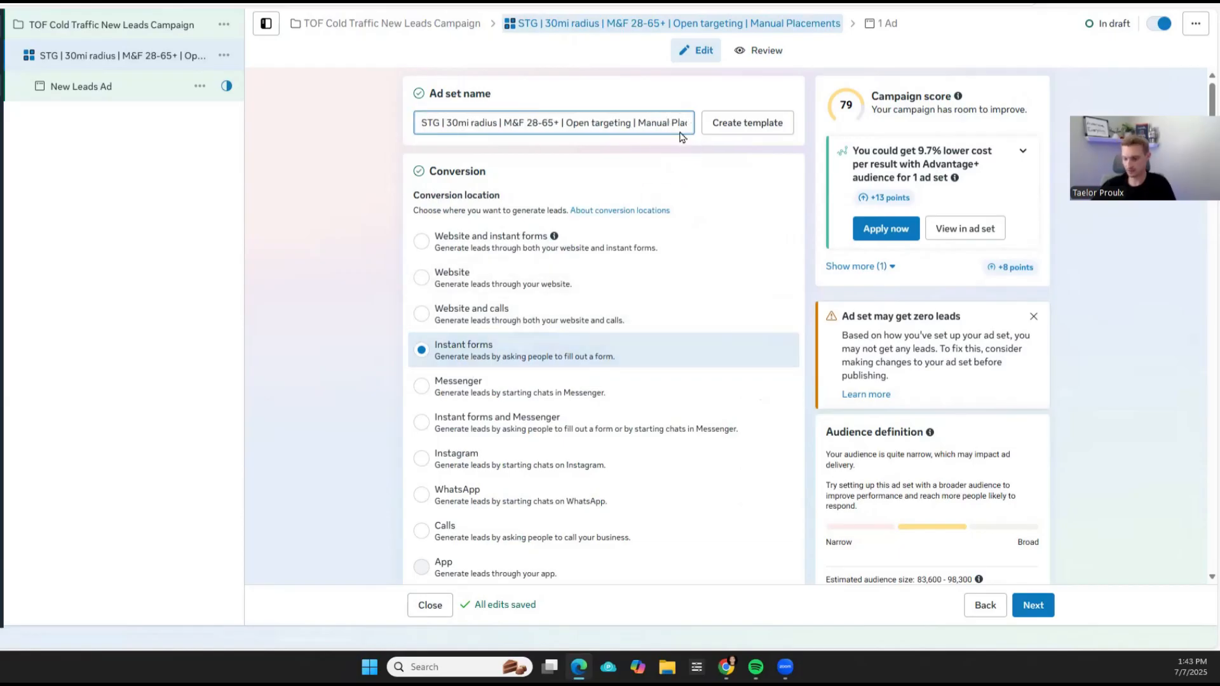
left_click(351, 261)
Review the ad set's conversion location, Facebook Page, performance goal, daily budget and schedule
scroll(311, 272, "down", 15)
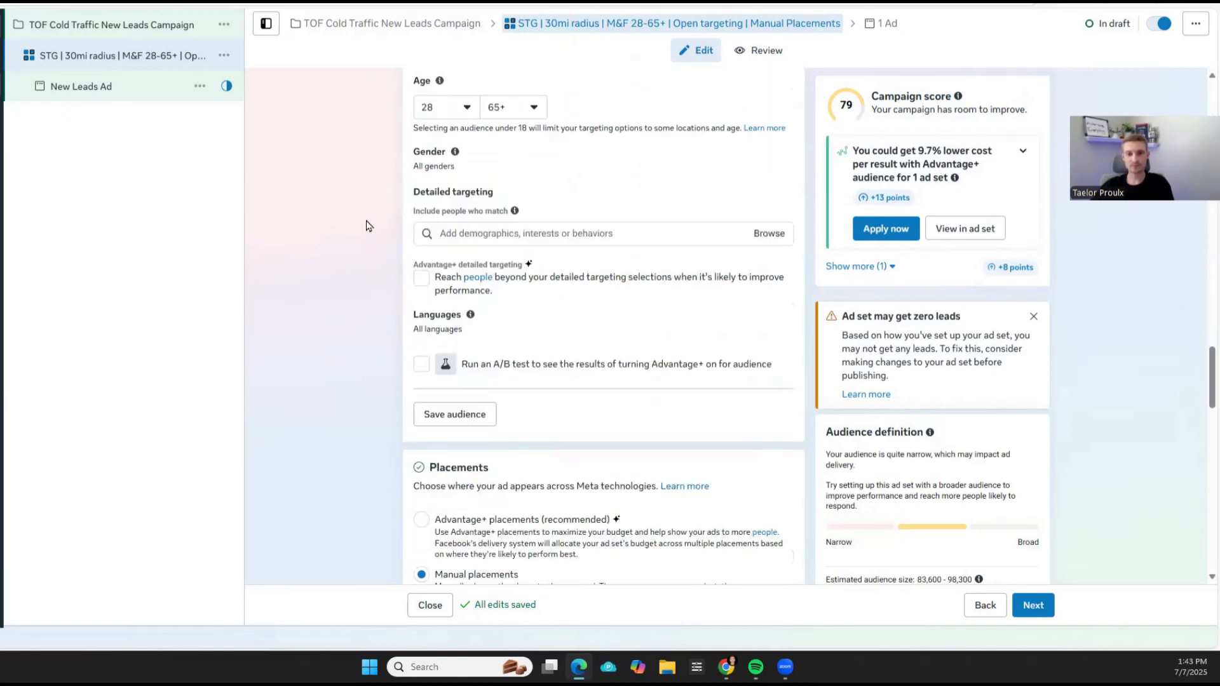
scroll(340, 229, "up", 15)
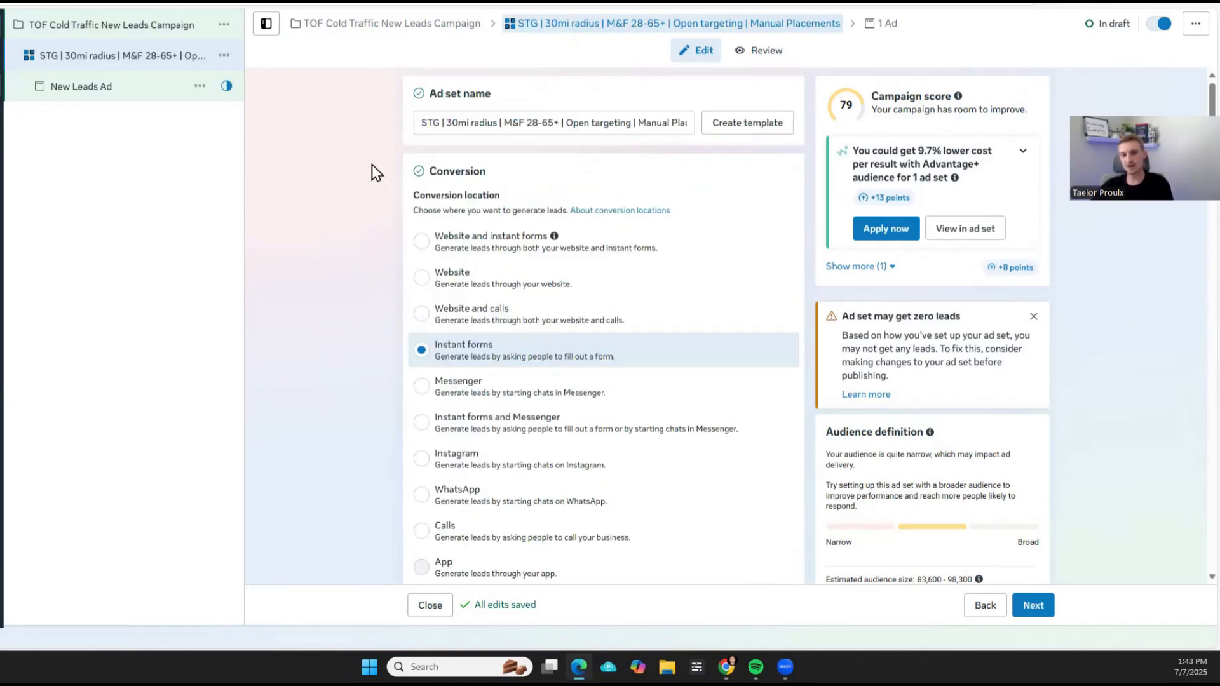
scroll(386, 171, "down", 1)
scroll(386, 170, "down", 1)
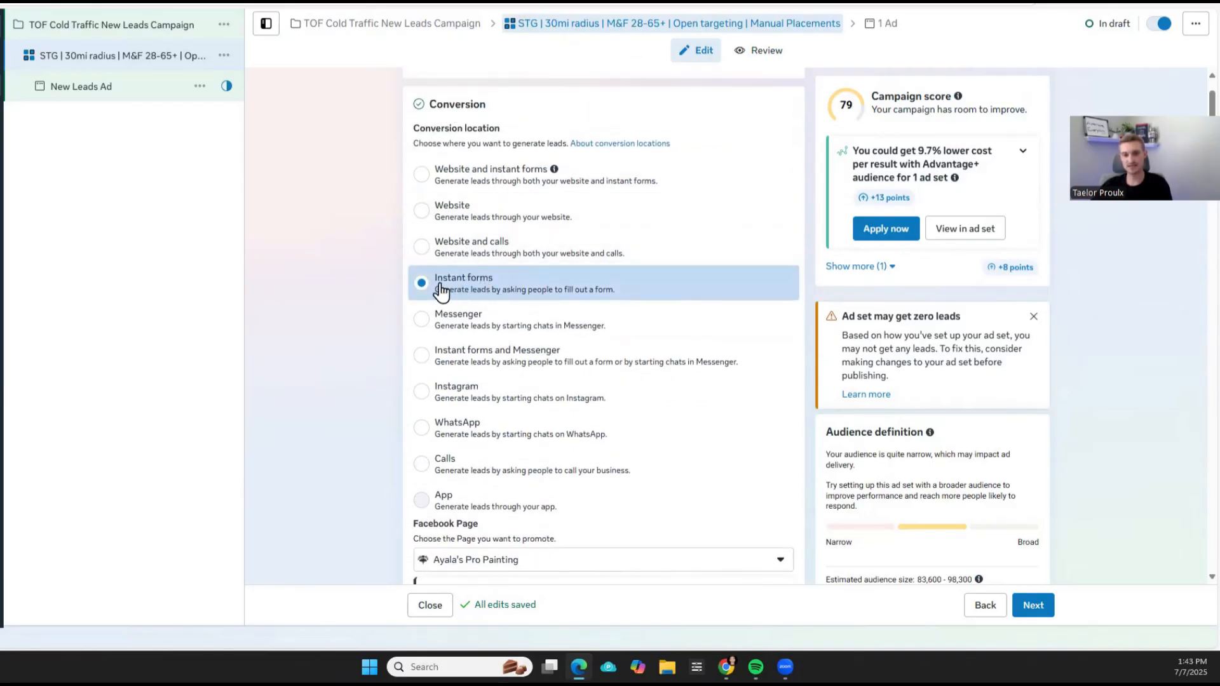
scroll(348, 261, "down", 3)
scroll(349, 261, "down", 3)
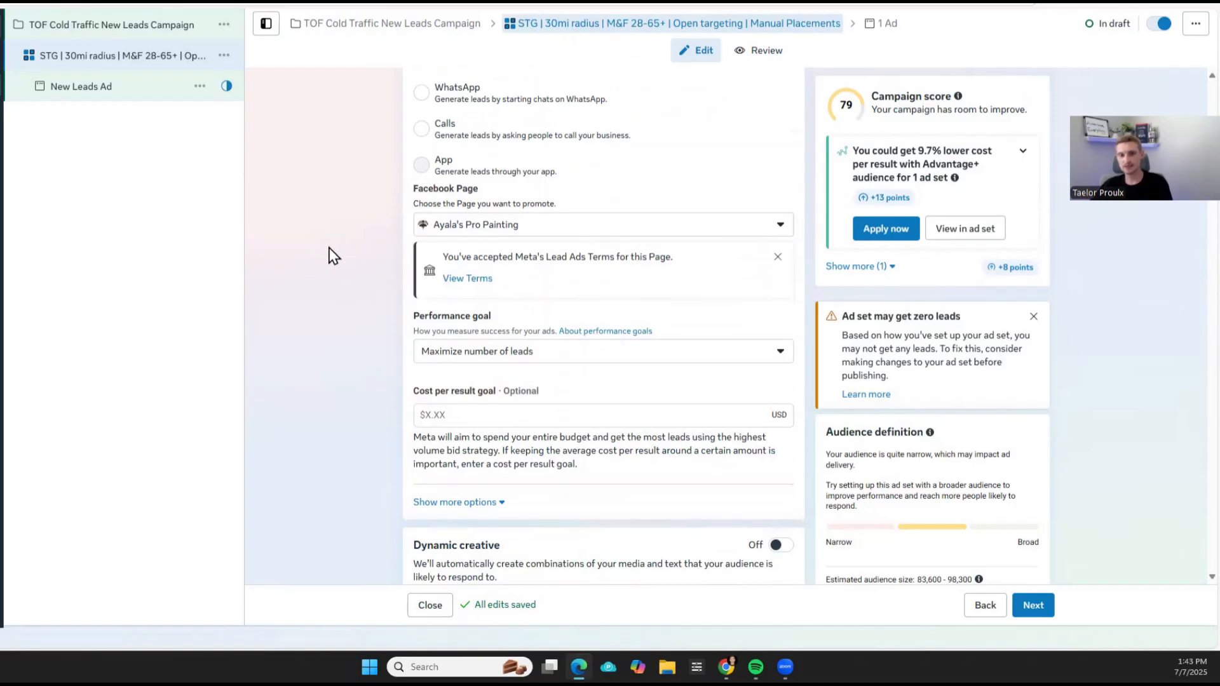
mouse_move(482, 189)
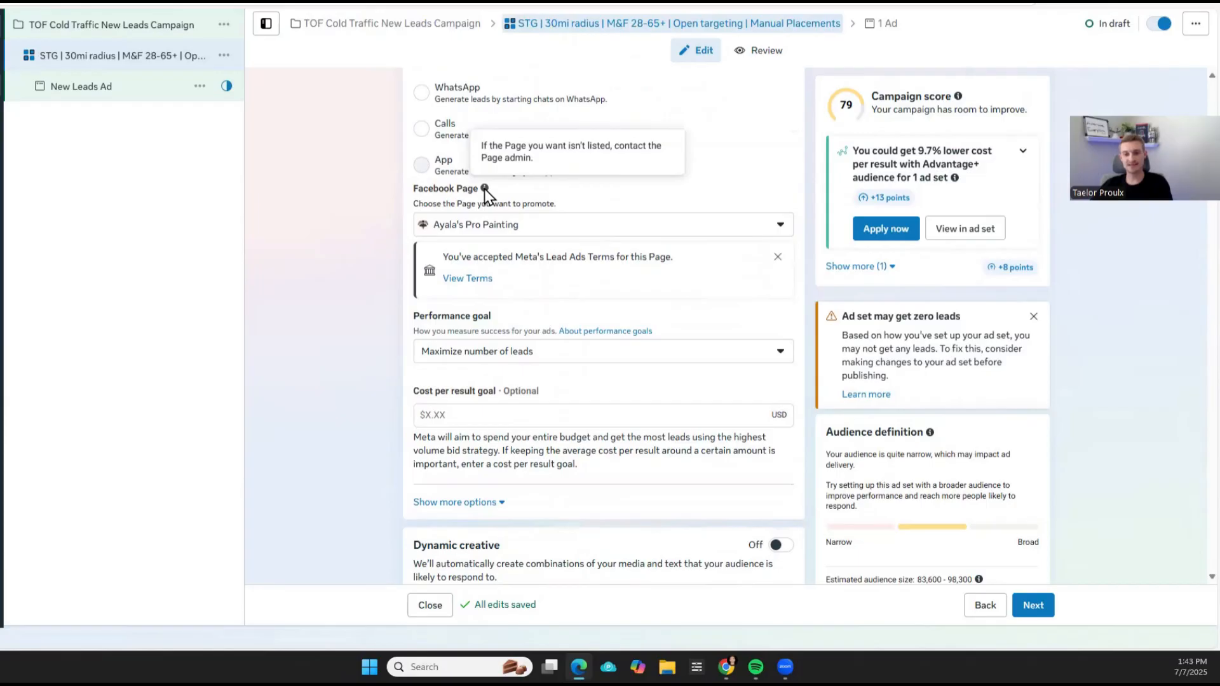
scroll(368, 217, "down", 9)
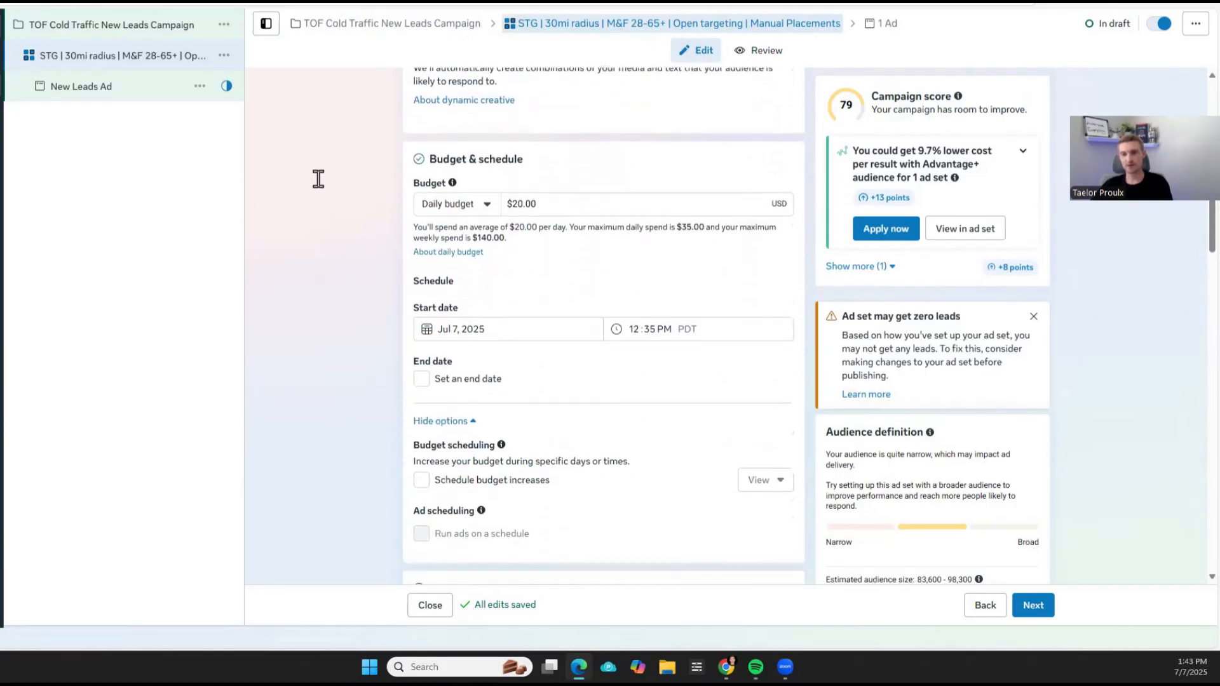
scroll(318, 178, "down", 1)
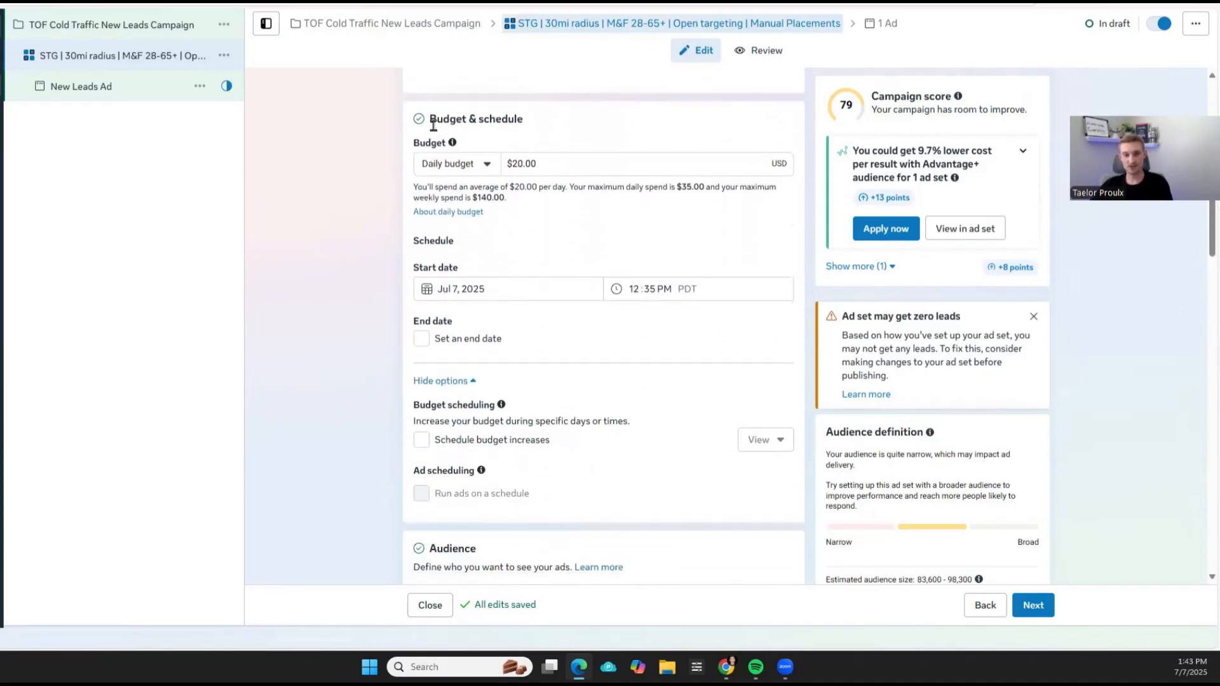
scroll(537, 134, "down", 5)
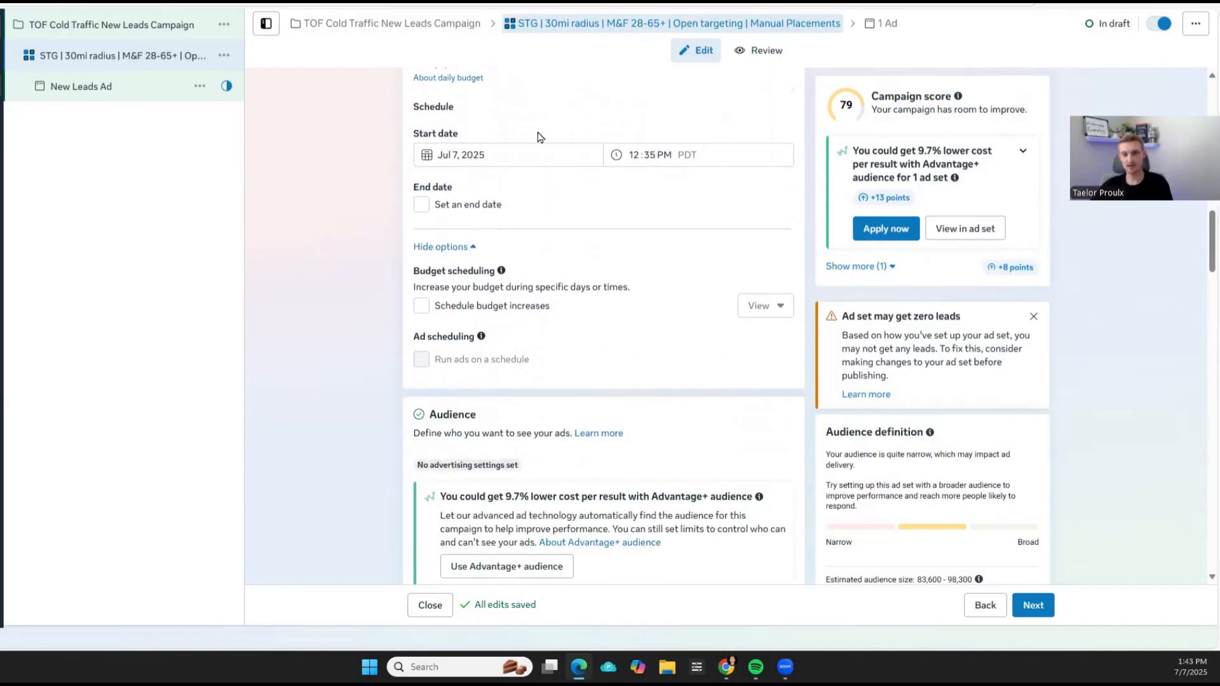
Check the ad set's location, age, detailed targeting and manual placements, and continue to the ad level
scroll(552, 120, "down", 3)
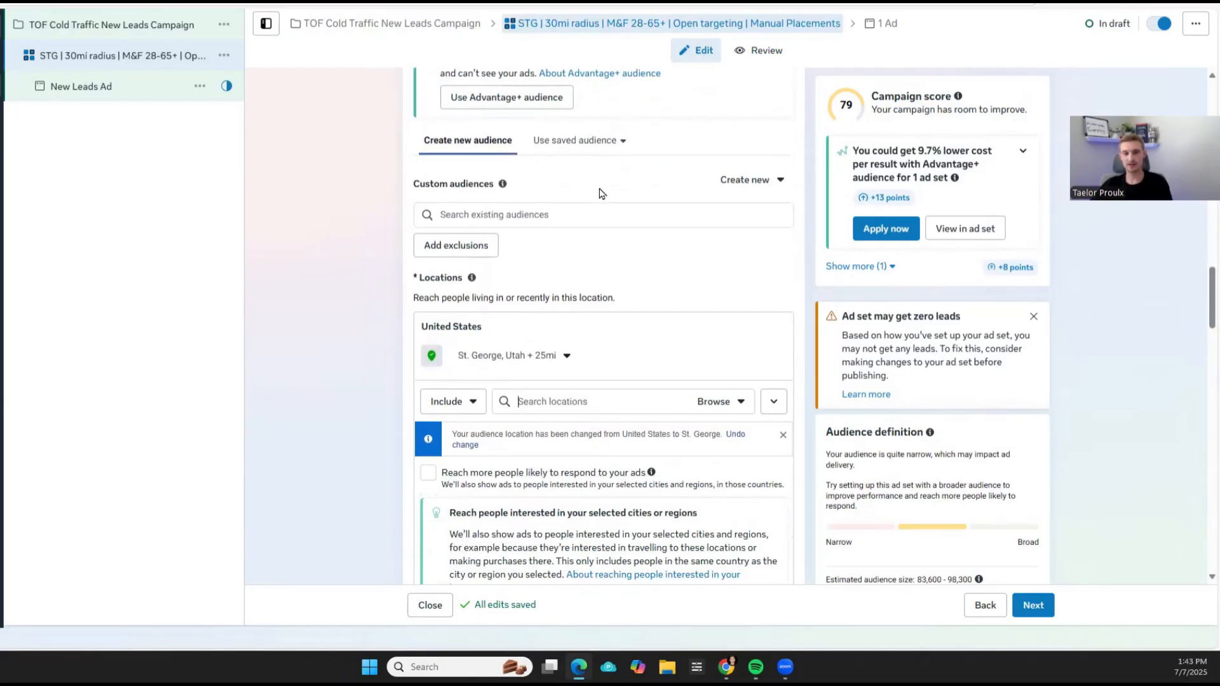
scroll(666, 204, "down", 3)
scroll(418, 178, "up", 1)
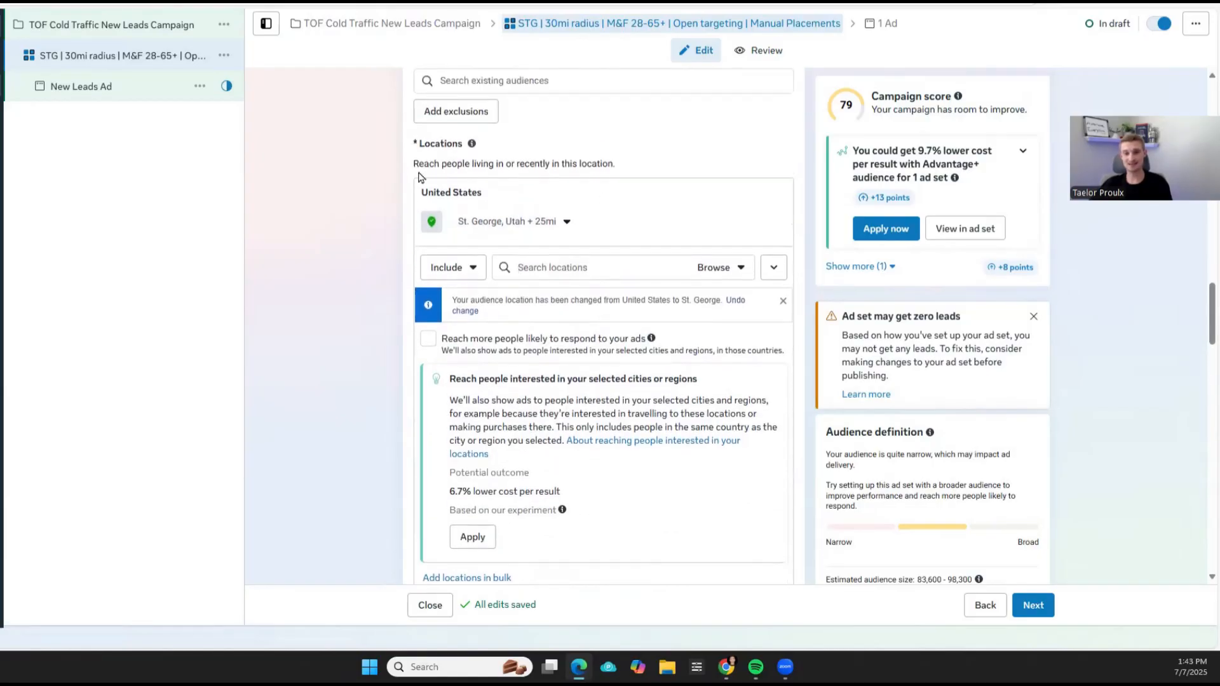
scroll(373, 191, "down", 7)
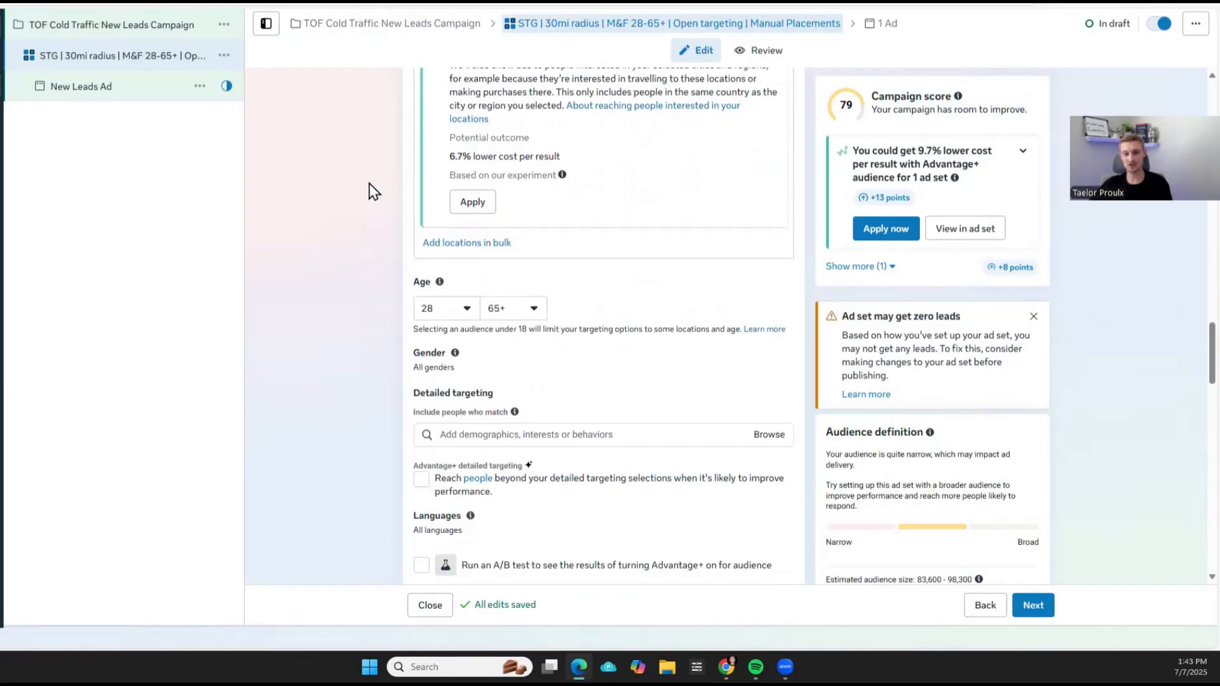
scroll(337, 234, "down", 2)
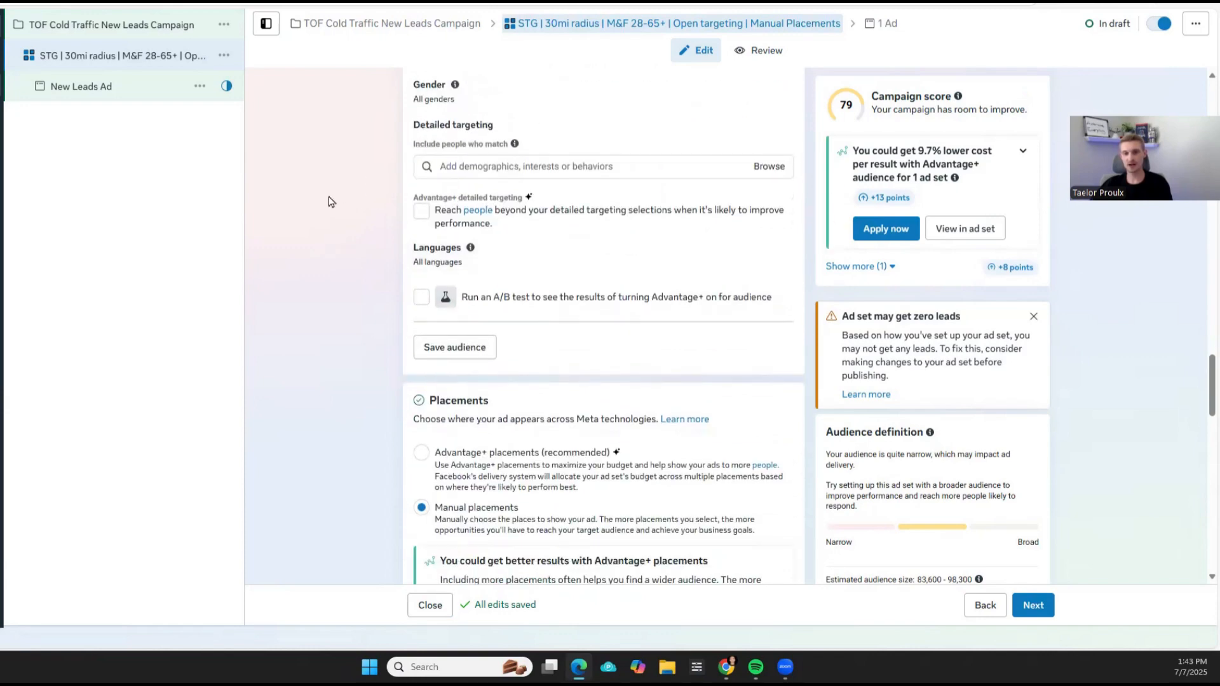
scroll(299, 235, "down", 5)
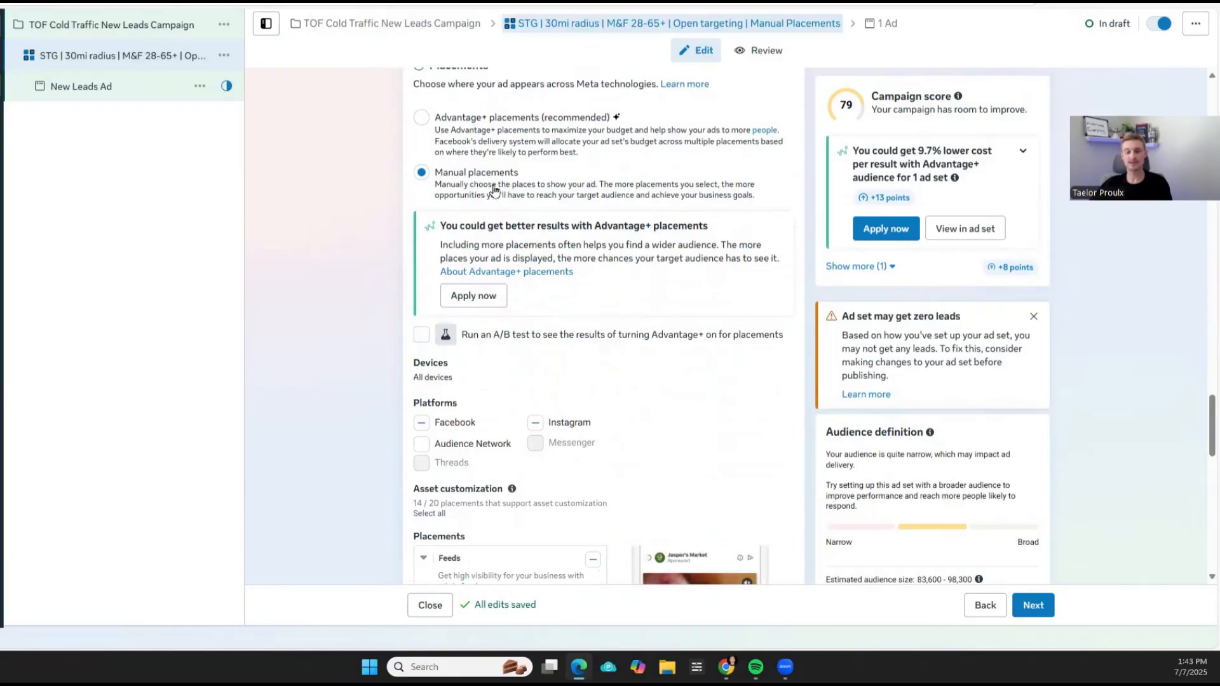
scroll(536, 316, "down", 10)
left_click(1030, 604)
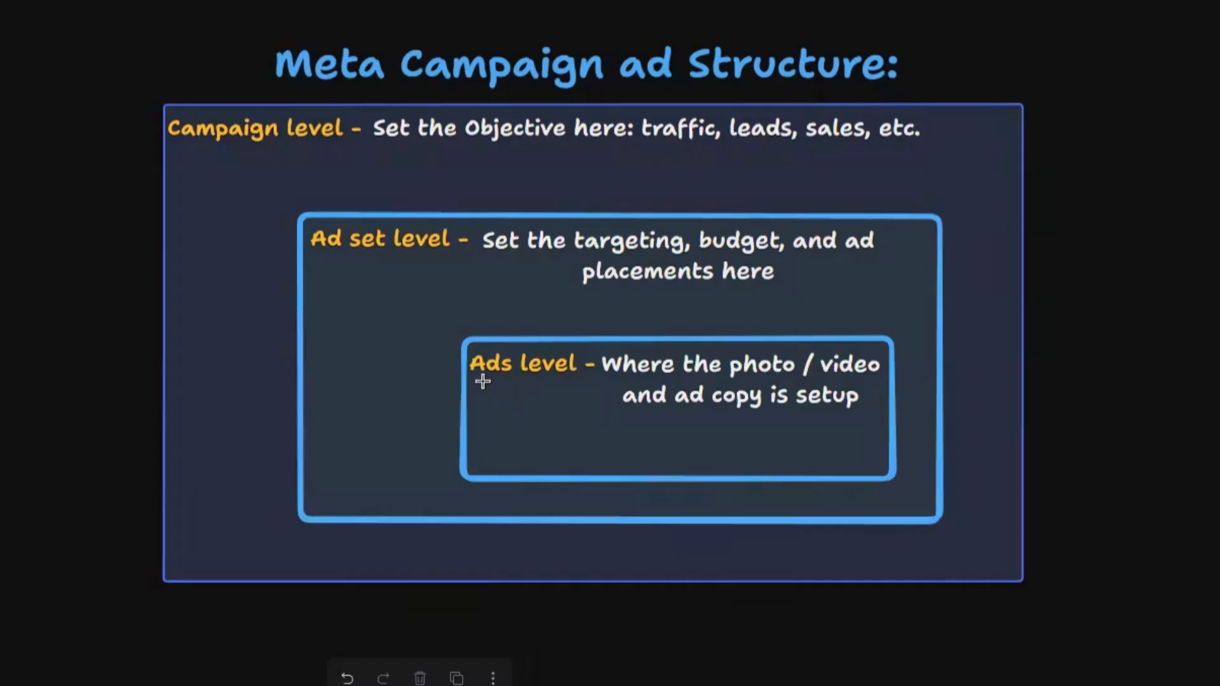
On the Meta campaign structure diagram, point out the Ads level and its description of photo, video and ad copy
left_click_drag(483, 381, 463, 383)
left_click_drag(479, 384, 878, 380)
left_click_drag(677, 434, 871, 425)
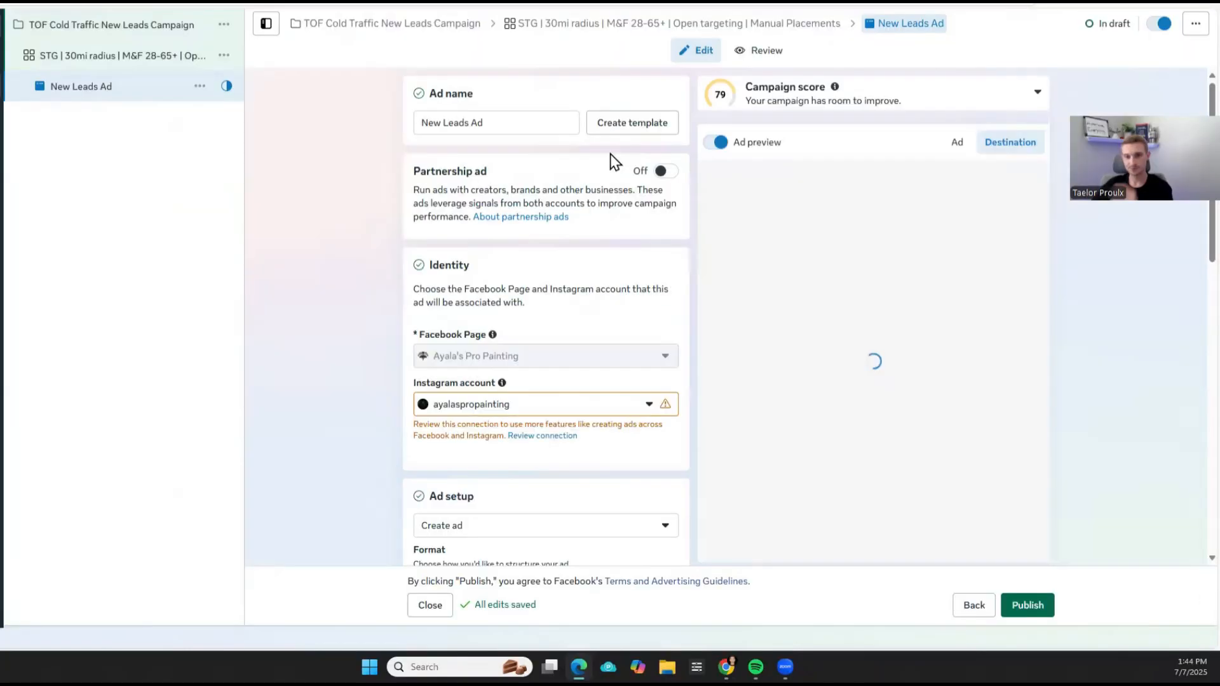
Check the Facebook Page and Instagram account in the New Leads Ad's identity settings
scroll(261, 232, "down", 3)
scroll(256, 229, "up", 1)
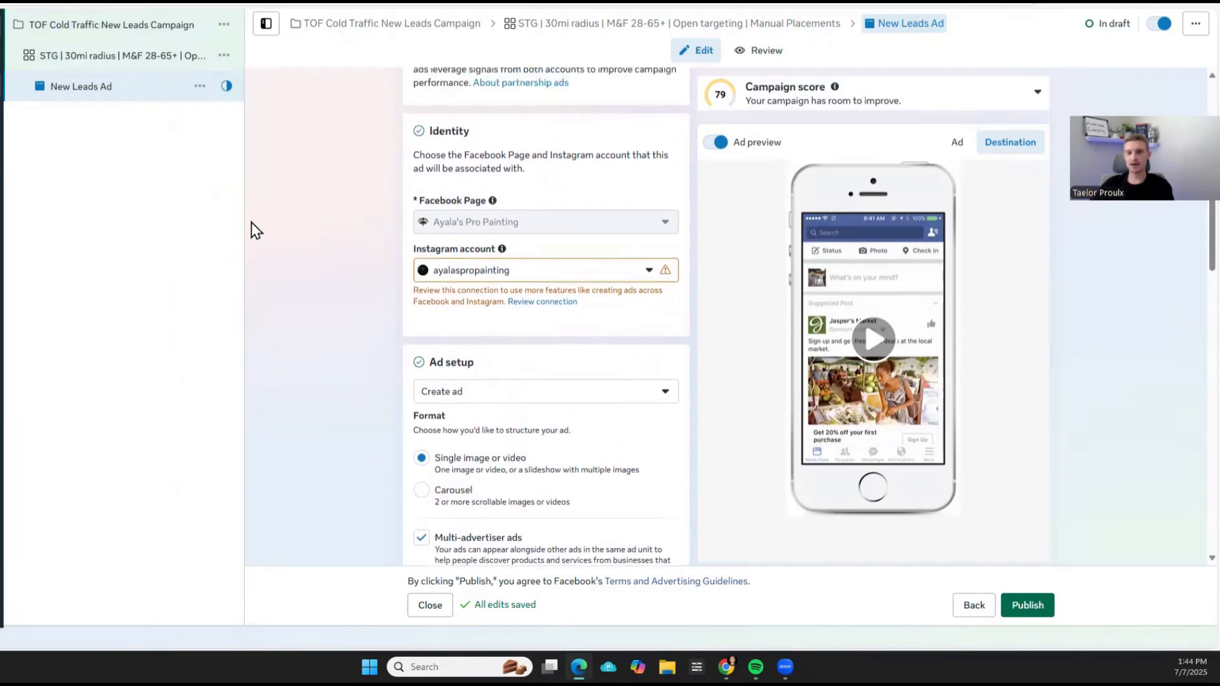
mouse_move(468, 223)
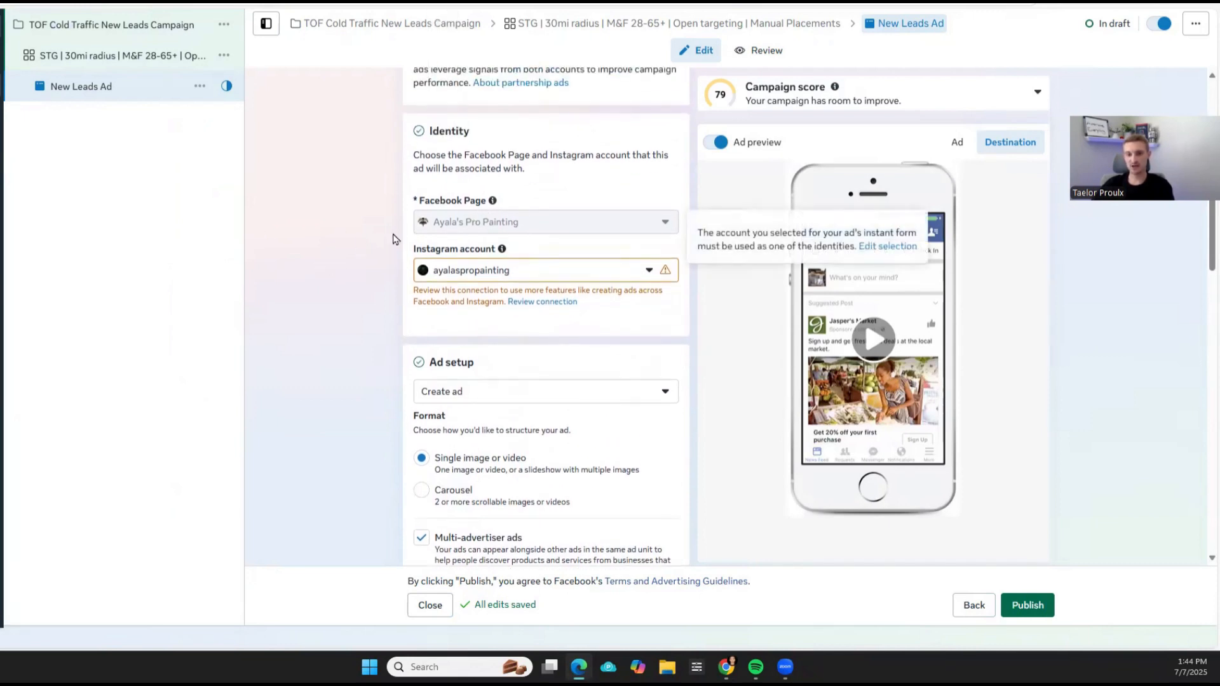
Review the ad's Instagram account connection and the format options in the ad setup
scroll(444, 264, "down", 2)
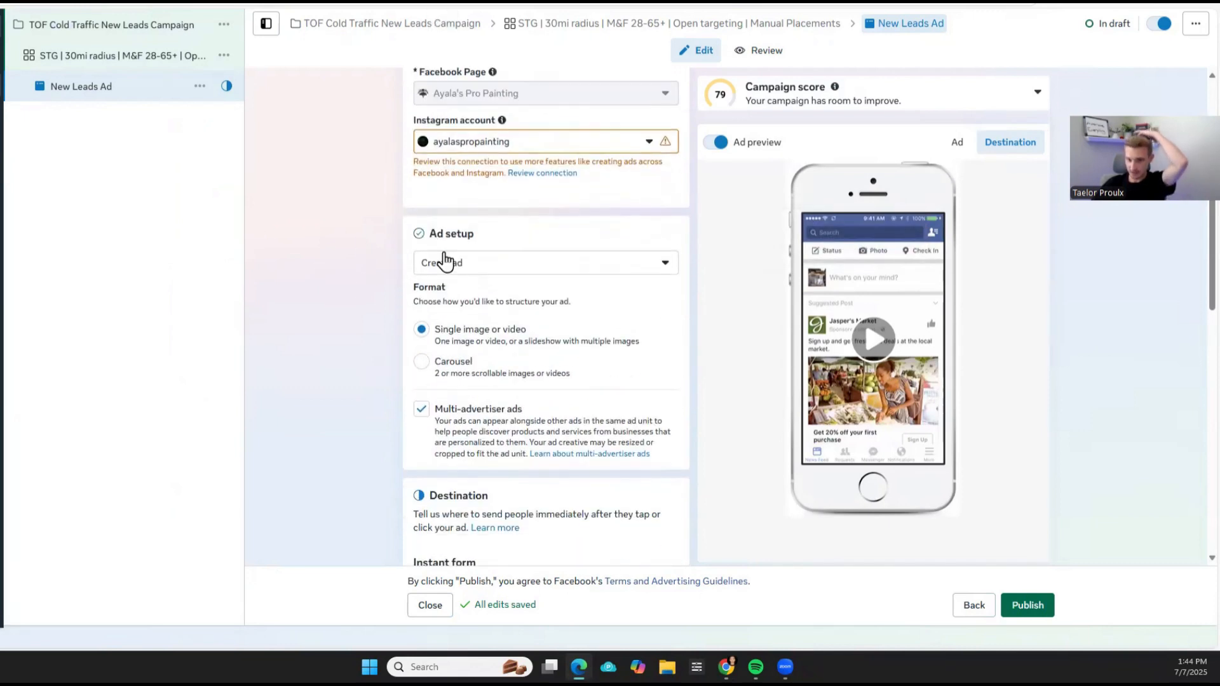
mouse_move(502, 116)
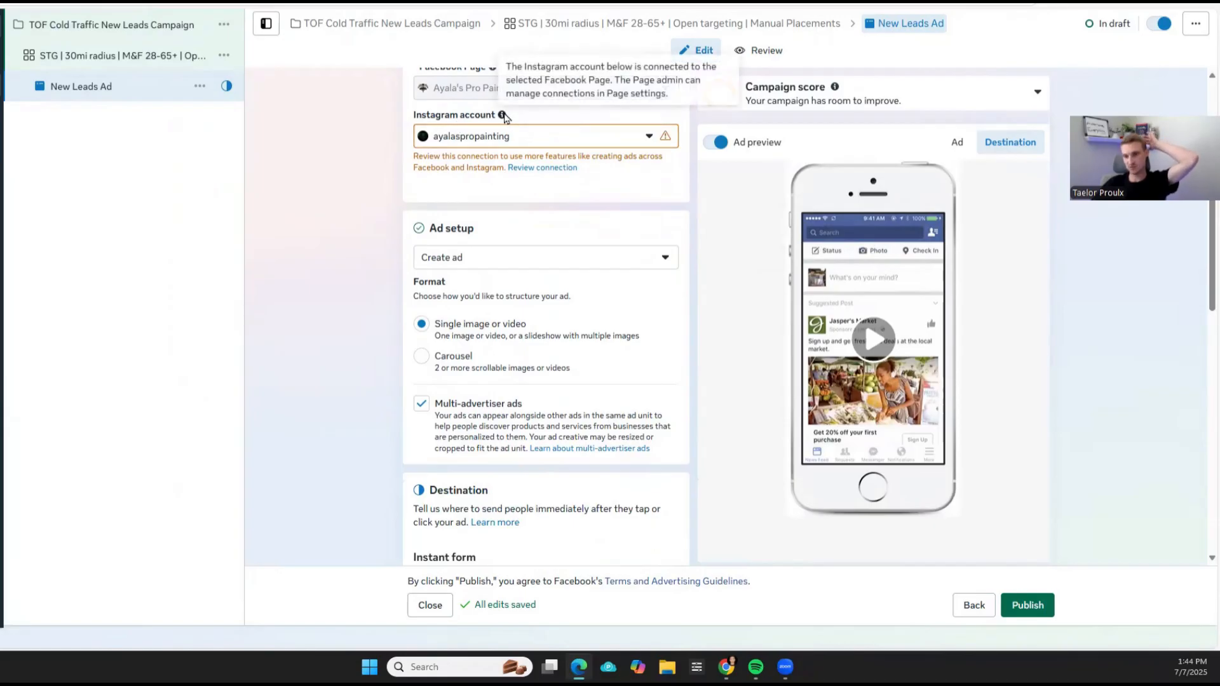
scroll(350, 189, "up", 1)
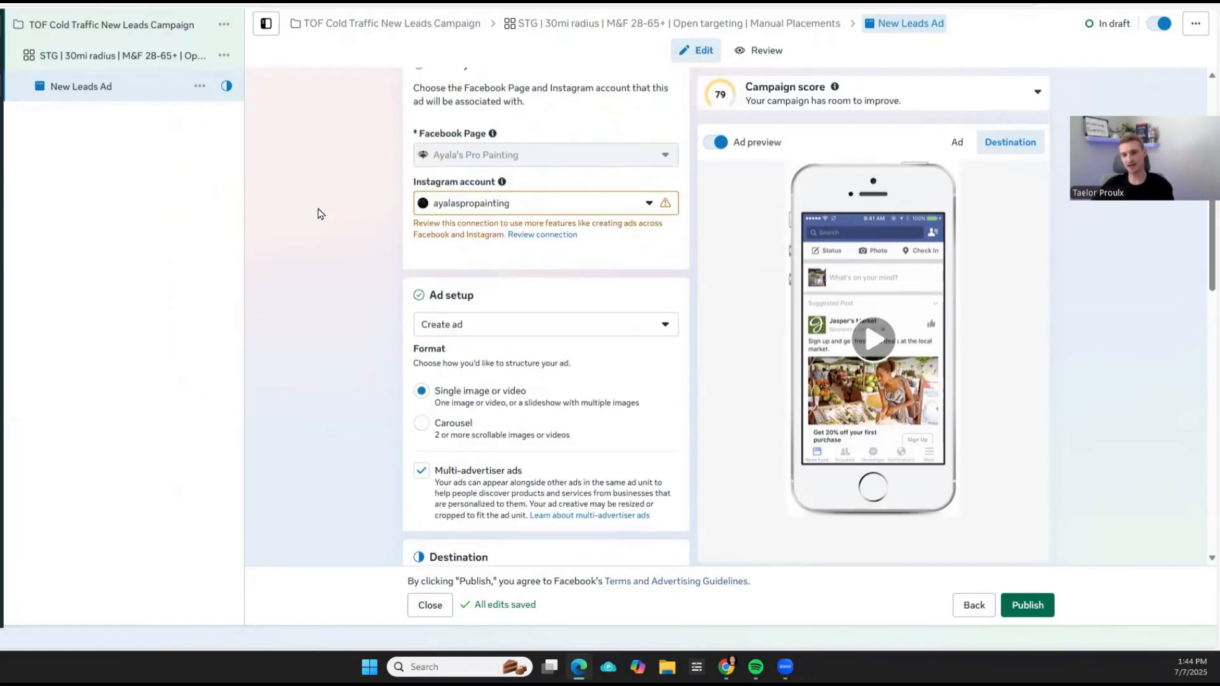
scroll(321, 213, "up", 1)
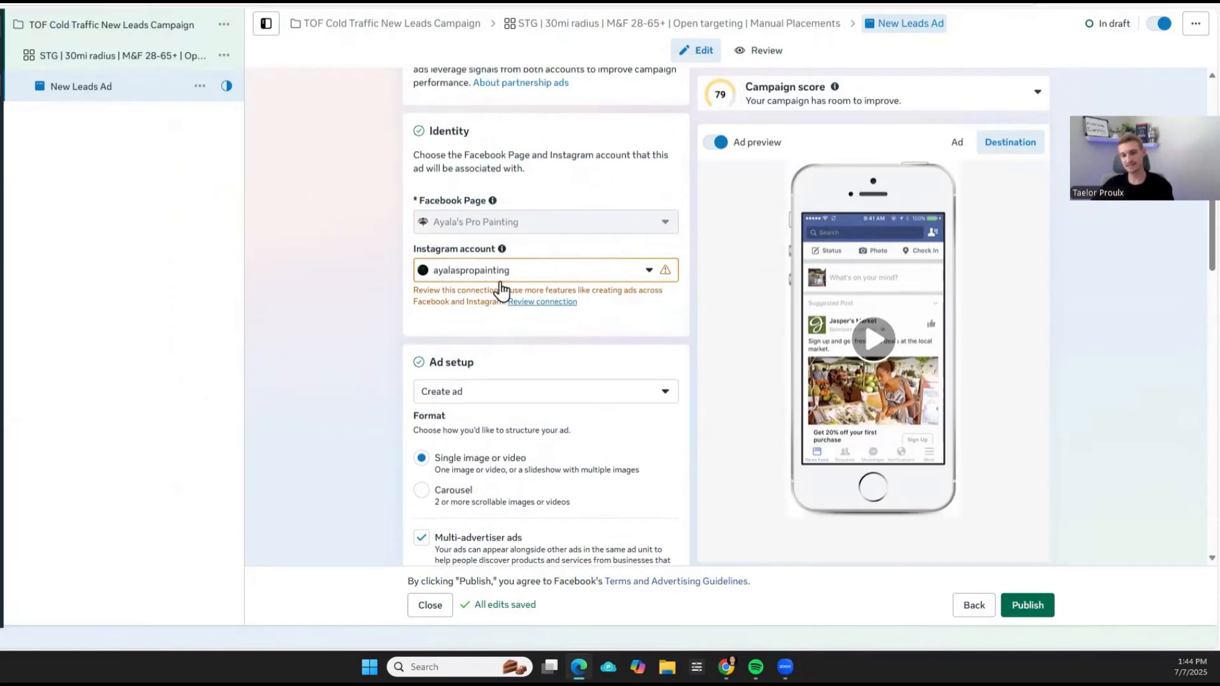
scroll(483, 283, "down", 2)
scroll(572, 293, "up", 1)
scroll(696, 320, "up", 1)
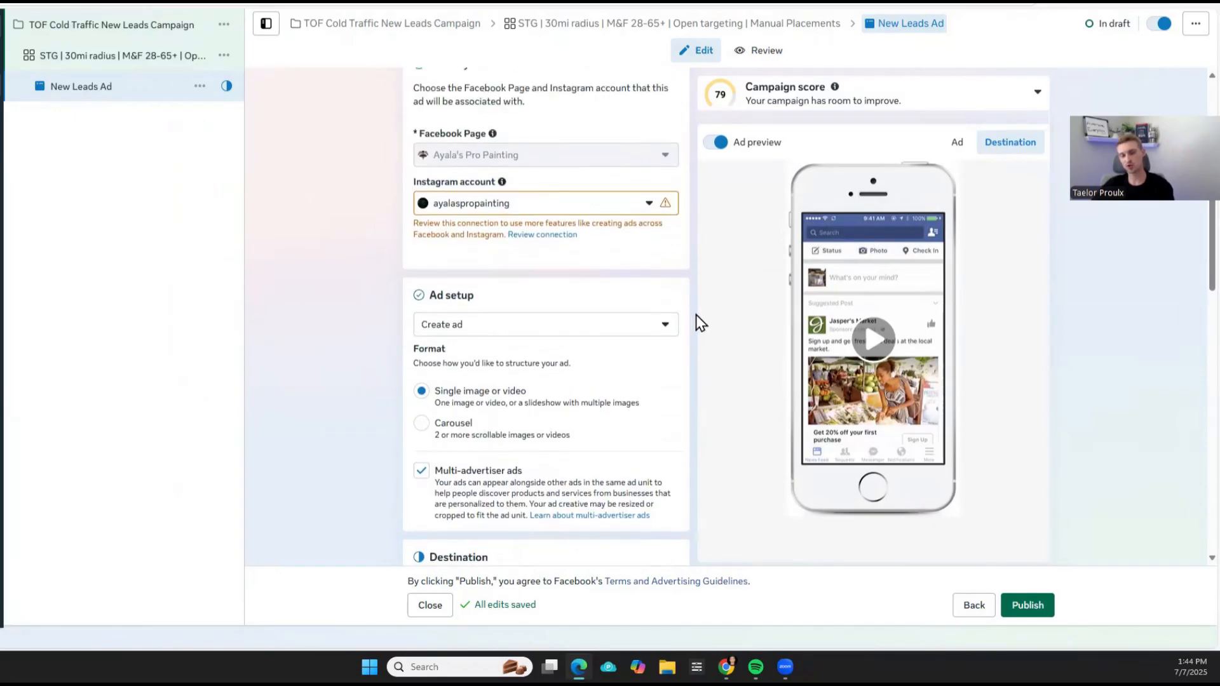
scroll(285, 222, "down", 3)
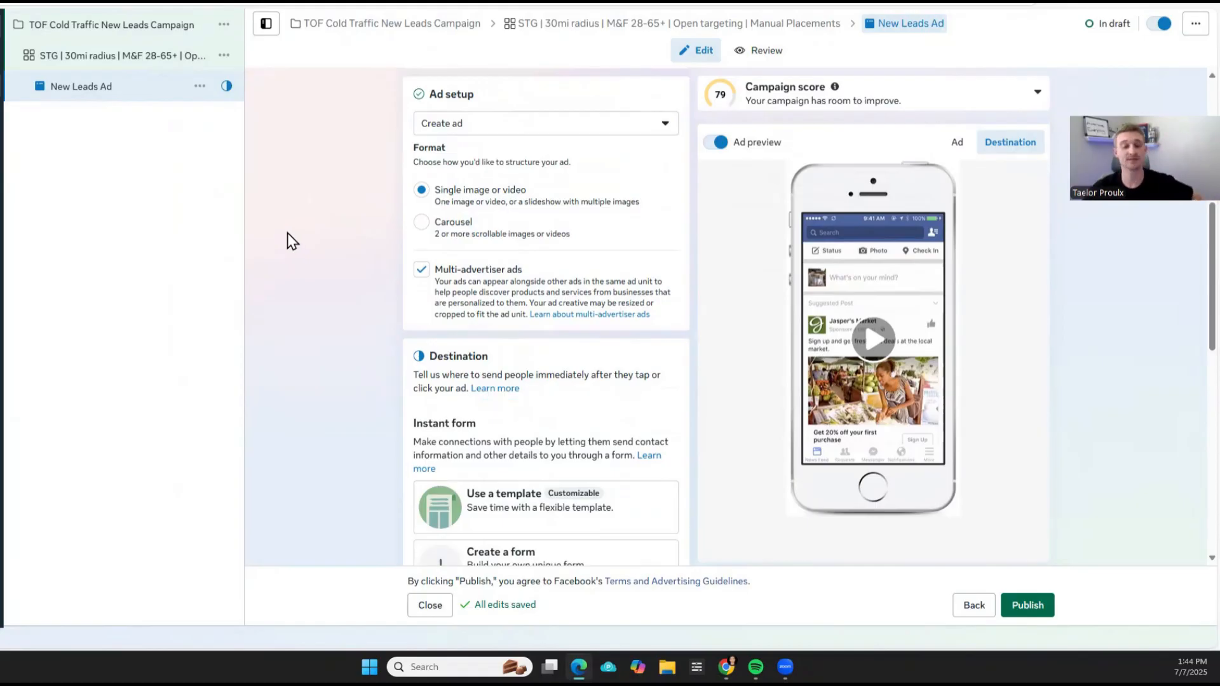
scroll(287, 228, "up", 3)
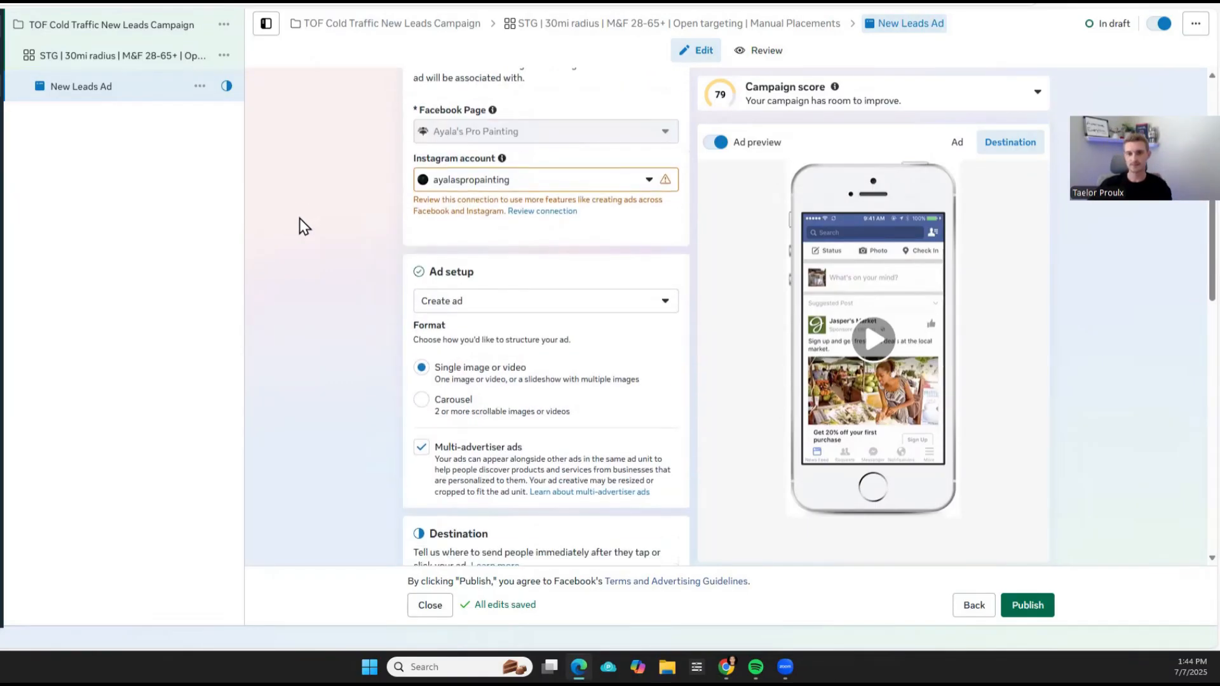
Turn off Multi-advertiser ads in the ad setup, leaving the format at Single image or video
scroll(302, 223, "down", 3)
left_click_drag(402, 93, 500, 96)
left_click(274, 226)
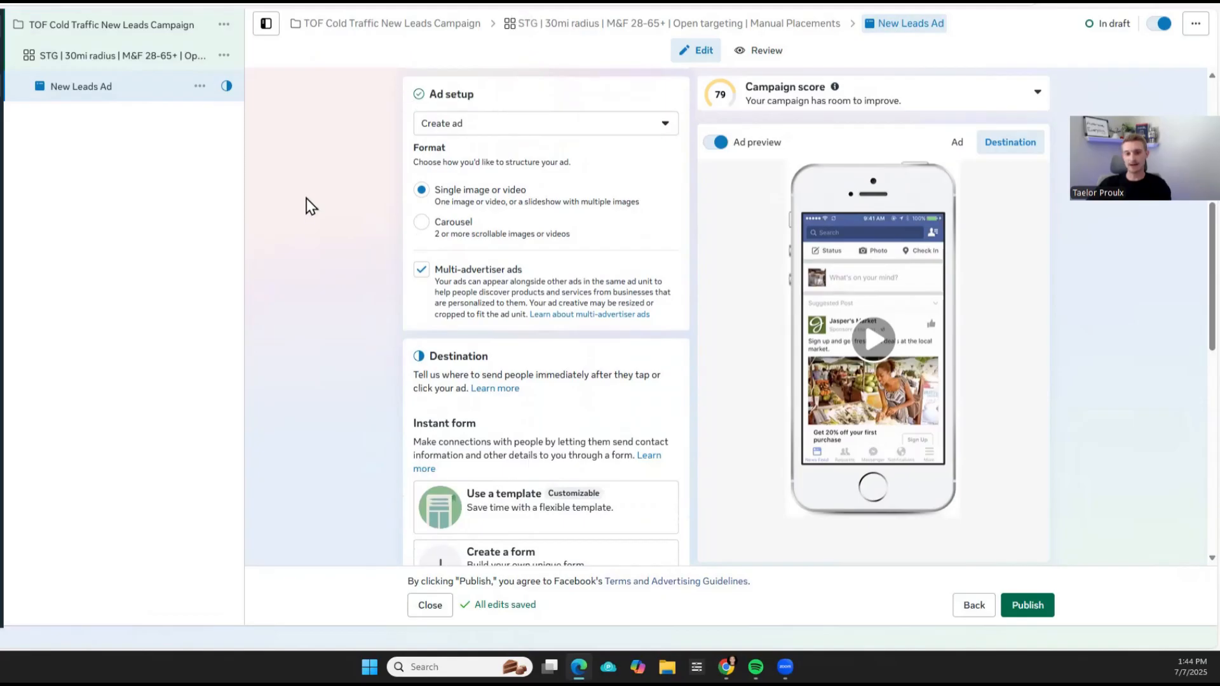
left_click(422, 271)
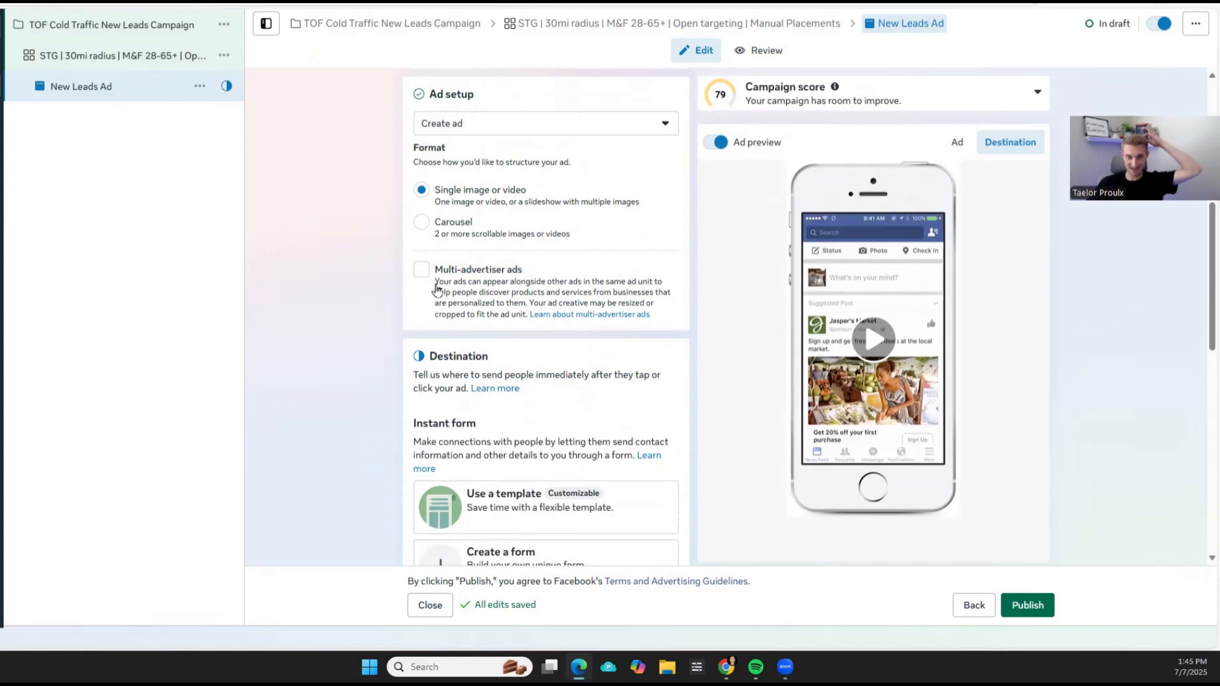
left_click_drag(429, 269, 559, 274)
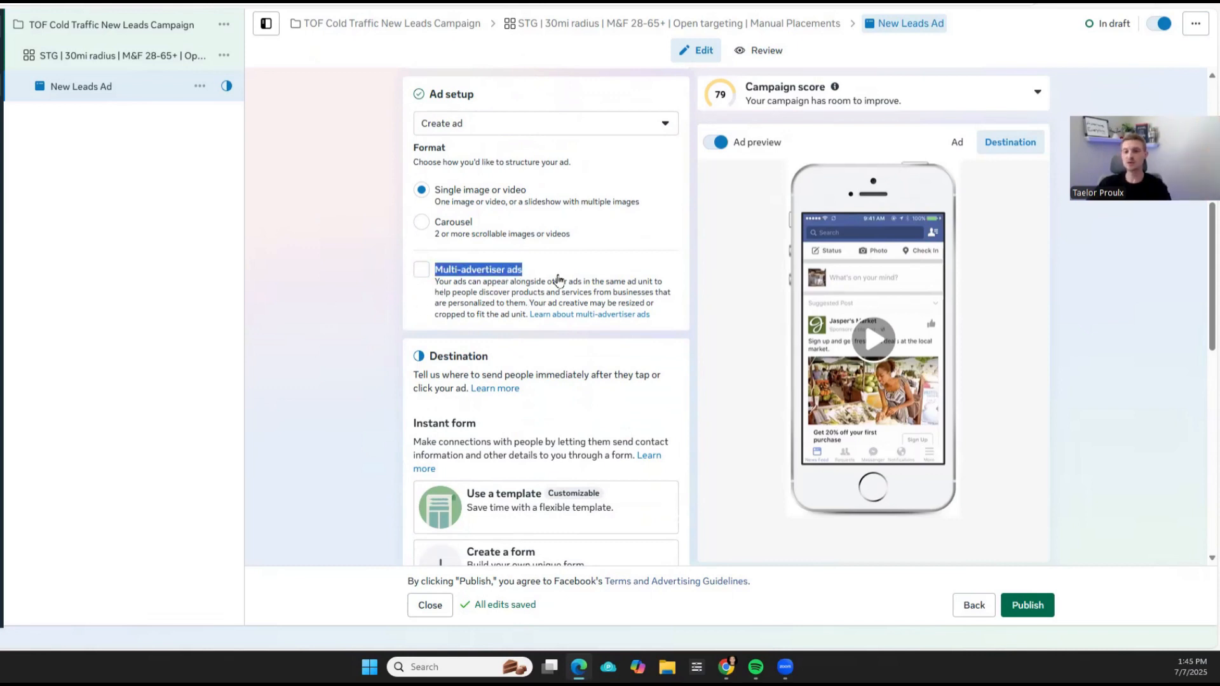
left_click(284, 310)
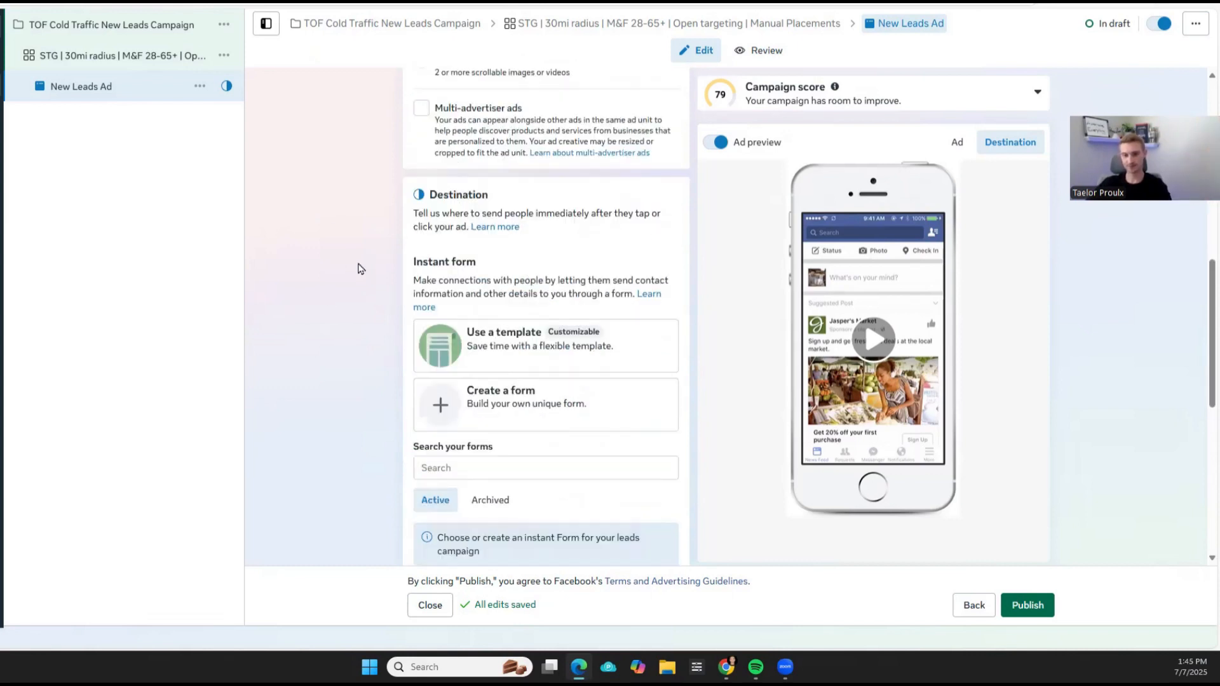
Create a new instant form for the ad's destination, keep the More volume form type and continue to the intro
scroll(353, 261, "down", 5)
scroll(343, 190, "up", 1)
left_click_drag(374, 164, 473, 156)
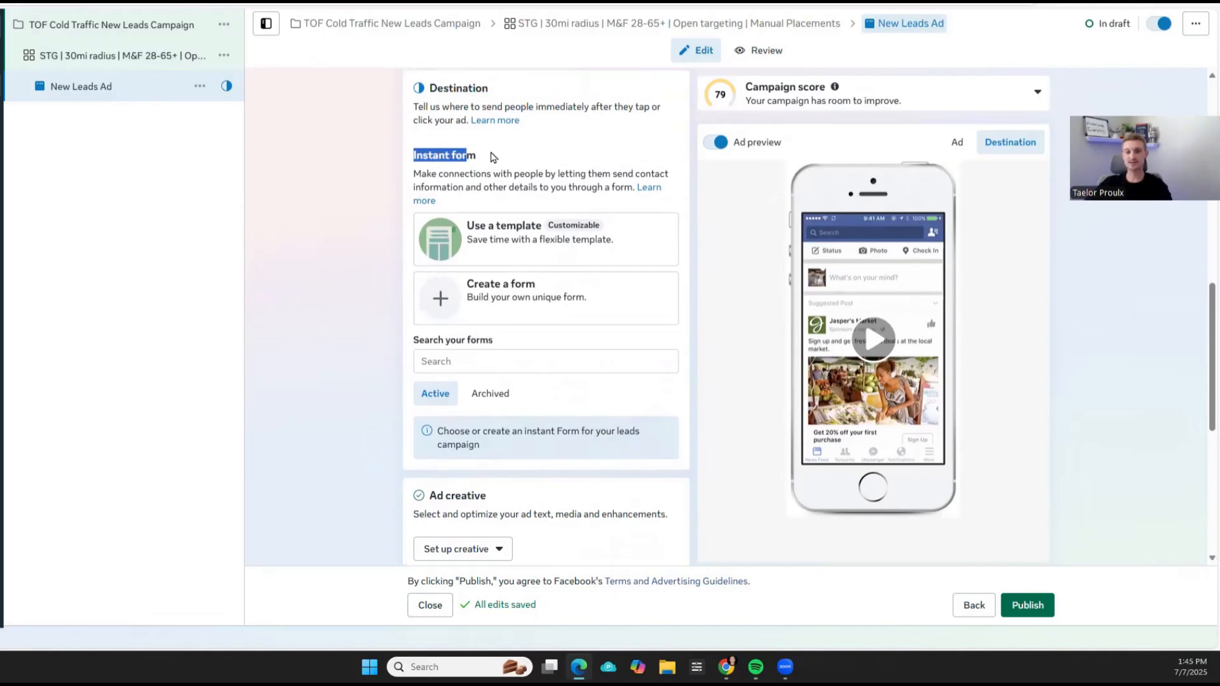
left_click(355, 199)
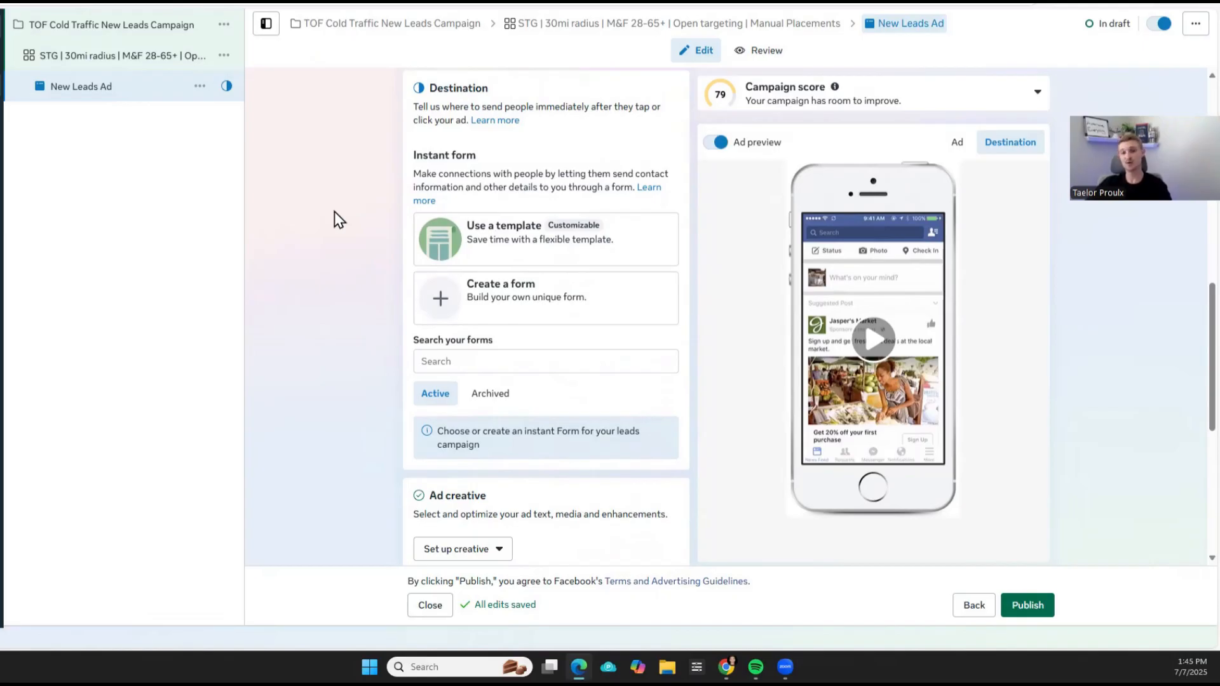
left_click_drag(400, 152, 504, 150)
left_click(294, 265)
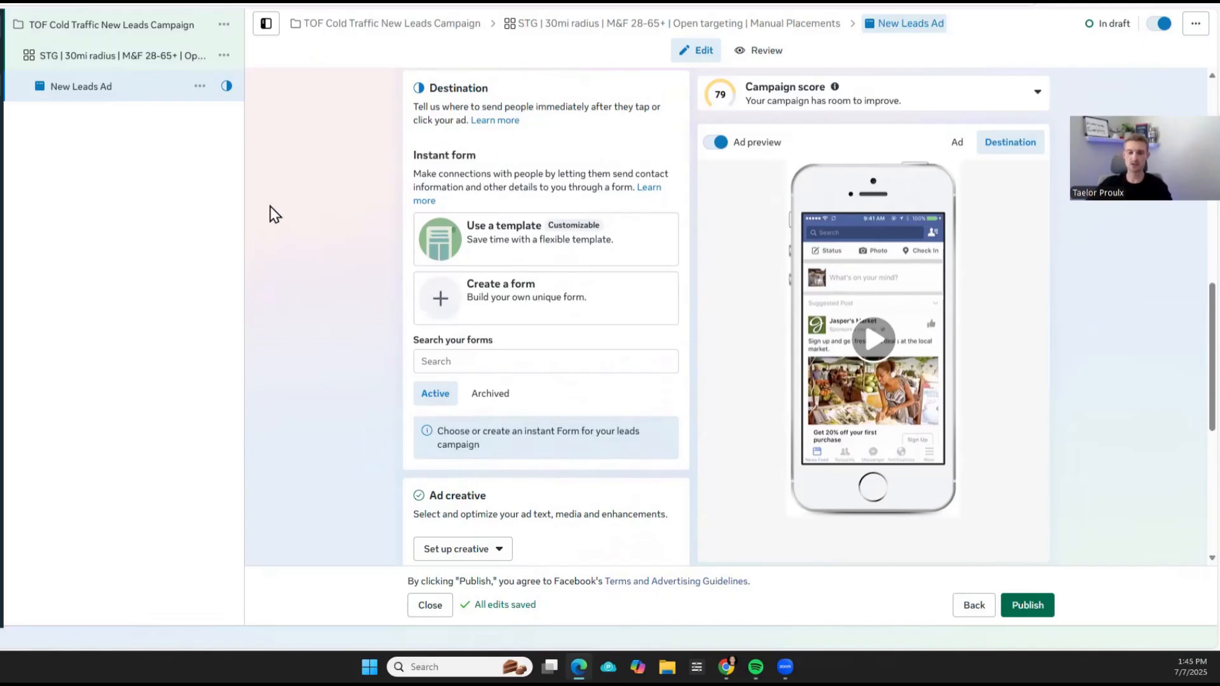
left_click(464, 297)
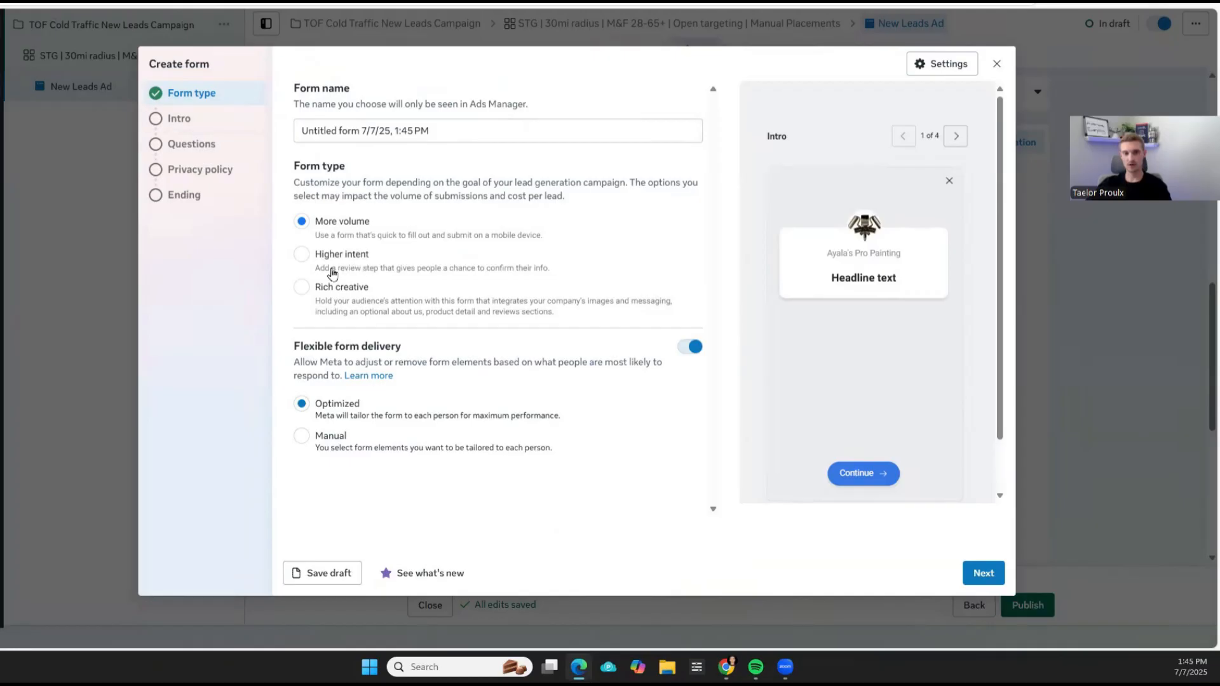
left_click_drag(294, 226, 409, 231)
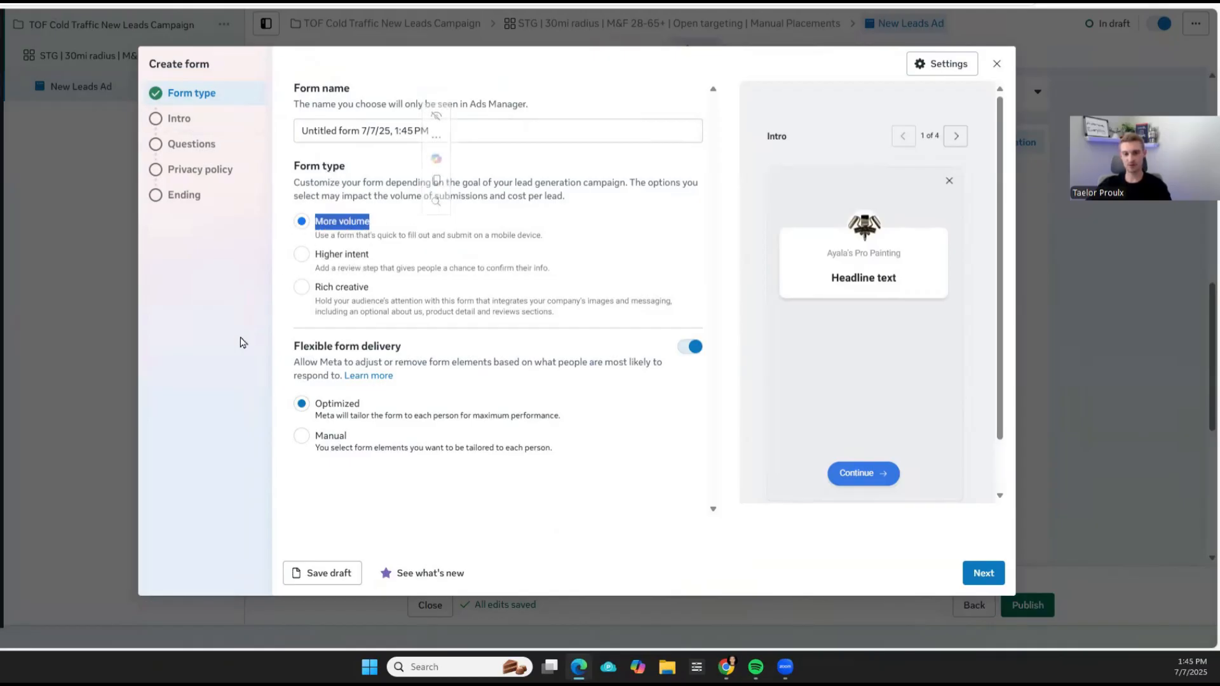
left_click(984, 573)
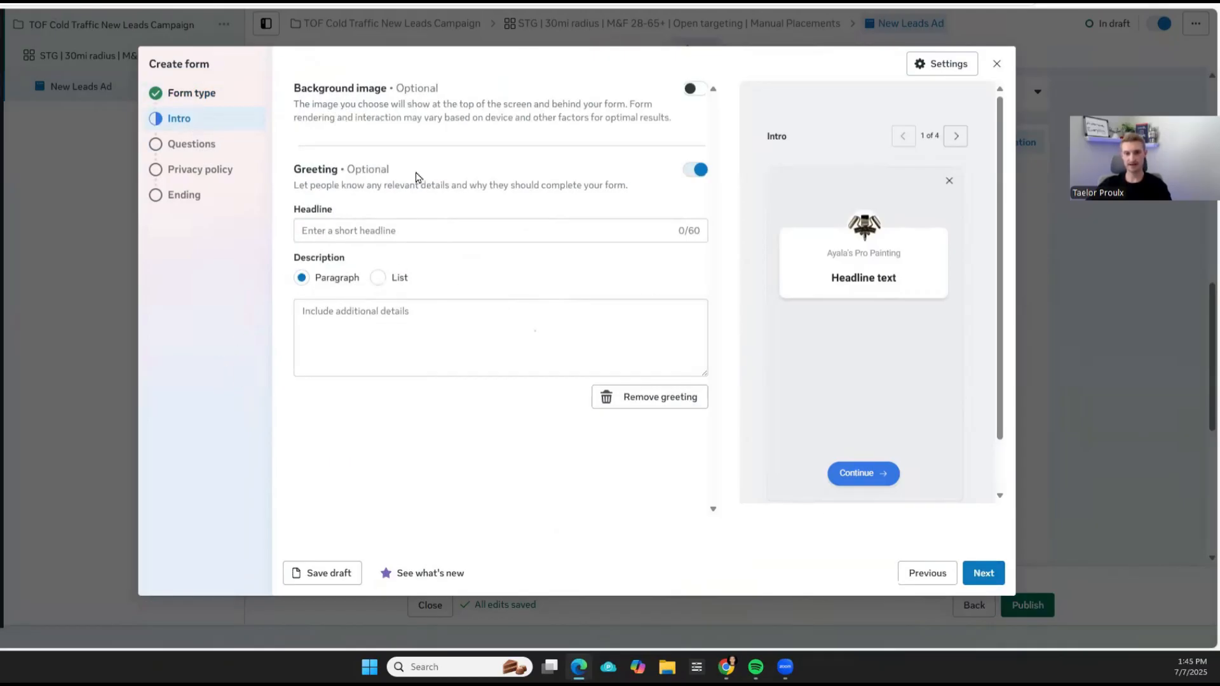
Enter "Hey, we'll make this quick" as the headline of the form's greeting
left_click(408, 228)
type("Hey")
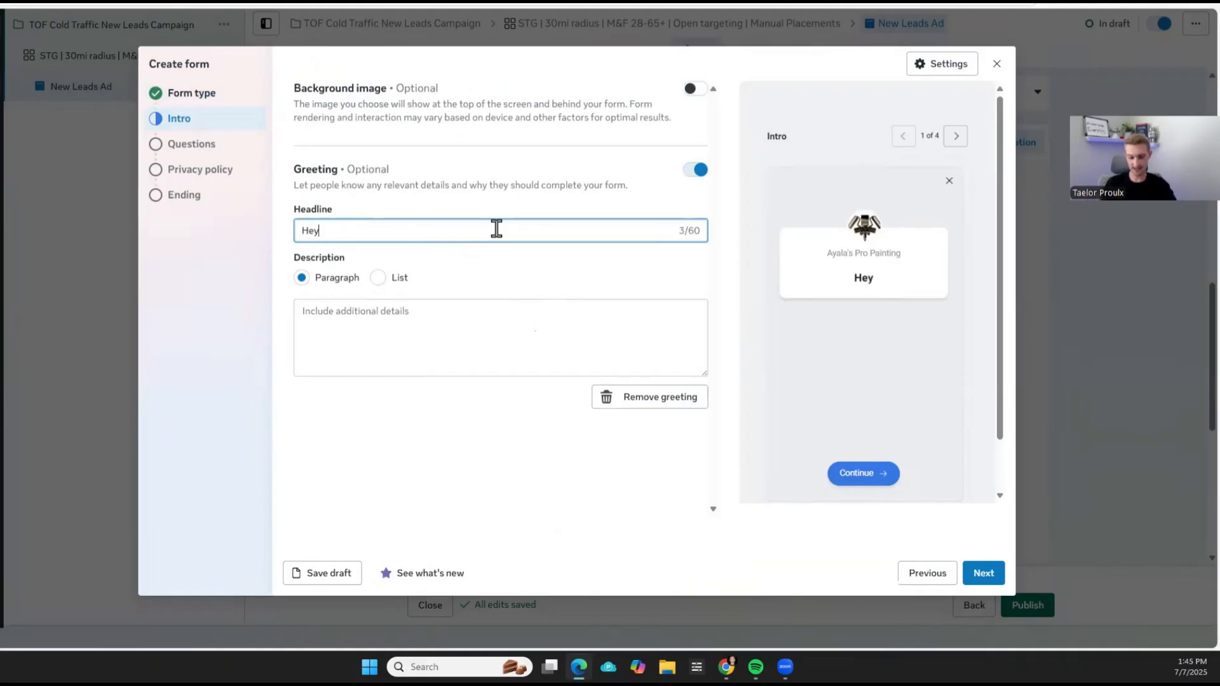
type(", I")
type("we'll make this ")
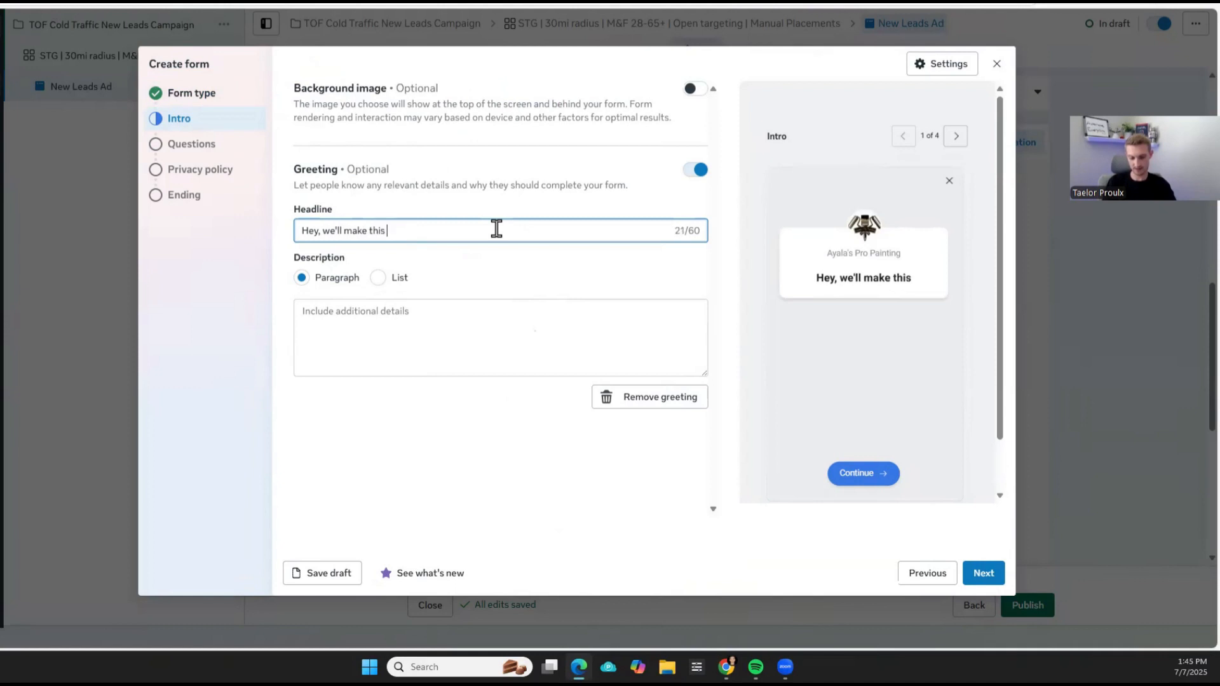
type("quick")
Try out a greeting description beginning "By completing this form you will receive your add on", and clear it
left_click(442, 330)
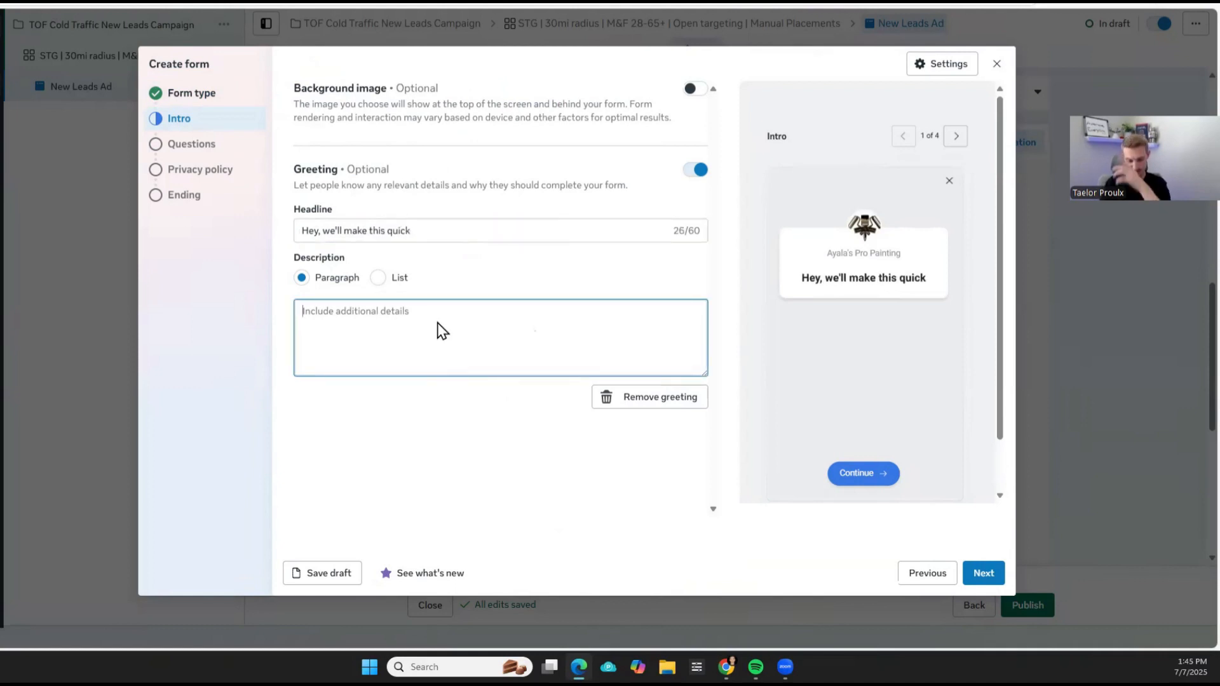
type("By completing ")
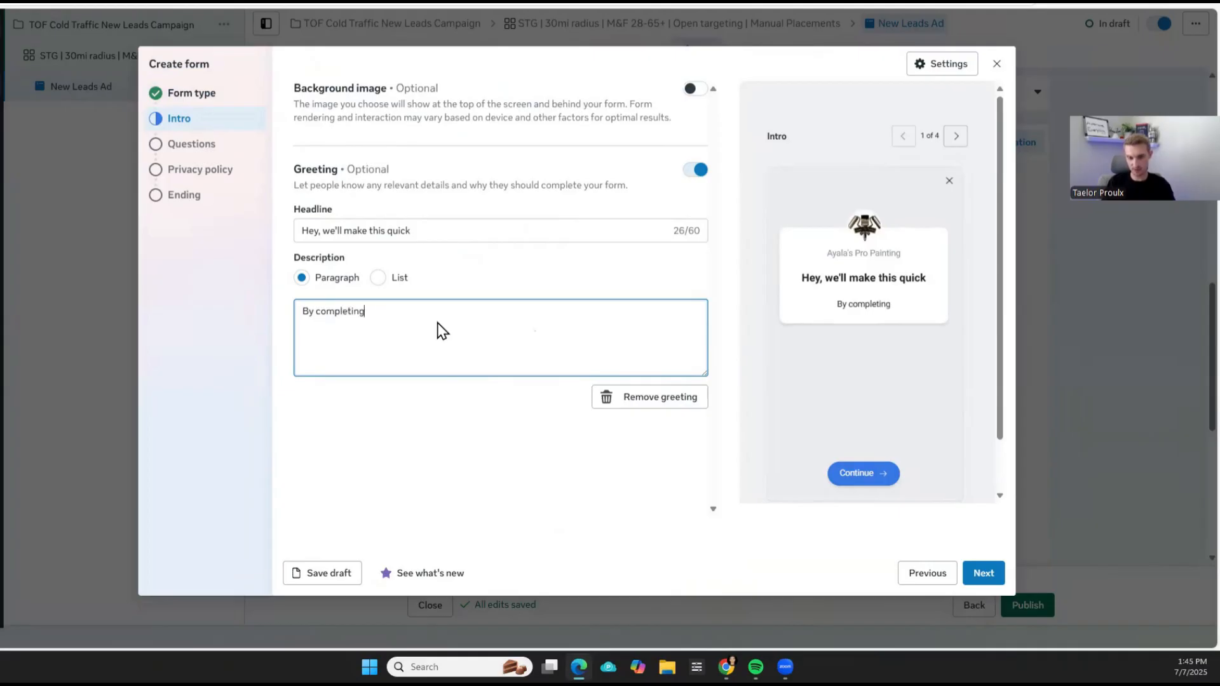
type("this form")
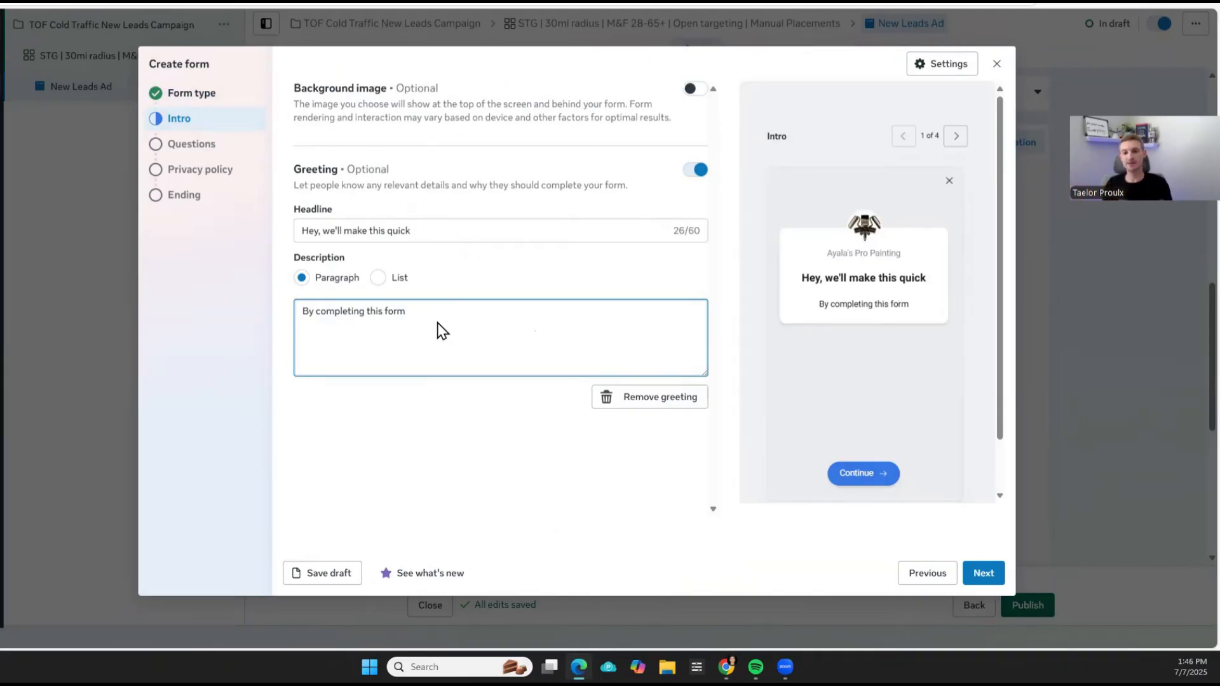
type("you will rece")
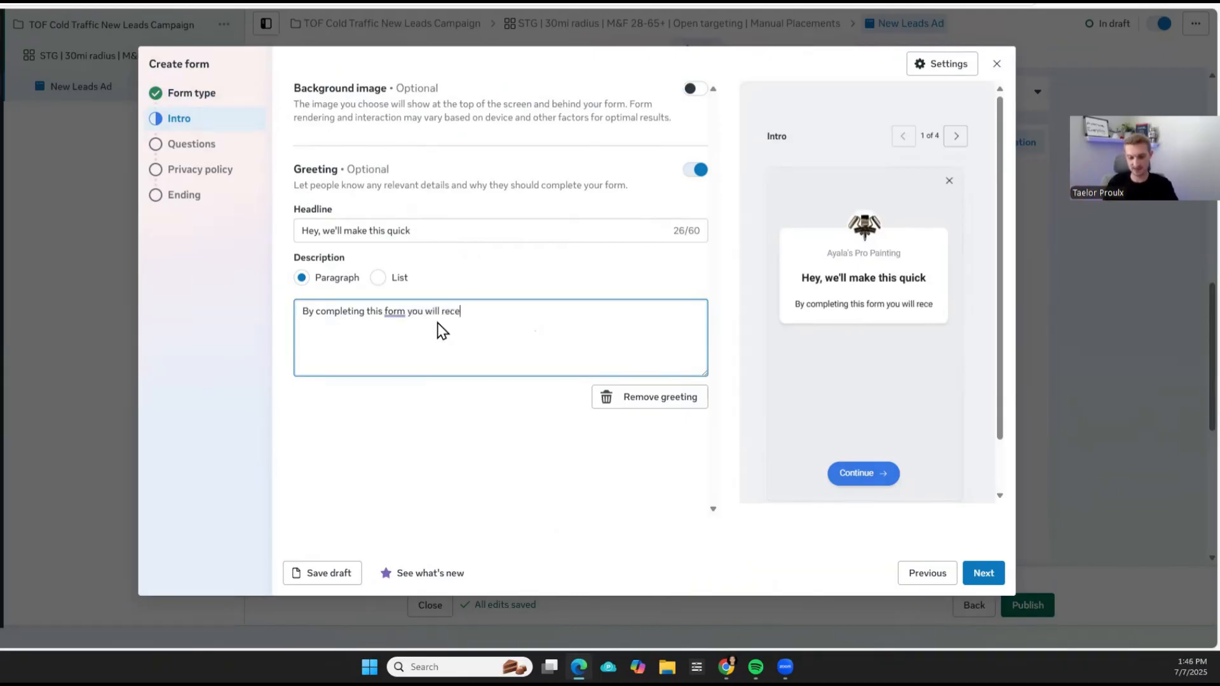
type("ive your ")
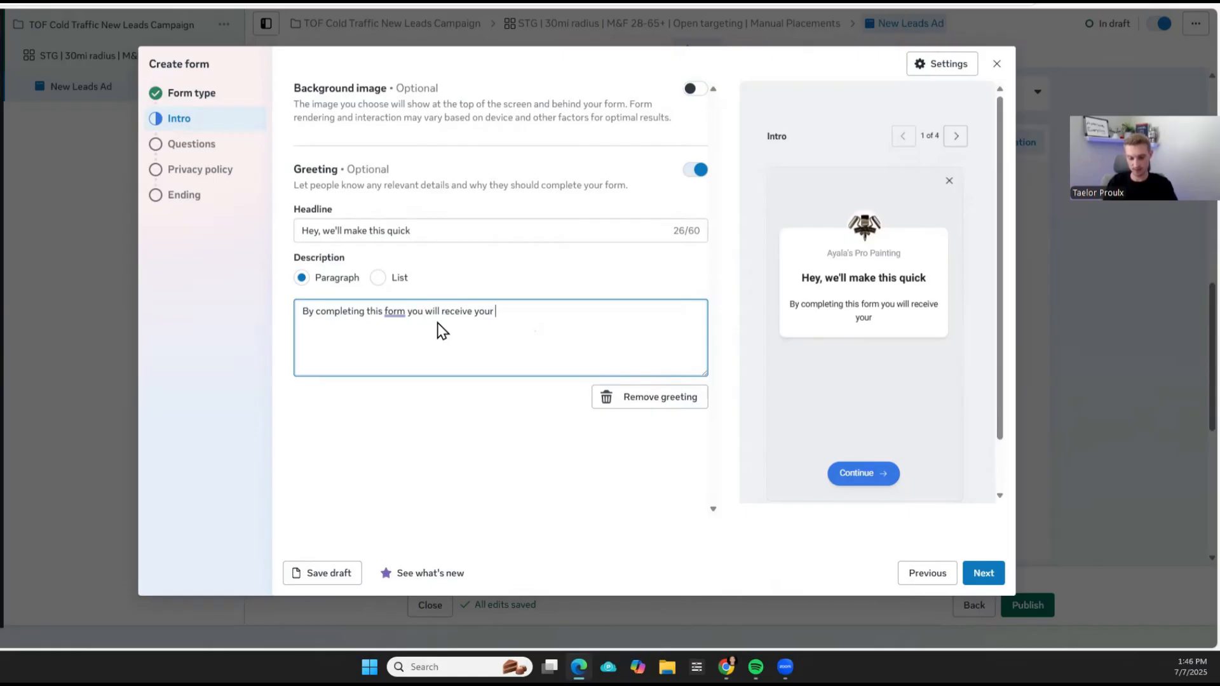
type("add on n")
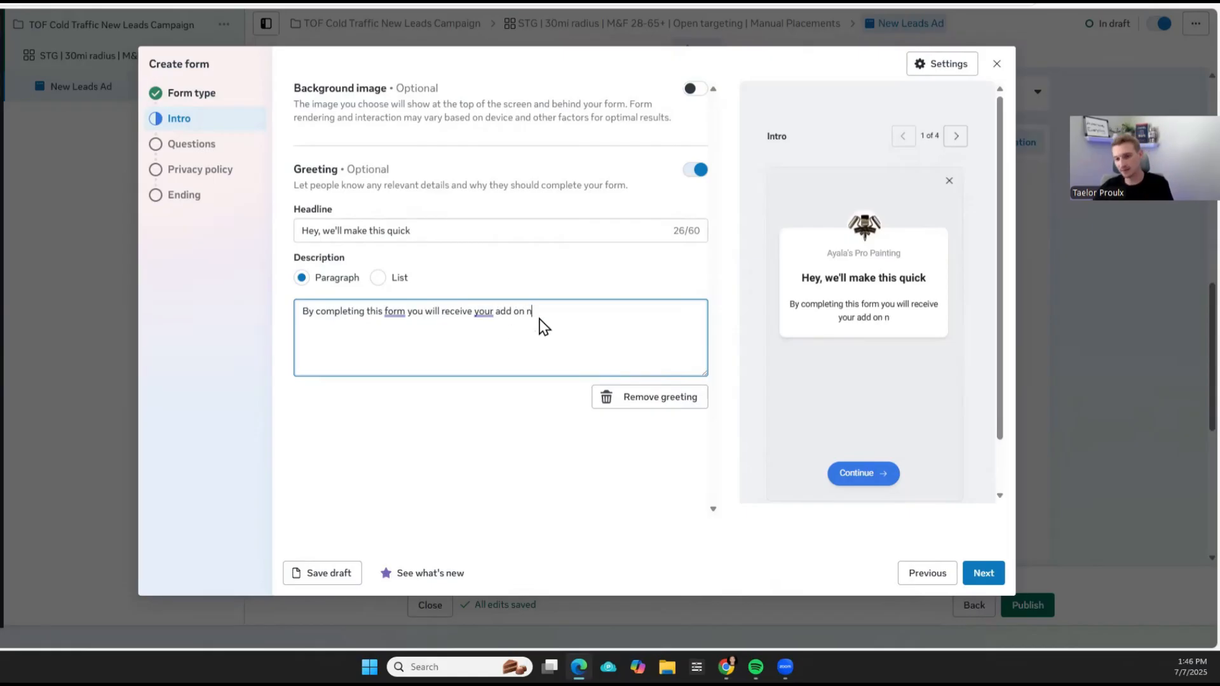
left_click_drag(539, 321, 289, 315)
key("BackSpace")
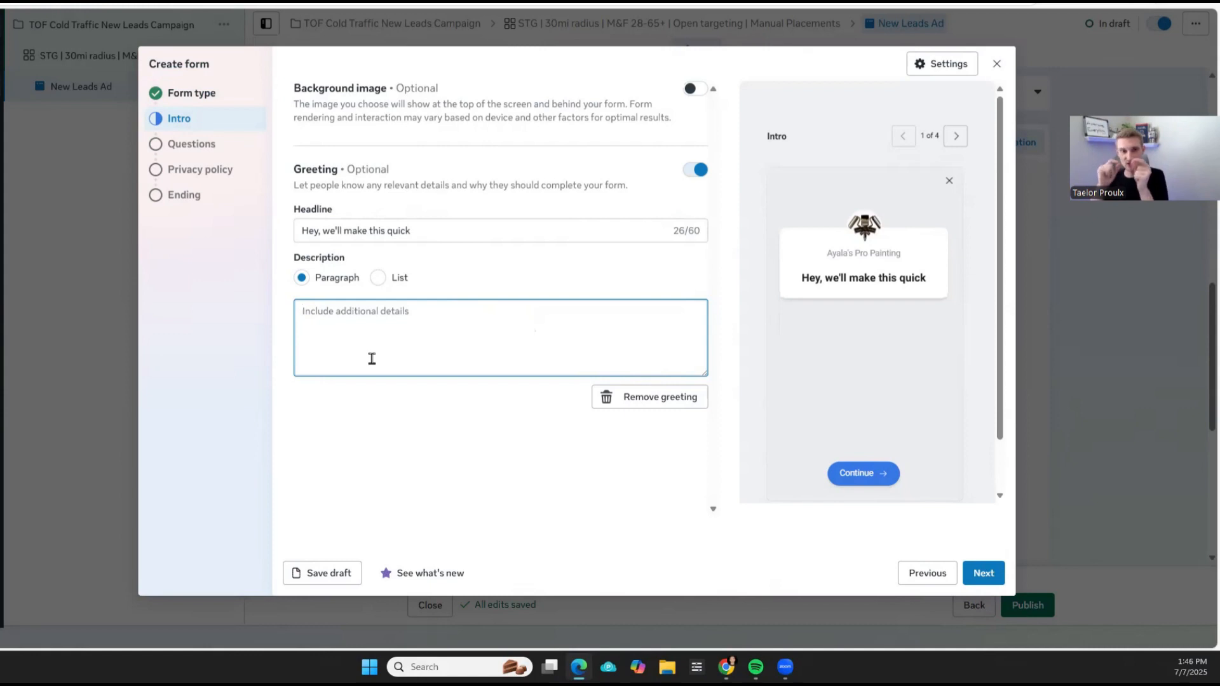
Add a multiple choice question to the form's questions, worded "Choose your add-on"
left_click(191, 145)
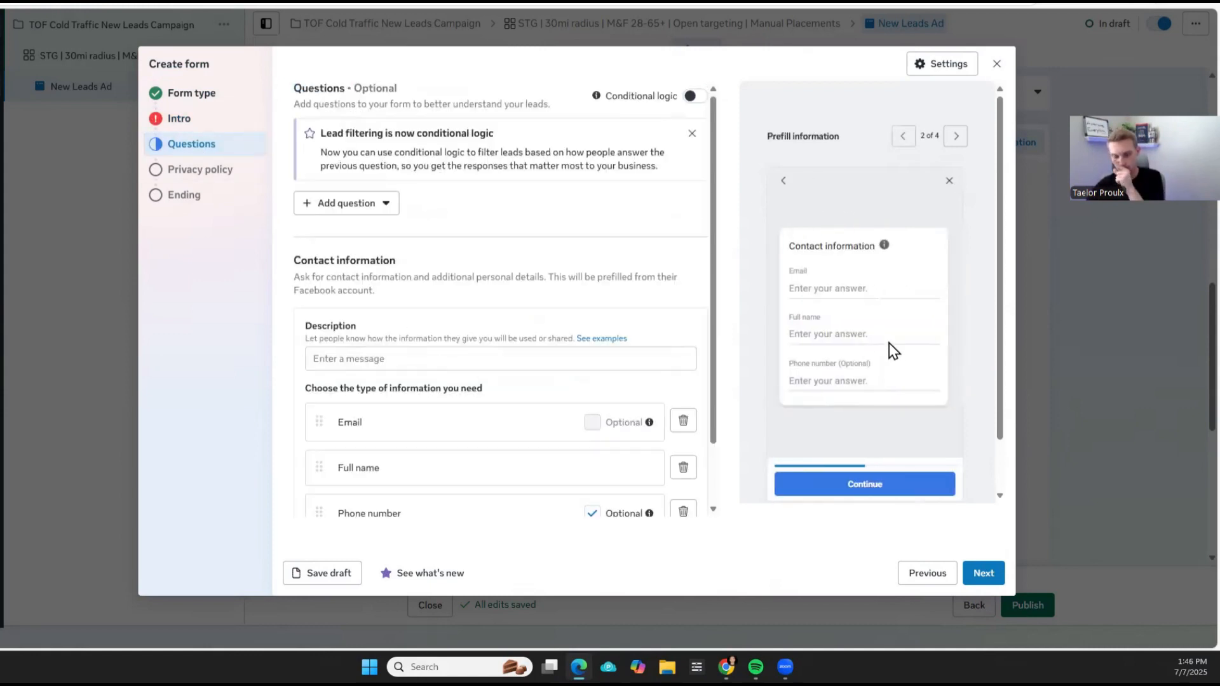
scroll(448, 371, "down", 1)
scroll(432, 357, "up", 1)
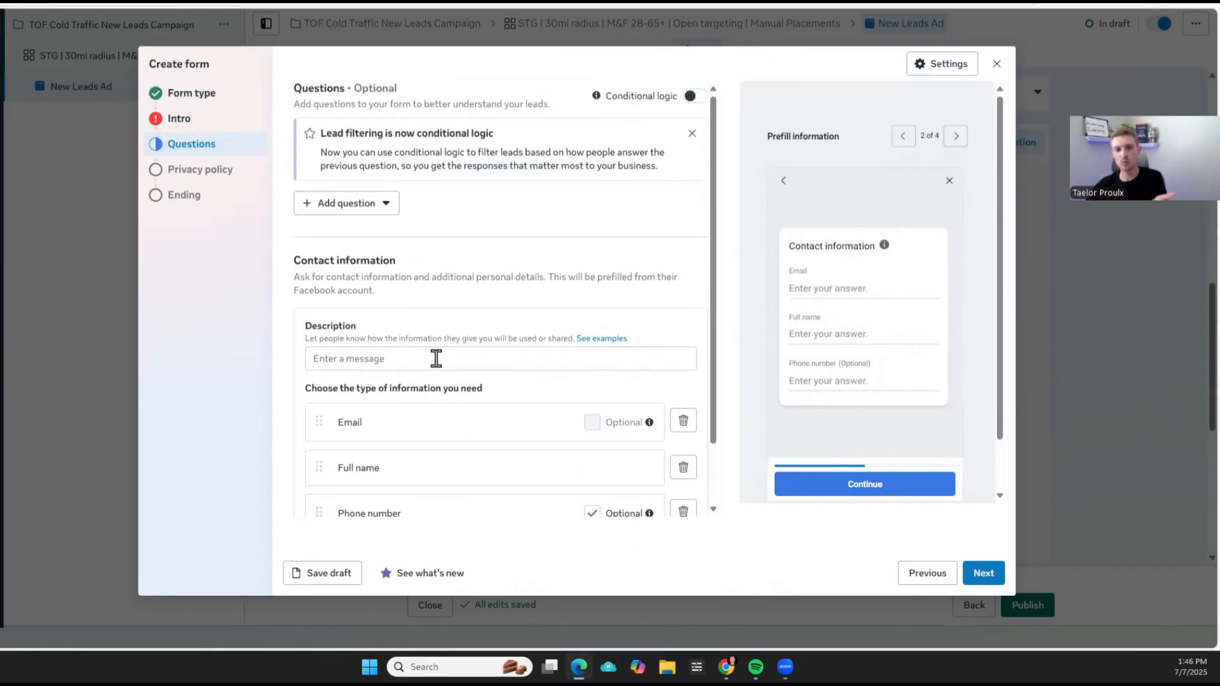
left_click(366, 204)
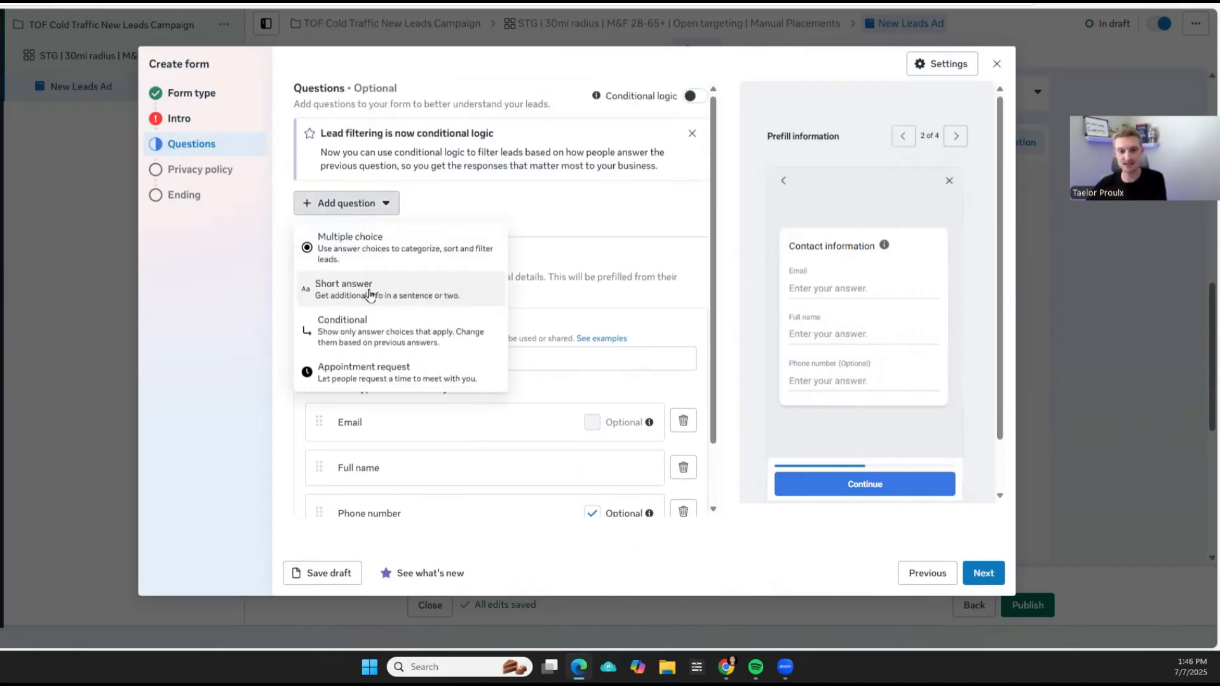
left_click(413, 258)
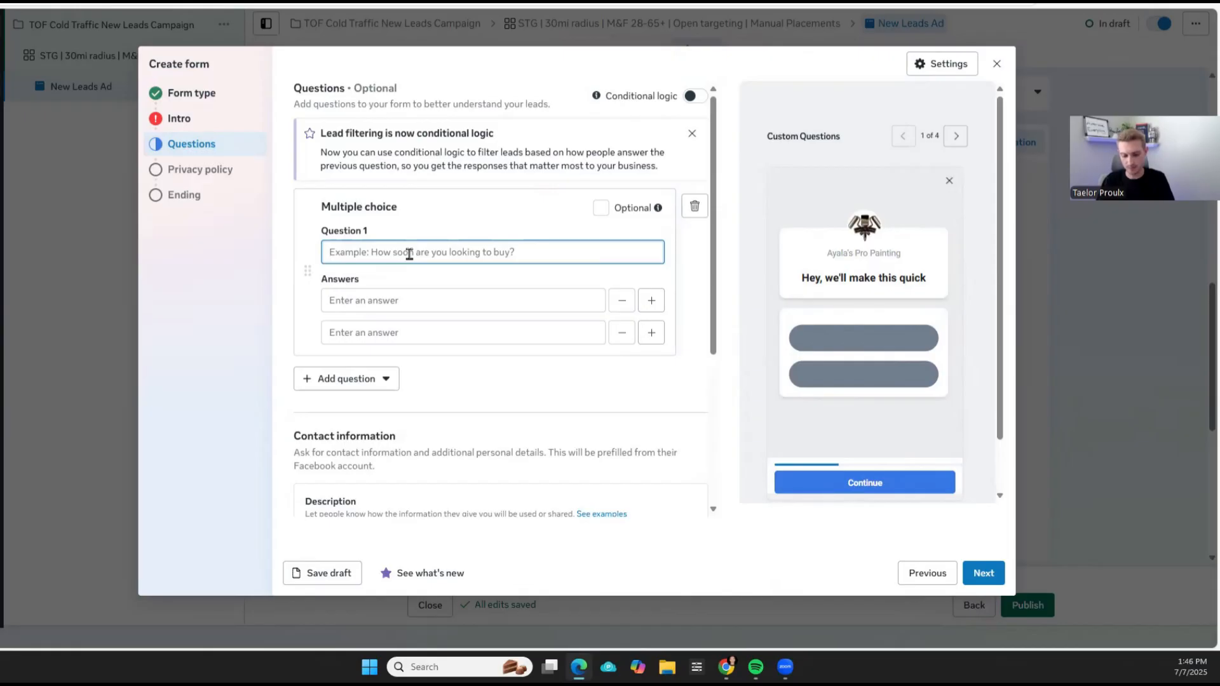
type("Choose your")
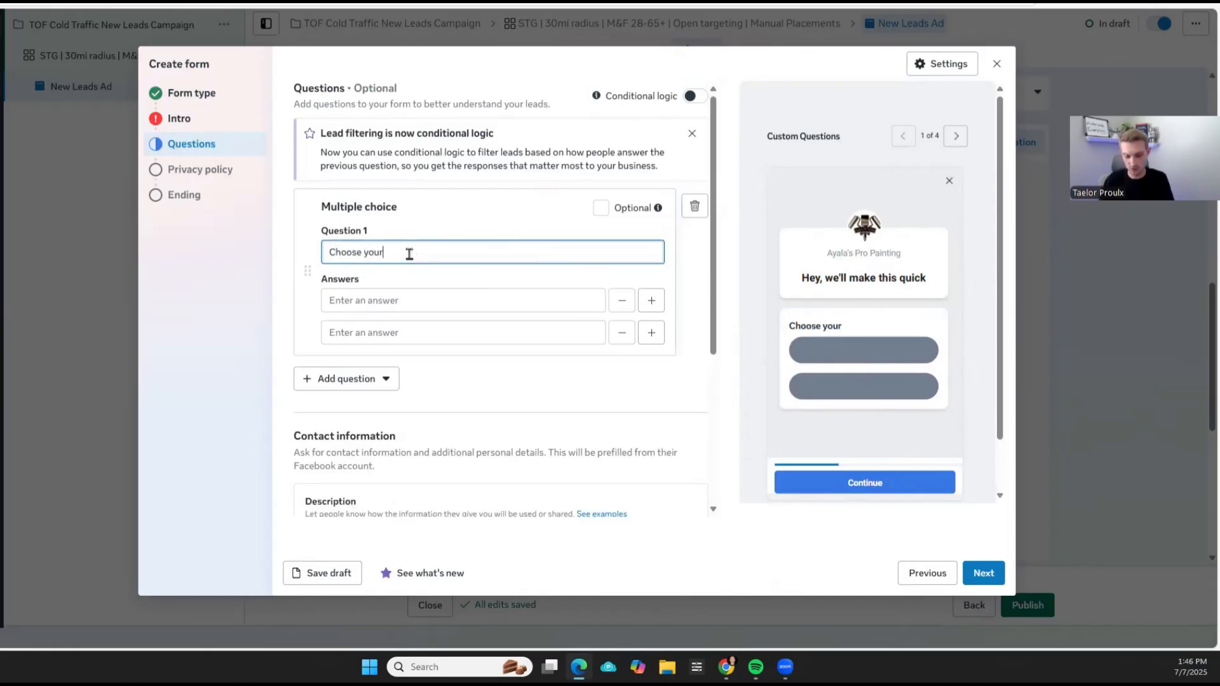
type(" add-on")
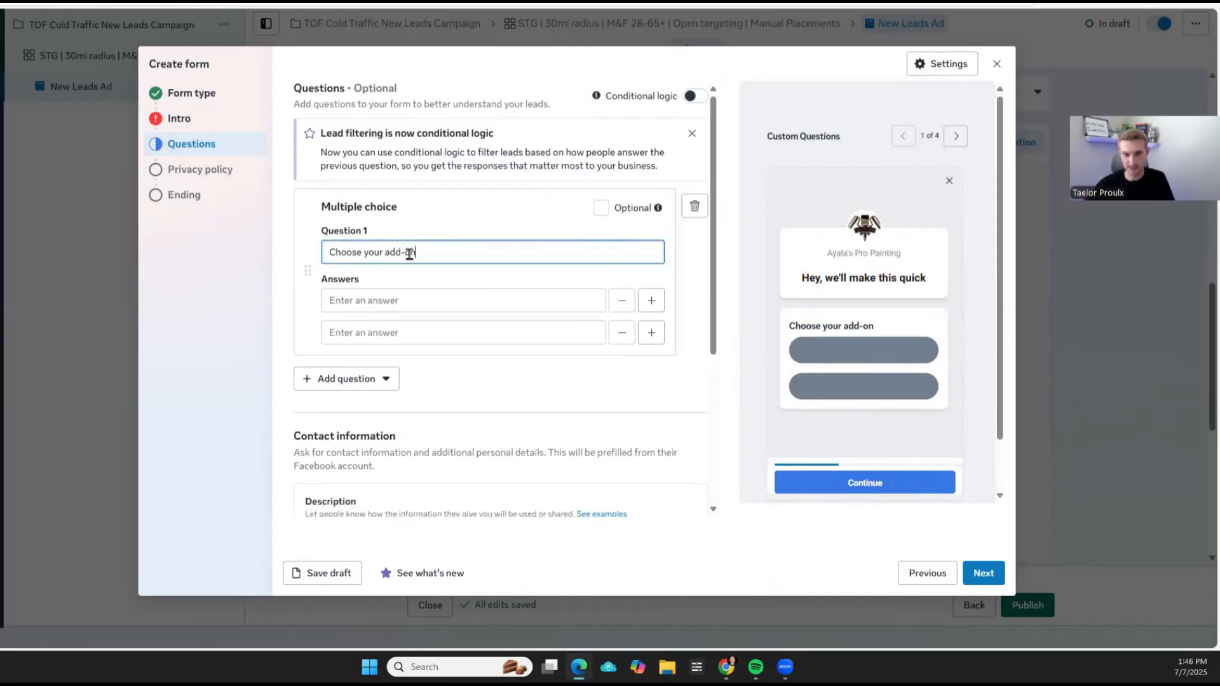
Enter "deep fridge clean" and "ceiling ofan" as the two answers to the add-on question
left_click(404, 301)
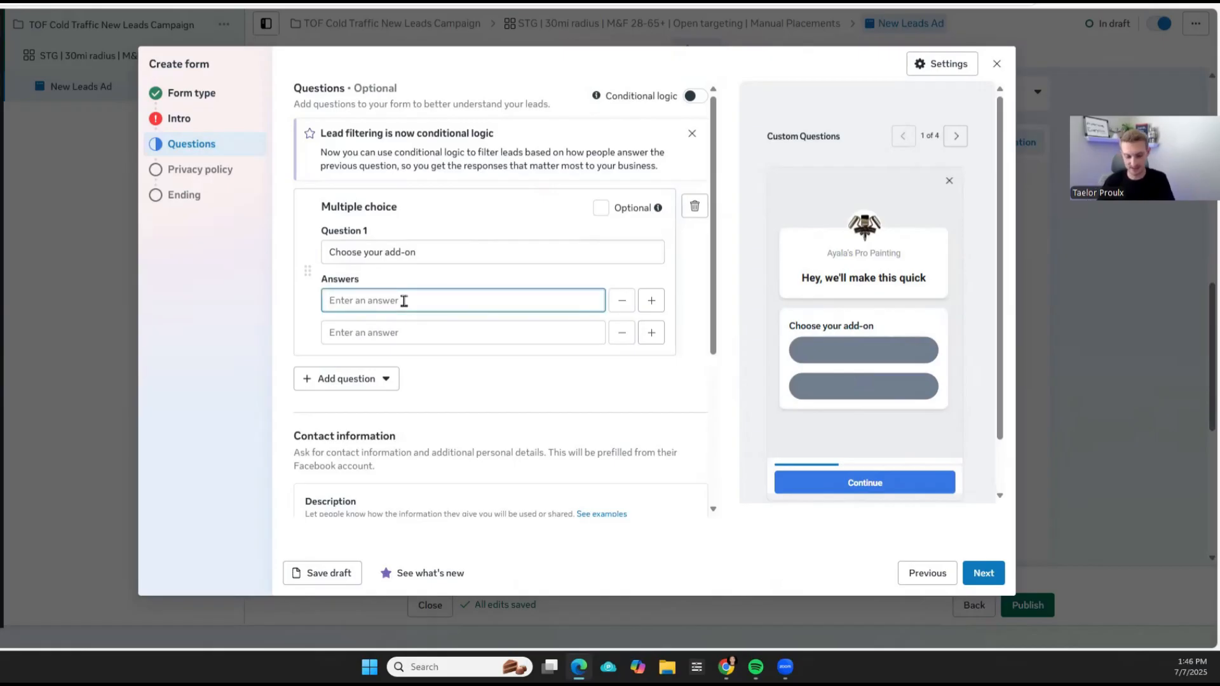
type("deep fridge clean")
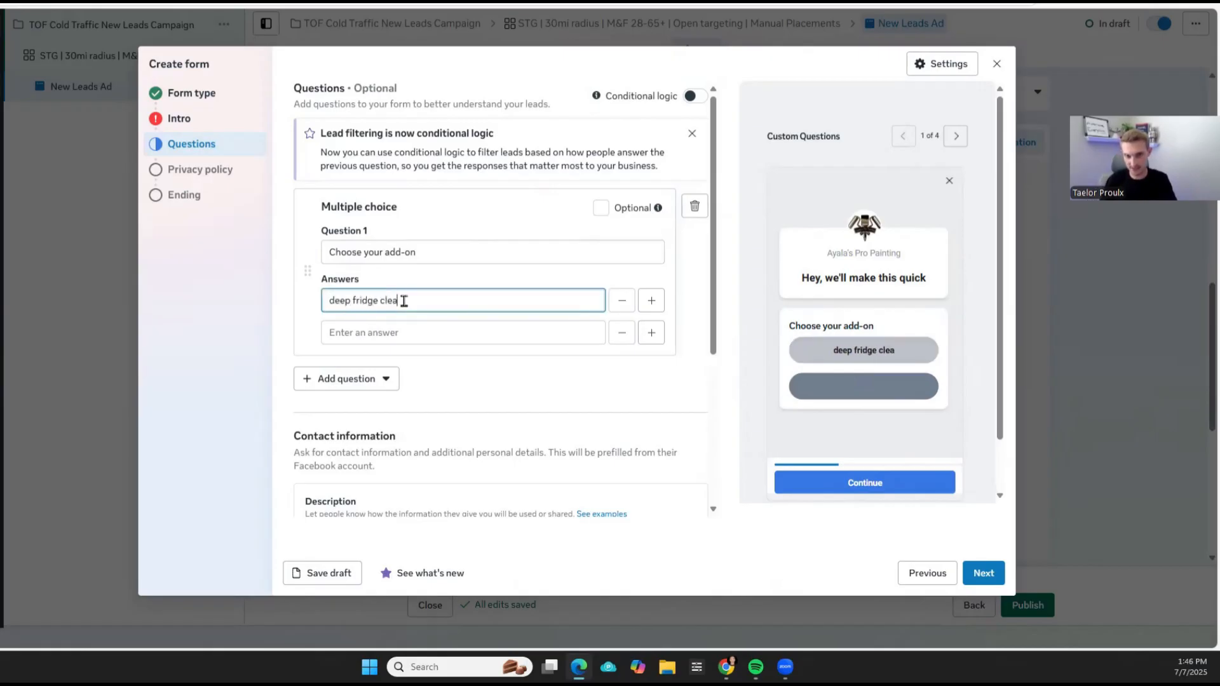
left_click(409, 327)
type("ceiling ofan")
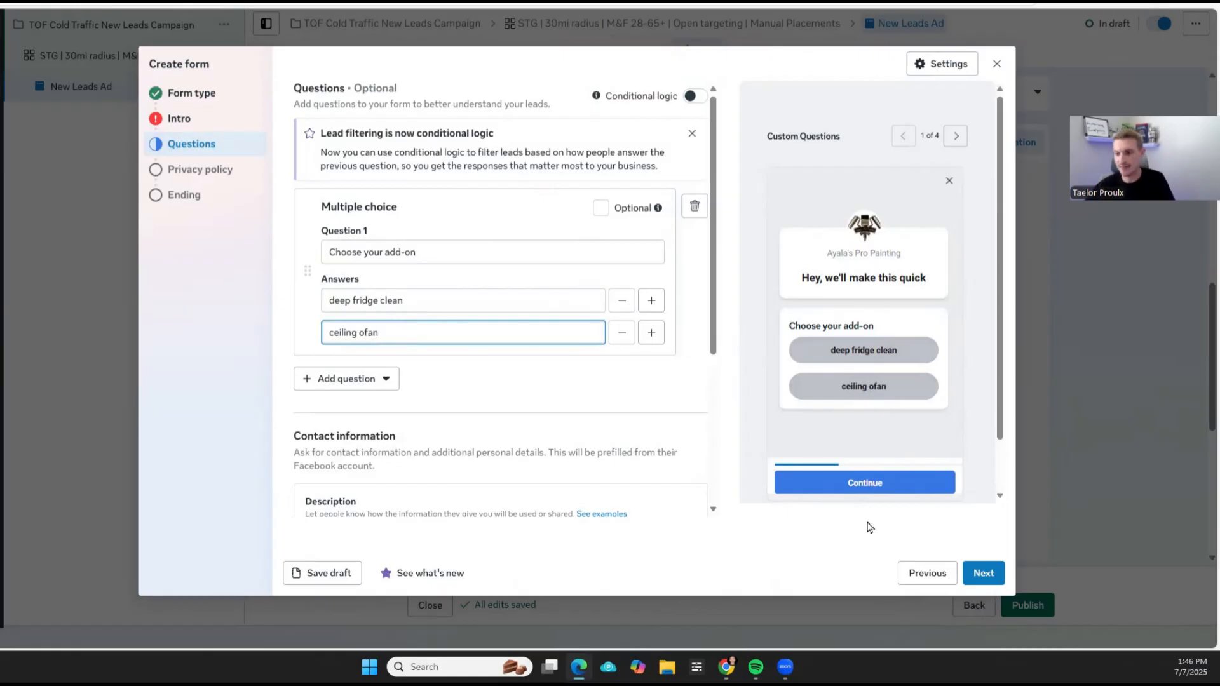
Reword the form's multiple choice question as "Has your garage door been making noises lately?"
scroll(463, 349, "down", 3)
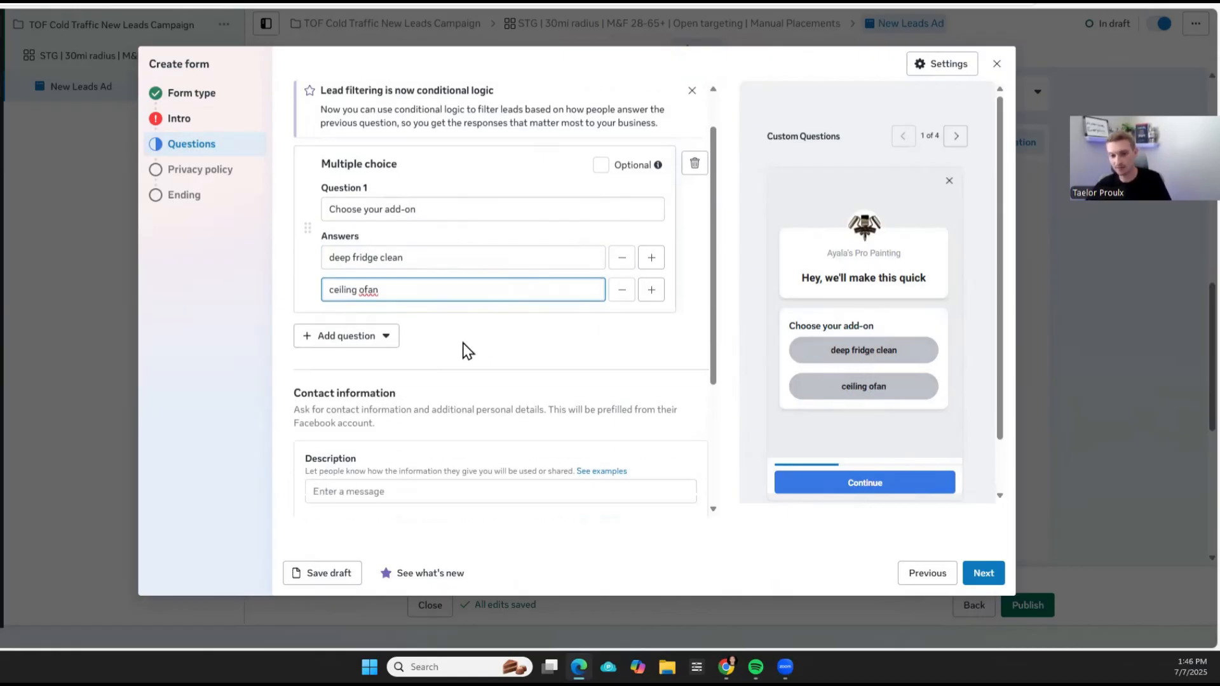
scroll(499, 363, "up", 2)
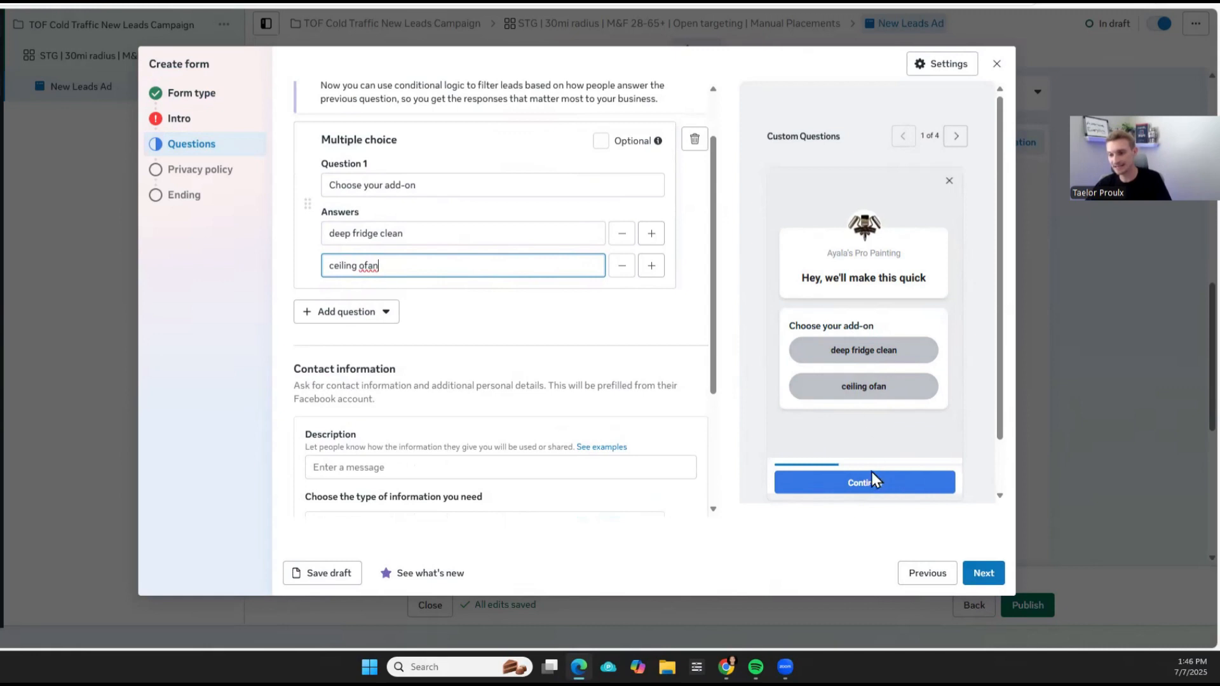
scroll(482, 298, "up", 1)
triple_click(450, 252)
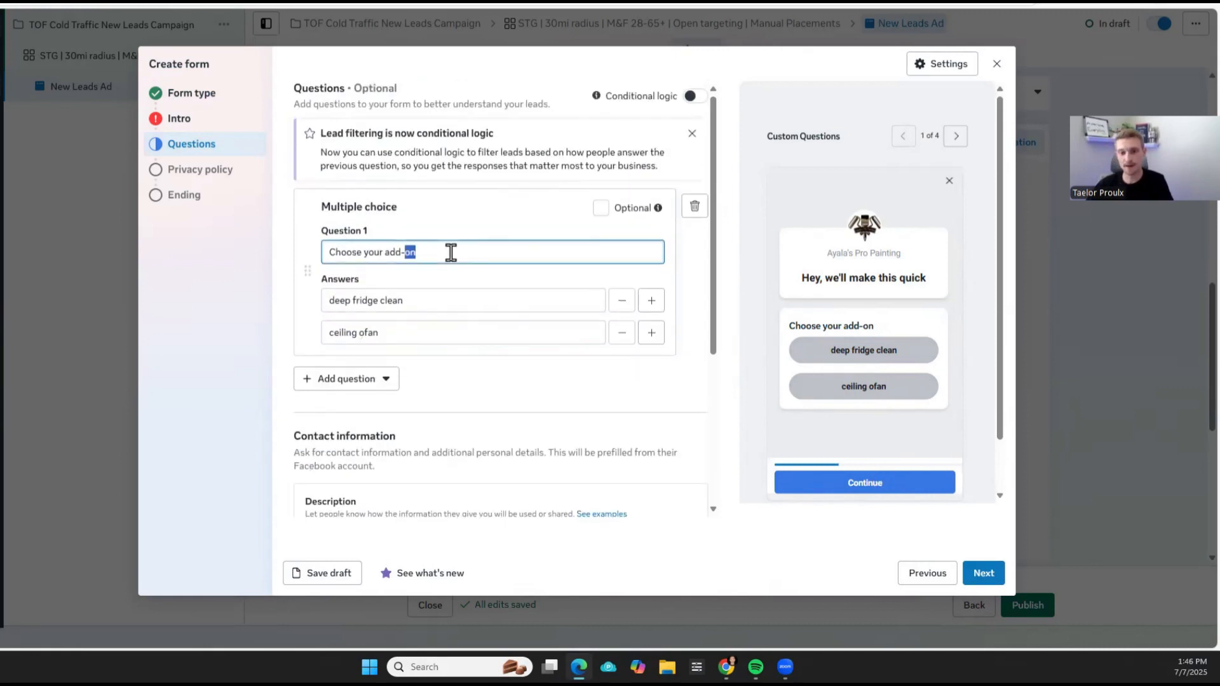
key("BackSpace")
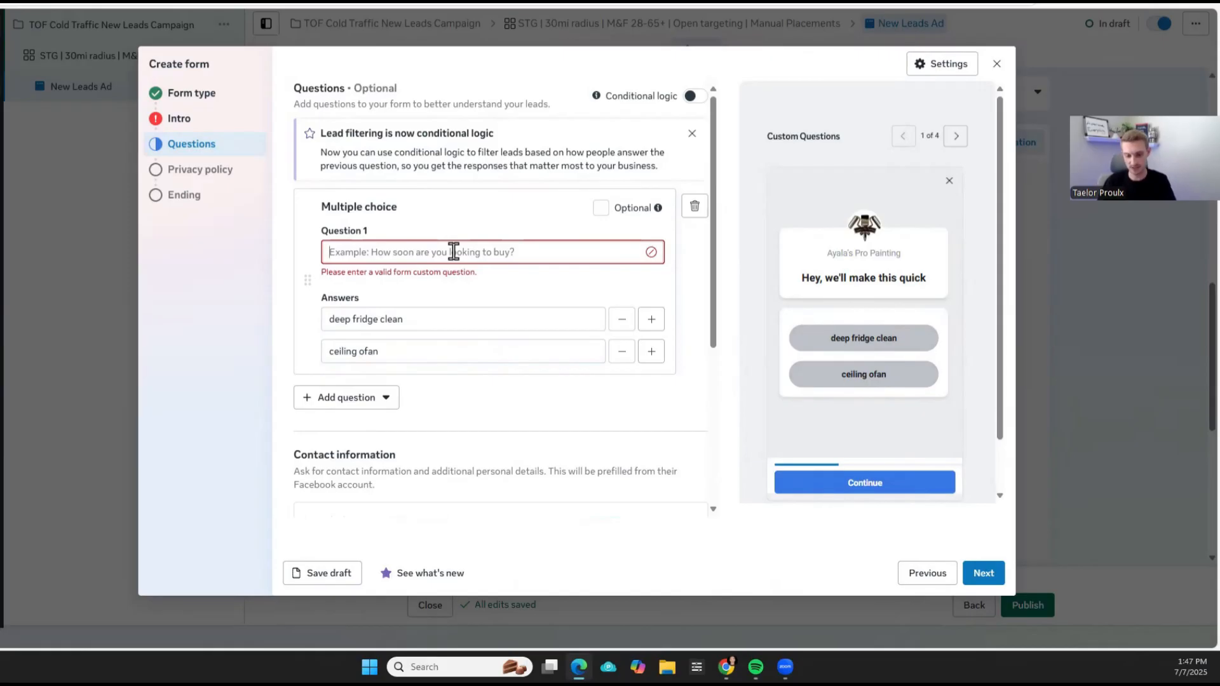
type("Is y")
key("BackSpace")
key("BackSpace")
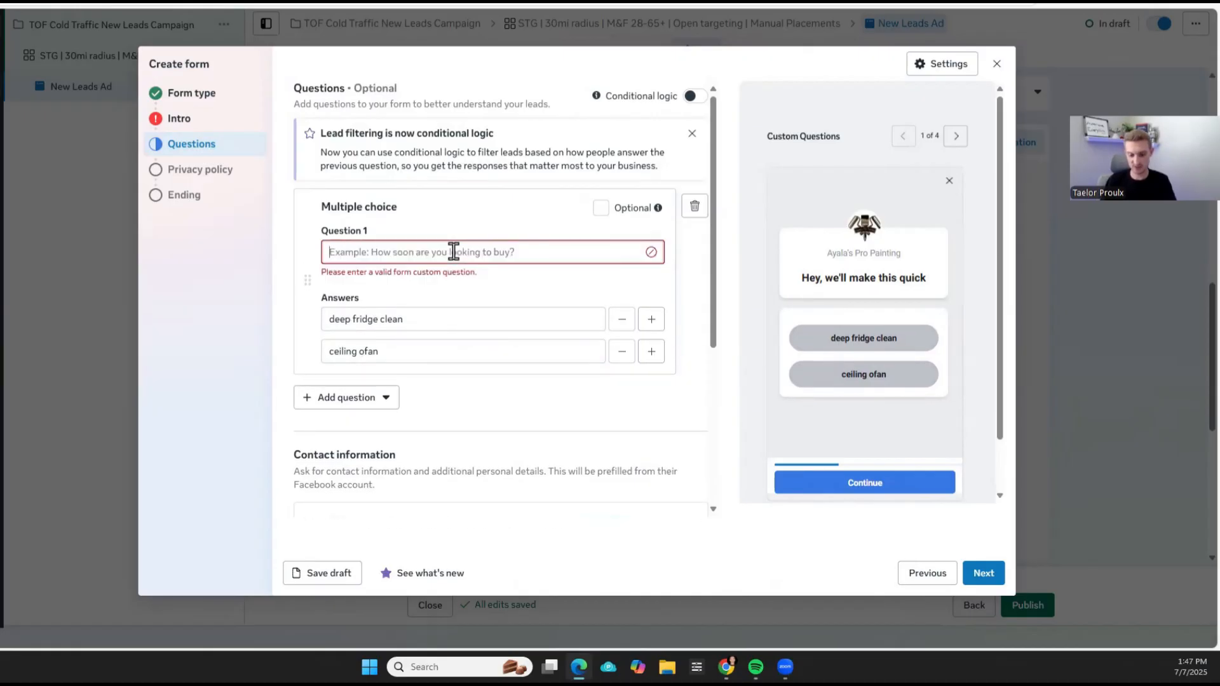
type("Has your garage door")
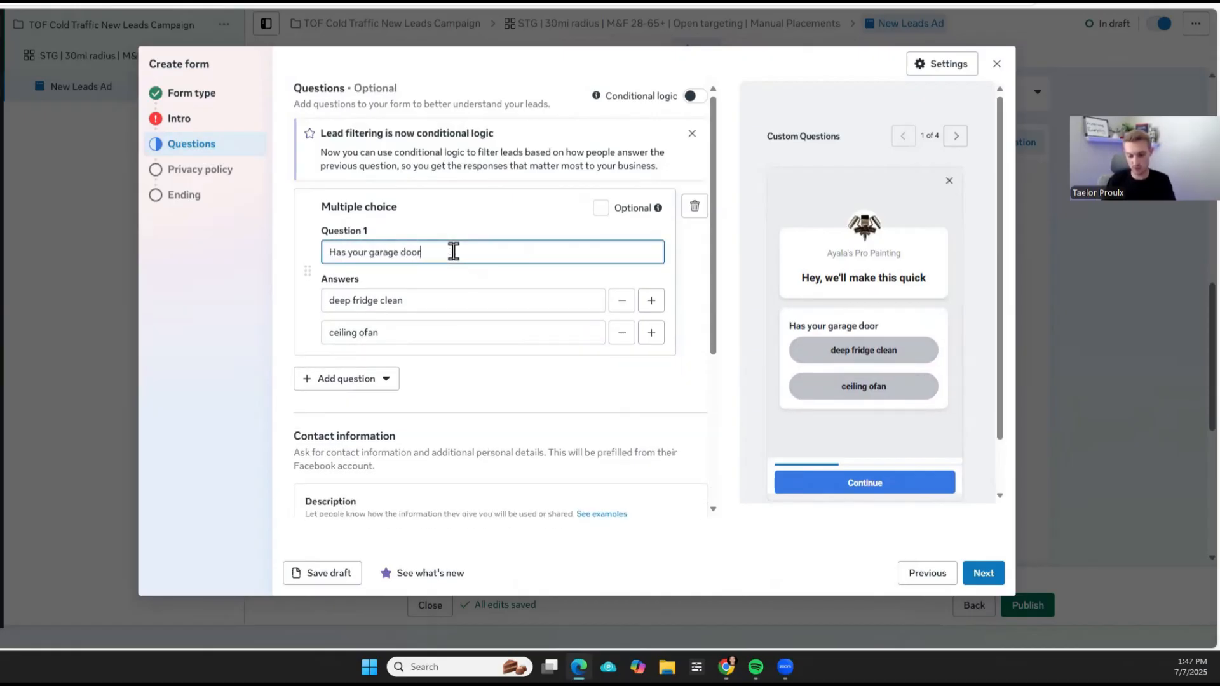
type(" been making noises lat")
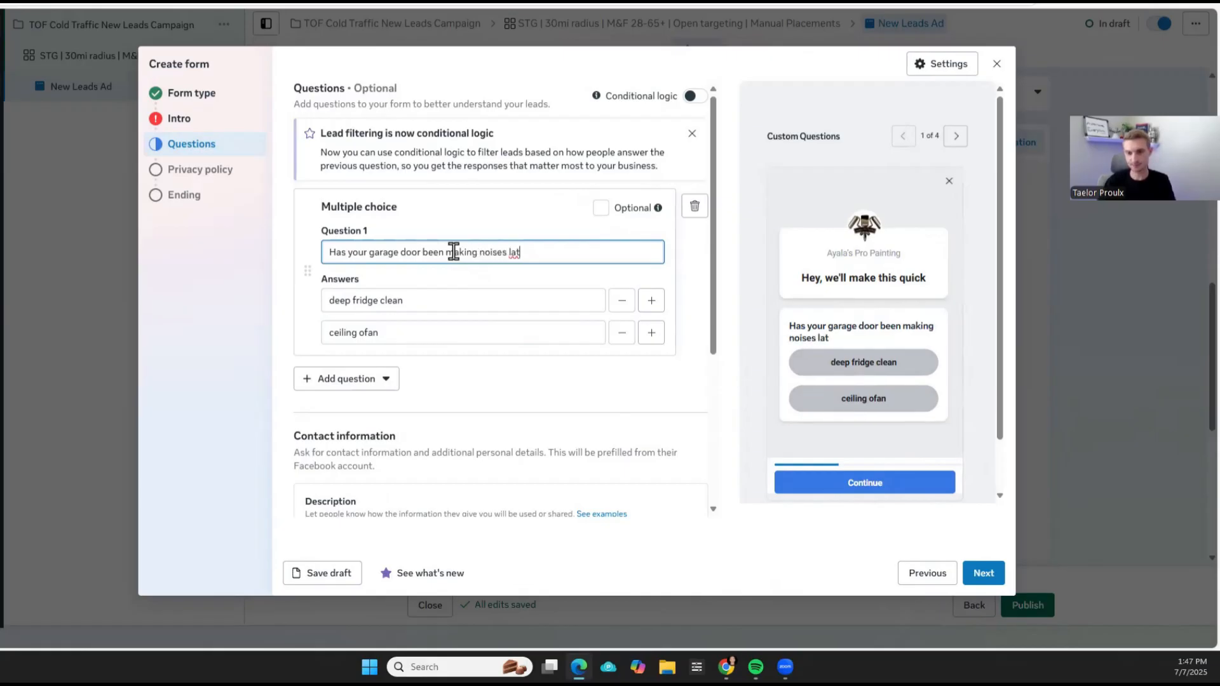
type("ely?")
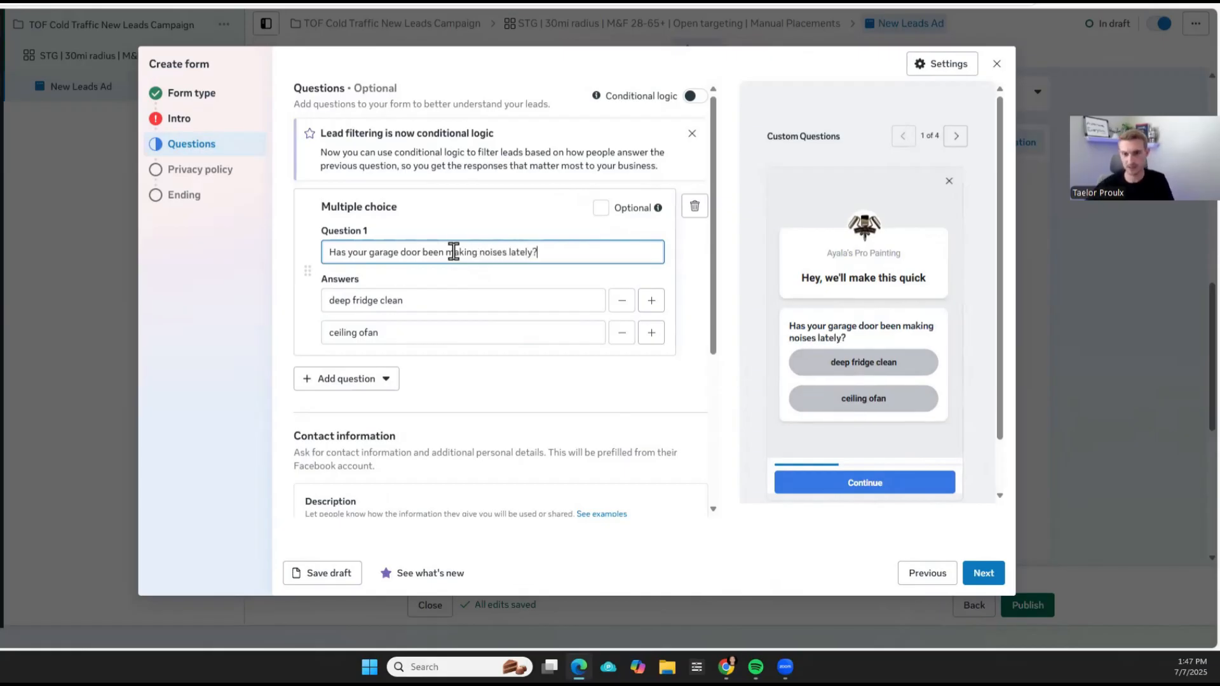
Replace the two existing answers to the garage door question with "Yes" and "No"
triple_click(406, 298)
key("BackSpace")
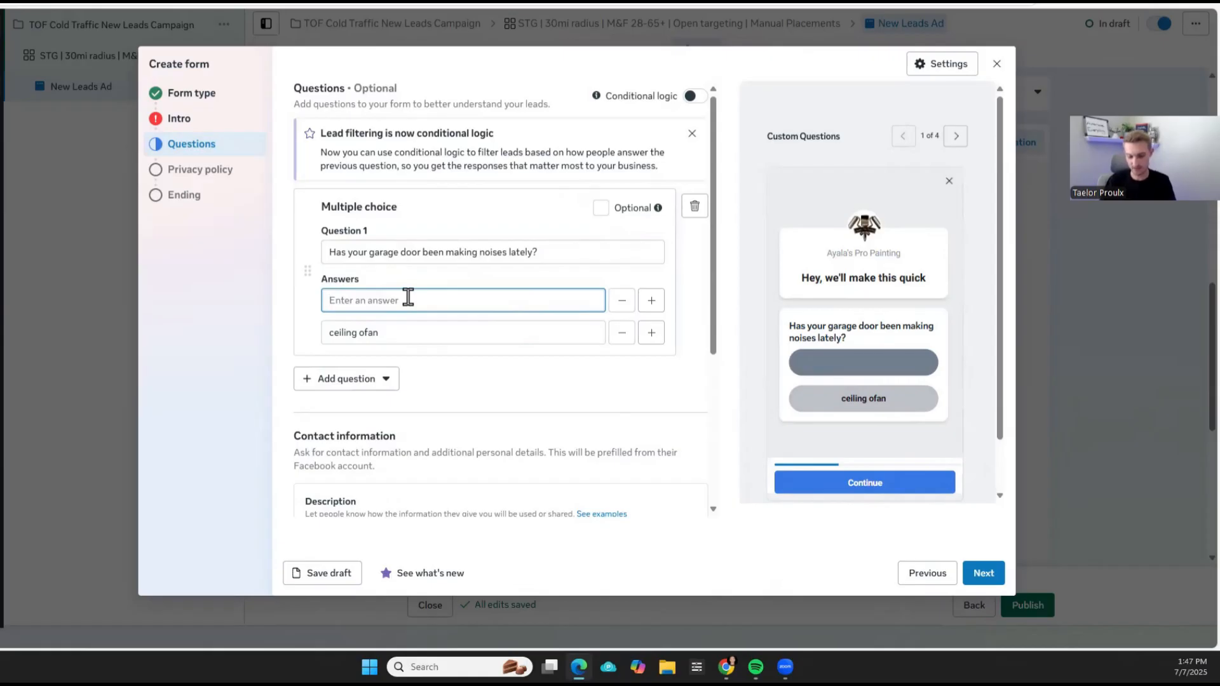
type("Yes")
left_click(403, 333)
triple_click(403, 332)
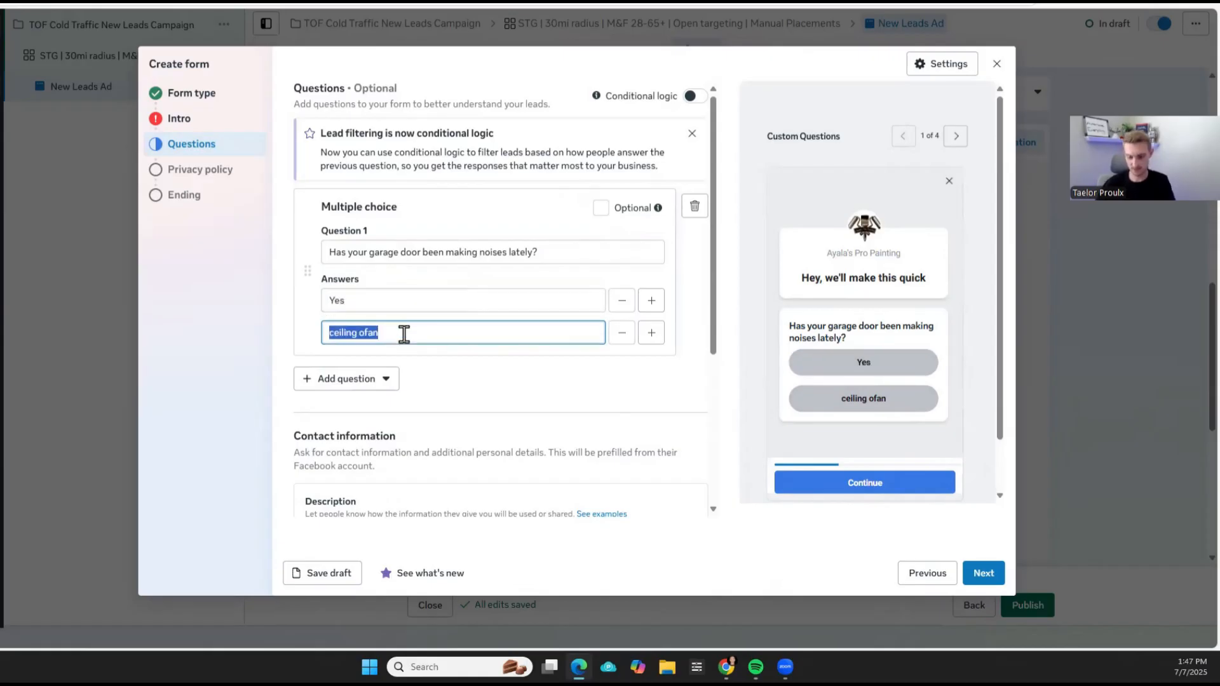
type("No")
Add "It's noisy" and "N/A" as the third and fourth answers to the garage door question
left_click(651, 332)
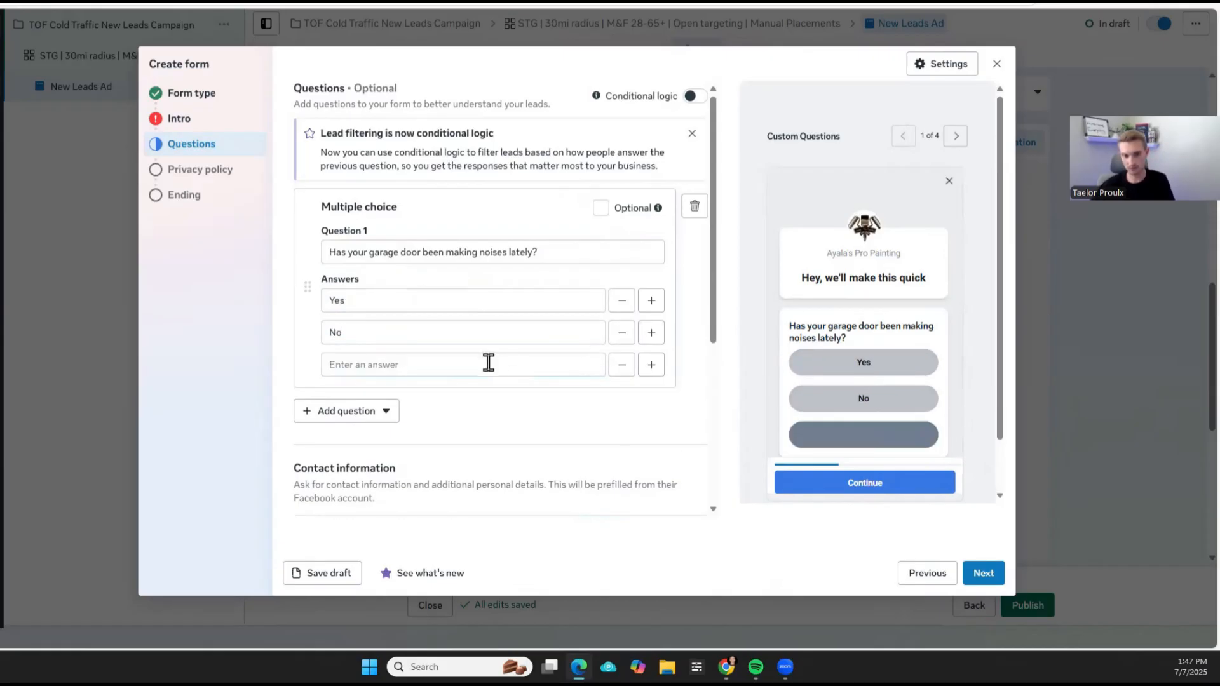
left_click(487, 363)
type("It's noisy")
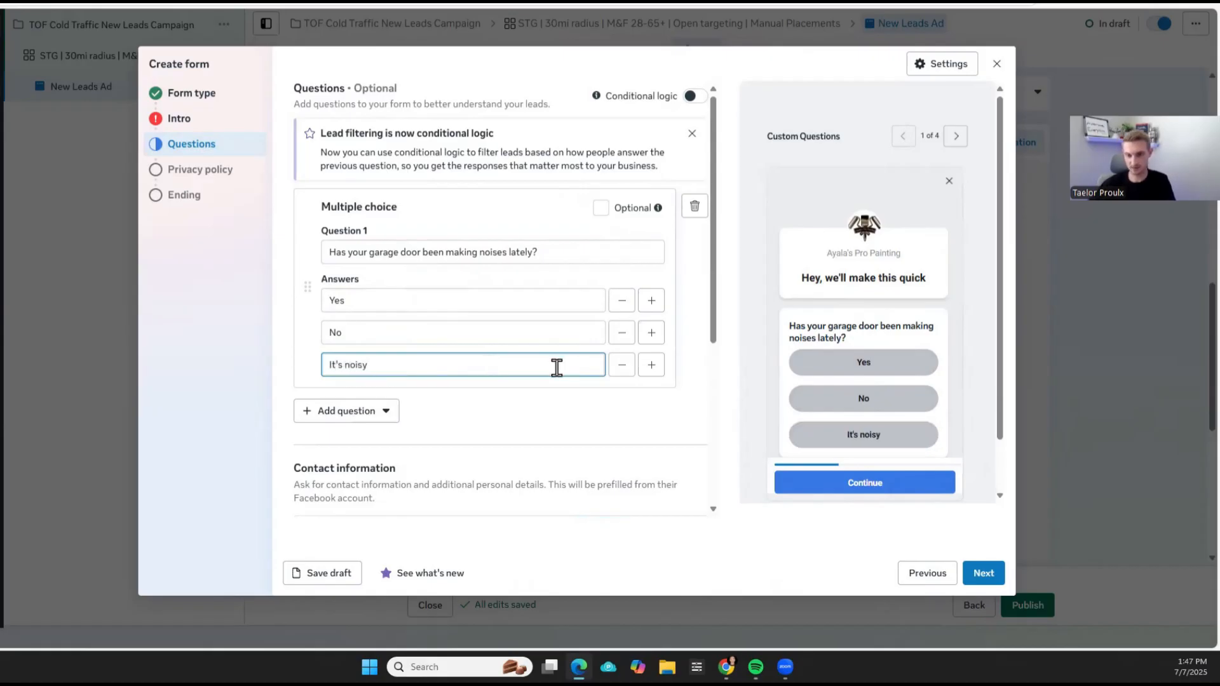
left_click(651, 365)
left_click(472, 399)
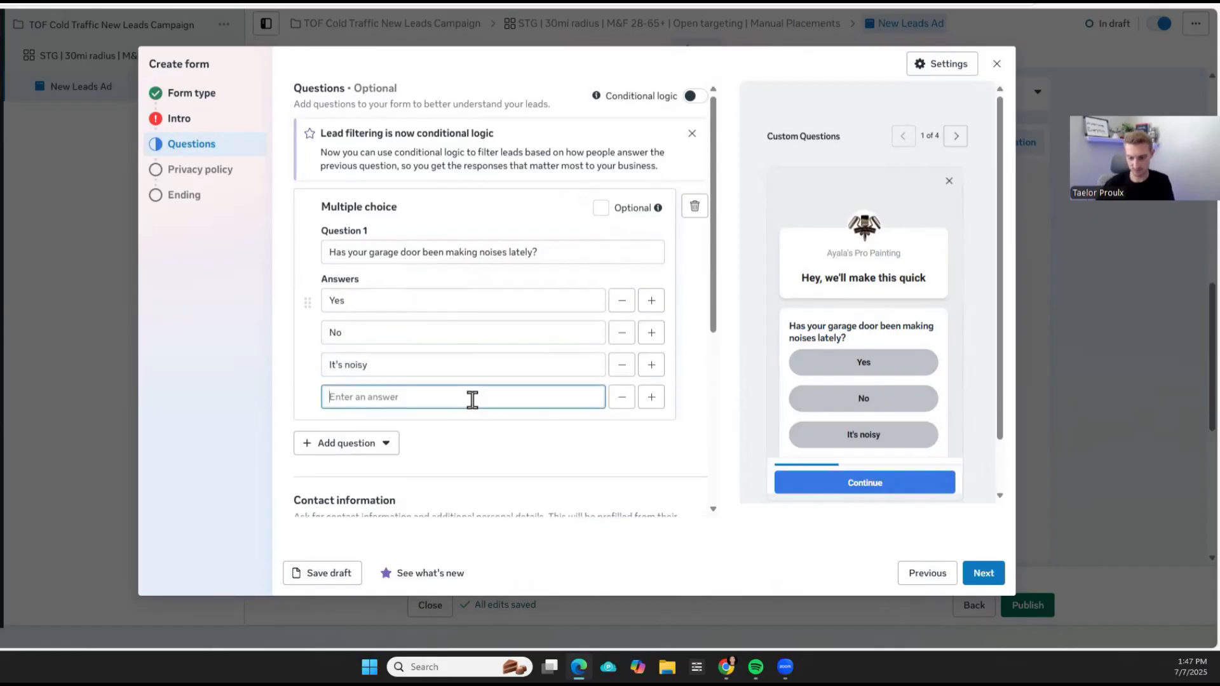
type("N/A")
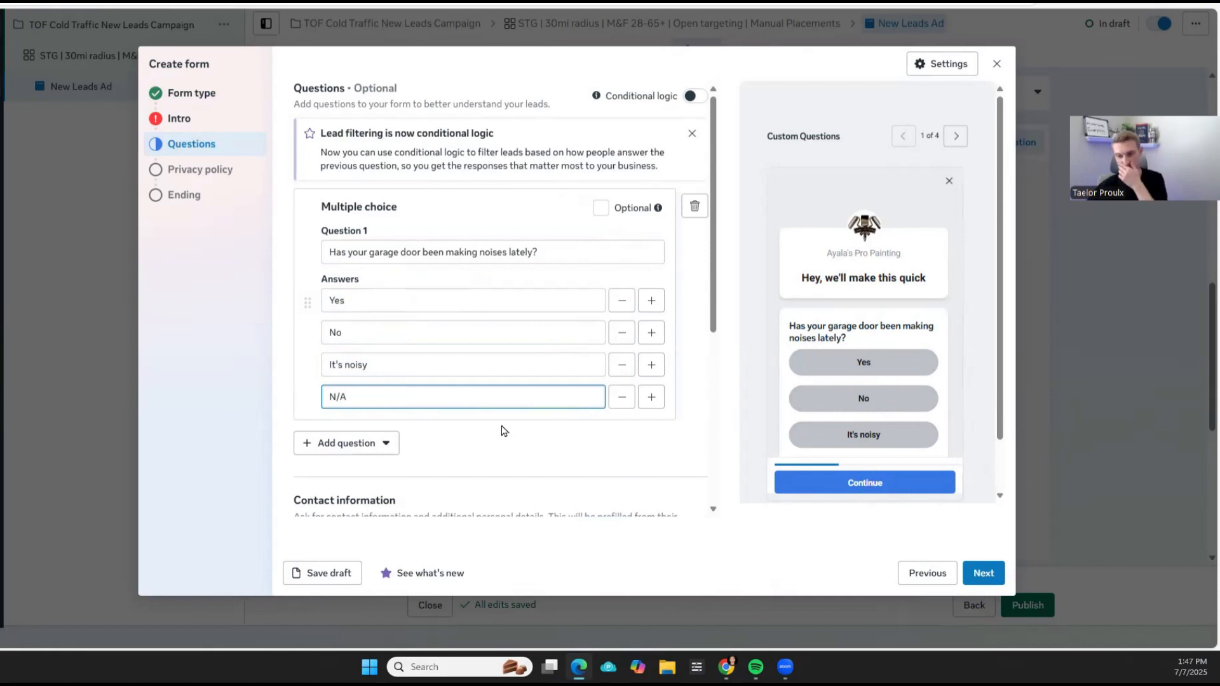
scroll(502, 428, "down", 3)
scroll(414, 199, "up", 3)
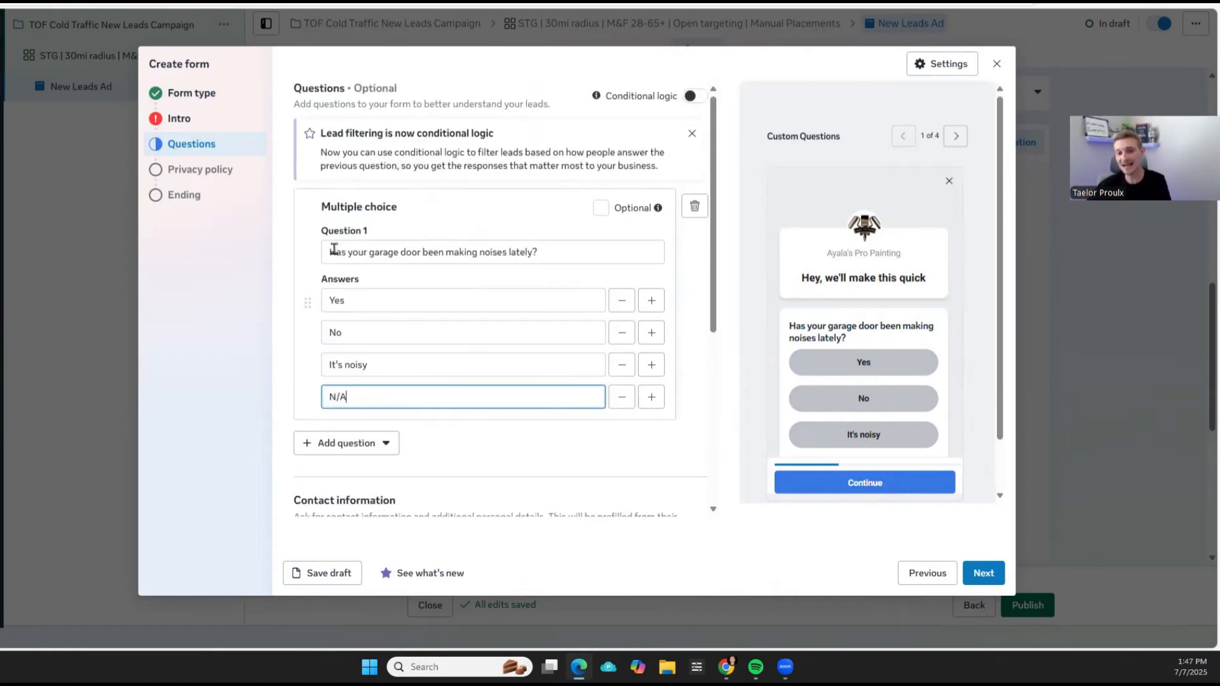
scroll(826, 398, "down", 1)
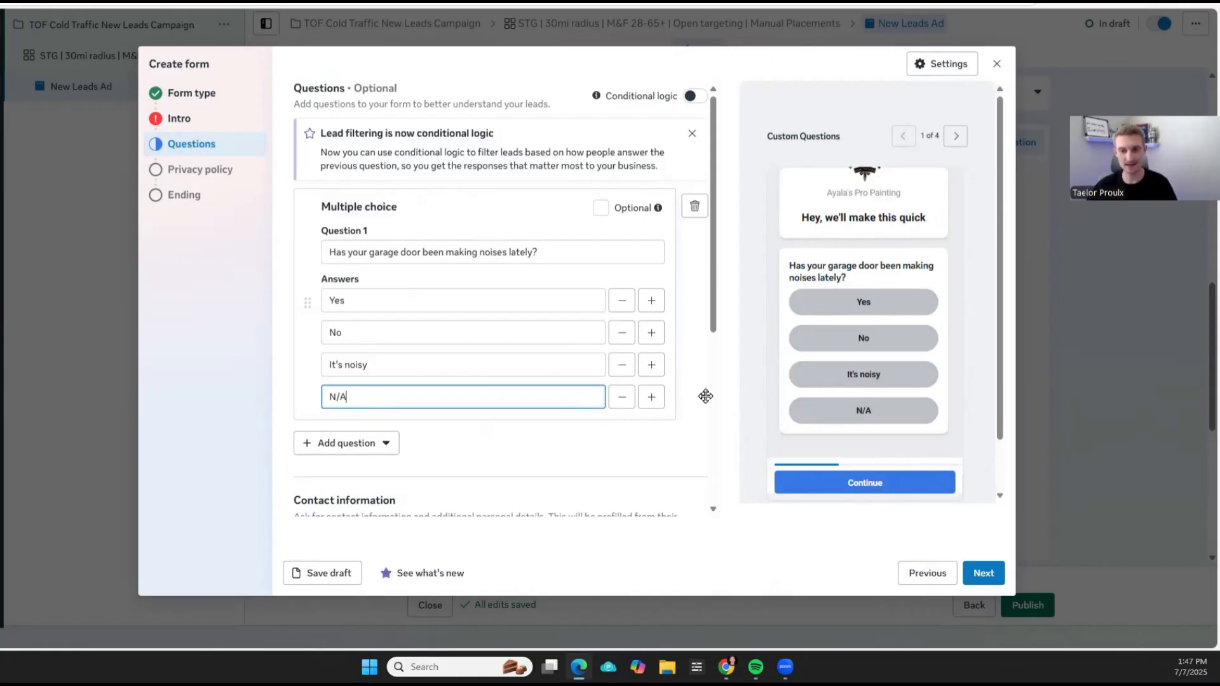
Review the form's privacy policy section and its link field, and close the lead form without saving it
left_click(187, 170)
left_click(366, 174)
left_click(558, 450)
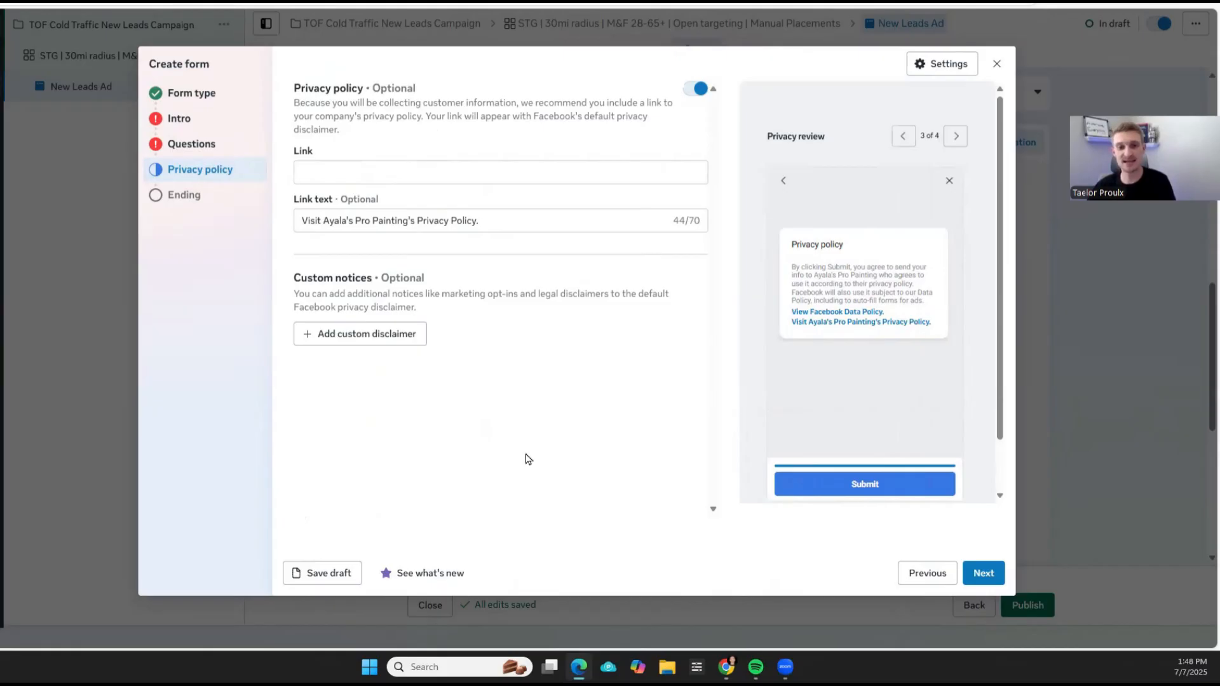
left_click_drag(296, 99, 381, 89)
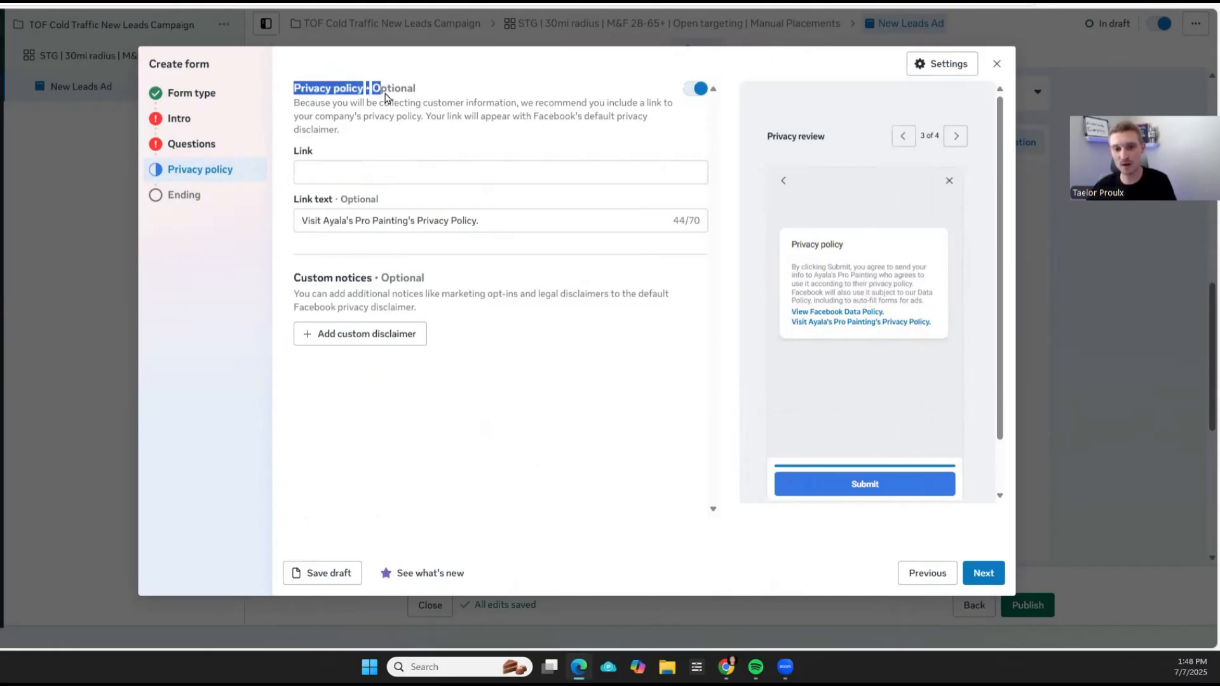
left_click(513, 391)
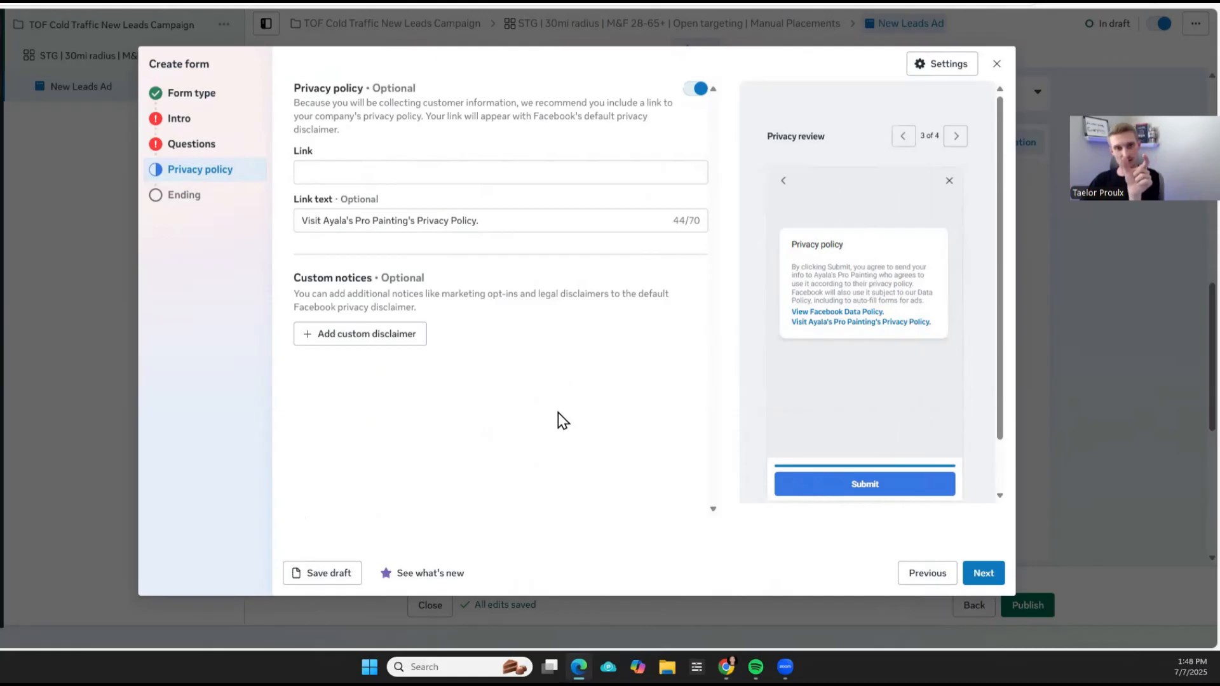
left_click(316, 172)
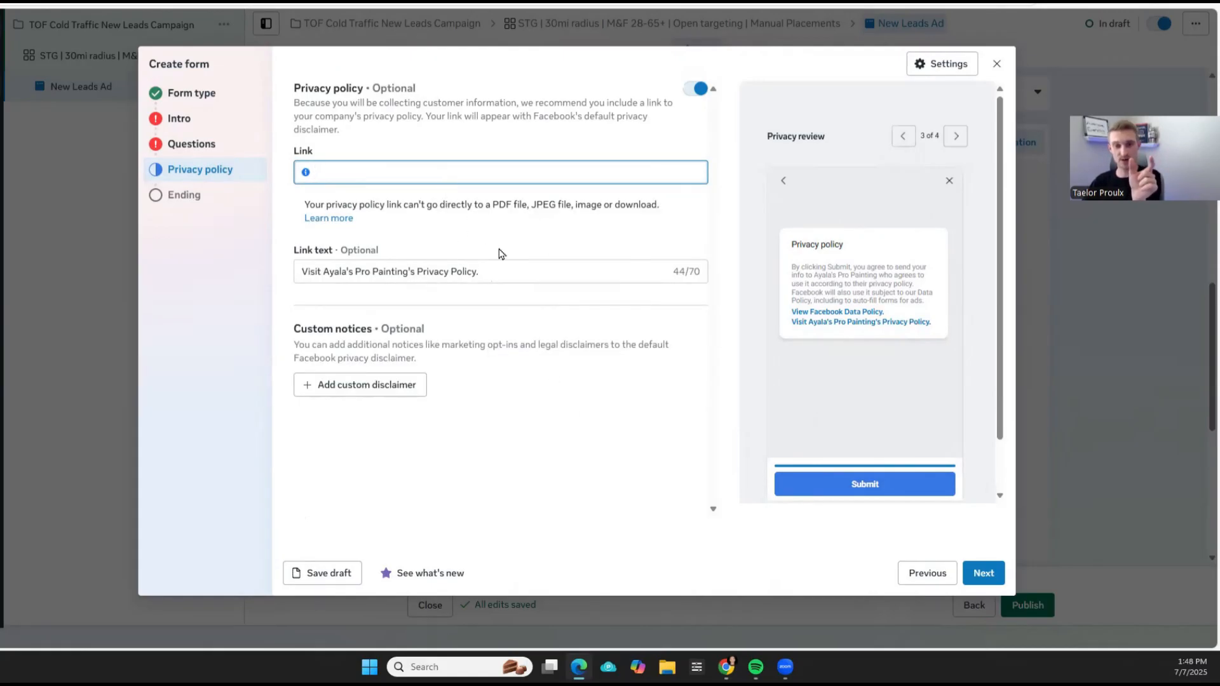
left_click(996, 63)
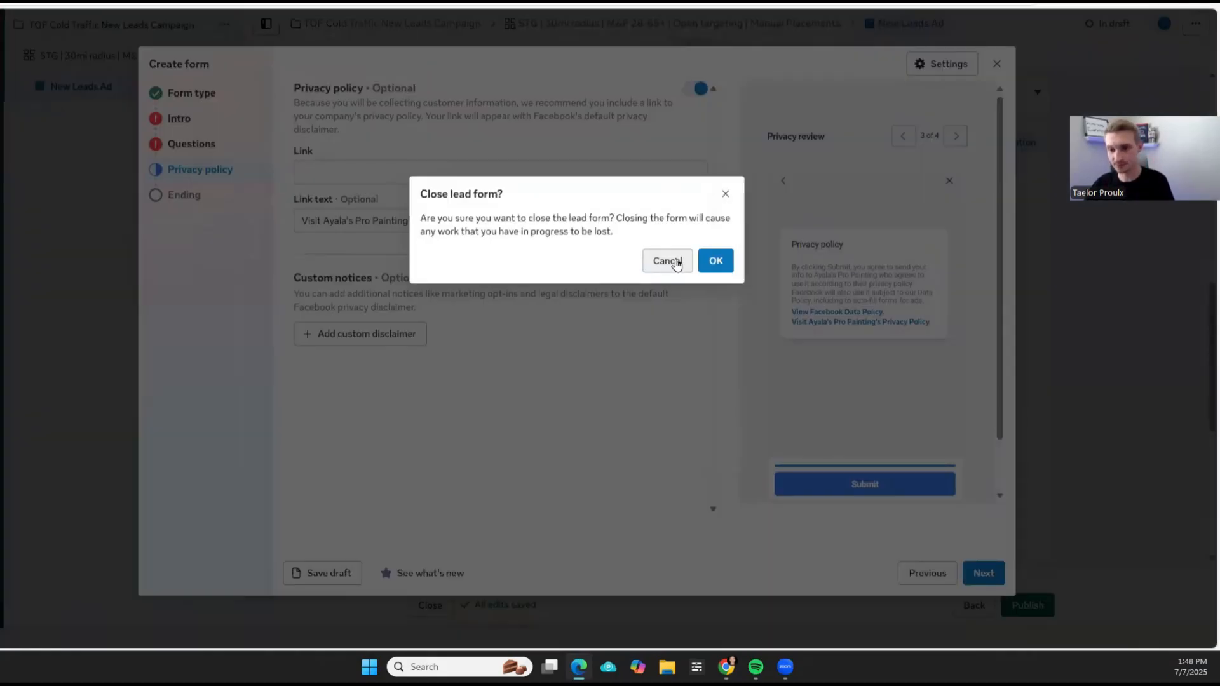
left_click(716, 260)
scroll(313, 261, "down", 6)
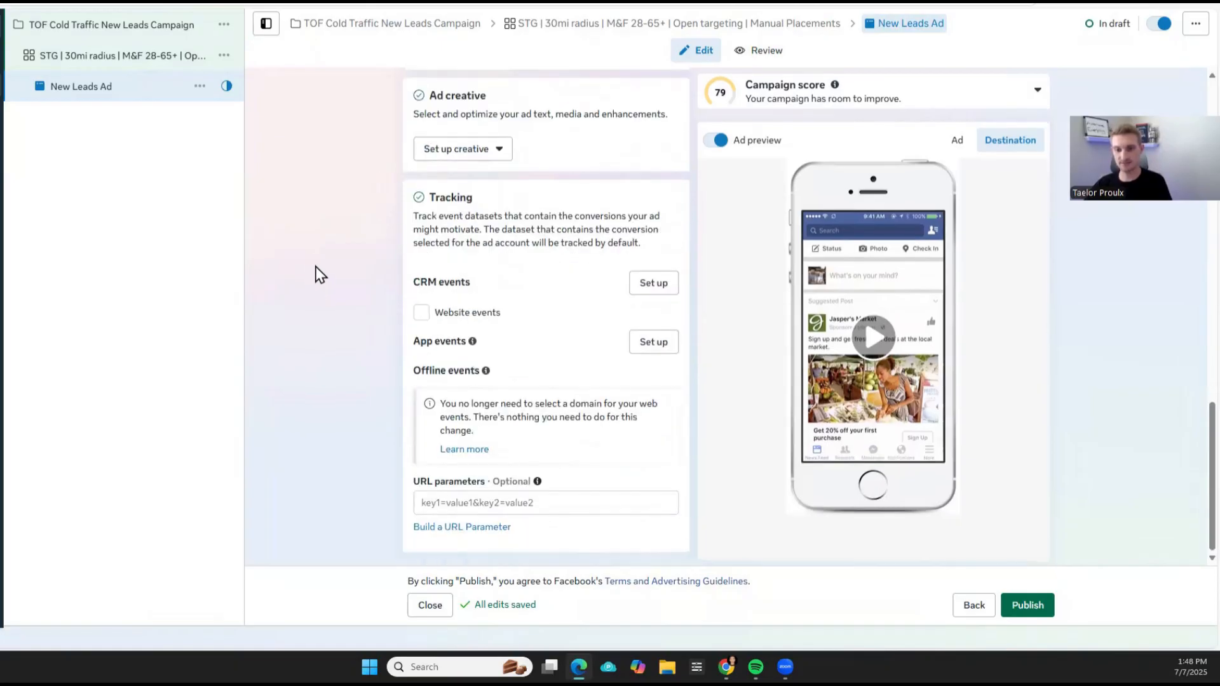
scroll(318, 275, "up", 2)
left_click(474, 285)
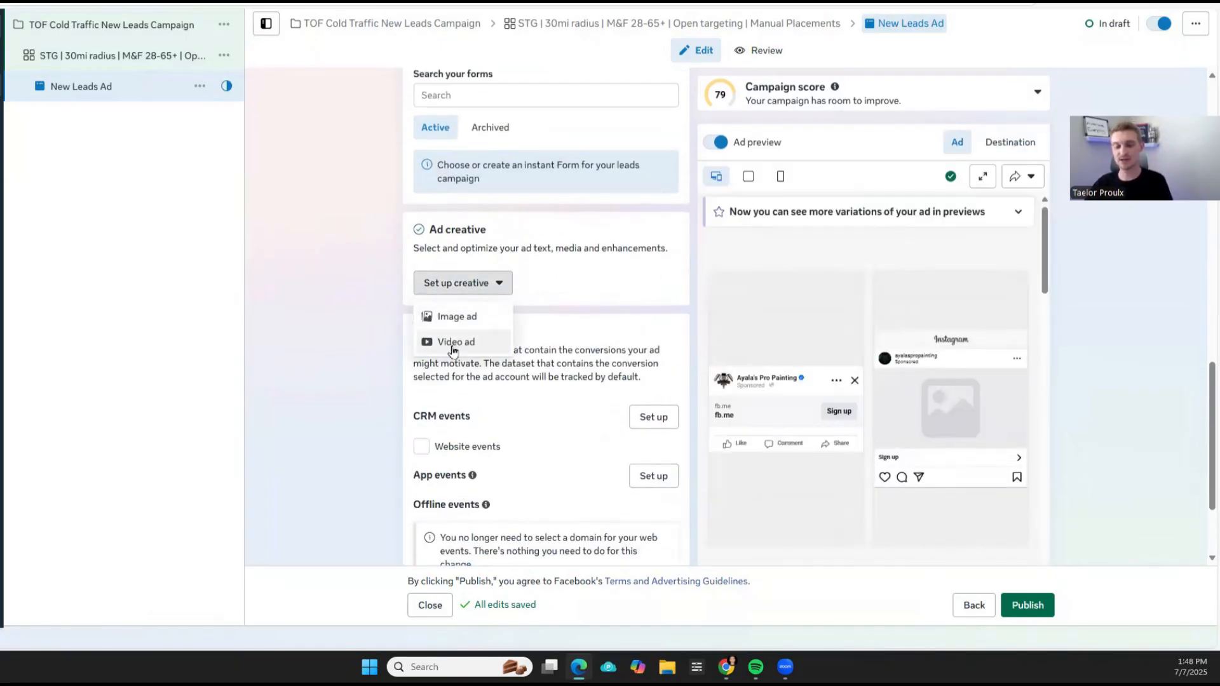
left_click(483, 318)
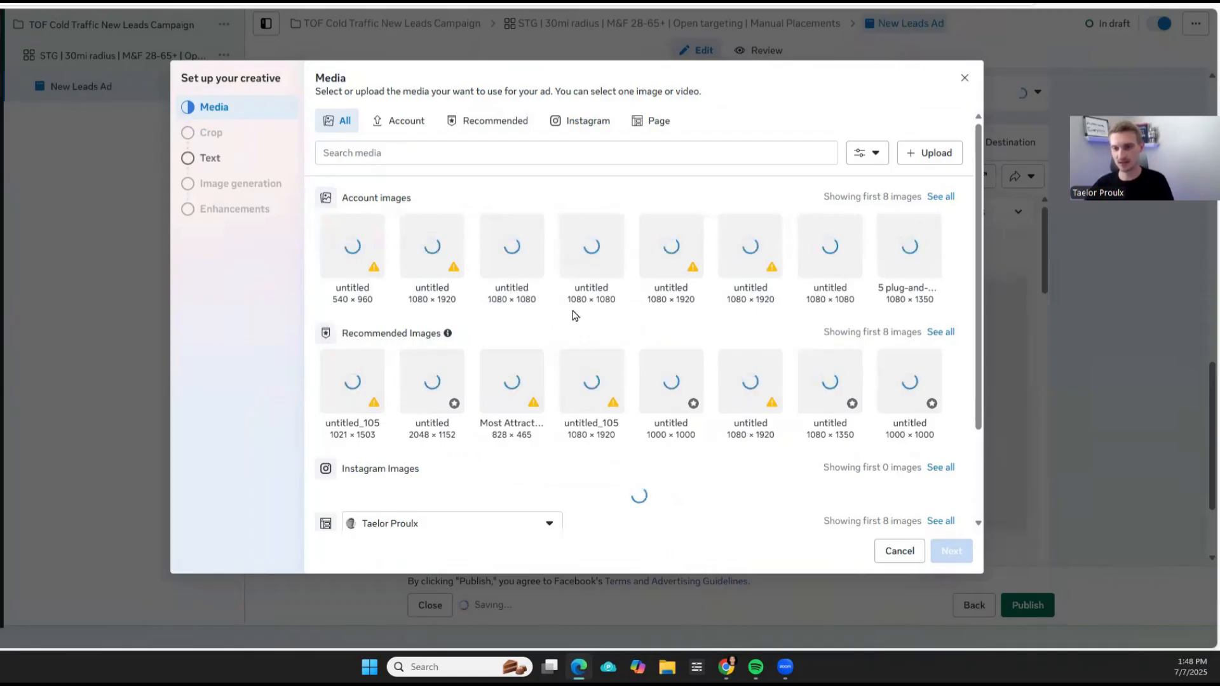
left_click(422, 260)
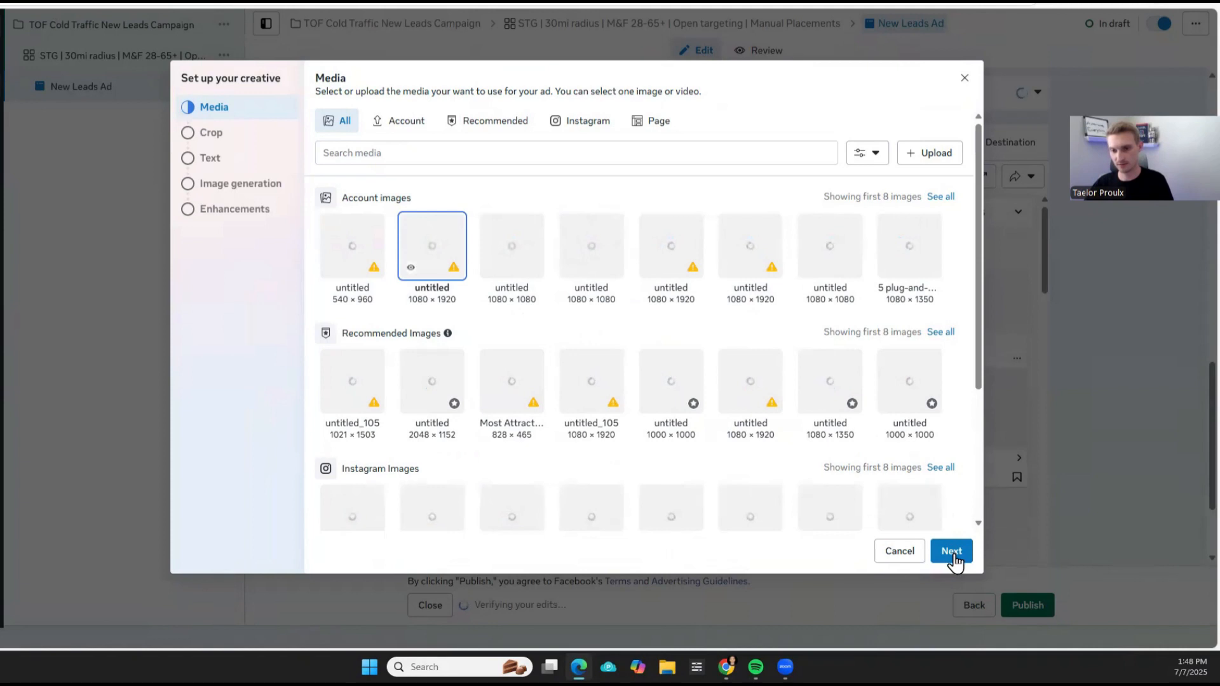
left_click(951, 551)
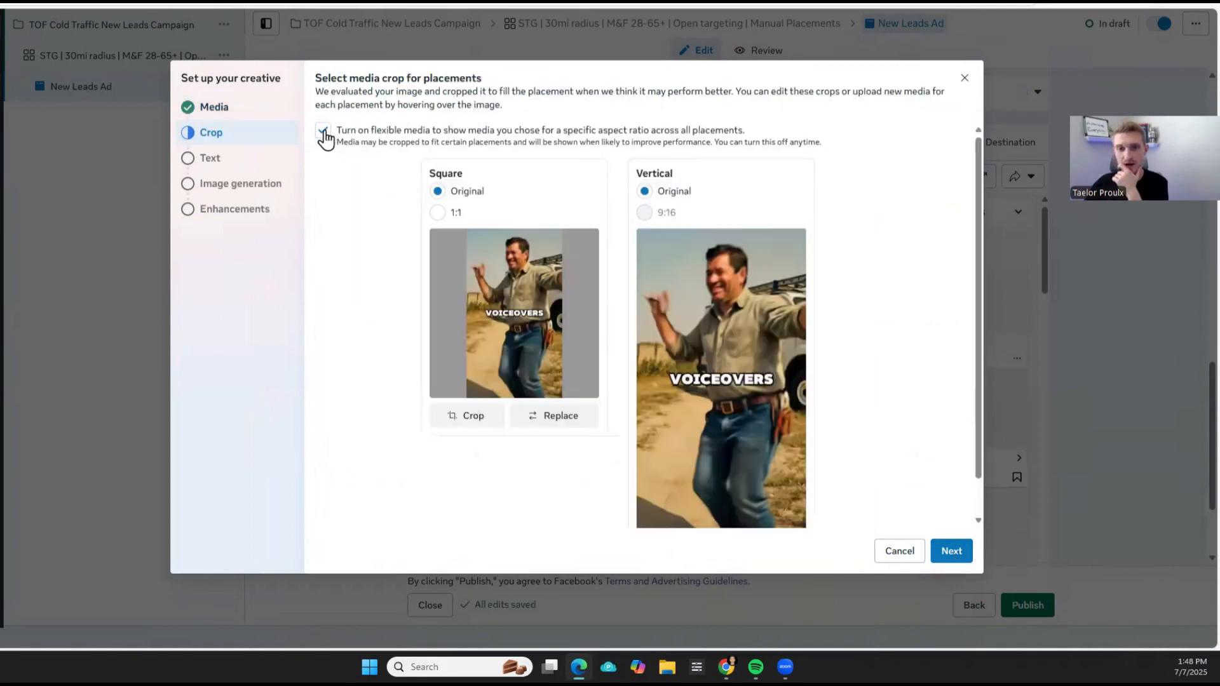
left_click(900, 551)
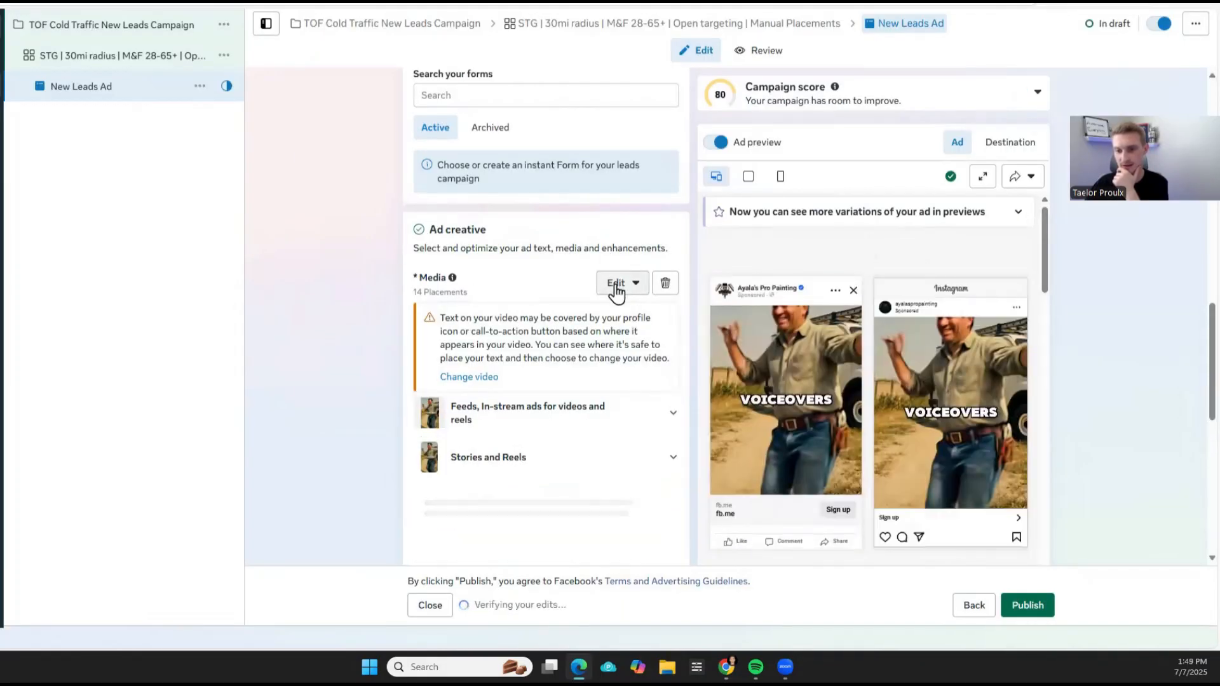
left_click(676, 290)
Set up the creative as an image ad and choose the seventh Instagram image, the 1440 × 1800 kitchen photo with the dark island
left_click(430, 287)
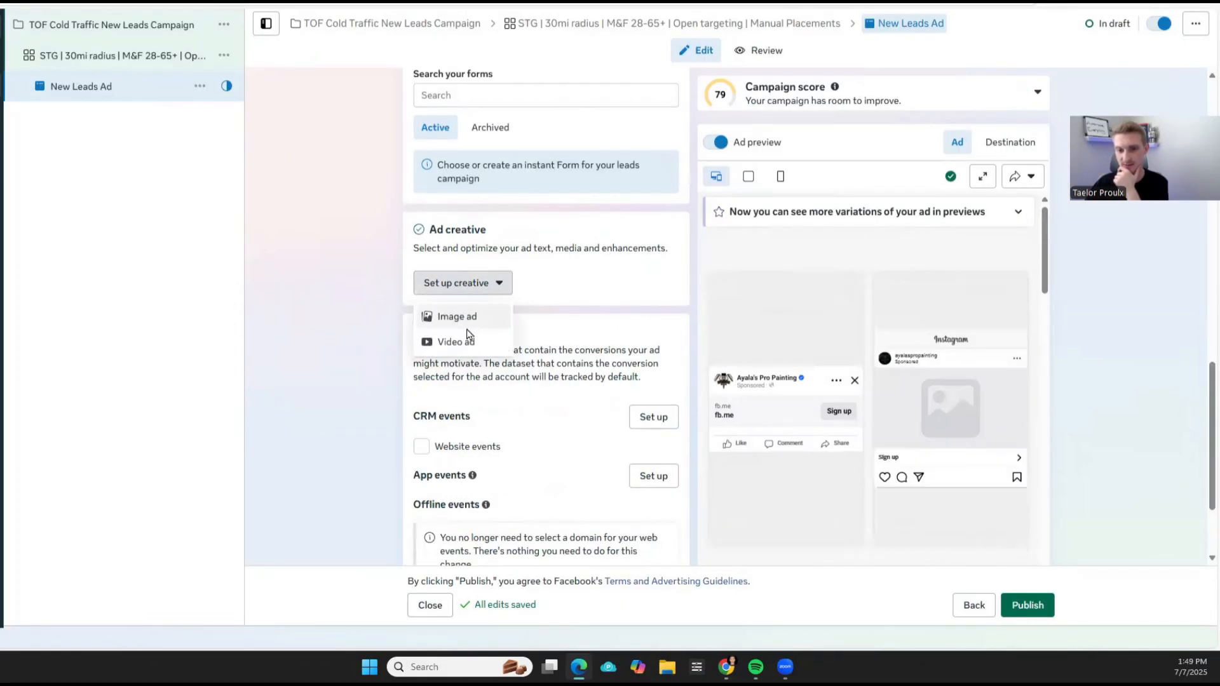
left_click(445, 316)
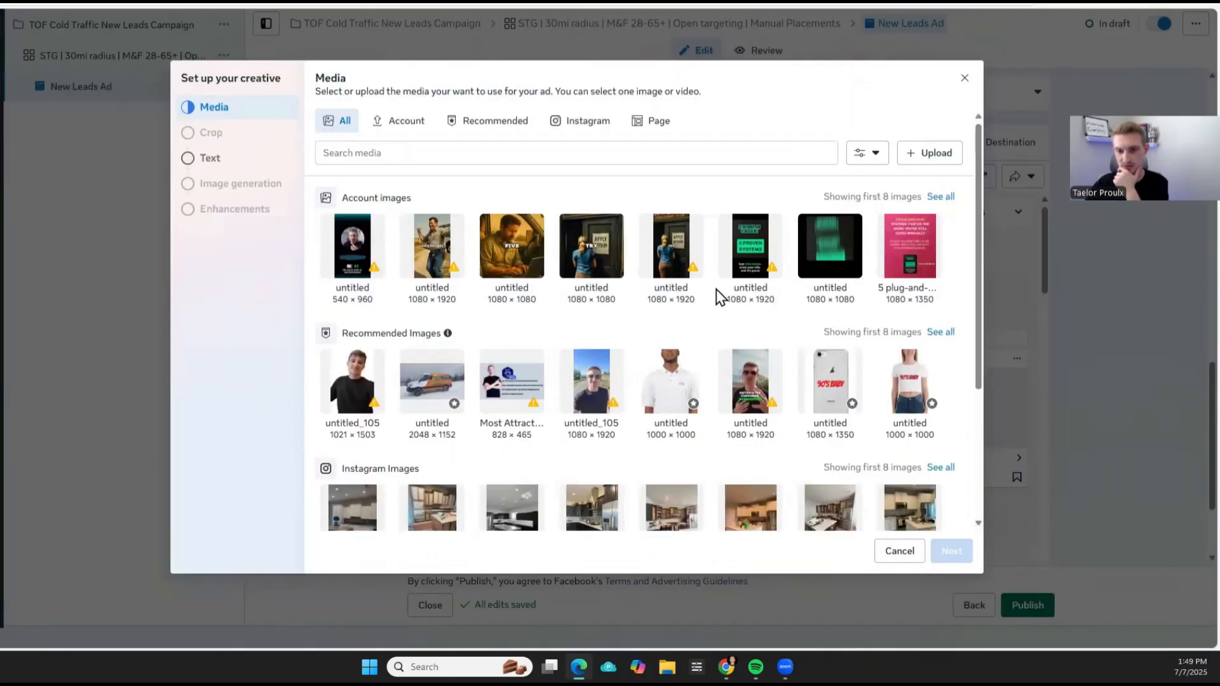
scroll(591, 356, "down", 3)
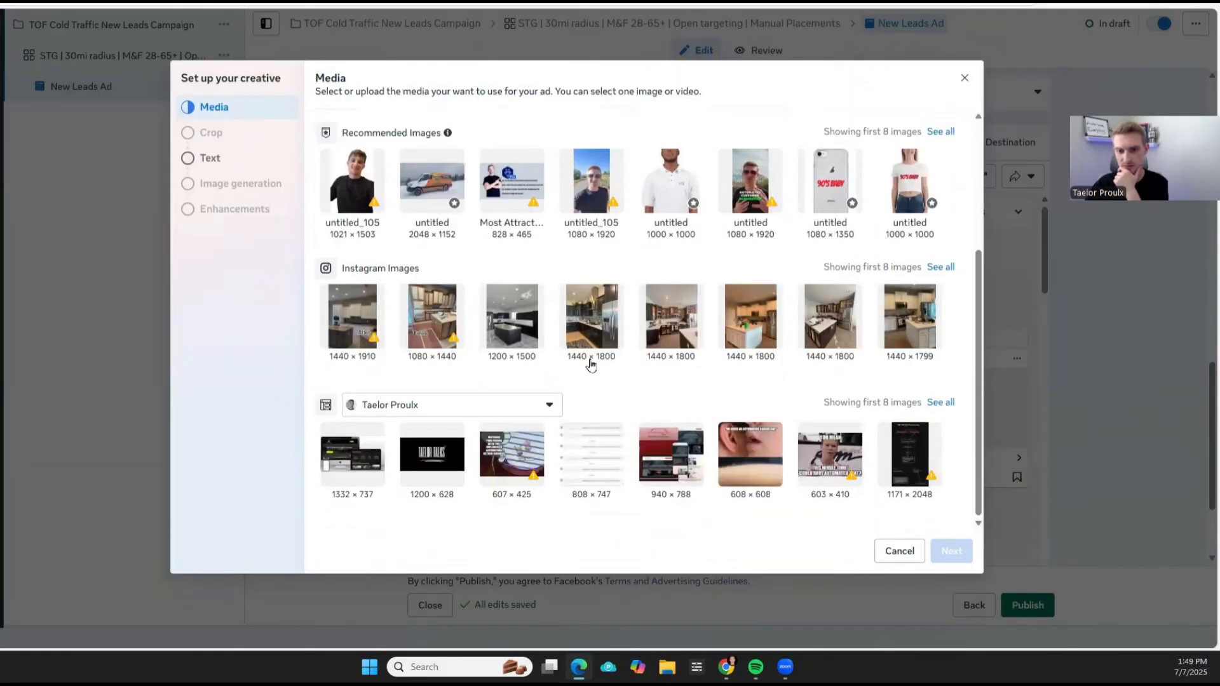
left_click(671, 334)
scroll(879, 386, "up", 3)
scroll(852, 400, "down", 2)
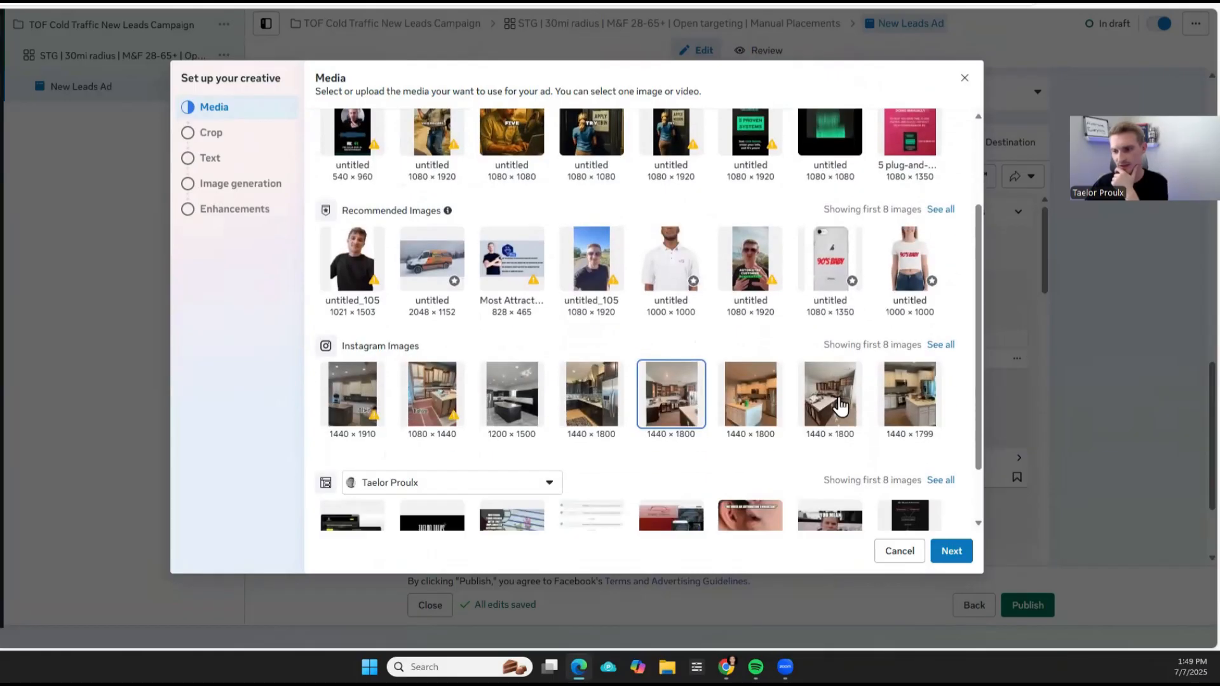
left_click(829, 385)
Advance the creative setup to the enhancements, keeping the original crops, leaving the text blank and skipping AI image generation
left_click(943, 549)
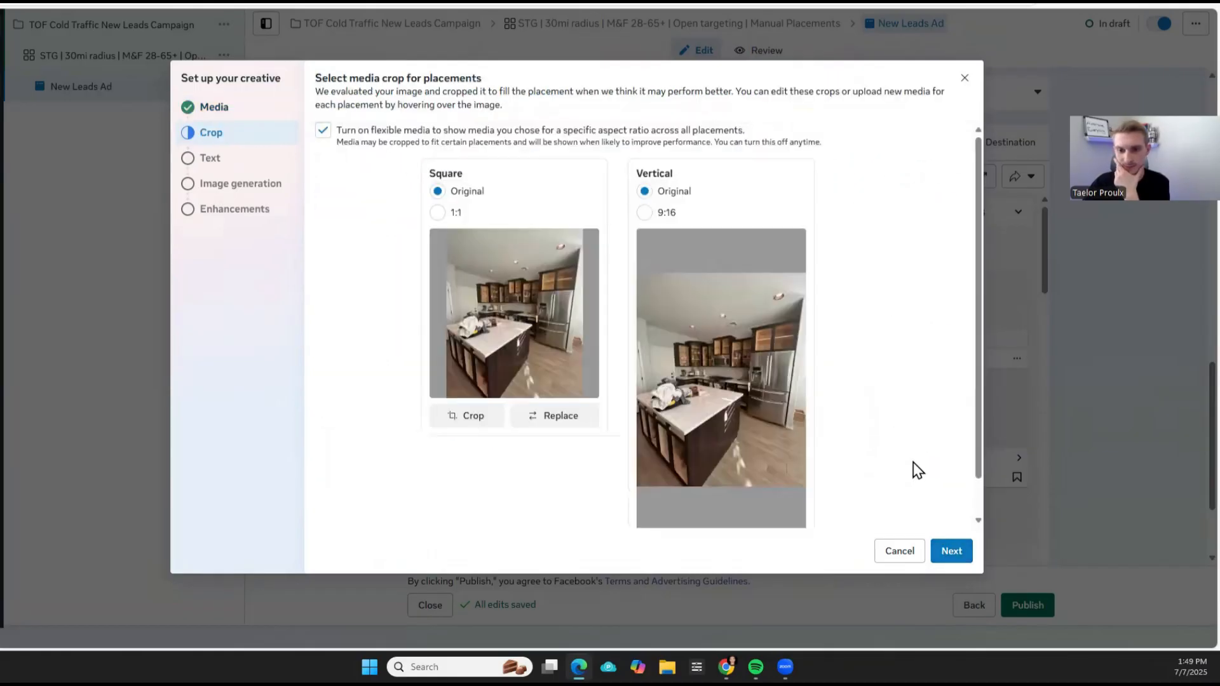
left_click(954, 551)
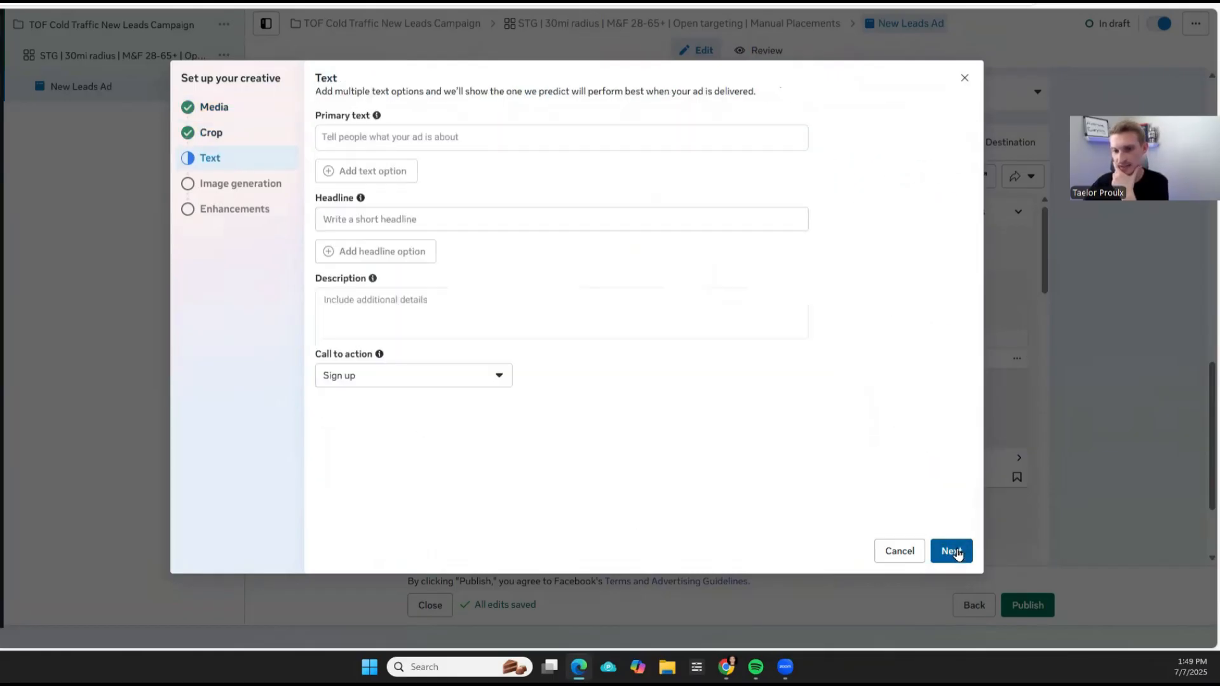
left_click(953, 551)
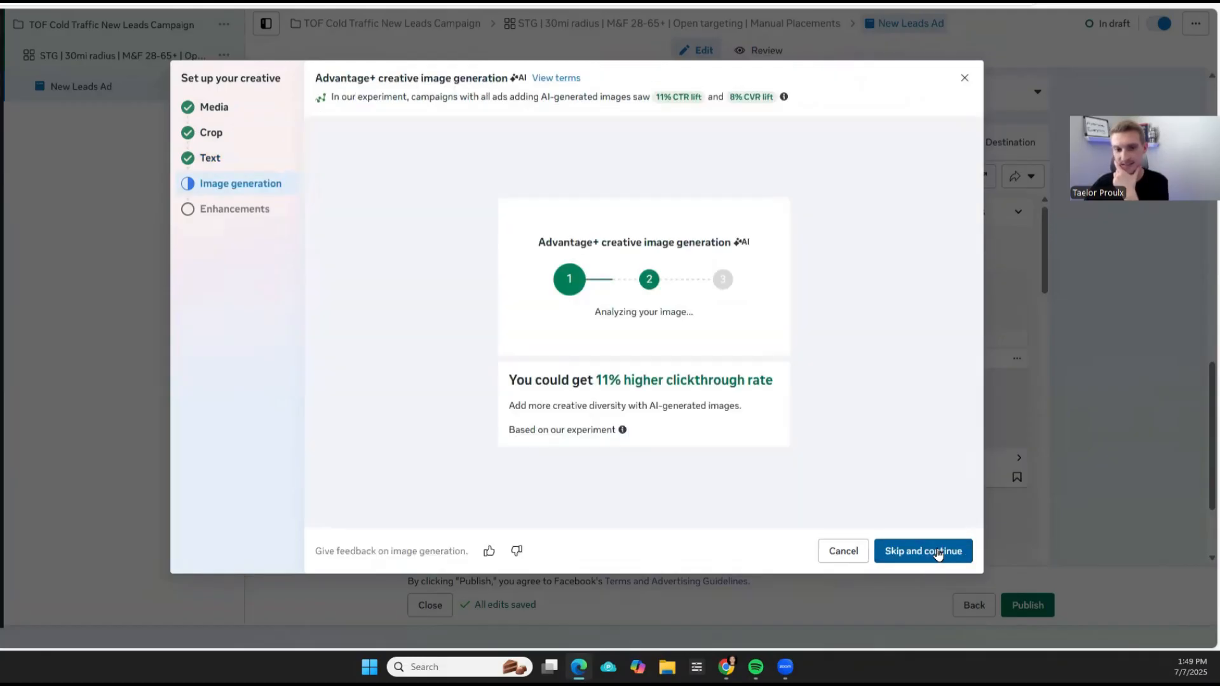
left_click(938, 552)
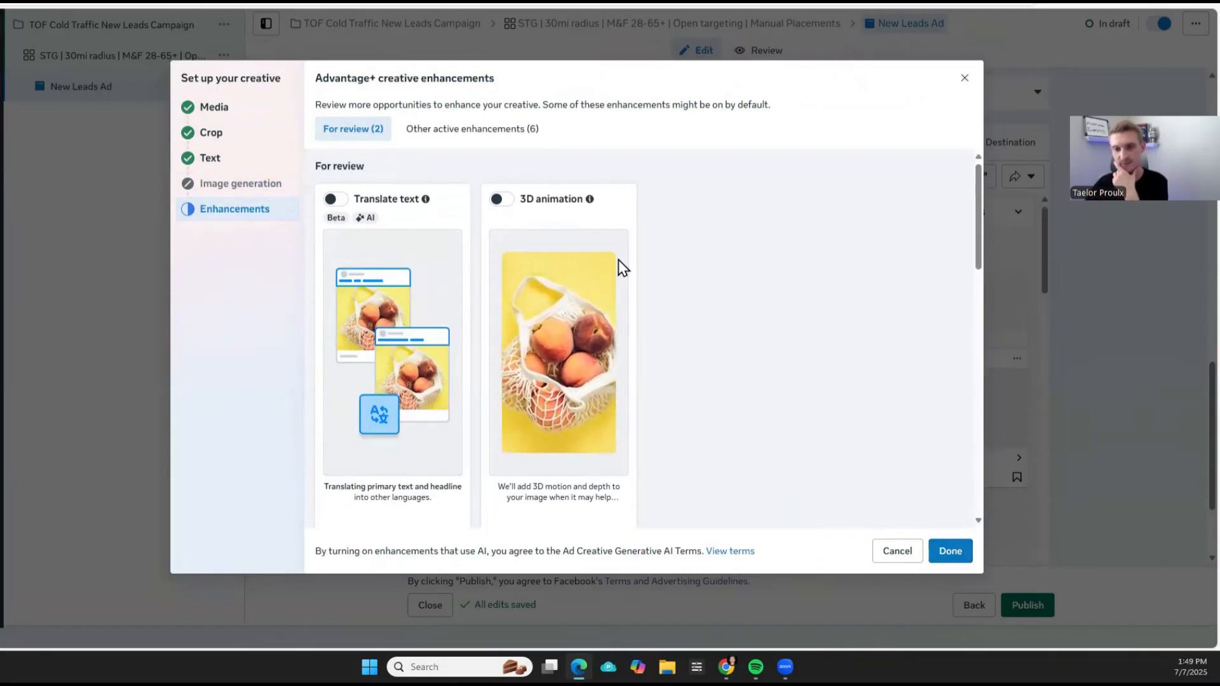
Try turning off the visual touch-ups and music enhancements, and close the creative setup without applying them
scroll(743, 204, "down", 2)
scroll(732, 247, "up", 2)
scroll(736, 254, "down", 2)
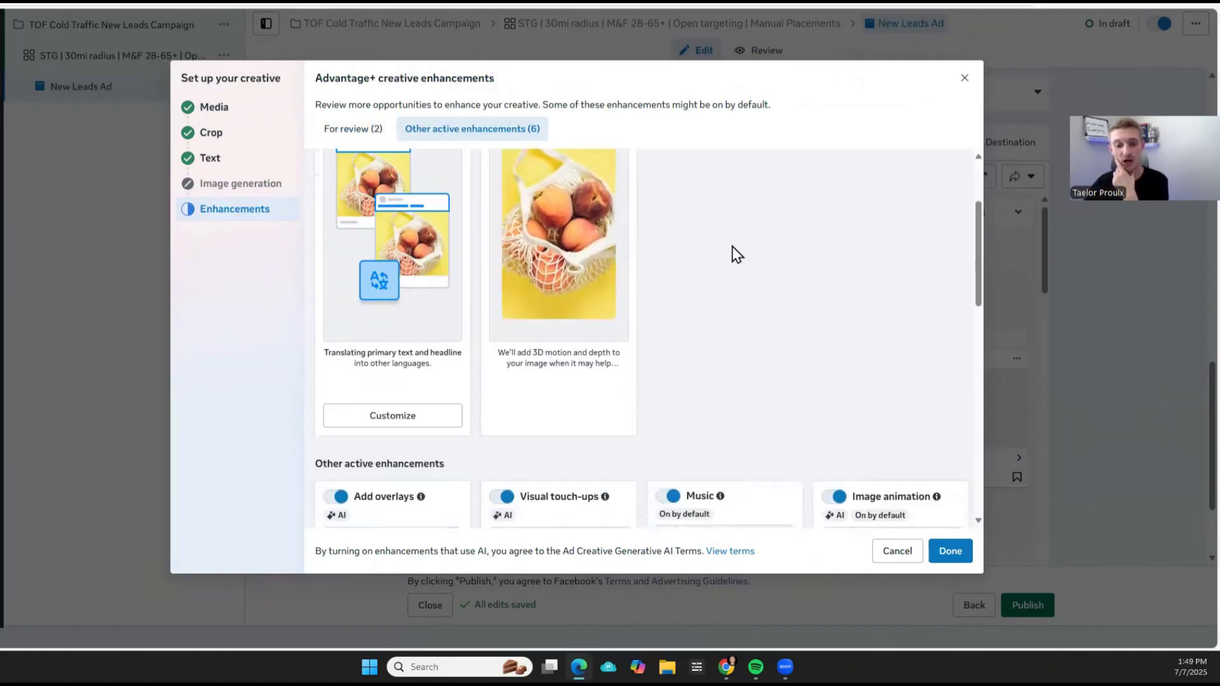
scroll(731, 260, "down", 2)
scroll(727, 269, "up", 4)
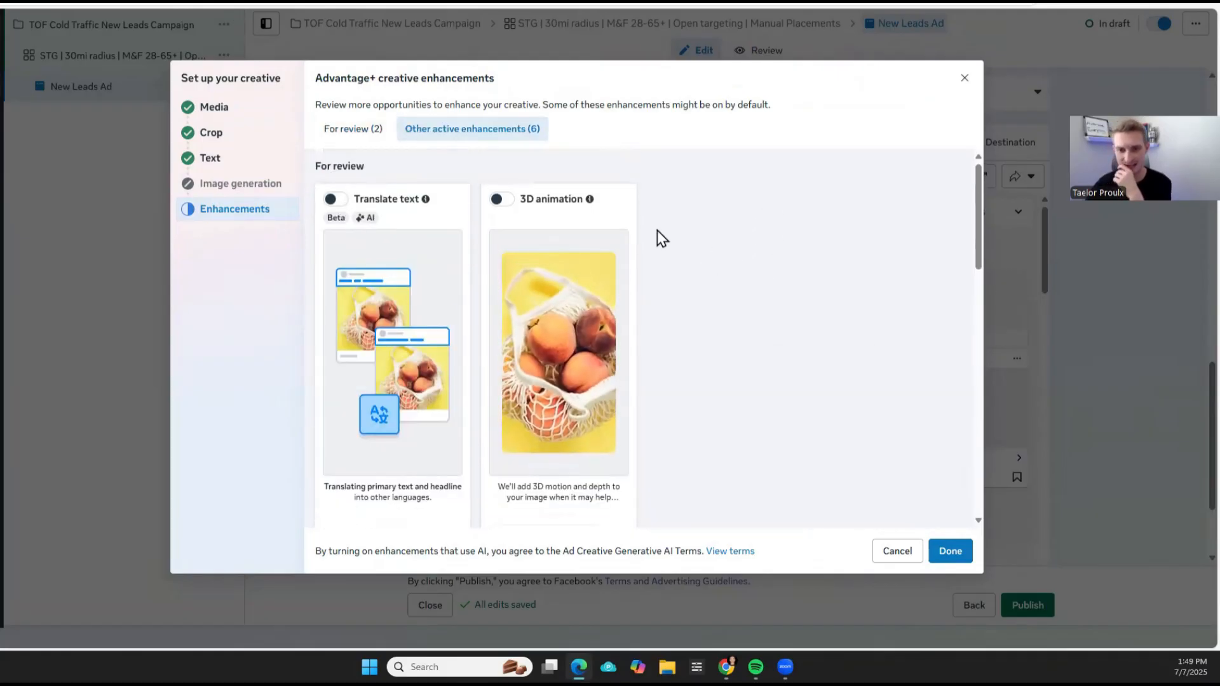
scroll(711, 237, "down", 6)
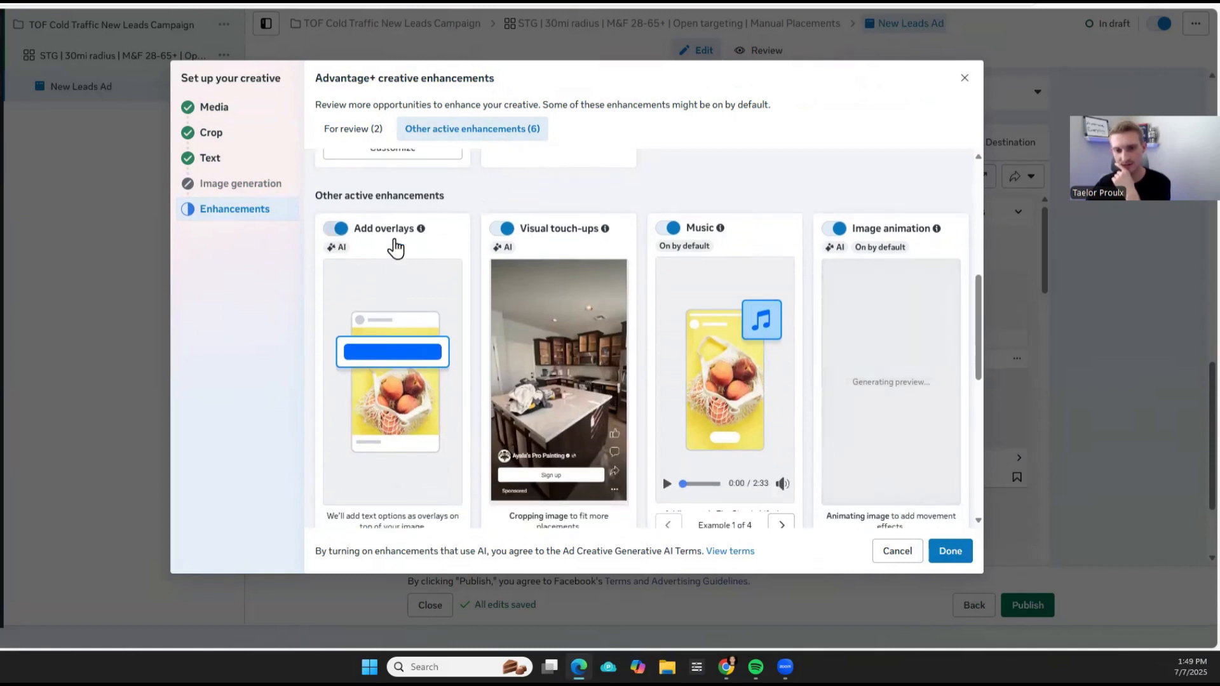
left_click(501, 230)
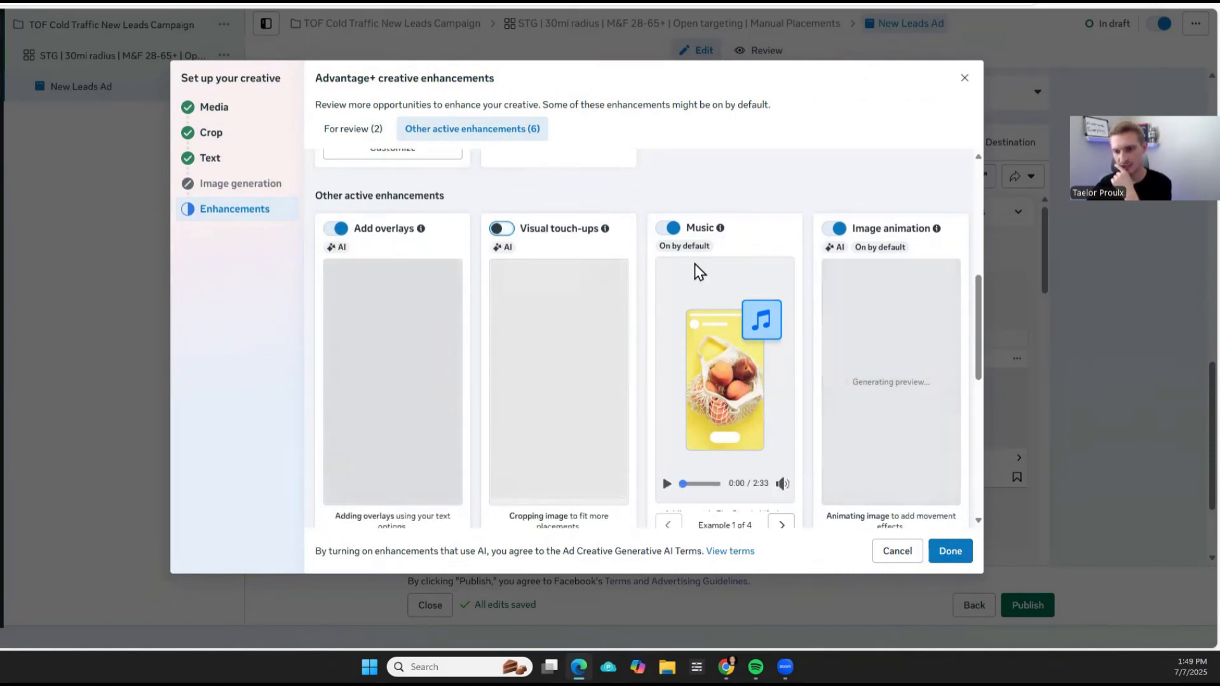
left_click(669, 229)
scroll(882, 253, "down", 1)
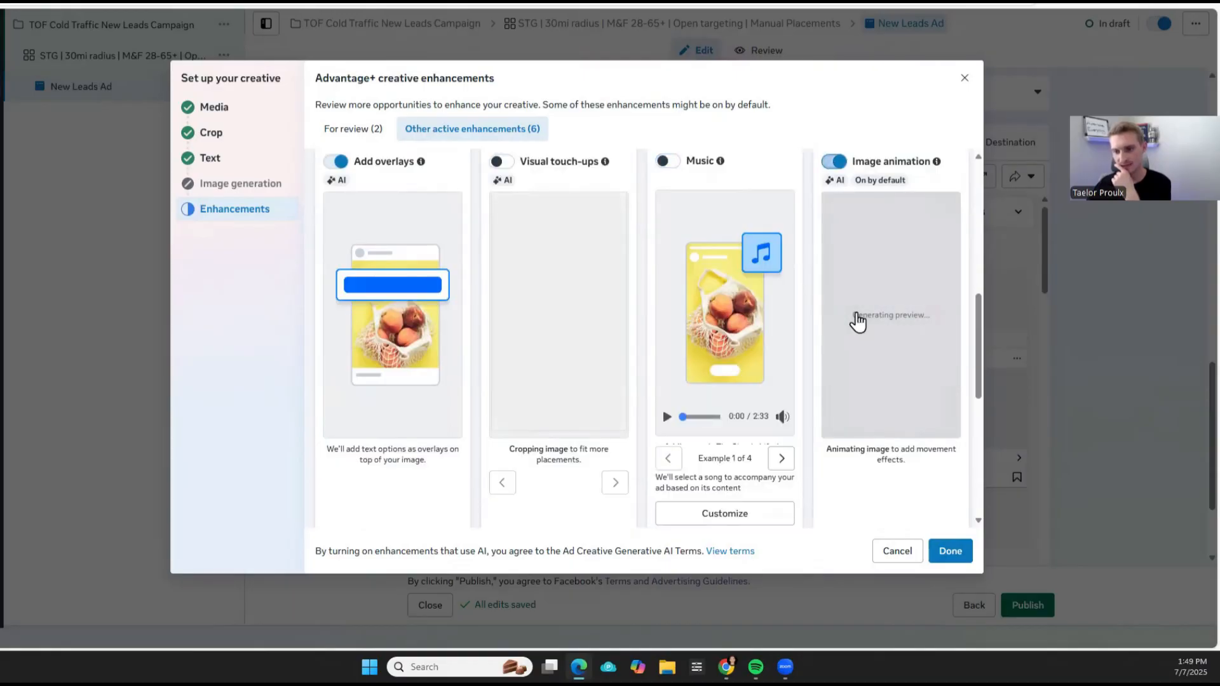
scroll(855, 318, "down", 5)
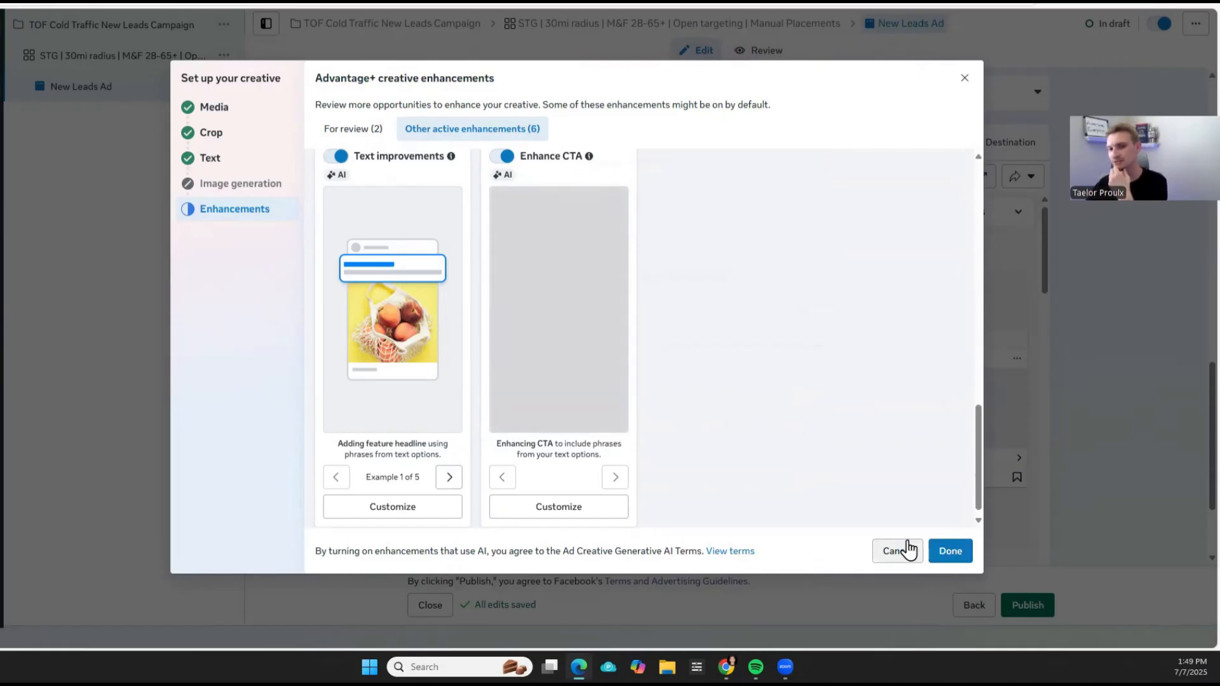
left_click(964, 80)
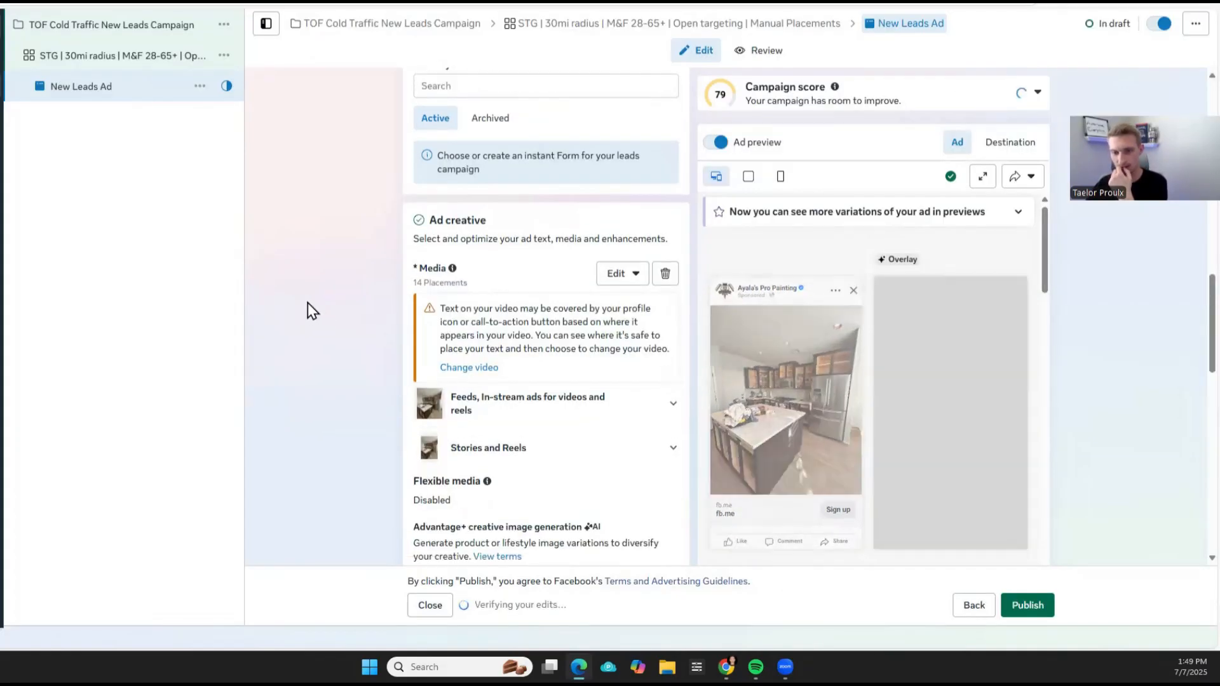
Inspect the Stories and Reels placement group in its media editor and cancel without changing it
scroll(307, 302, "down", 2)
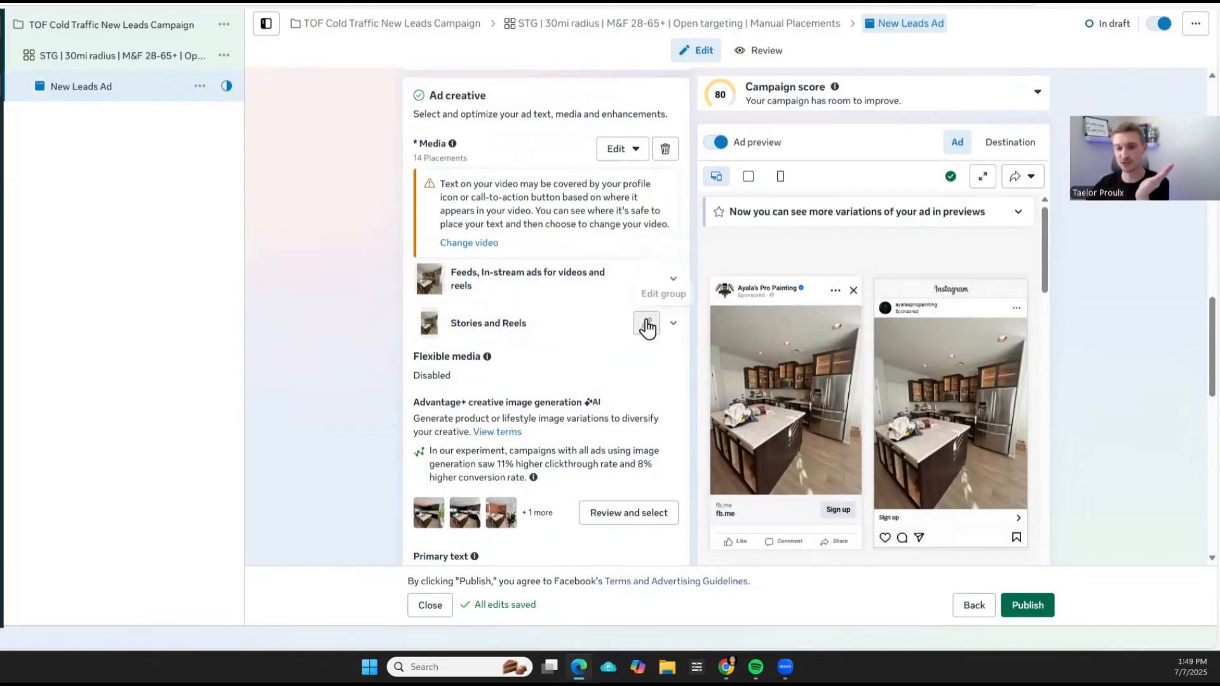
left_click(647, 326)
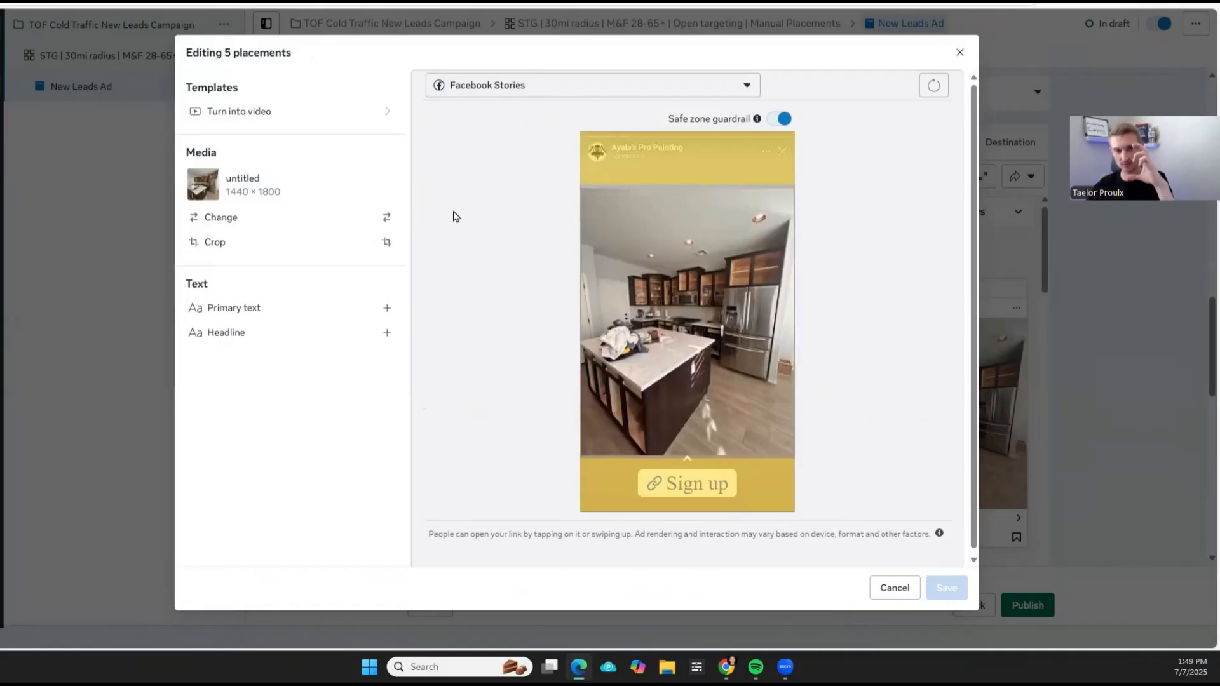
left_click(895, 588)
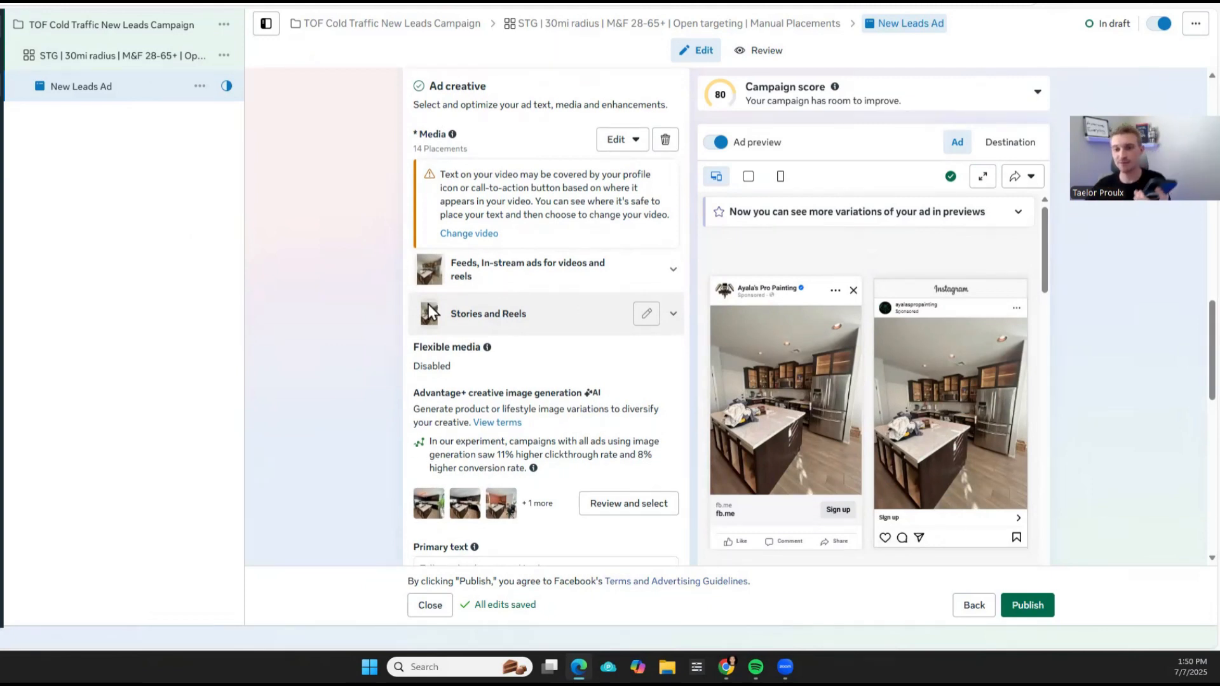
scroll(444, 305, "down", 1)
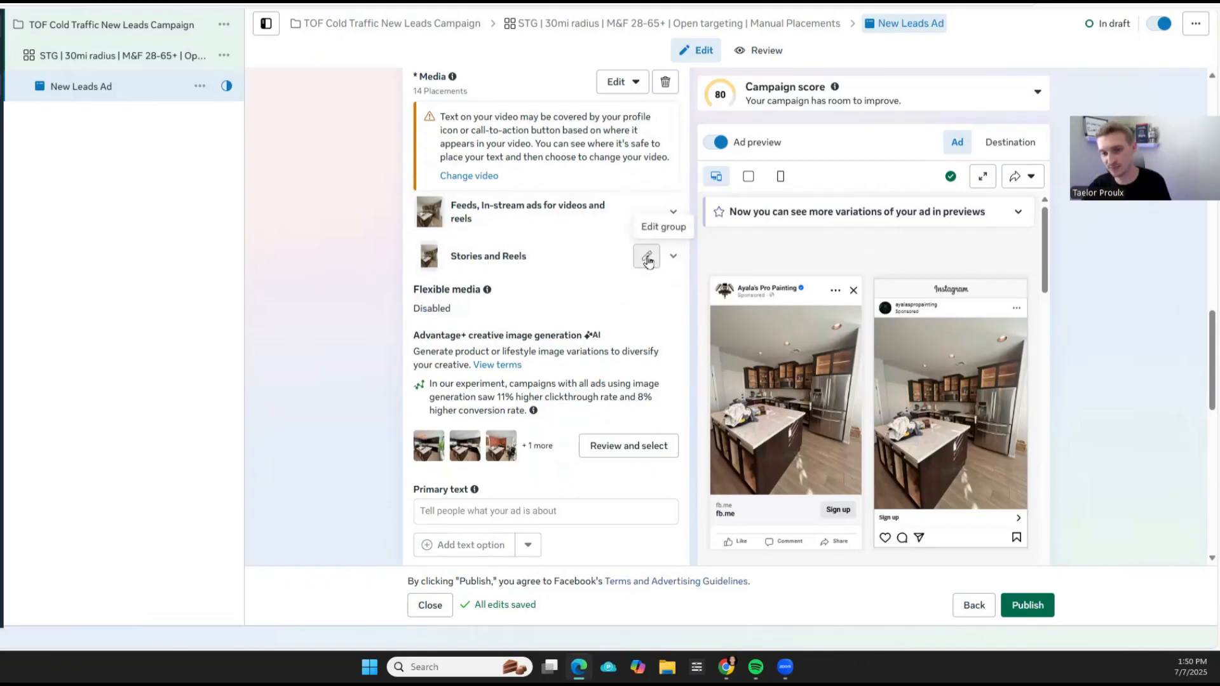
Enter "This is what people read." as the ad's primary text
scroll(310, 276, "down", 5)
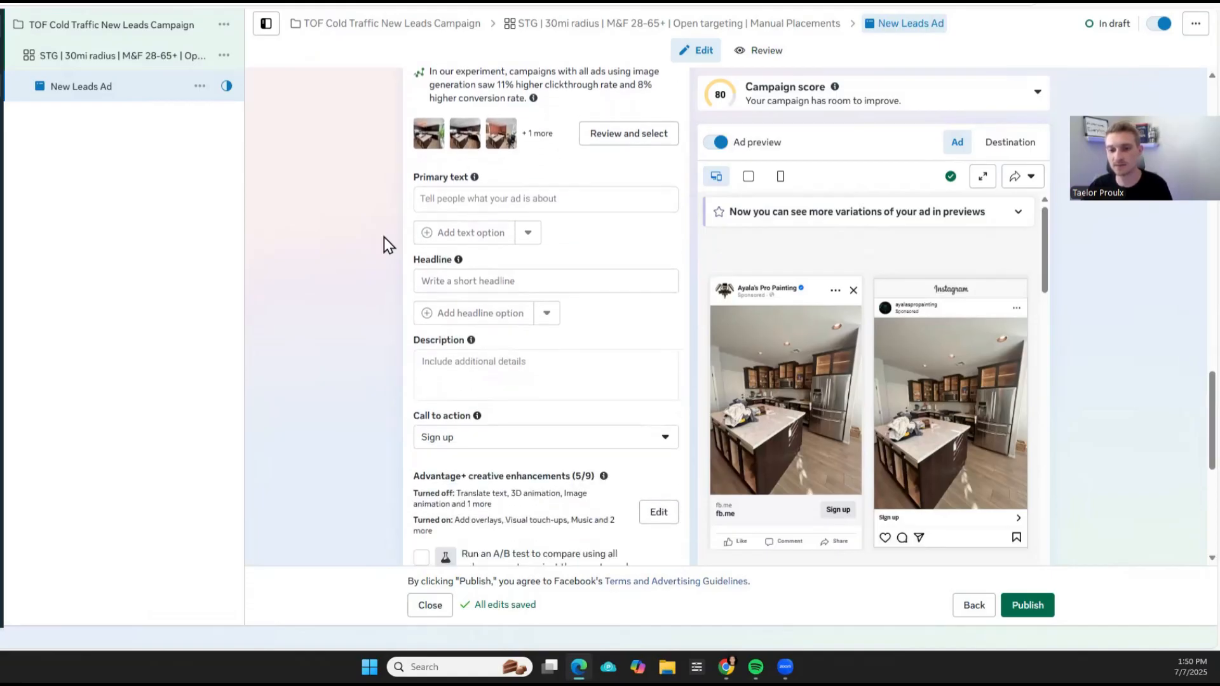
left_click(481, 172)
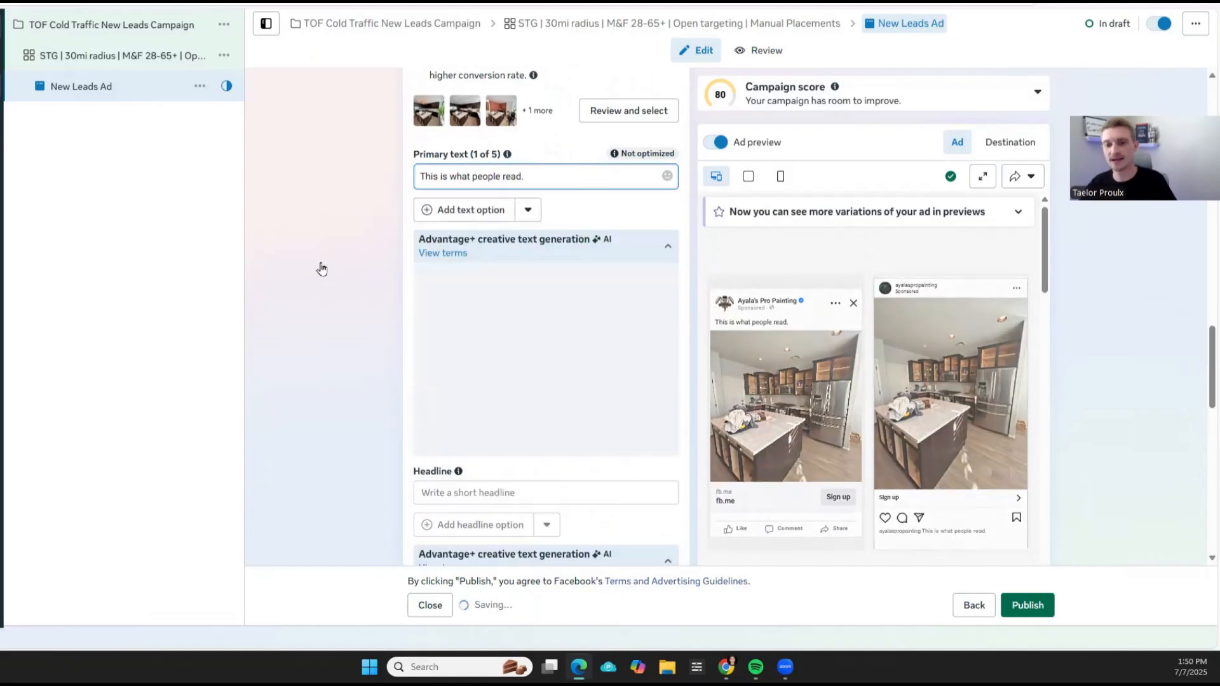
scroll(338, 237, "down", 1)
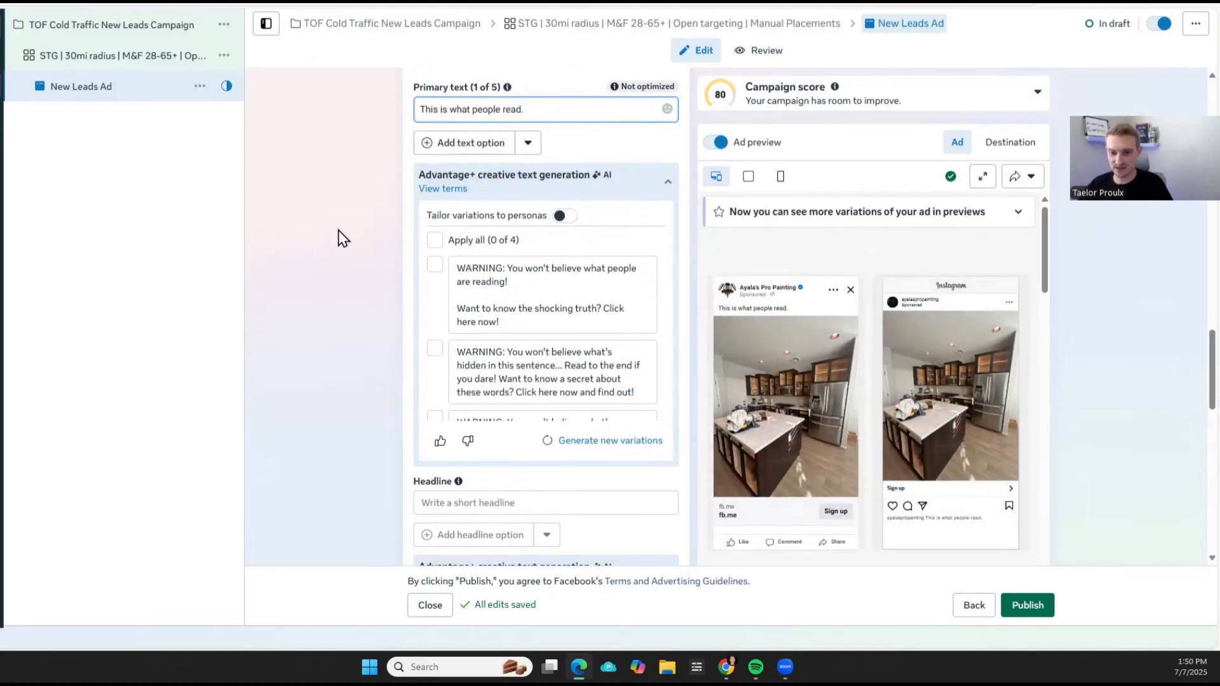
Write the ad's headline, replacing a first draft starting "Schedule your" with "Claim your add-on today"
scroll(338, 237, "down", 2)
left_click(526, 367)
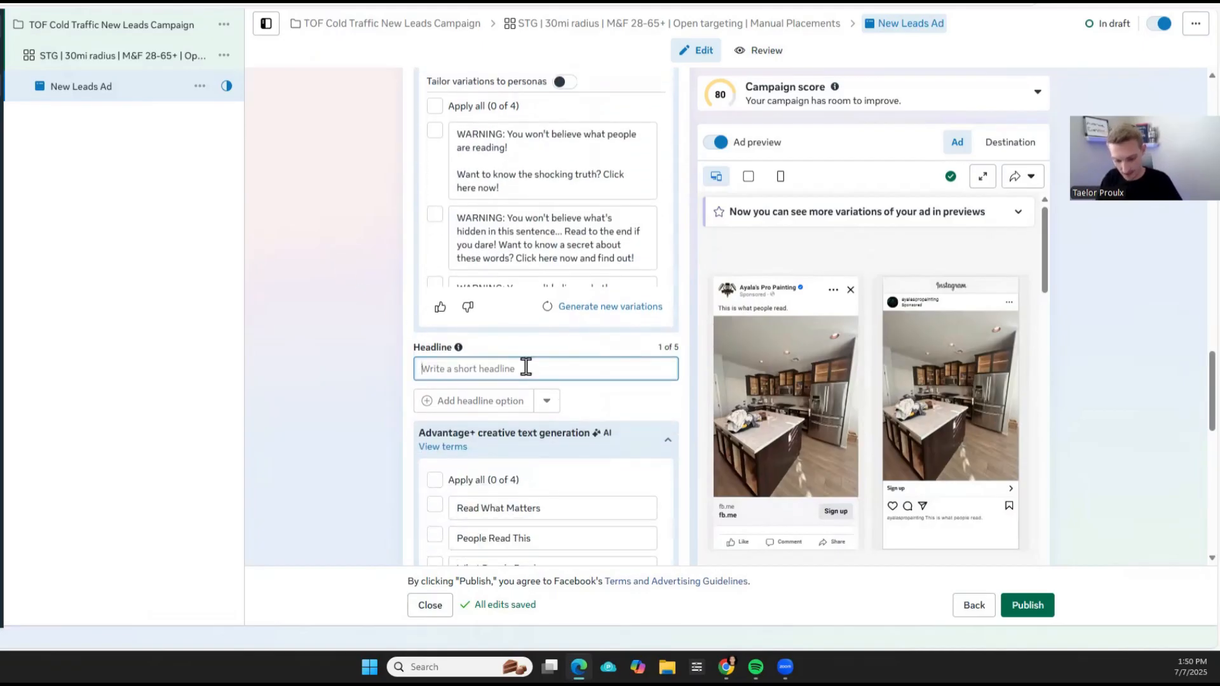
type("Sche")
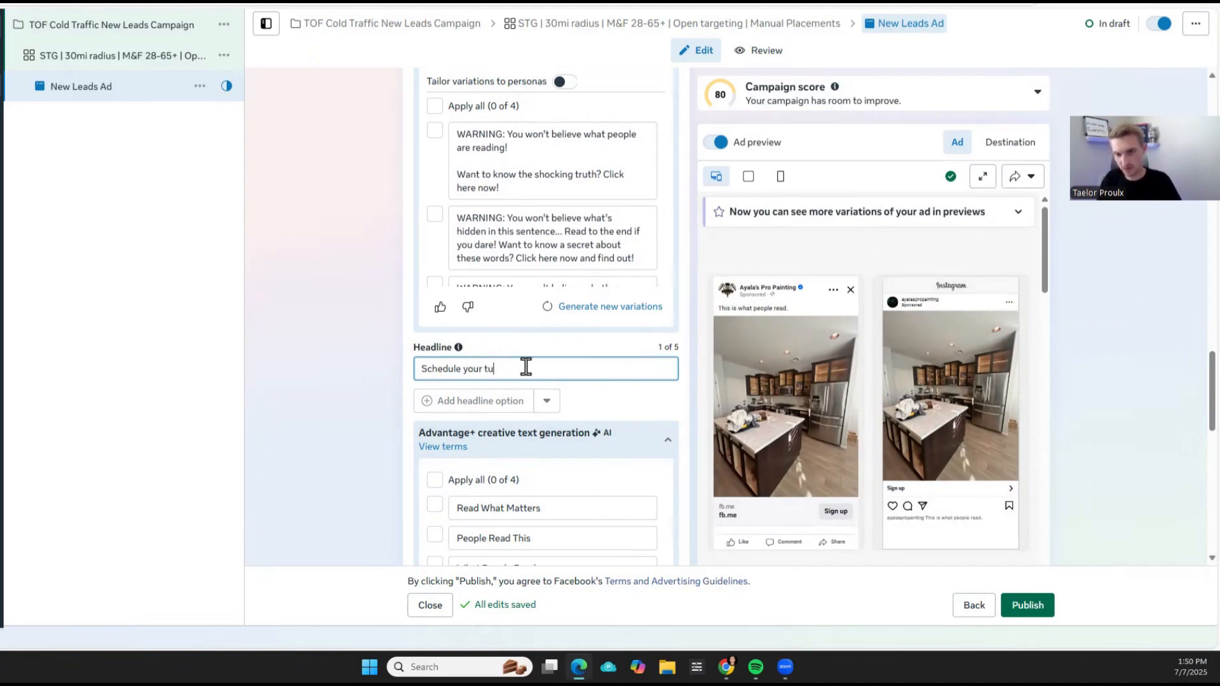
type("dule your kitchen")
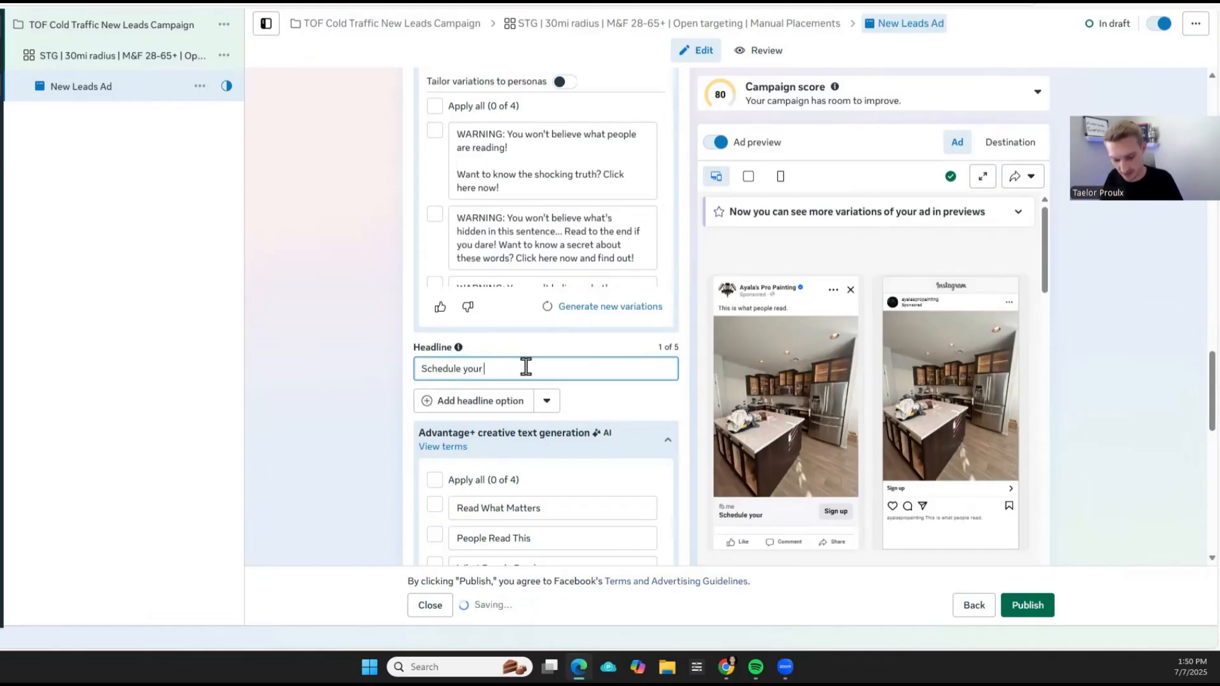
key("BackSpace")
key("BackSpace")
key("BackSpace")
key("BackSpace")
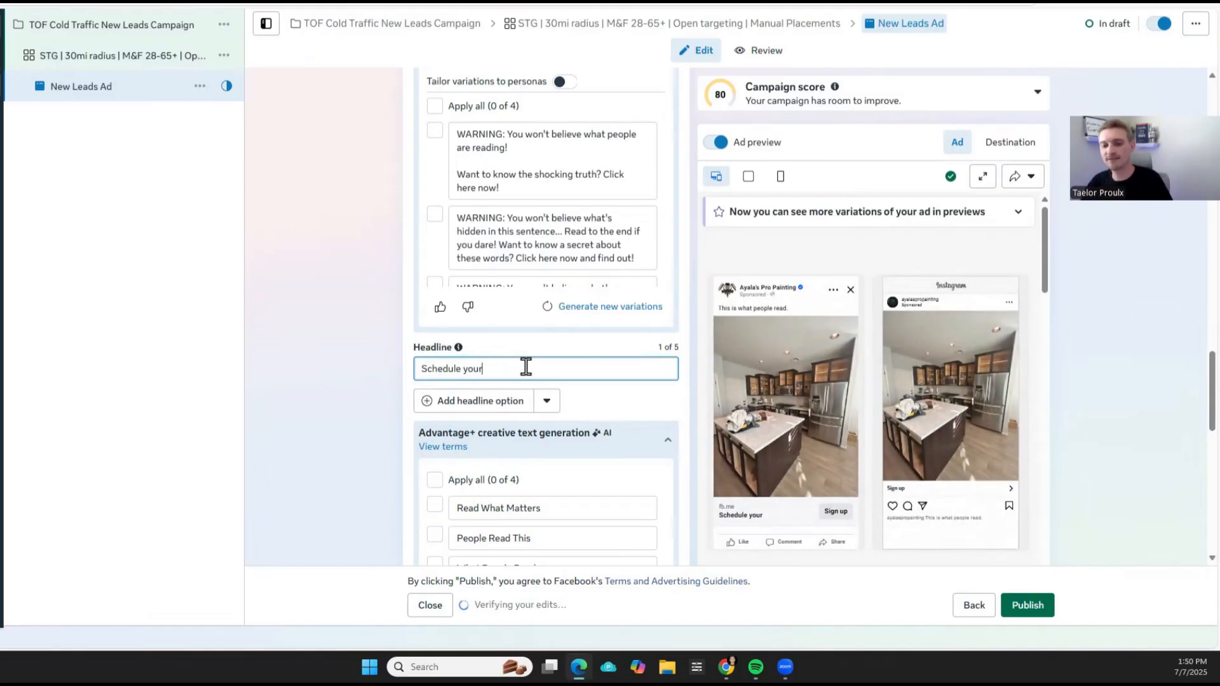
key("ctrl+a")
type("Cl")
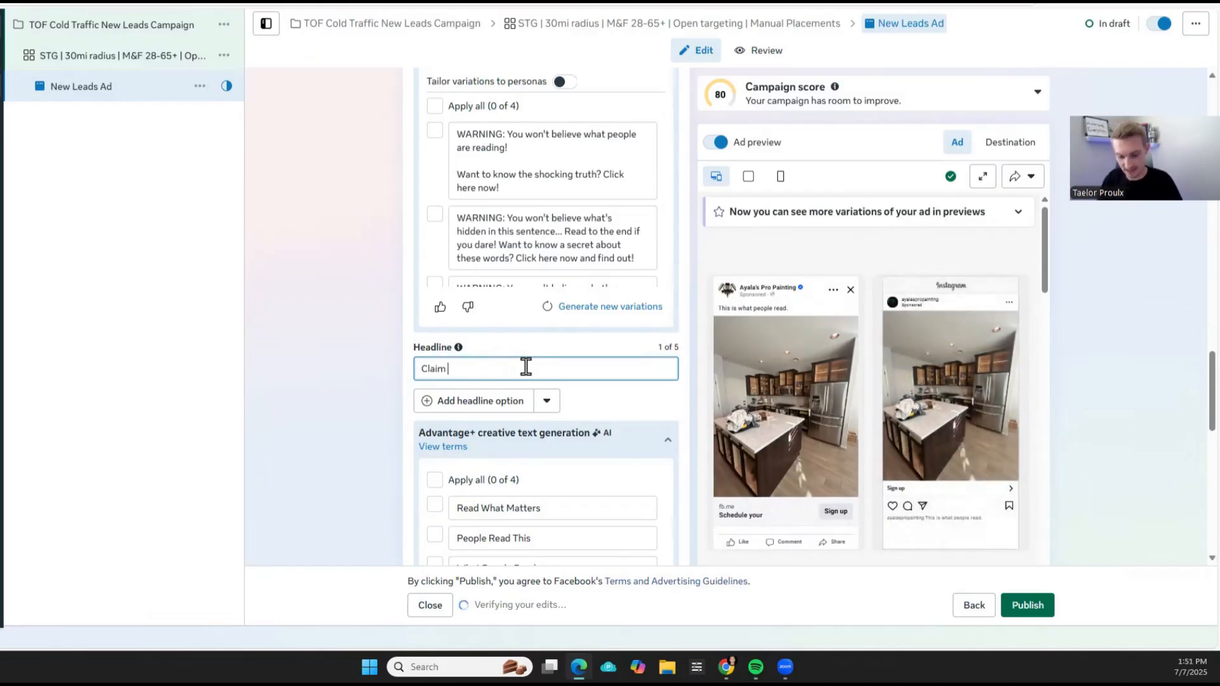
type("aim your add-on today")
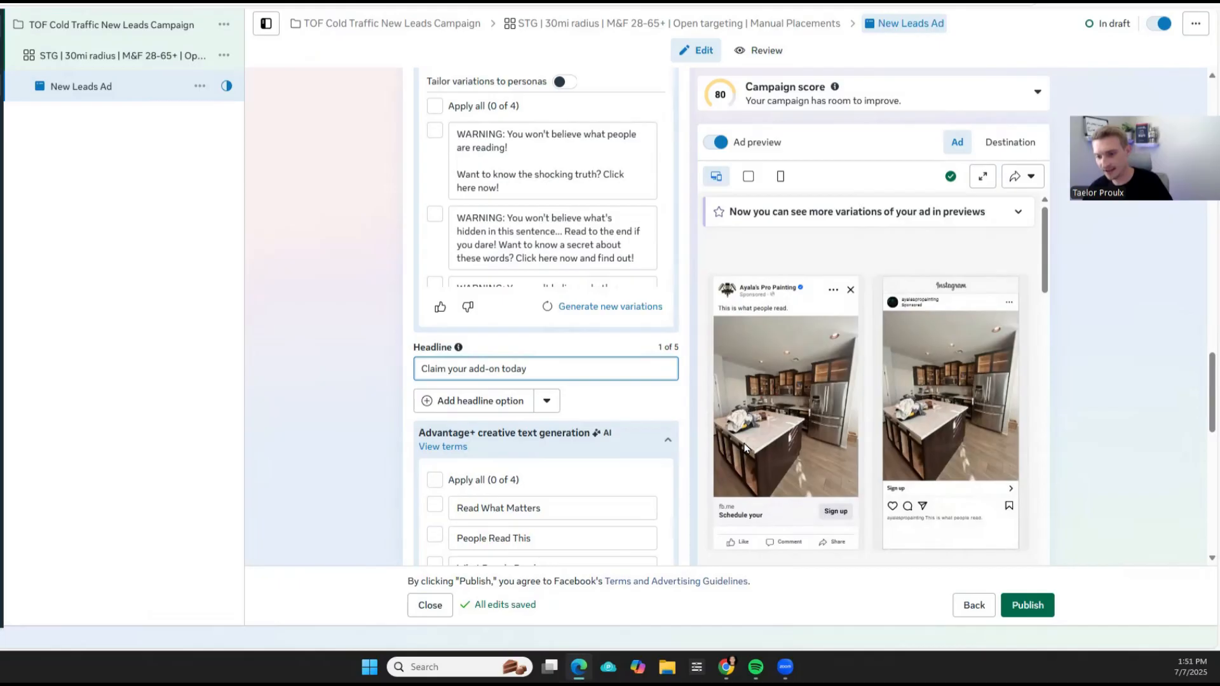
Try Learn more as the ad's call to action, and settle on Get offer instead
scroll(744, 447, "down", 2)
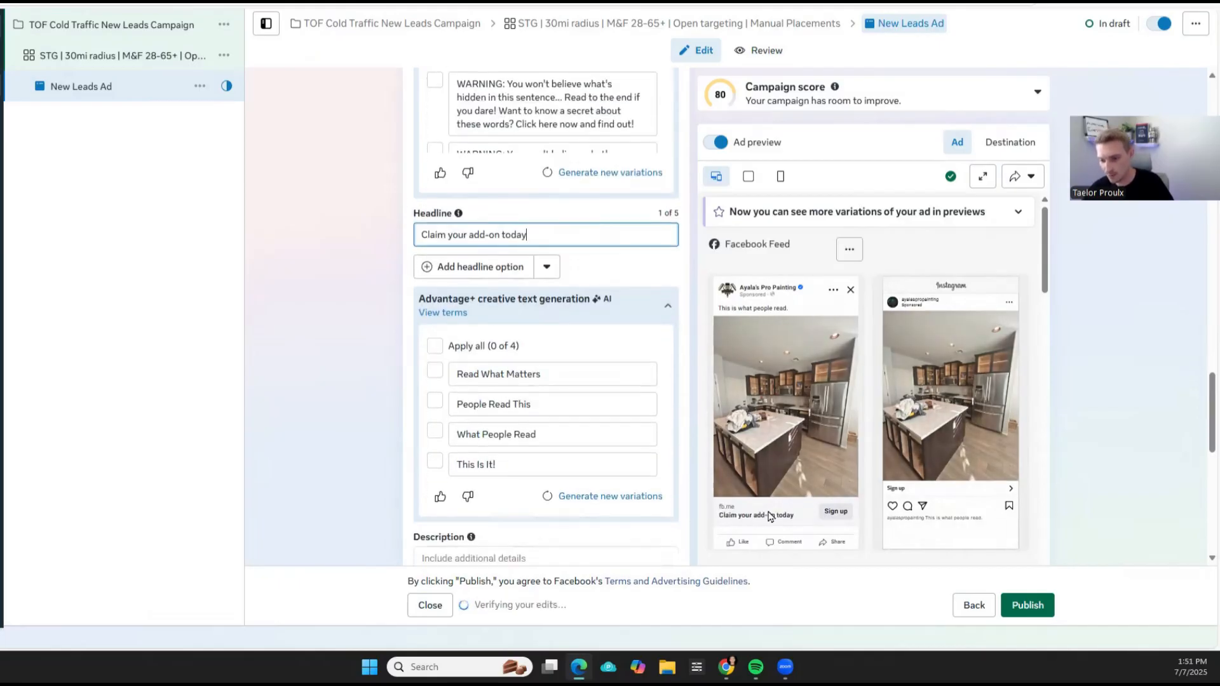
scroll(356, 330, "down", 4)
scroll(379, 363, "down", 1)
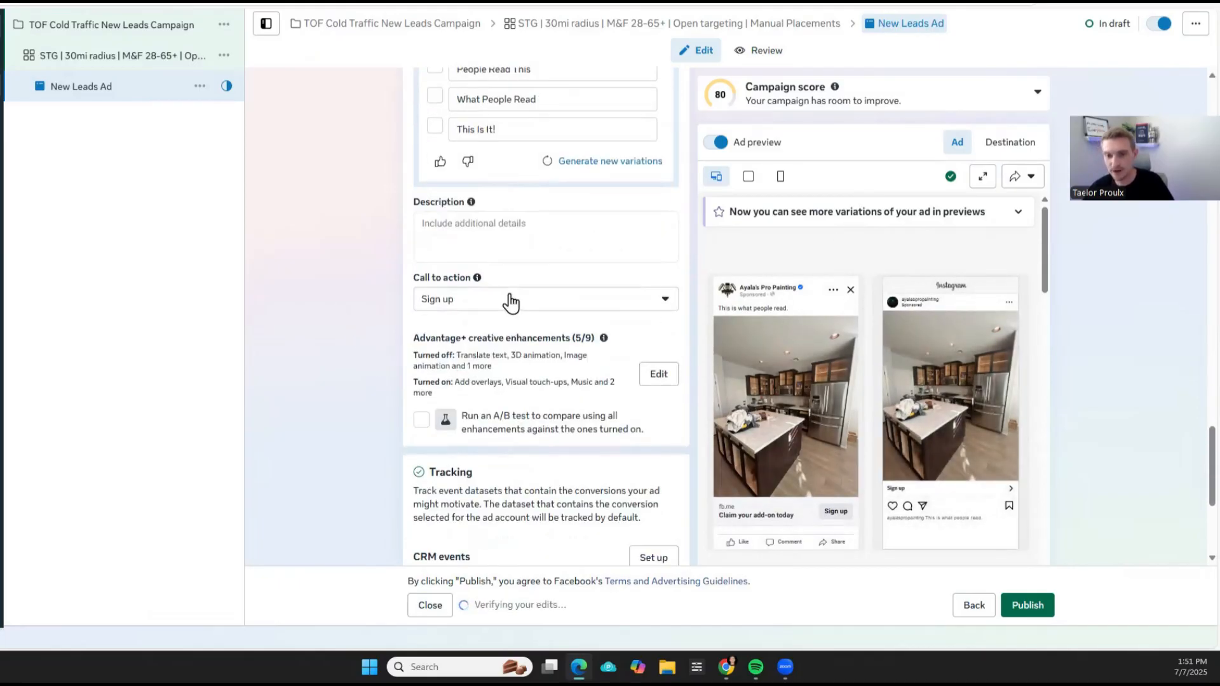
left_click(507, 298)
left_click(456, 464)
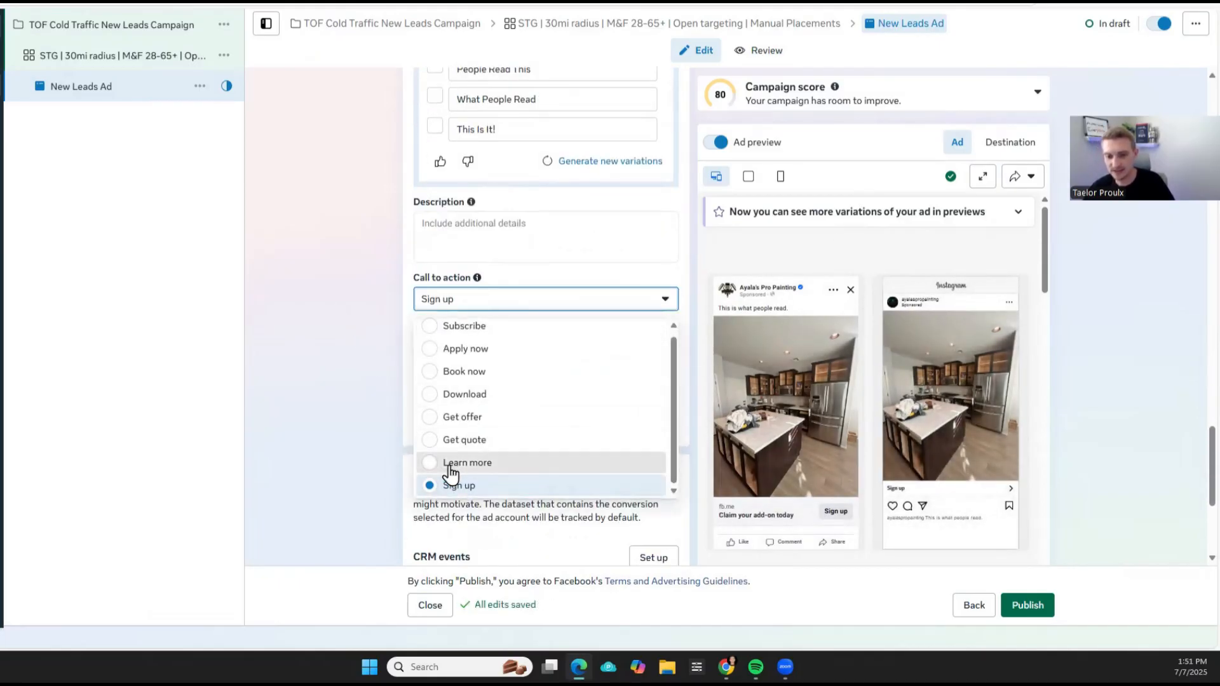
left_click(514, 305)
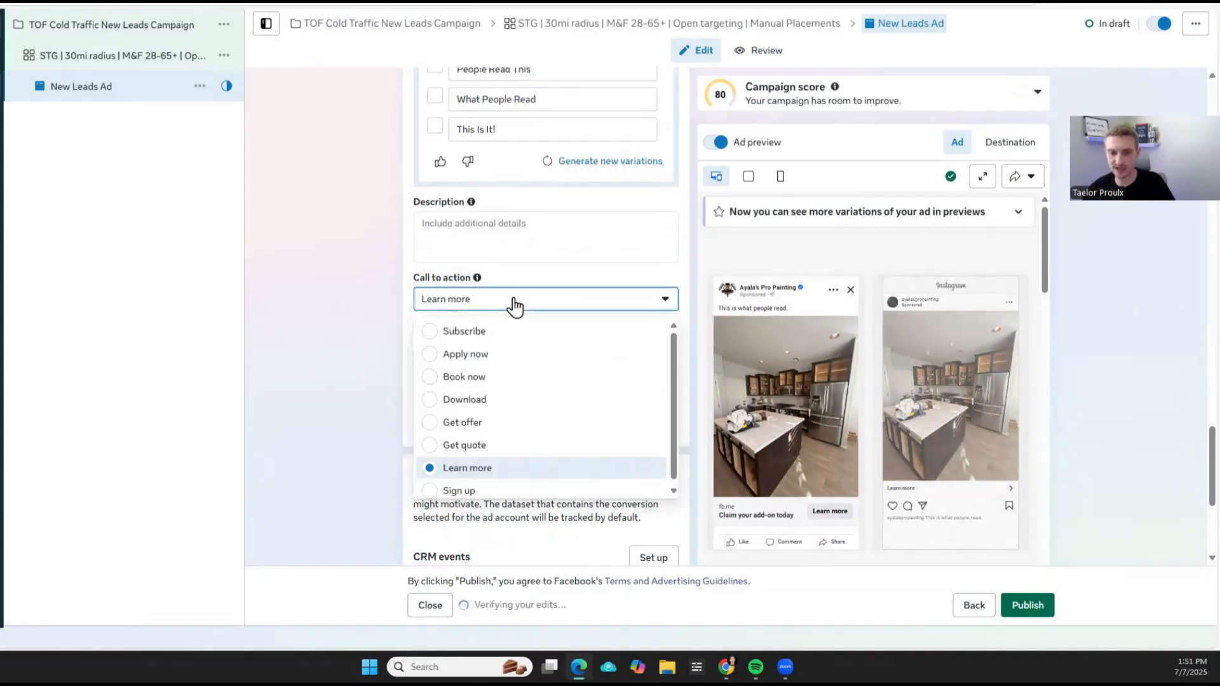
left_click(436, 425)
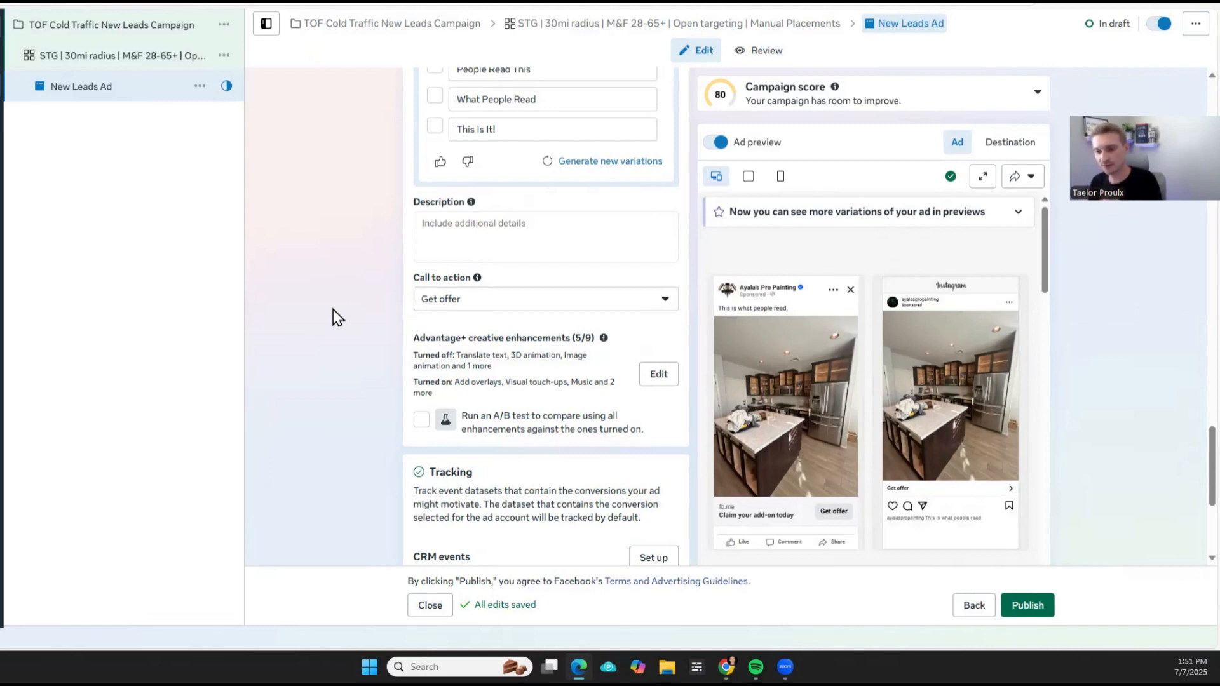
left_click(492, 298)
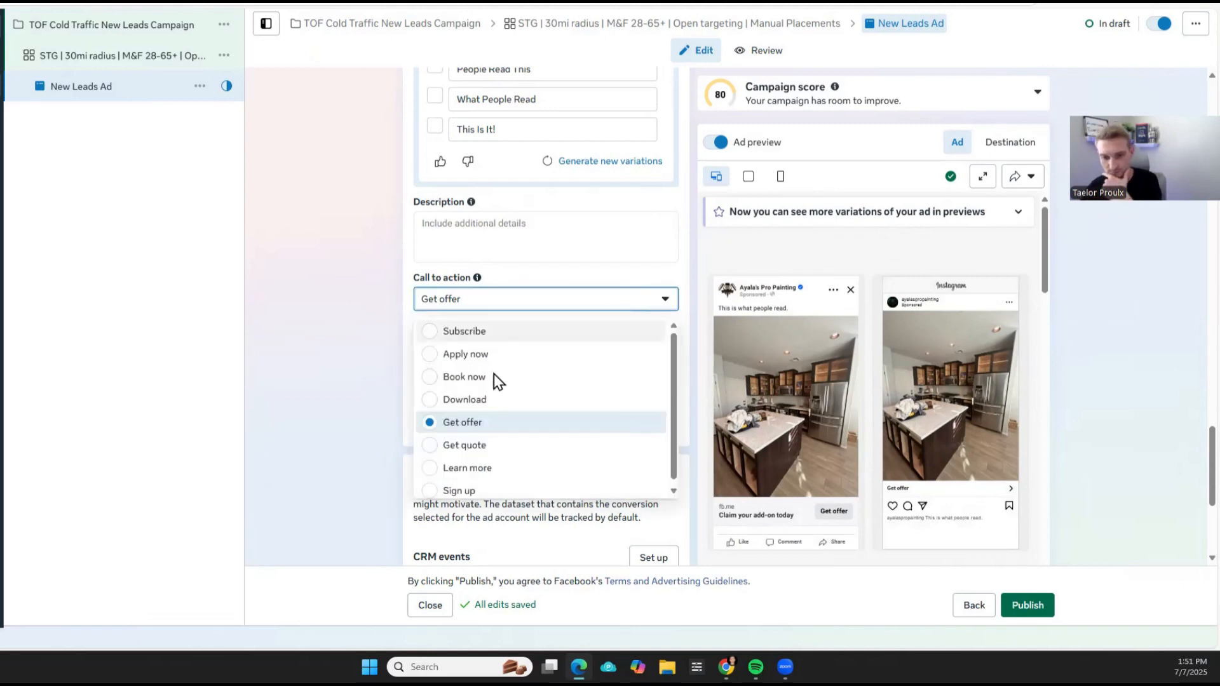
left_click(331, 295)
Look over the ad's creative enhancements and tracking settings, and return to the ad name section
scroll(334, 289, "down", 5)
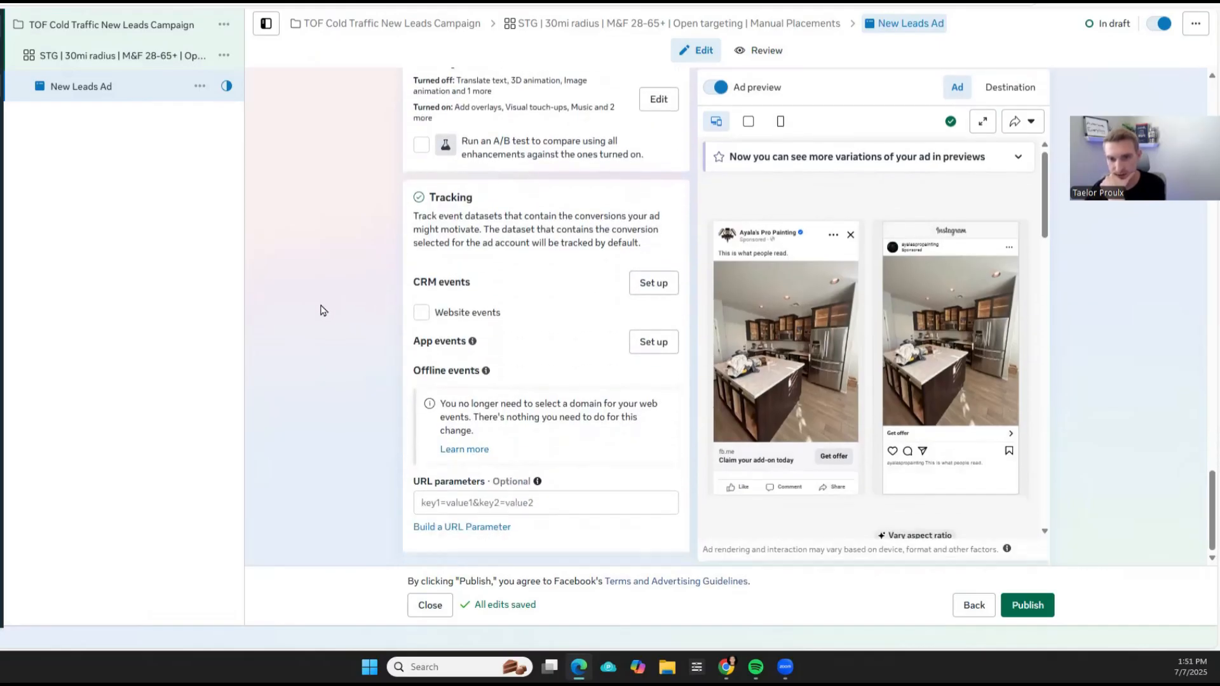
scroll(312, 322, "up", 2)
scroll(305, 314, "down", 1)
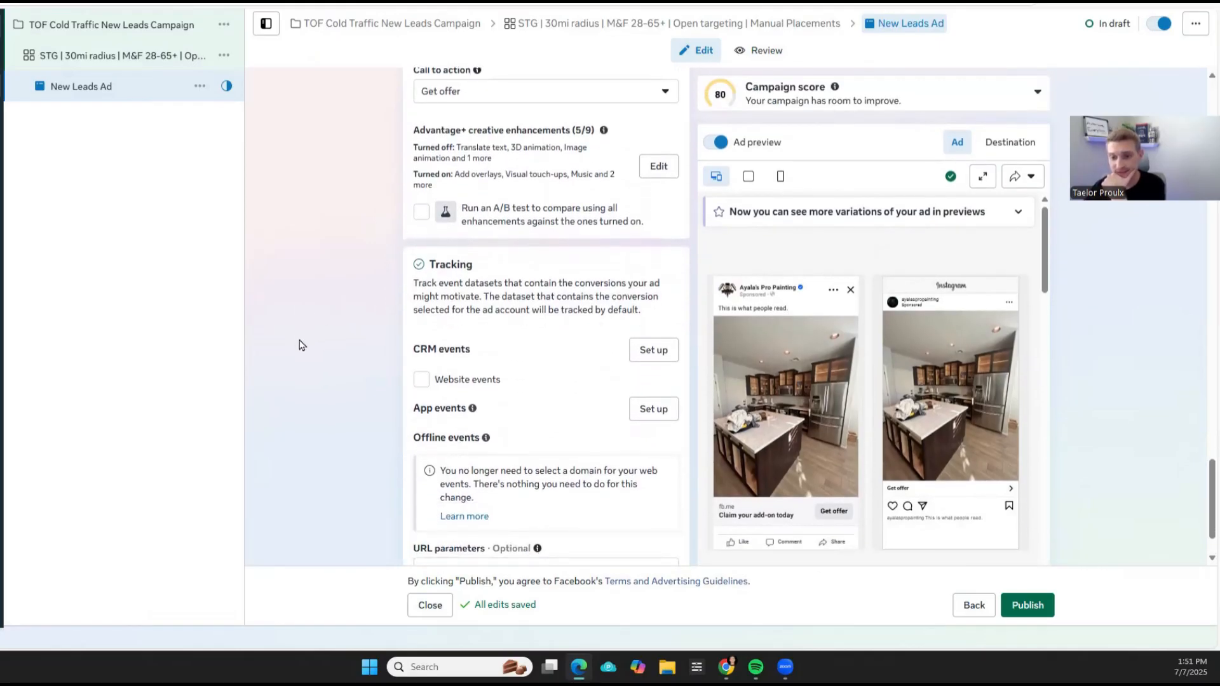
scroll(317, 350, "down", 1)
scroll(332, 389, "up", 15)
scroll(358, 228, "up", 10)
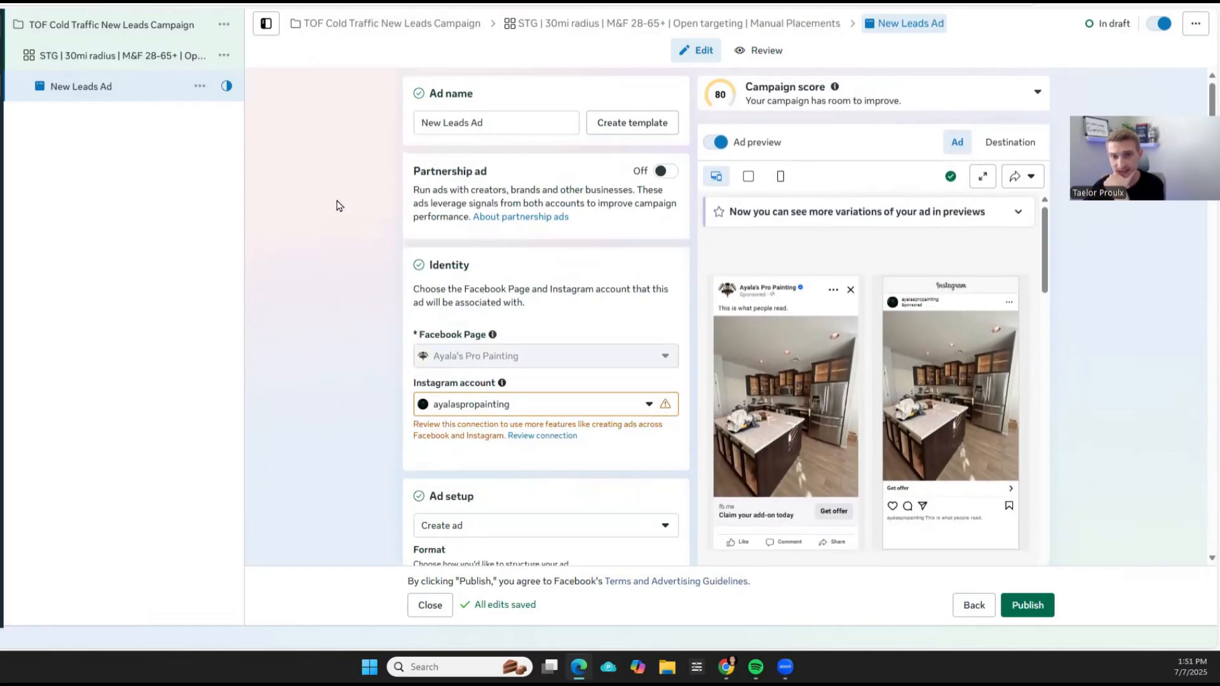
Open the campaign-level settings of the TOF Cold Traffic New Leads Campaign and review the campaign objective
left_click(140, 29)
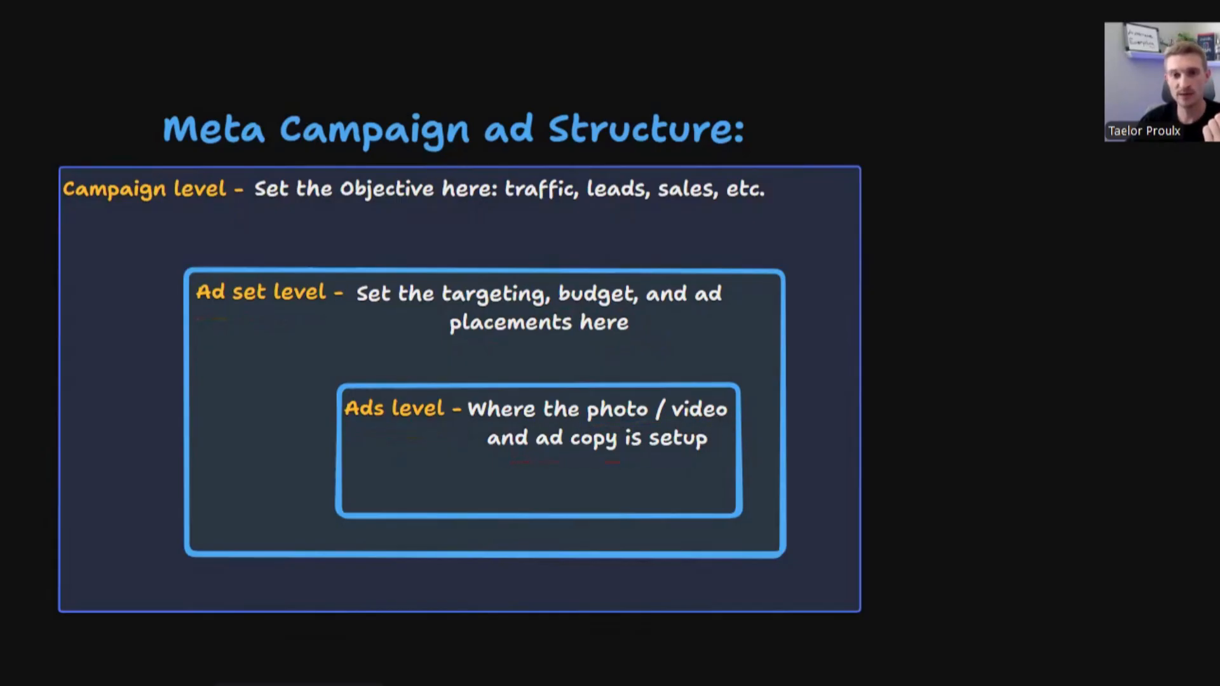
mouse_move(97, 151)
left_mouse_down()
mouse_move(104, 504)
mouse_move(819, 506)
mouse_move(498, 172)
mouse_move(6, 203)
left_mouse_up()
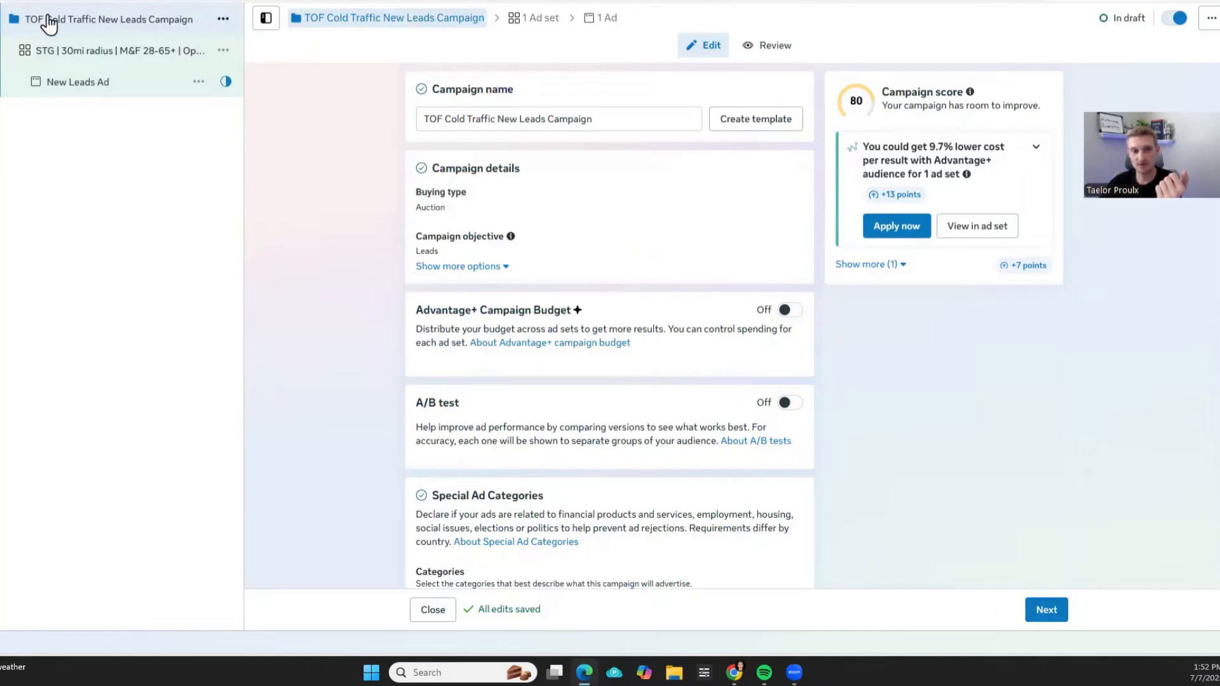
scroll(392, 130, "down", 1)
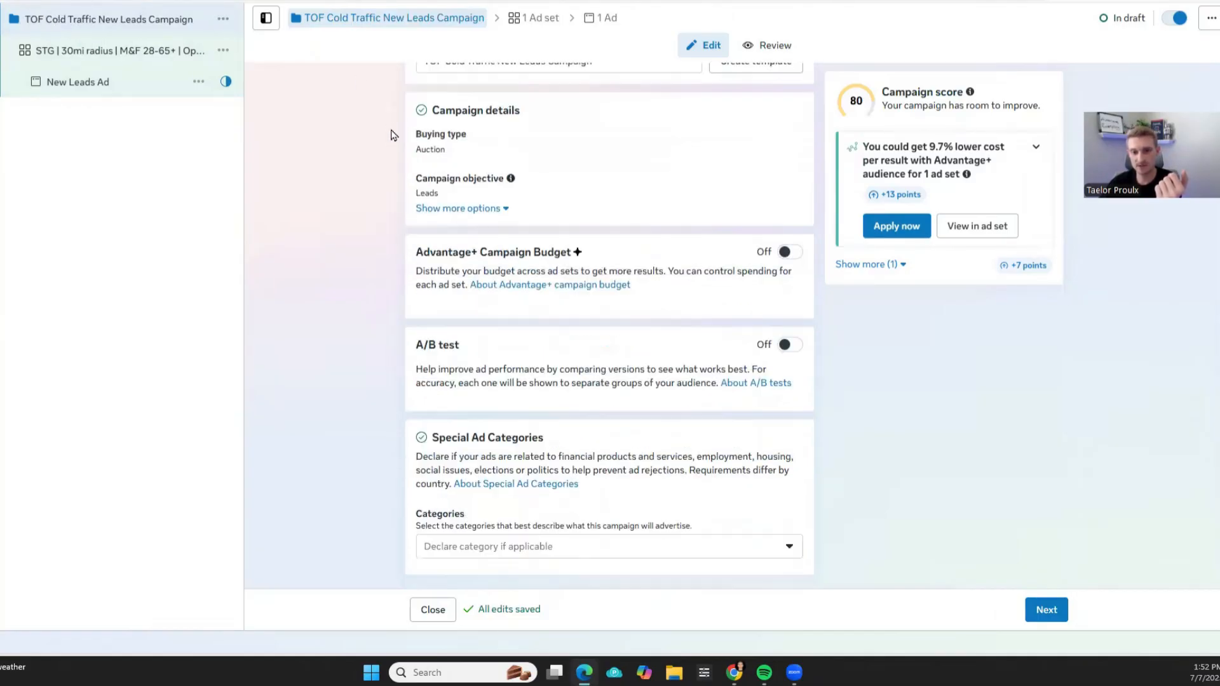
left_click_drag(406, 193, 464, 194)
left_click(305, 208)
Open the ad set's settings and review its conversion location and performance goal
left_click(144, 55)
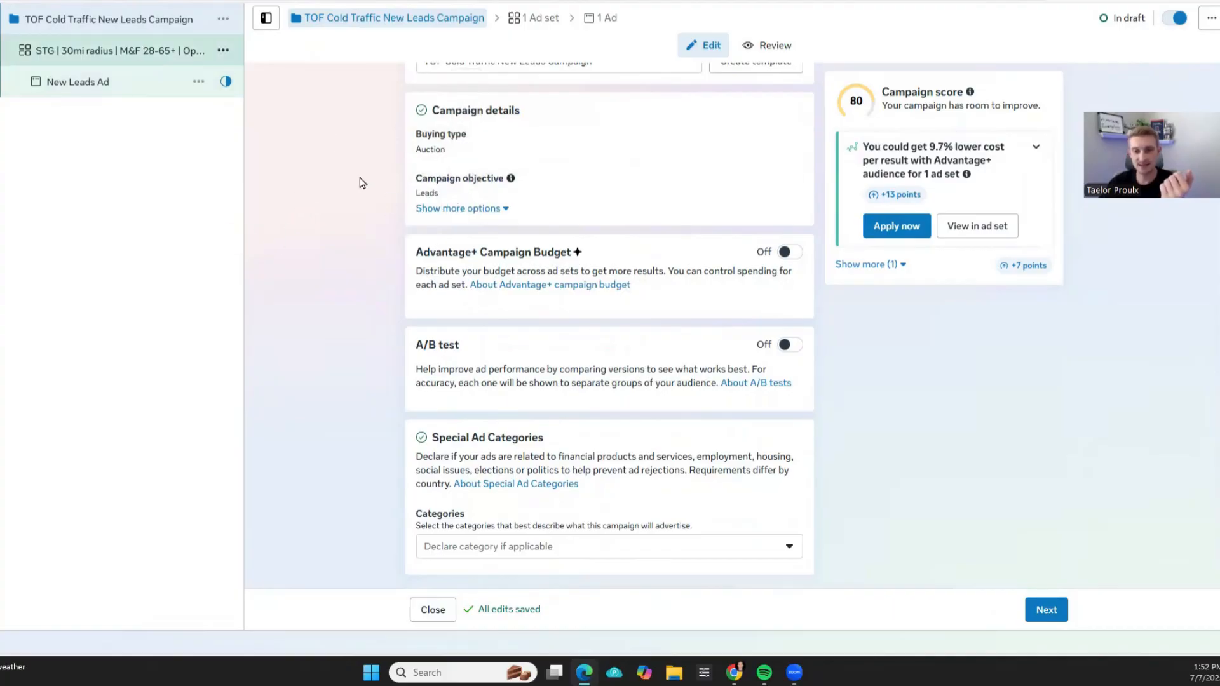
scroll(348, 185, "down", 3)
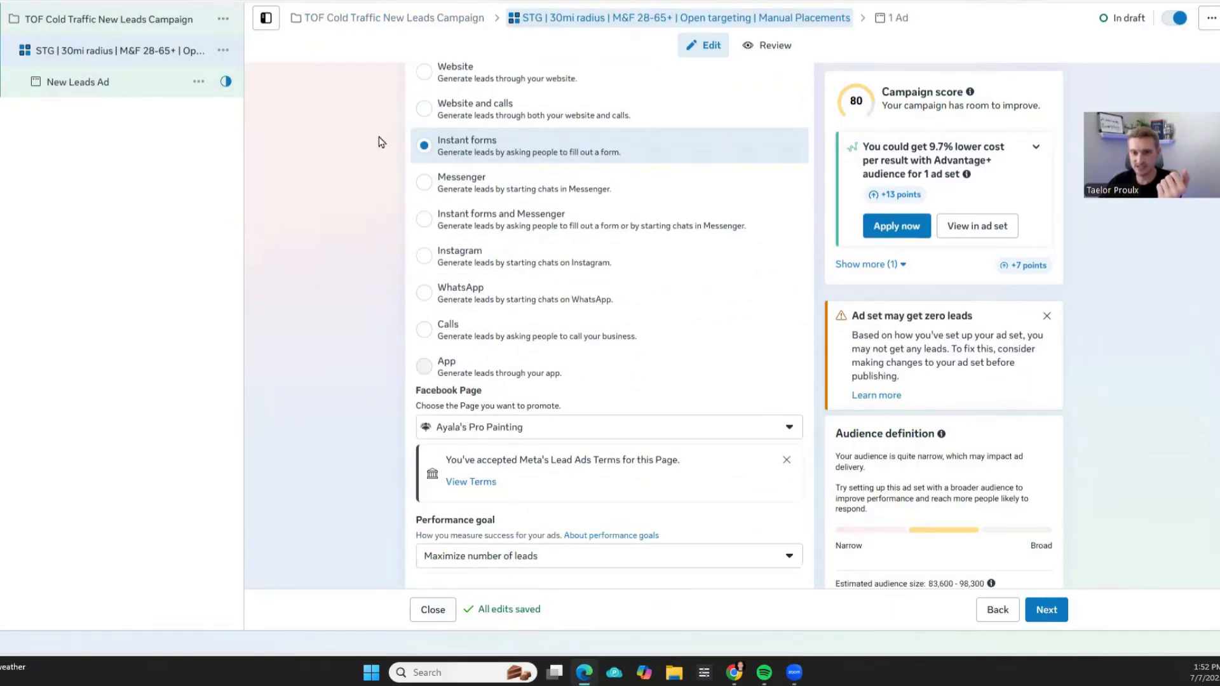
scroll(379, 141, "up", 3)
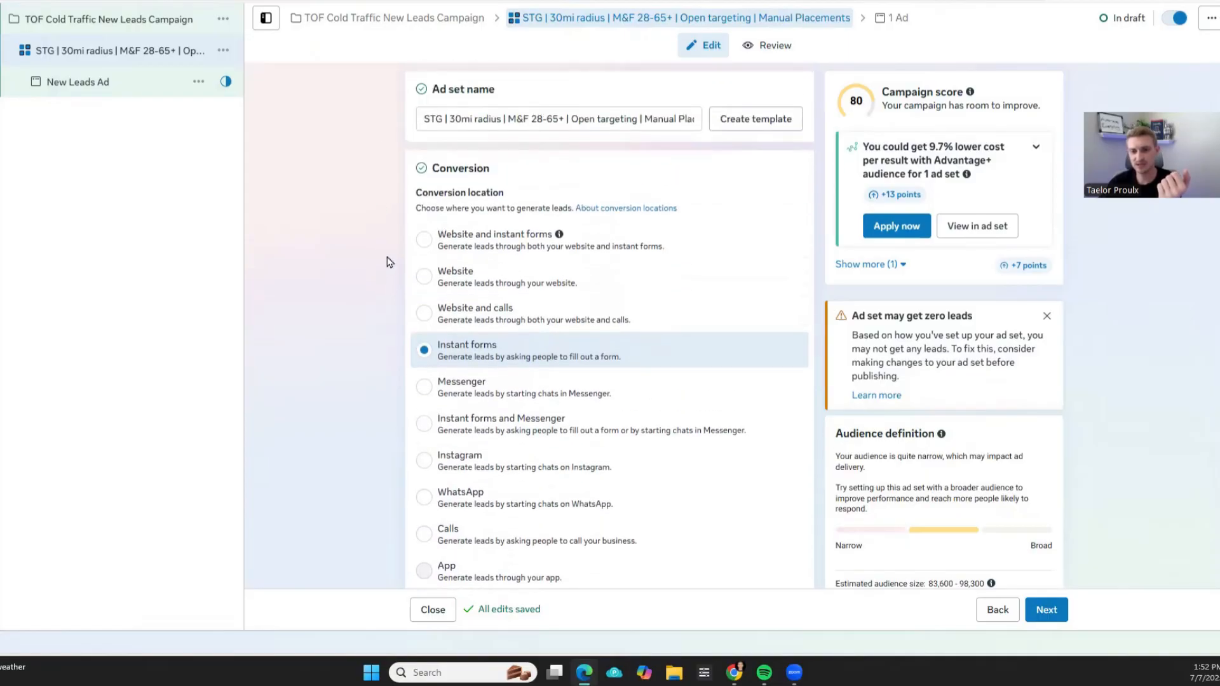
Review the ad set's conversion location, Facebook Page, performance goal, dynamic creative, and budget and schedule settings
scroll(343, 254, "down", 2)
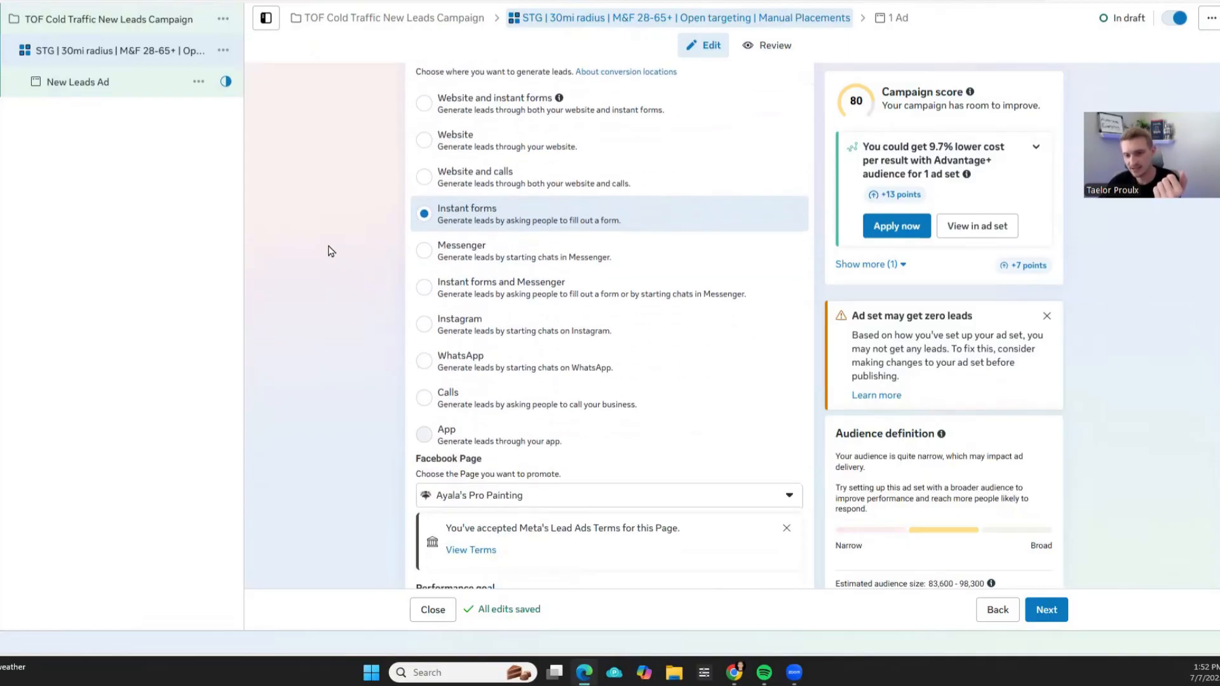
scroll(329, 251, "down", 1)
scroll(324, 248, "down", 4)
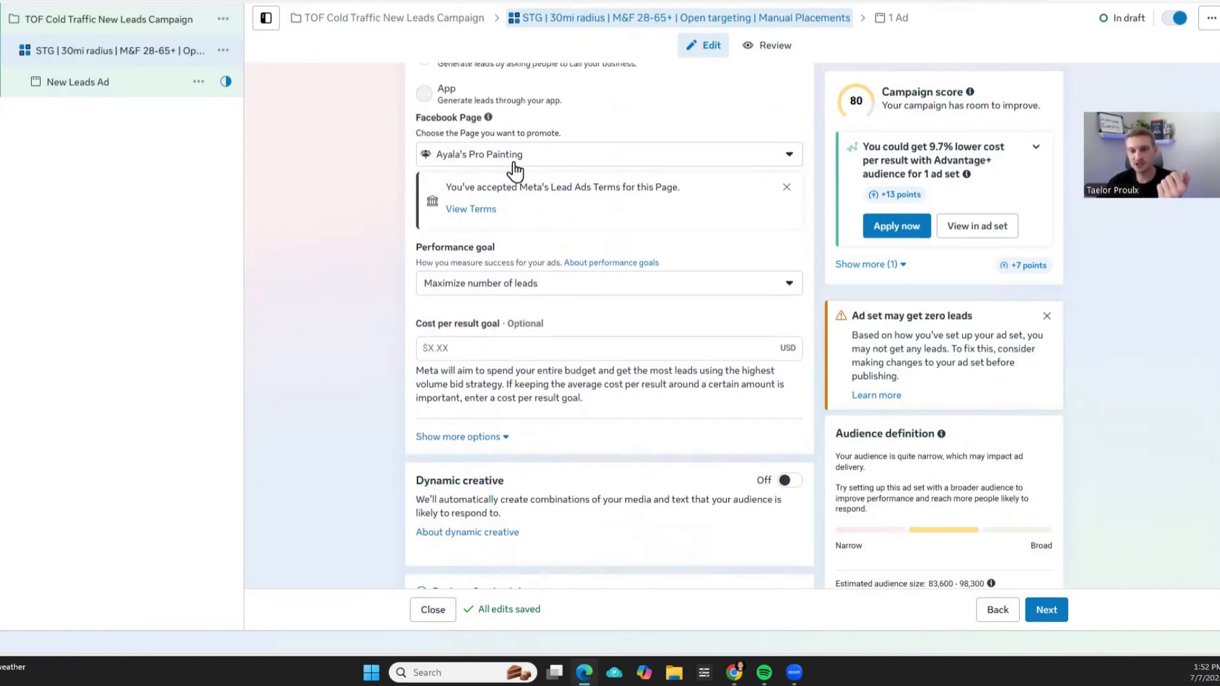
scroll(318, 230, "down", 2)
scroll(321, 216, "down", 12)
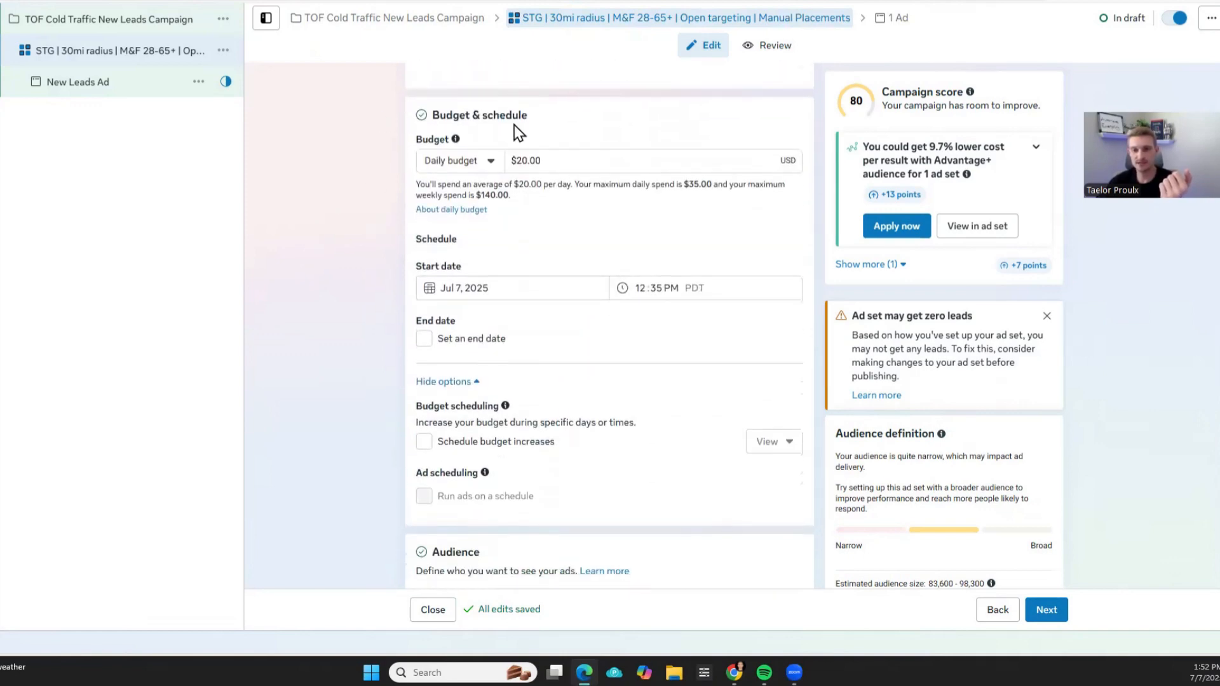
Review the ad set's audience section, covering custom audiences, locations, the option to reach more people, and age
scroll(318, 212, "down", 1)
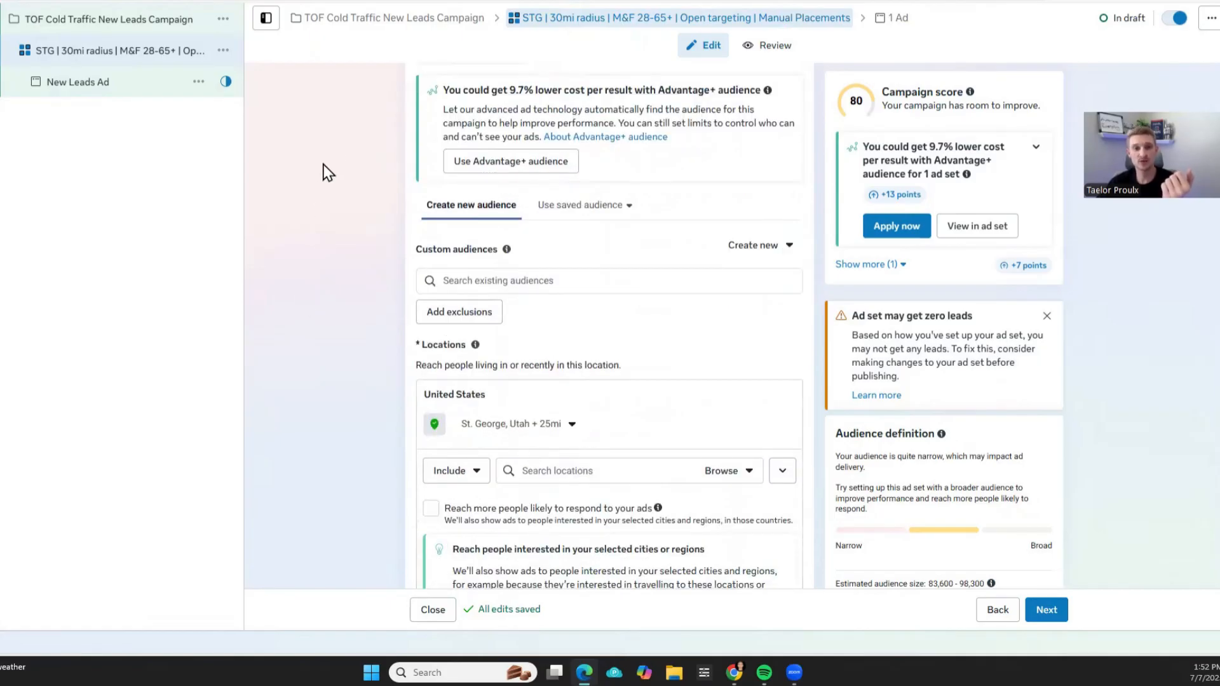
scroll(308, 191, "down", 1)
scroll(307, 194, "up", 1)
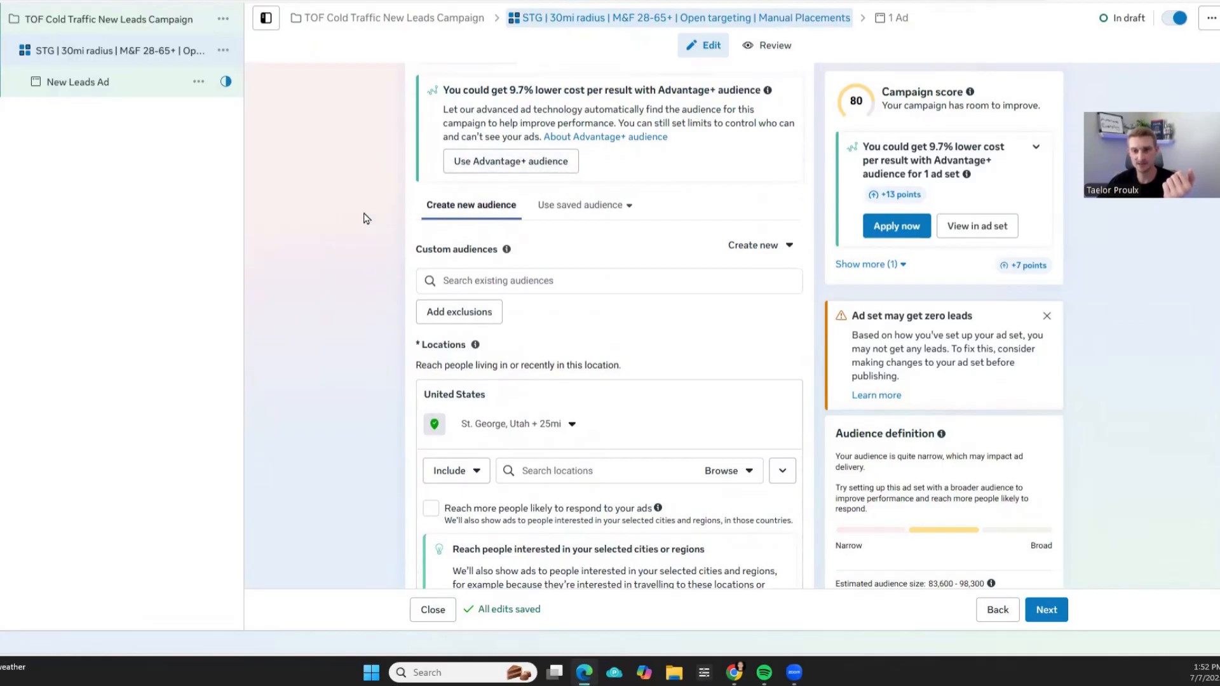
scroll(343, 229, "up", 3)
scroll(327, 210, "down", 7)
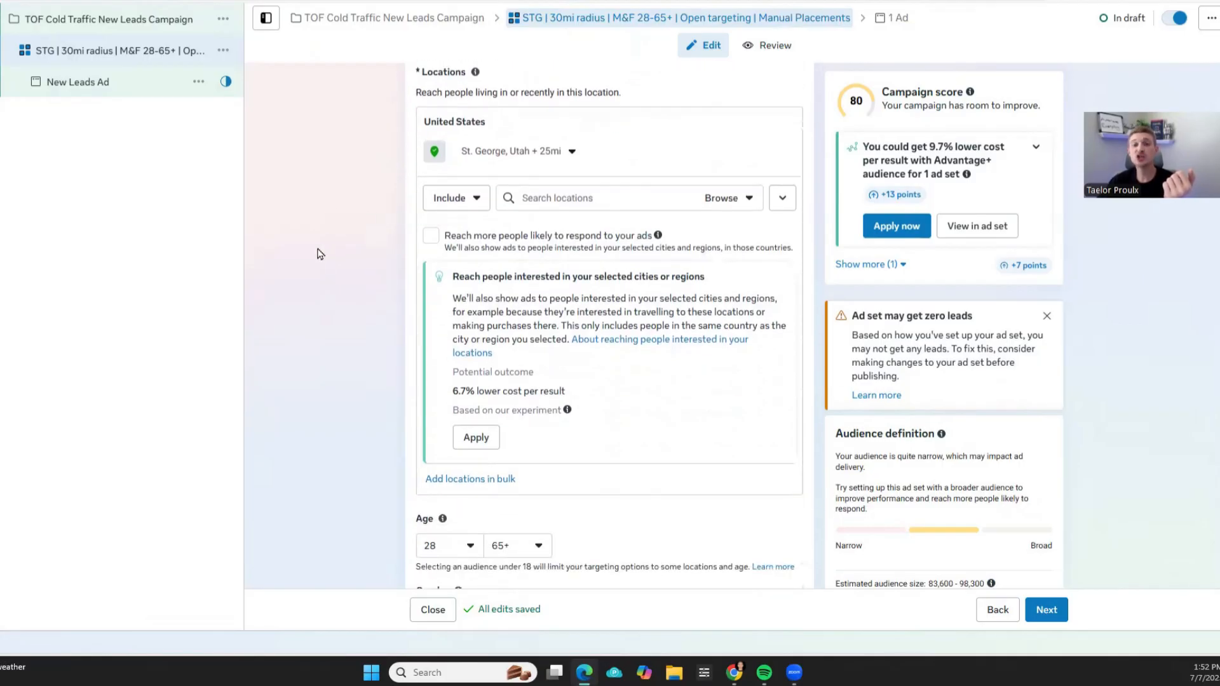
left_click_drag(446, 239, 317, 291)
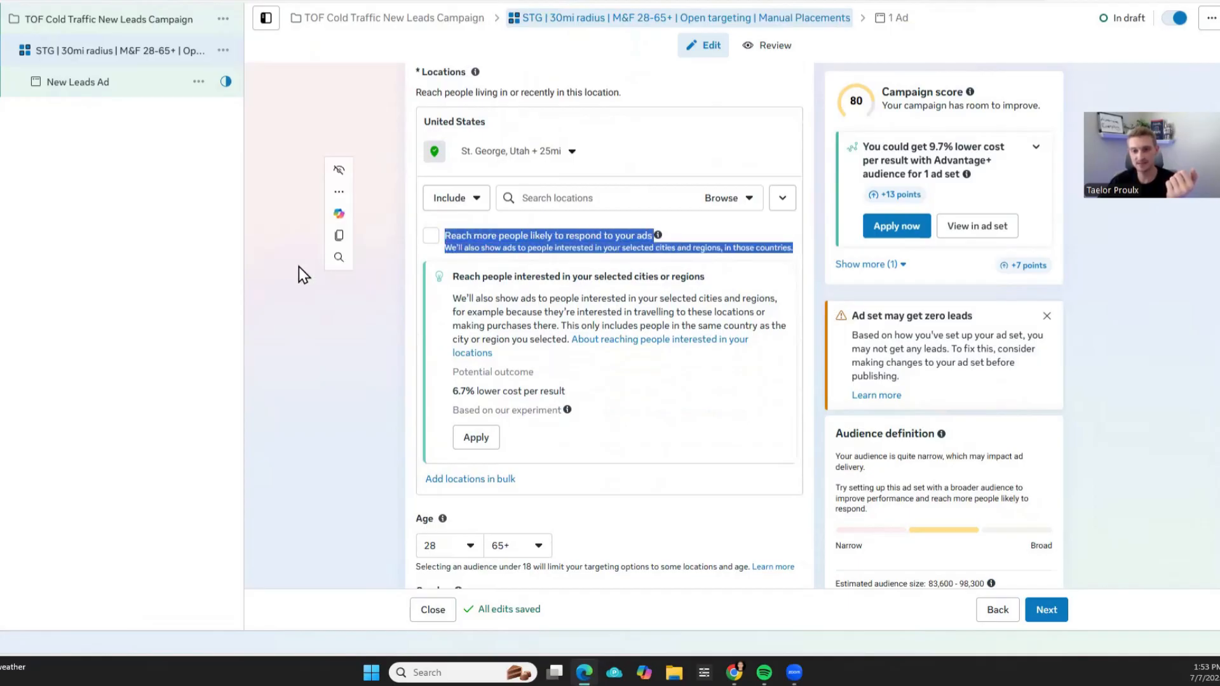
left_click(316, 322)
scroll(291, 296, "down", 6)
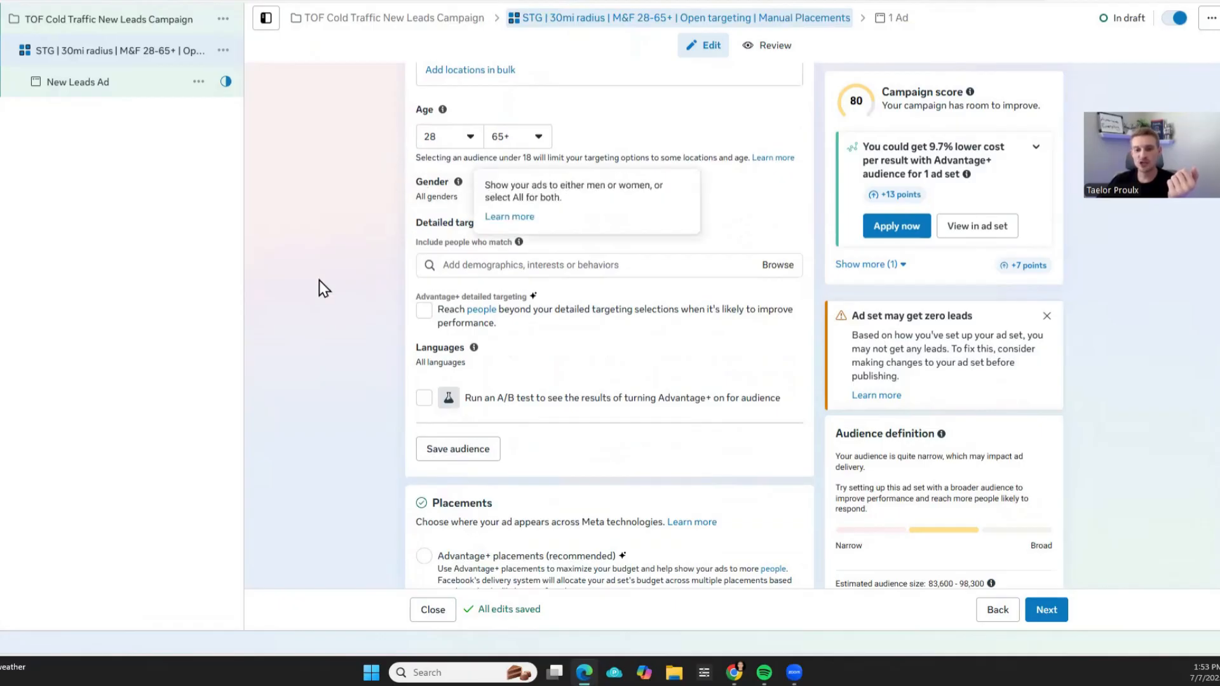
Review the ad set's detailed targeting and manual placements, and continue to the New Leads Ad
scroll(316, 308, "down", 2)
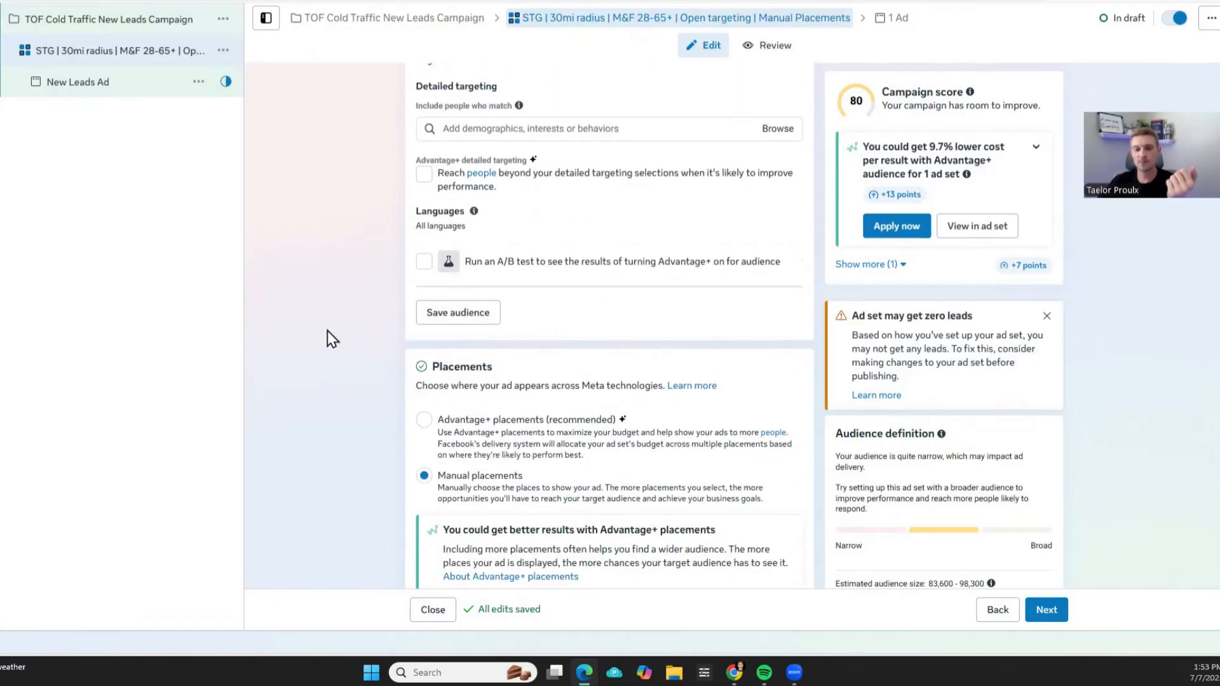
scroll(327, 338, "down", 4)
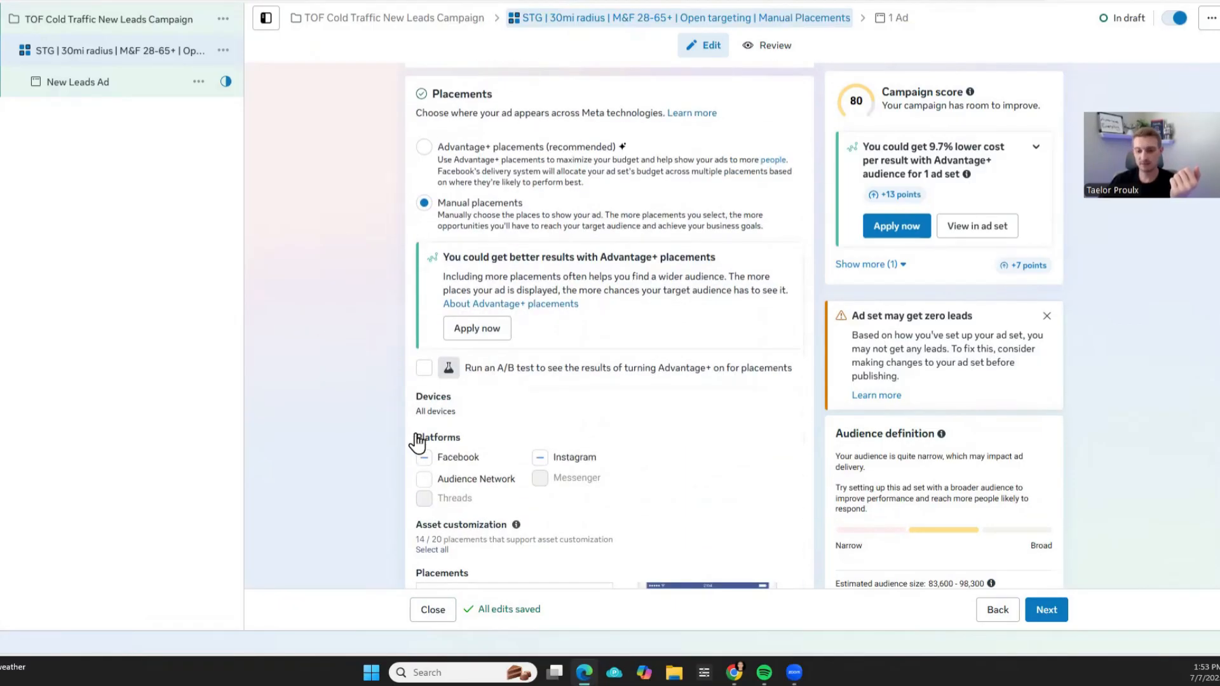
scroll(413, 435, "down", 5)
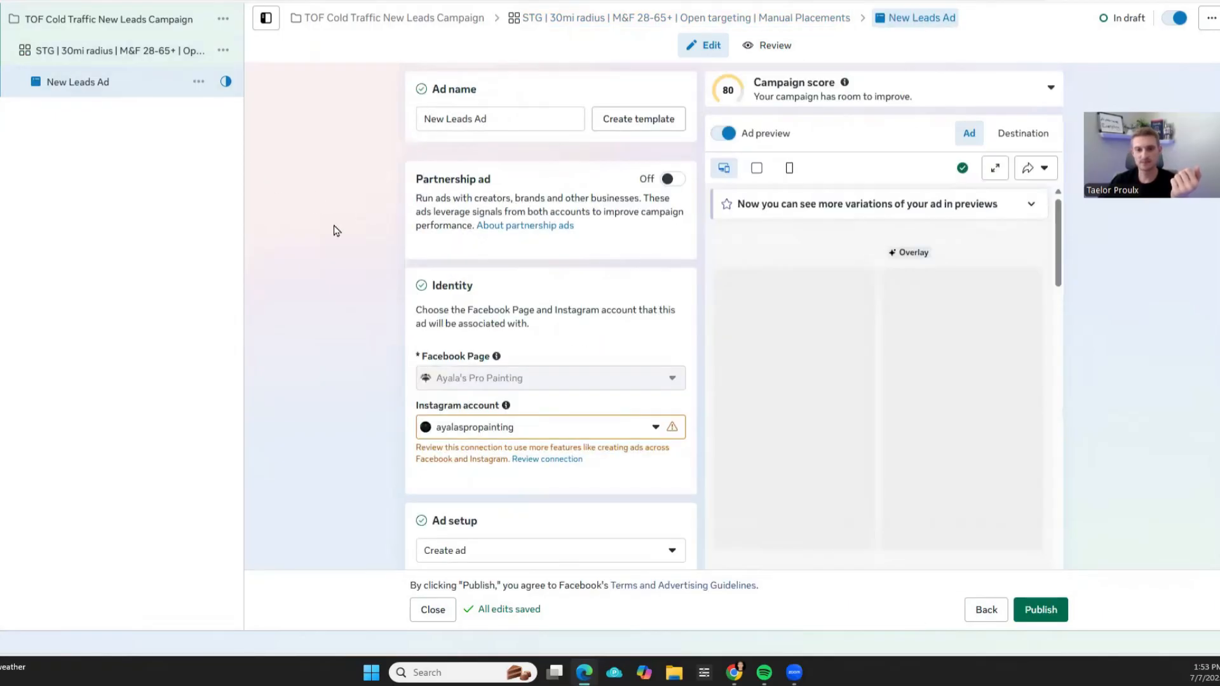
Review the ad's identity accounts, its single image or video format, and the multi-advertiser ads option
scroll(359, 285, "down", 4)
scroll(353, 208, "up", 1)
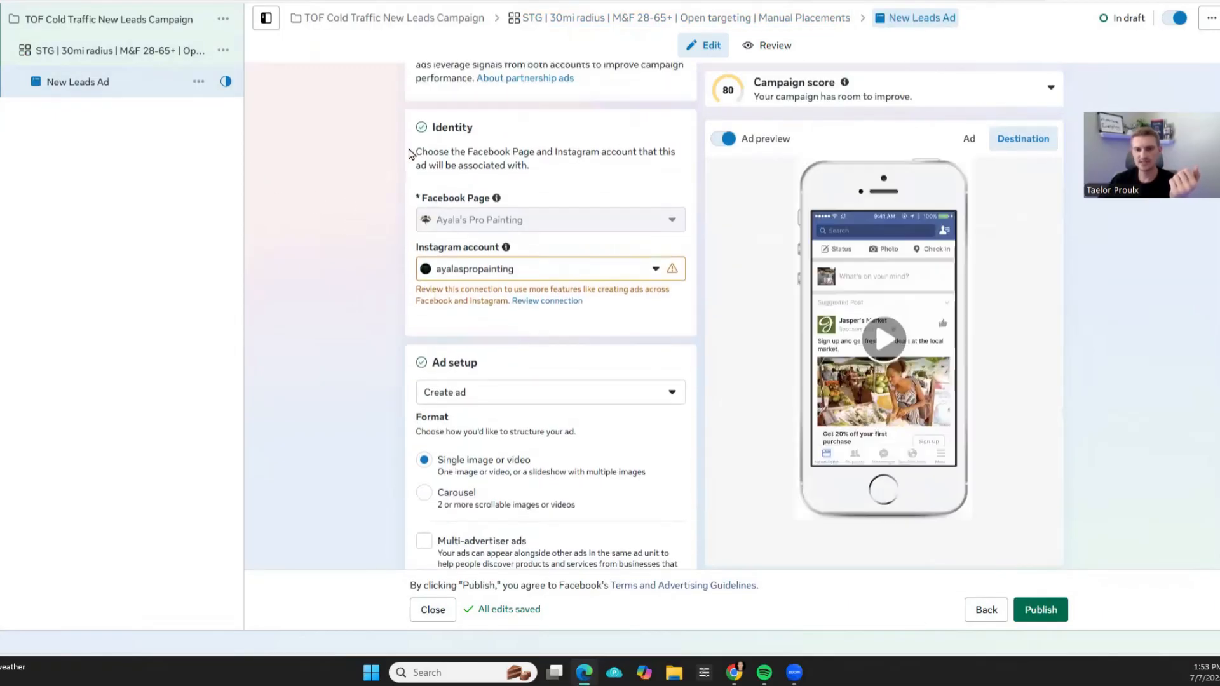
left_click_drag(406, 129, 502, 125)
left_click(354, 257)
mouse_move(498, 200)
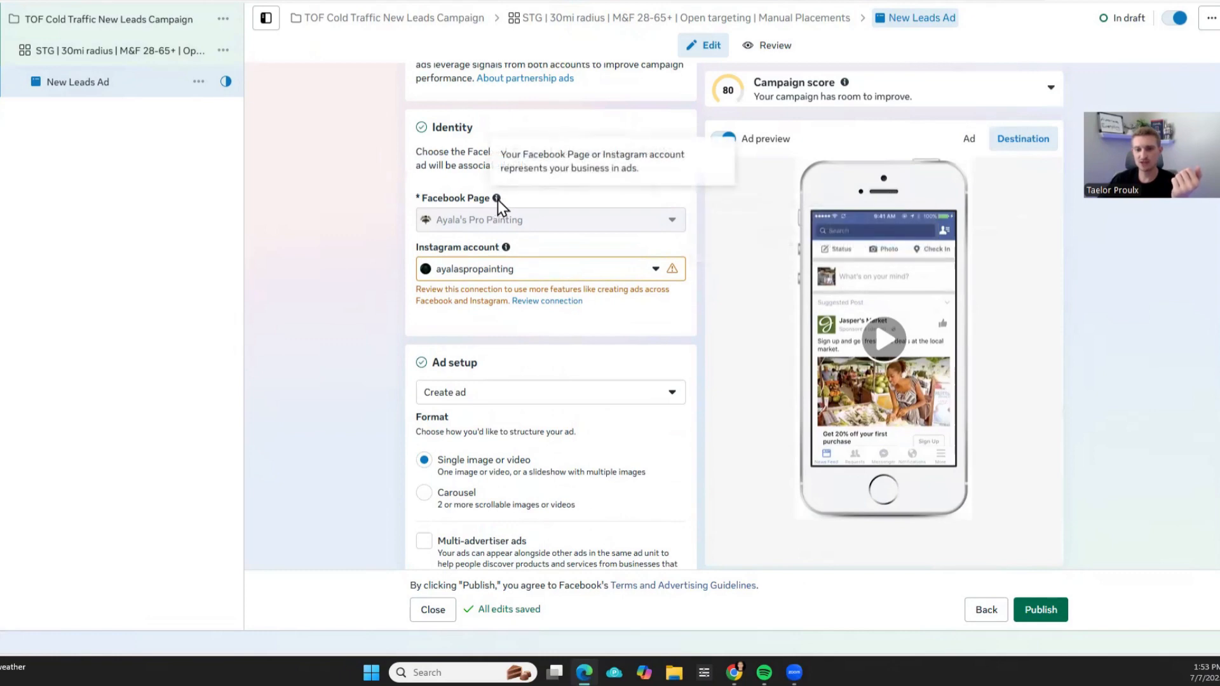
scroll(337, 251, "down", 2)
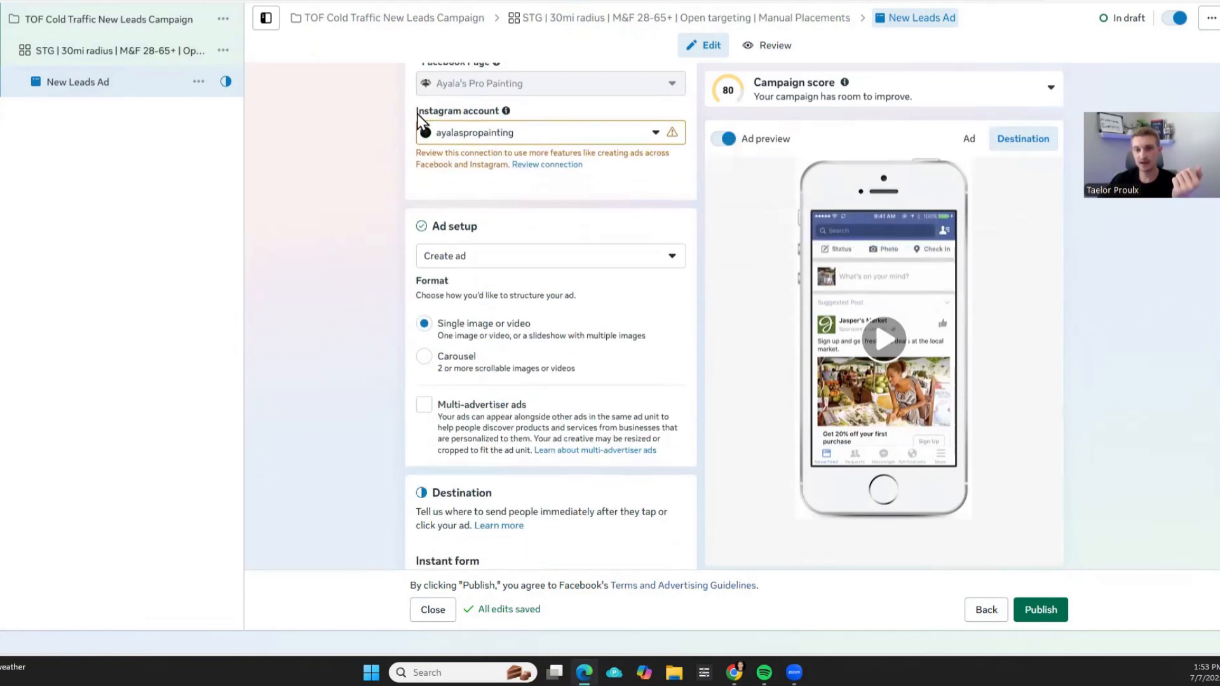
scroll(338, 208, "down", 4)
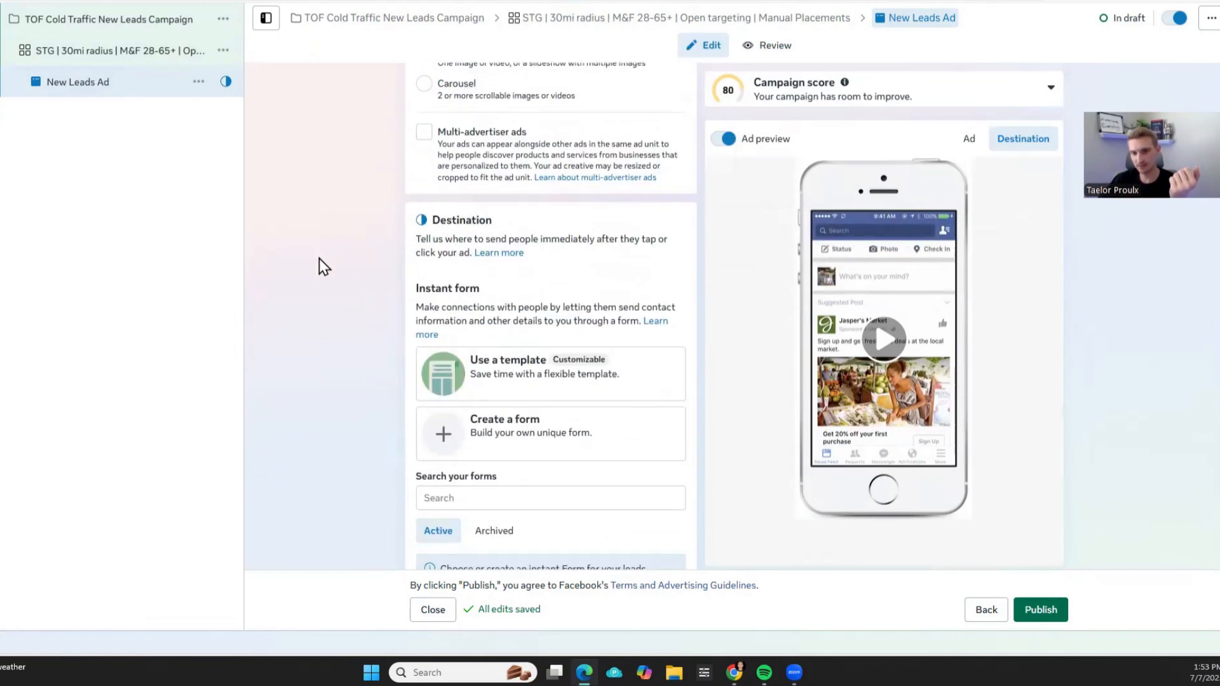
scroll(319, 258, "up", 1)
left_click_drag(544, 202, 368, 207)
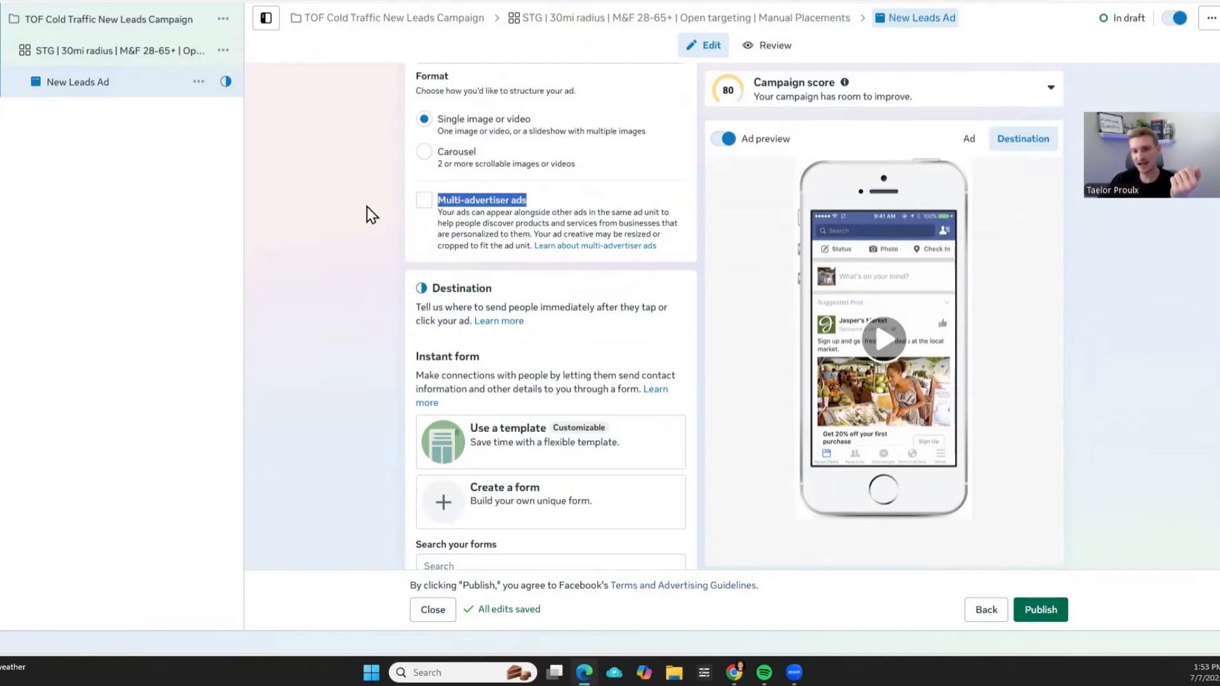
left_click(339, 290)
Review the ad's destination section and its instant form choices
scroll(329, 318, "down", 4)
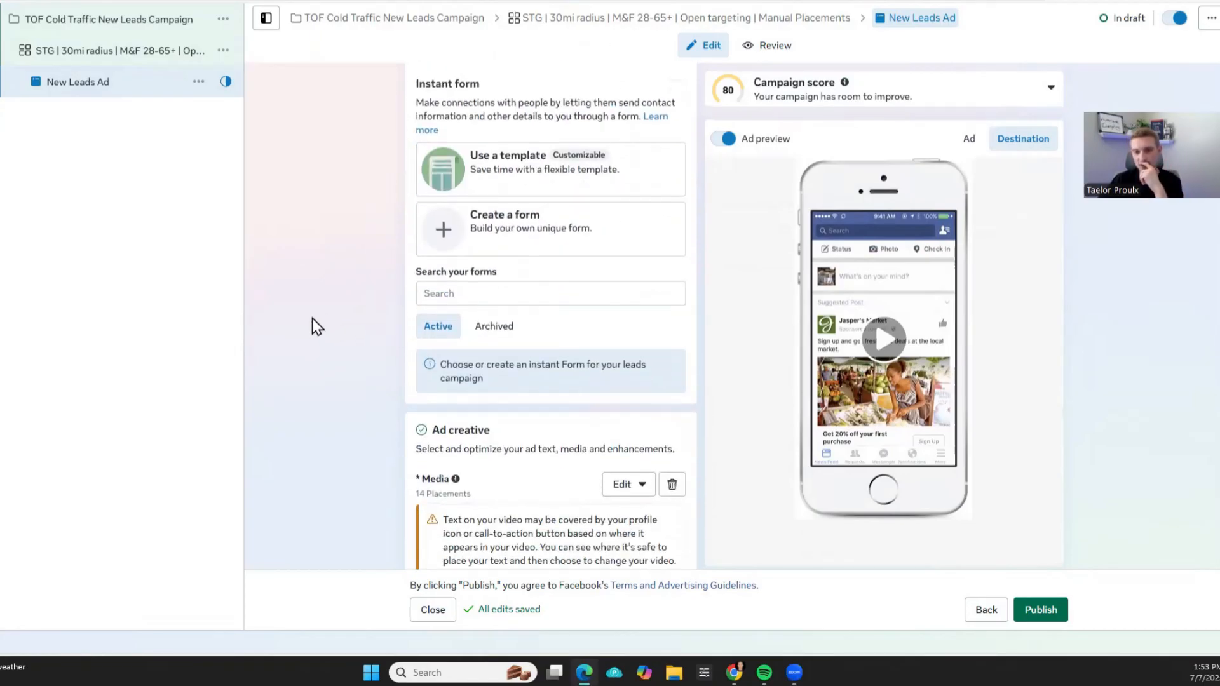
scroll(311, 318, "up", 1)
scroll(351, 333, "down", 2)
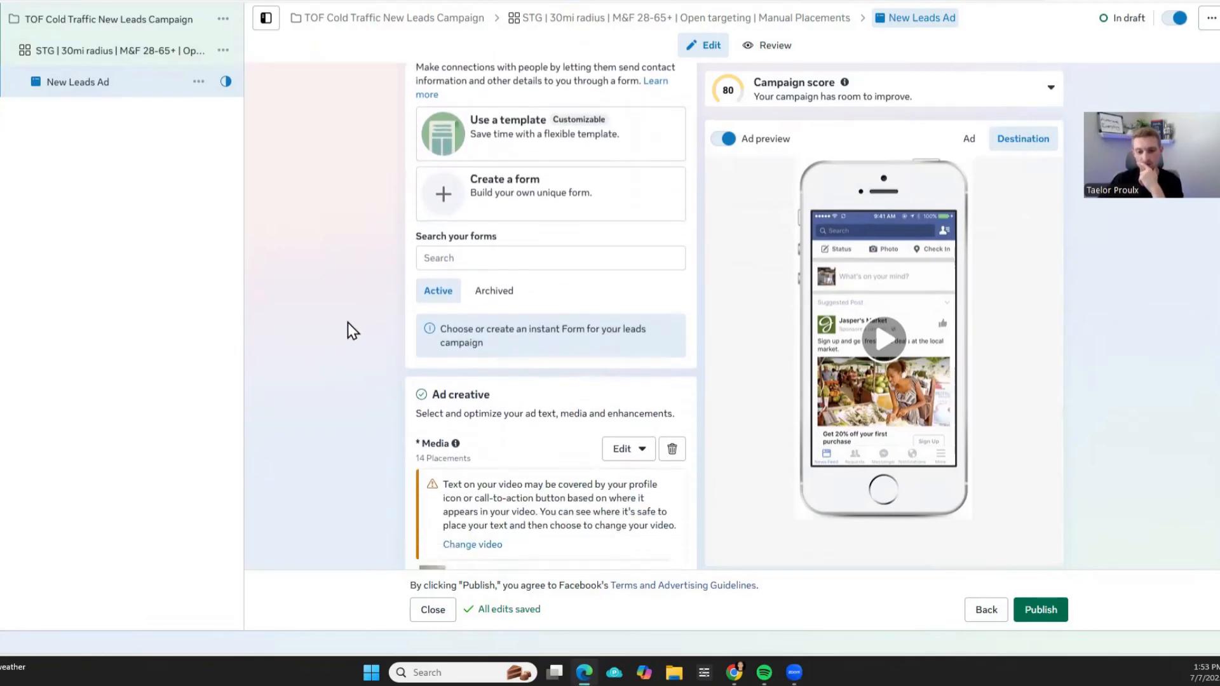
scroll(347, 323, "down", 2)
scroll(367, 253, "up", 3)
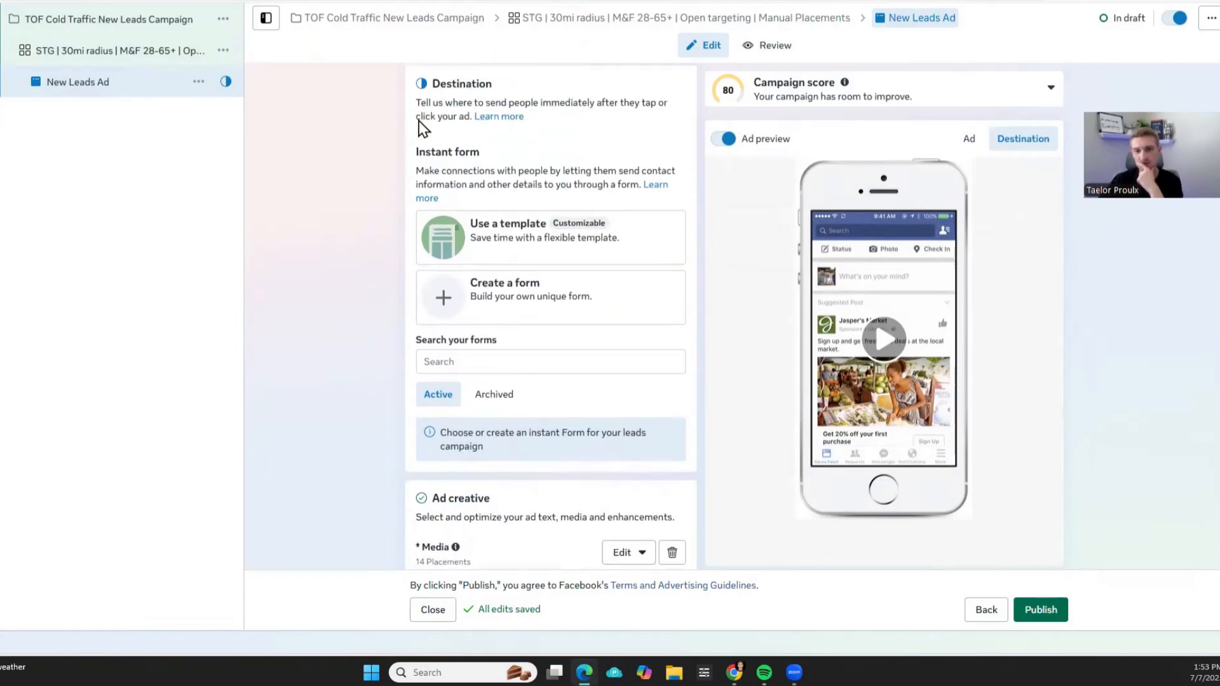
scroll(335, 280, "down", 5)
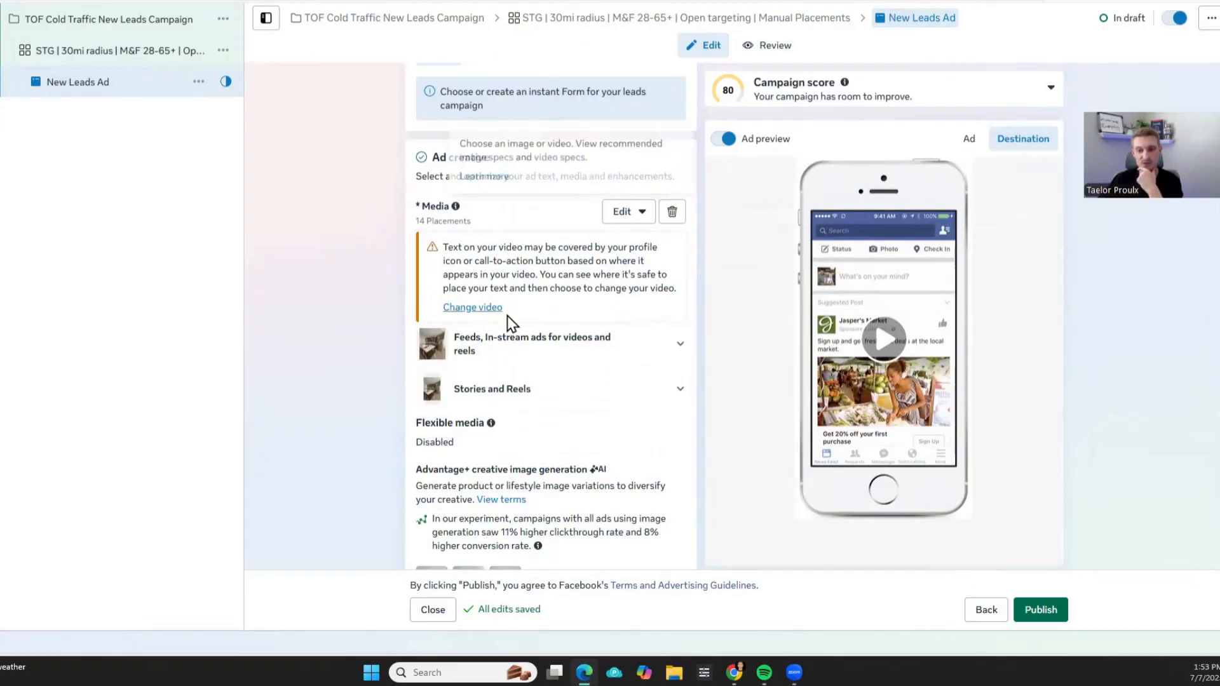
Review the ad creative's media for feeds and stories, and highlight its primary text
mouse_move(485, 347)
scroll(485, 341, "down", 2)
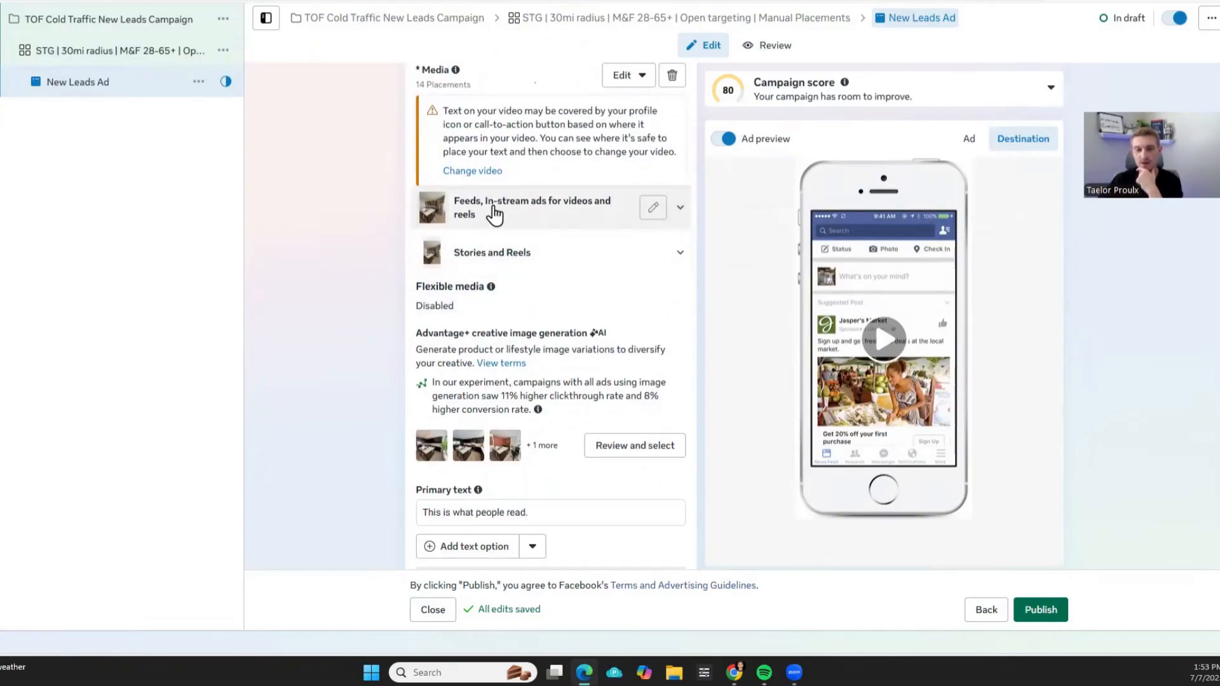
scroll(348, 305, "down", 2)
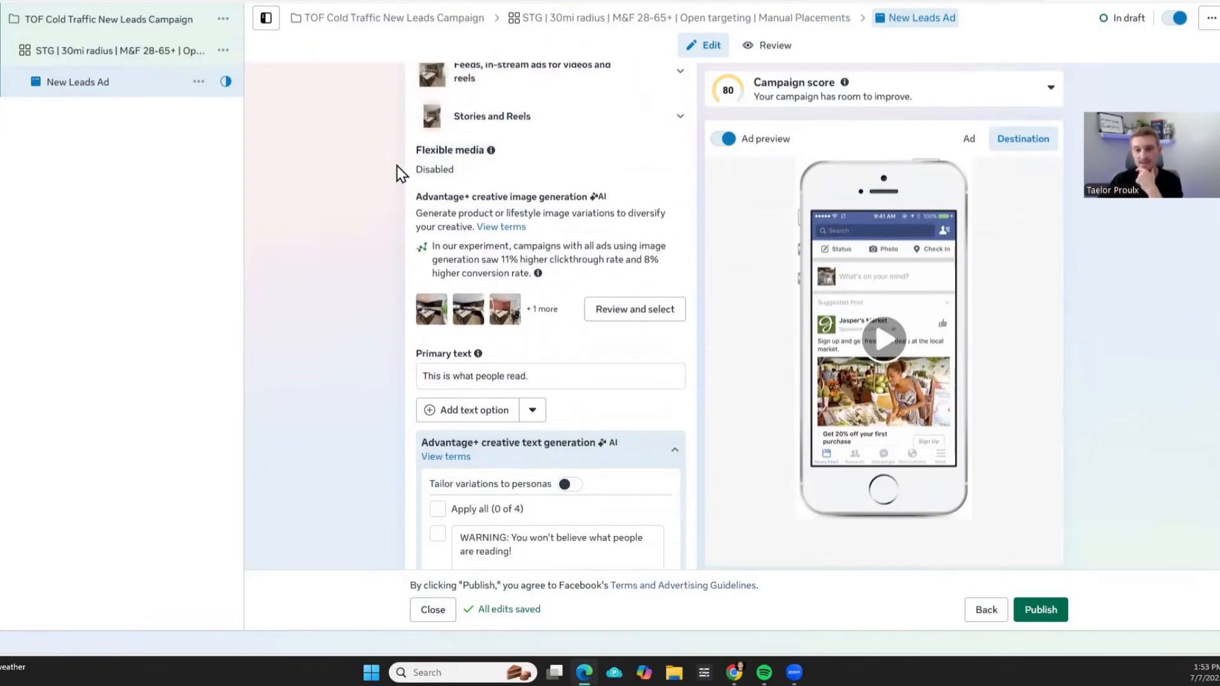
scroll(329, 261, "down", 4)
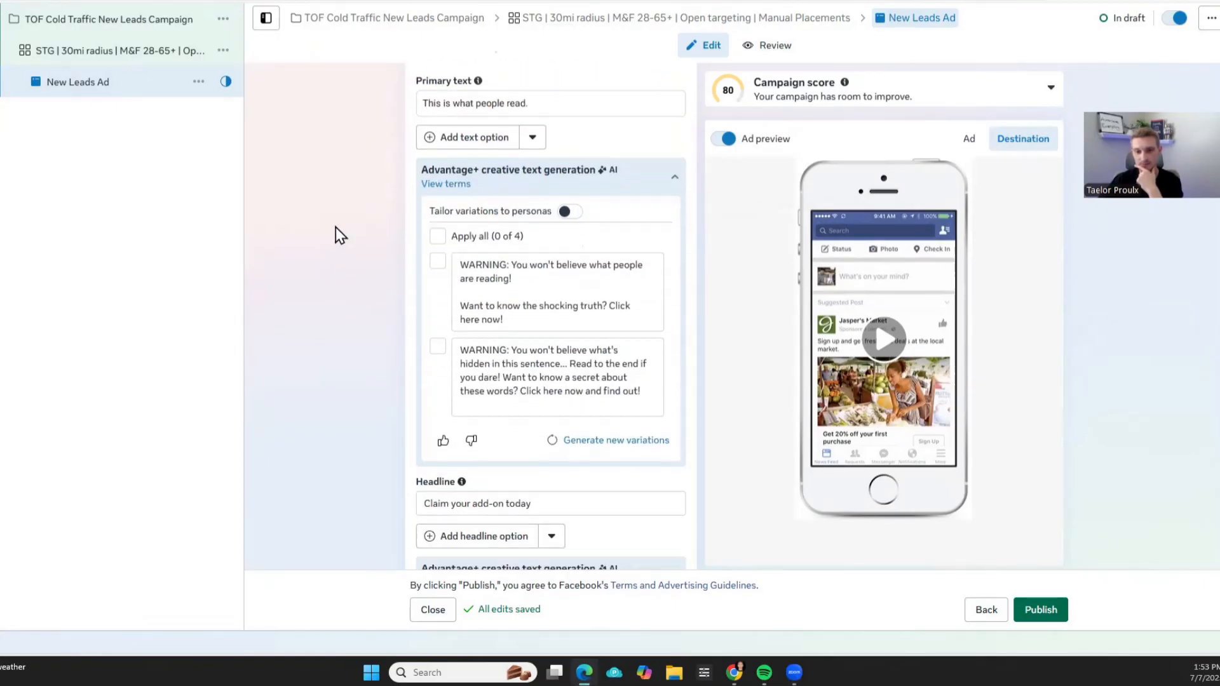
left_click_drag(563, 103, 509, 88)
left_click(336, 163)
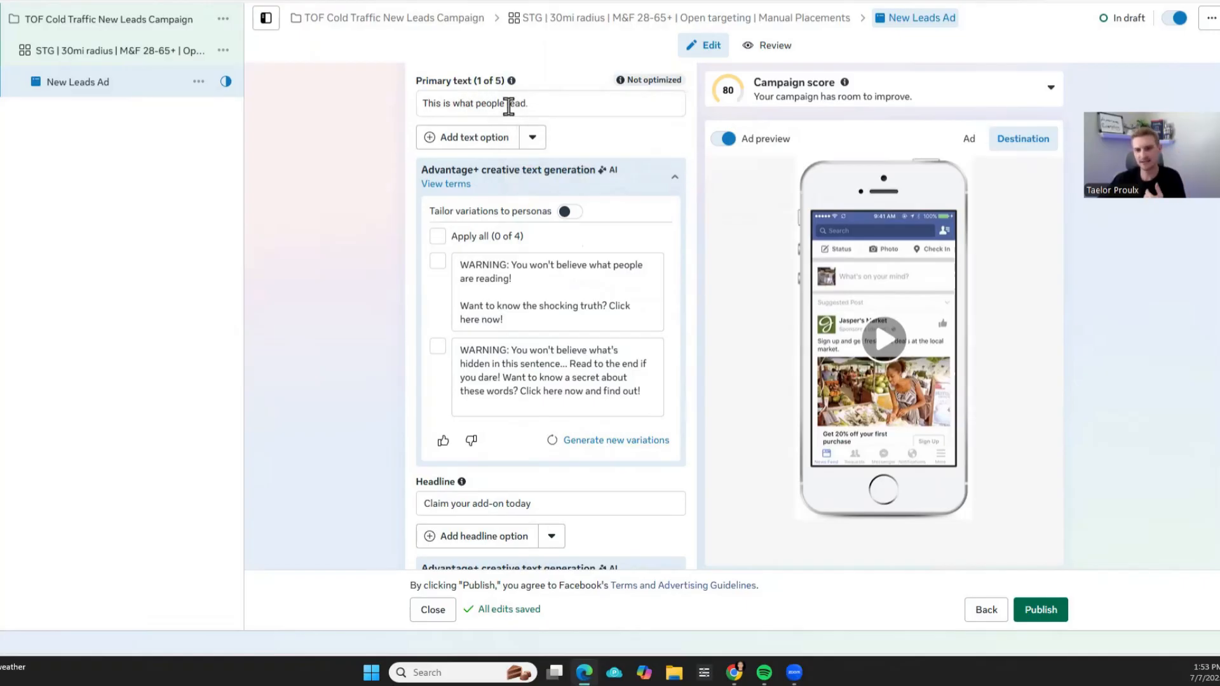
left_click_drag(538, 103, 425, 102)
left_click(338, 190)
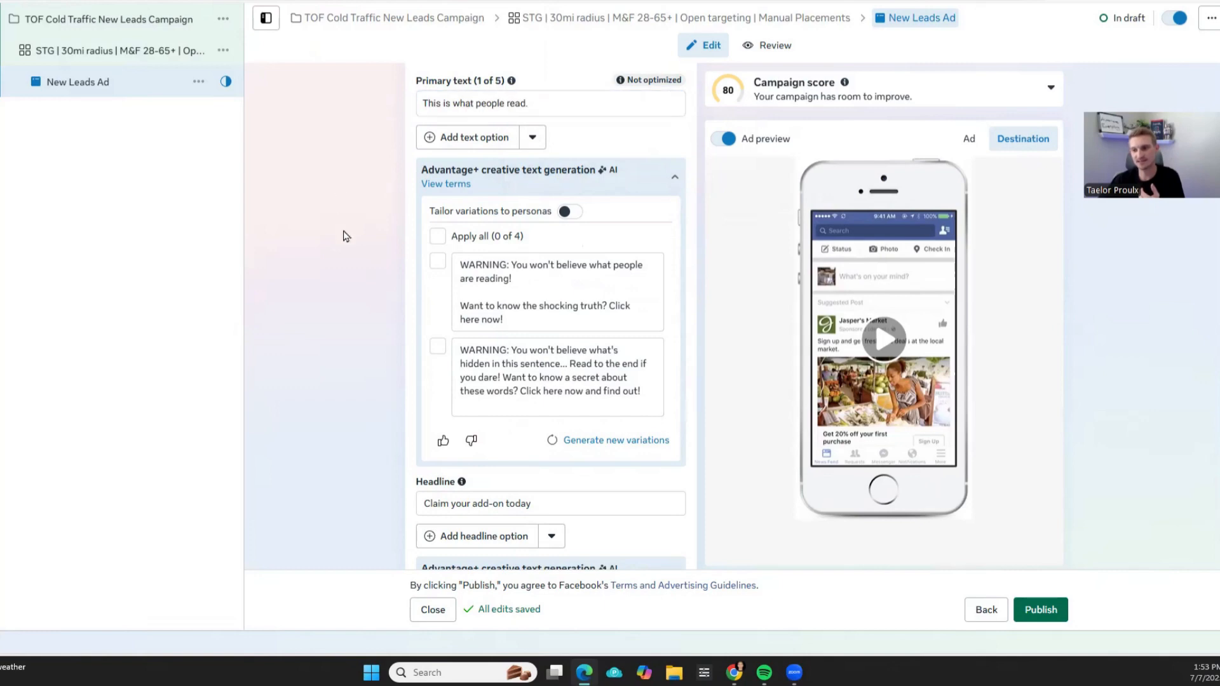
Show the ad preview, expand it to view the ad across all placements, and close the expanded view
left_click(961, 139)
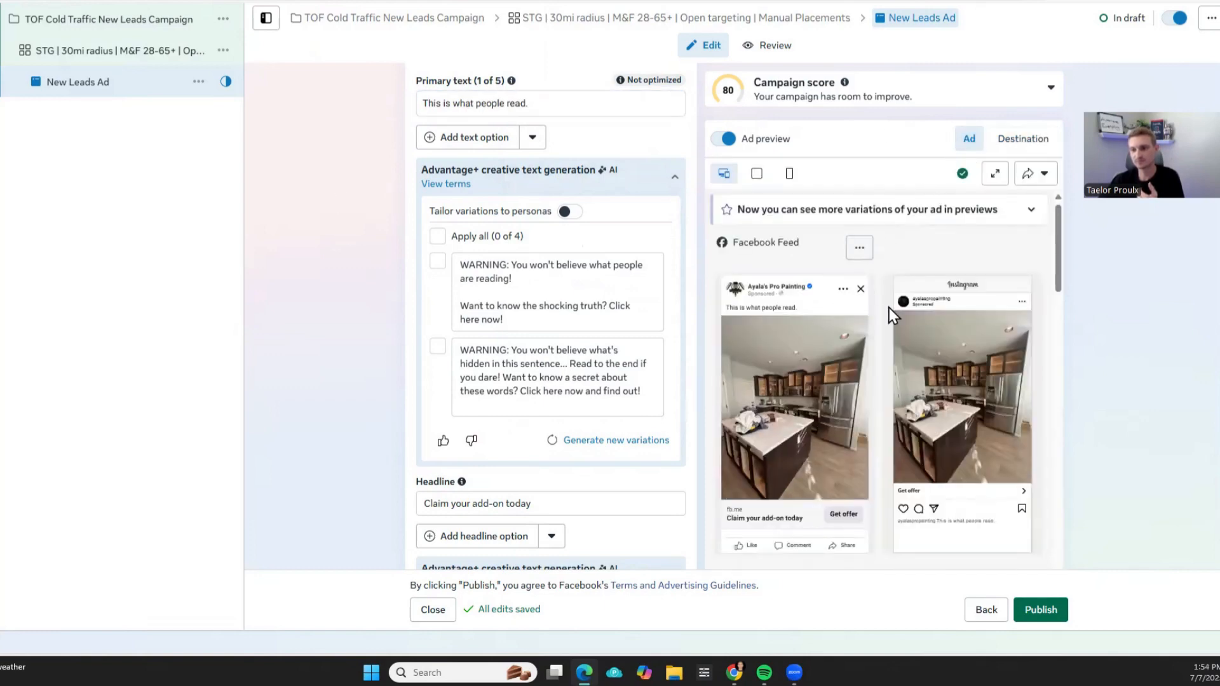
left_click(995, 174)
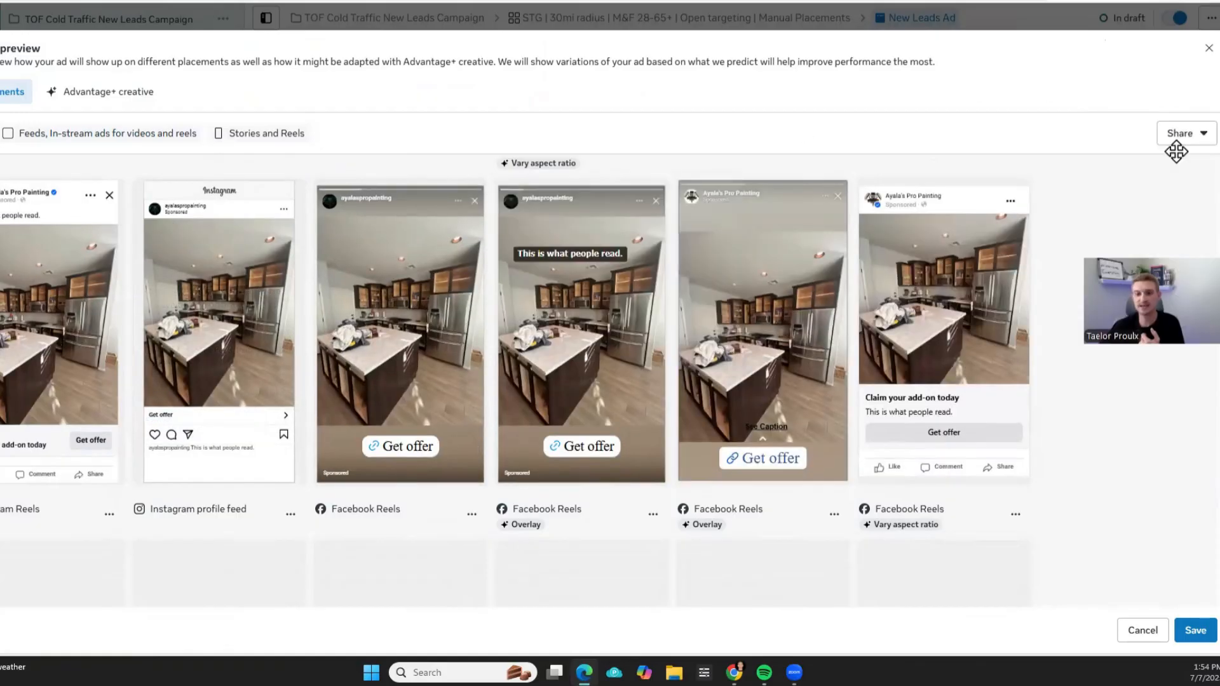
left_click(1207, 51)
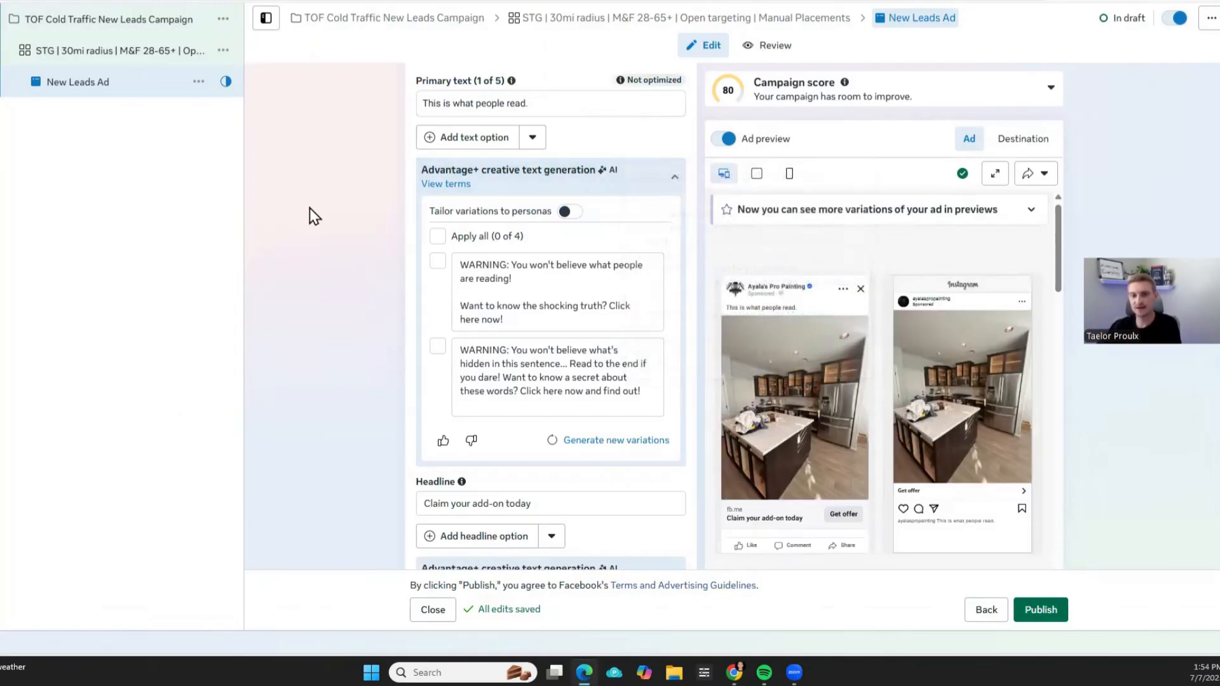
Apply three of the four AI-generated variations of the ad's primary text
scroll(342, 229, "down", 1)
scroll(351, 241, "up", 1)
scroll(478, 299, "down", 1)
left_click(437, 278)
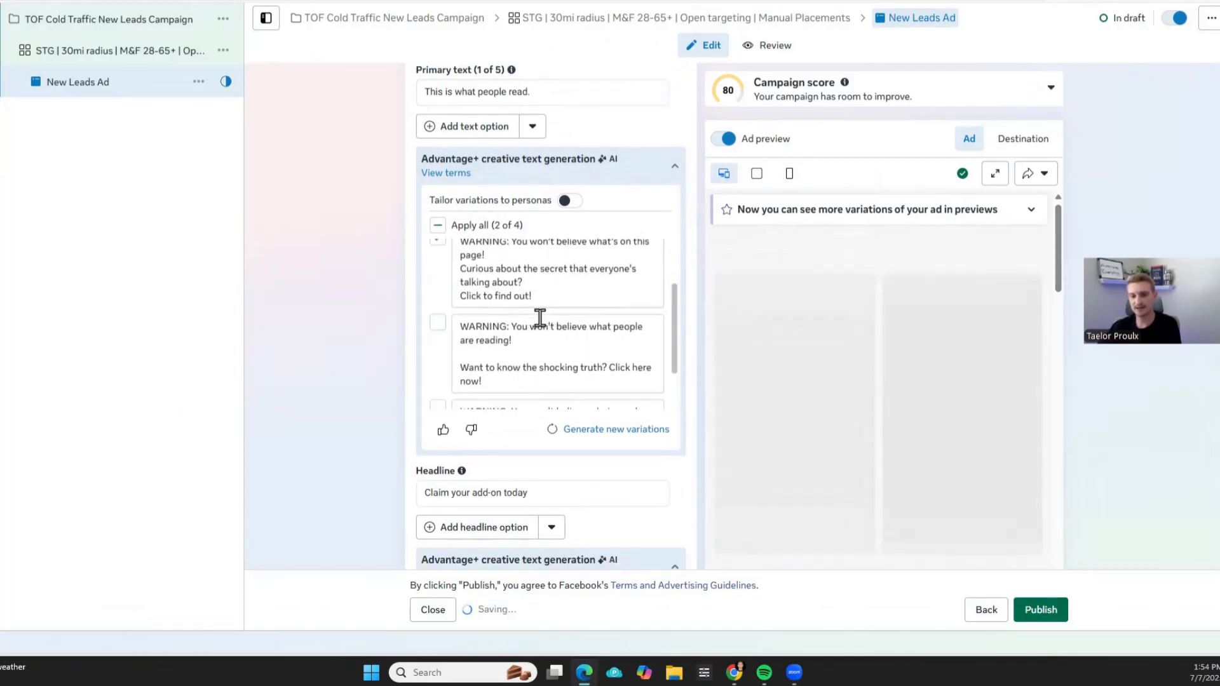
scroll(542, 318, "down", 1)
left_click(438, 356)
left_click(558, 374)
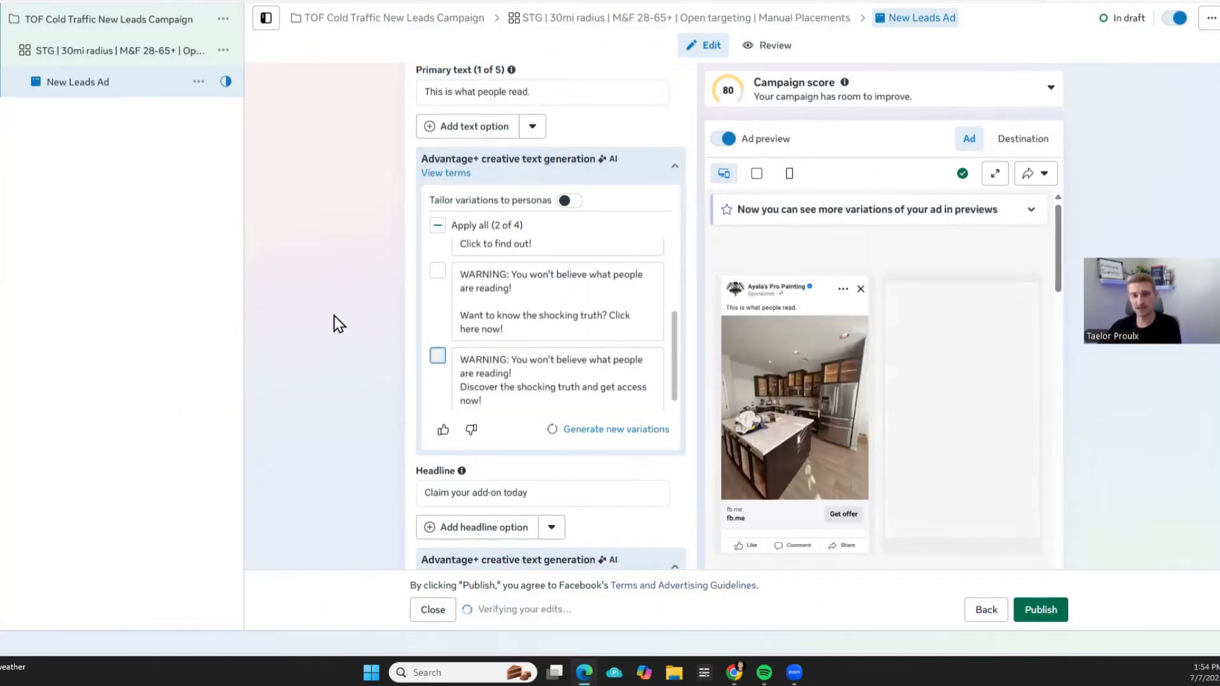
Set the ad's call to action to Learn more
scroll(315, 300, "up", 1)
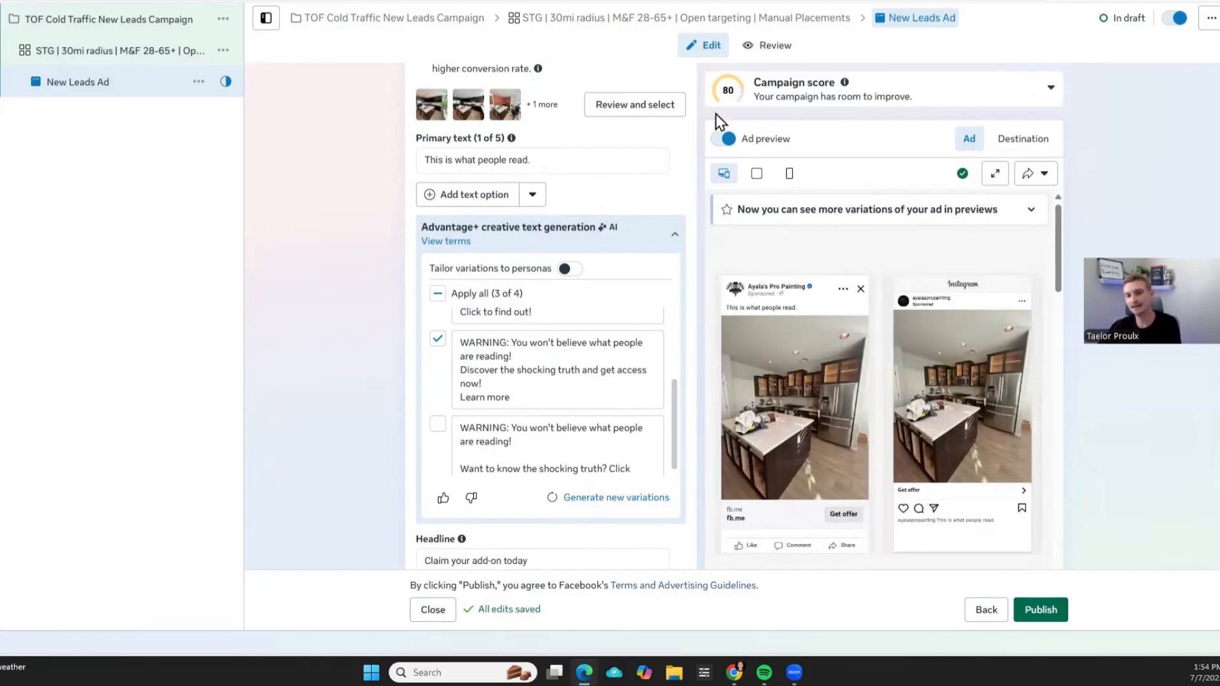
scroll(341, 360, "up", 3)
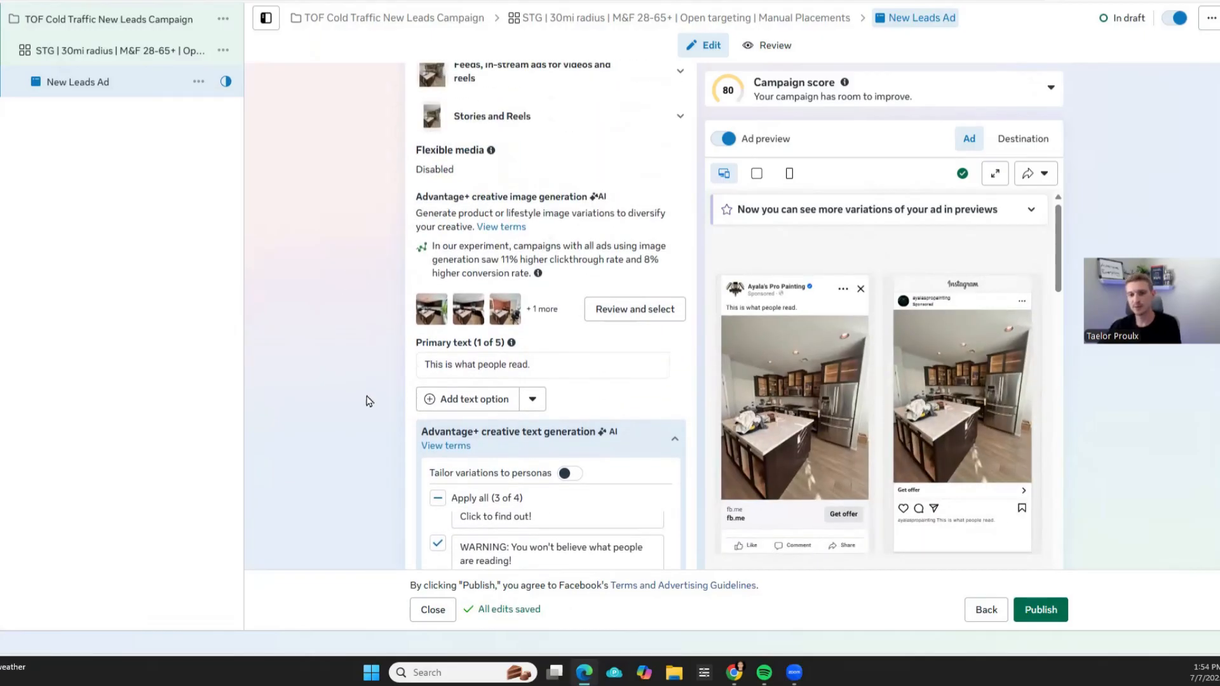
scroll(368, 400, "down", 1)
scroll(339, 390, "down", 15)
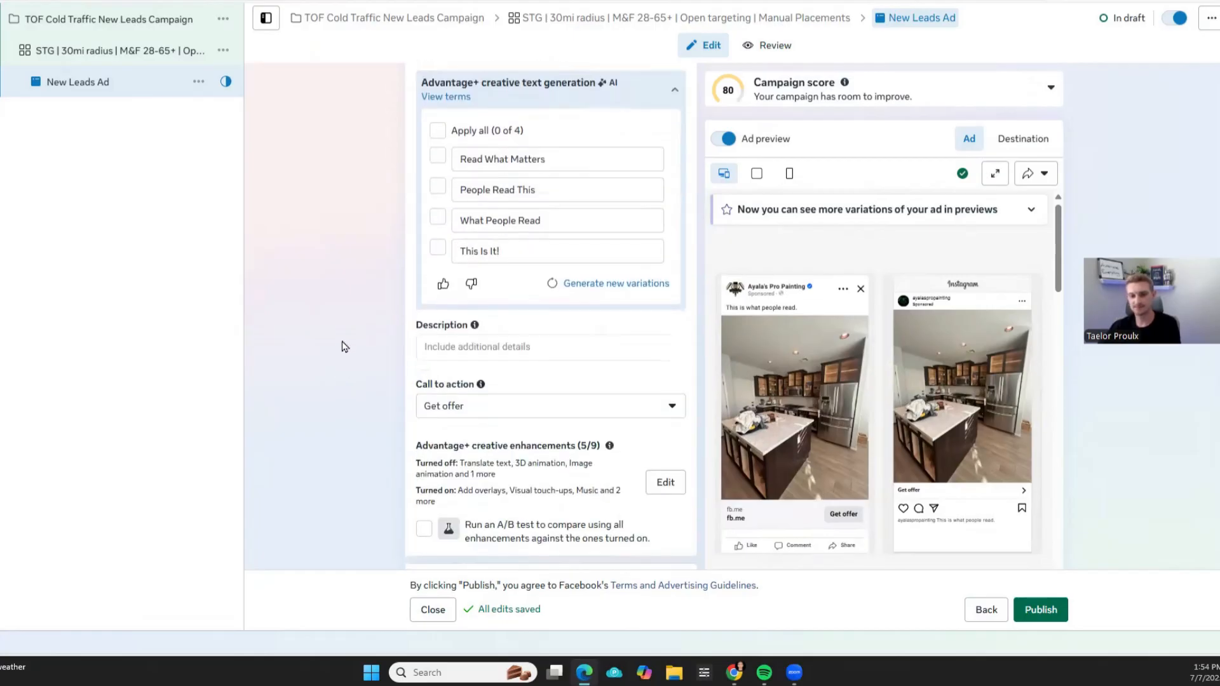
left_click_drag(417, 112, 488, 113)
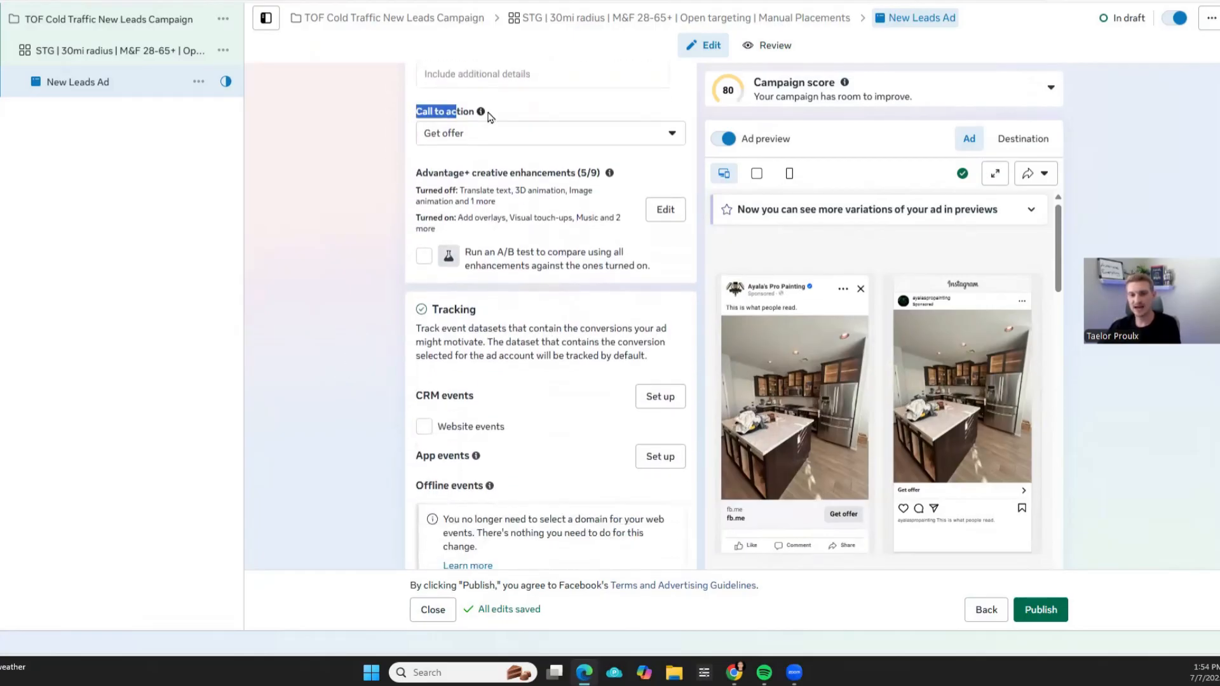
left_click(347, 222)
left_click(480, 139)
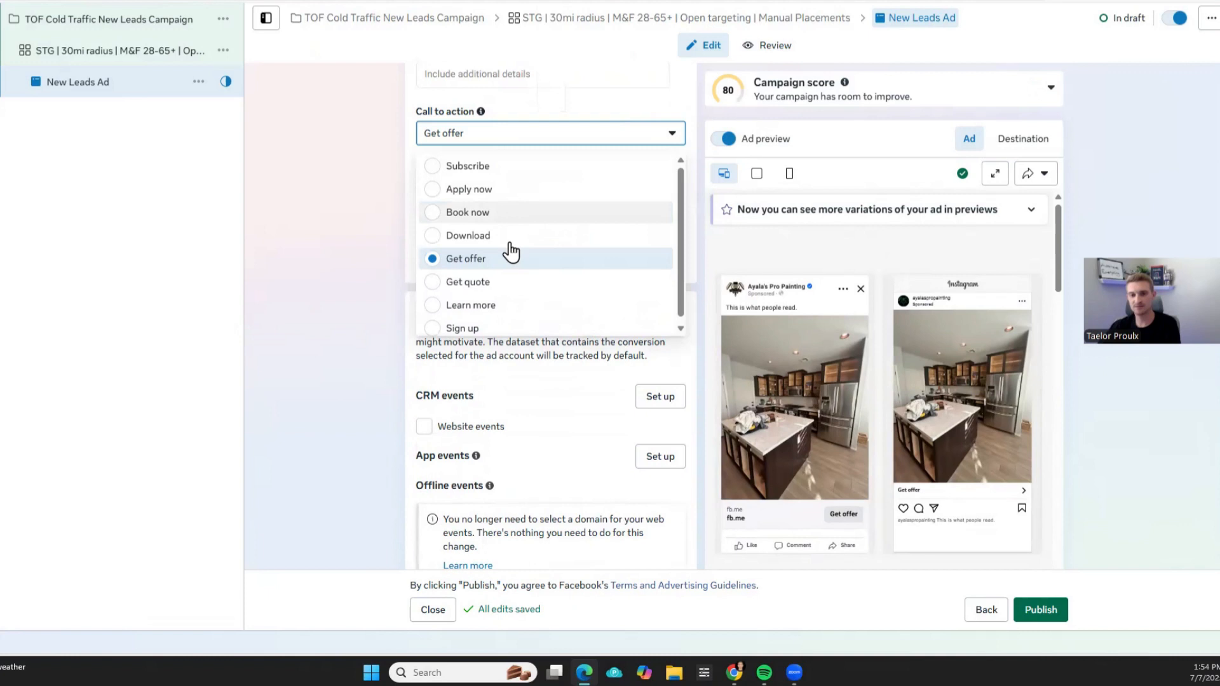
left_click(498, 306)
scroll(339, 235, "down", 2)
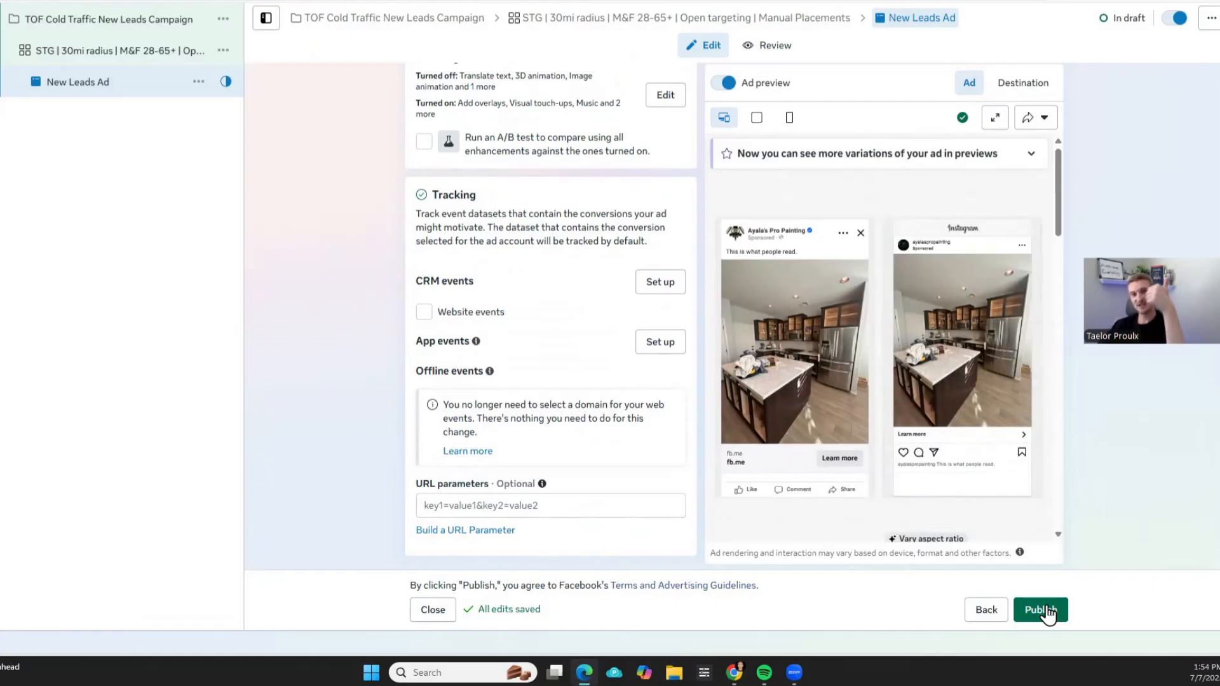
Switch to the Meta campaign ad structure diagram in tldraw, point out the campaign level, and return to the ad editor
left_click(356, 2)
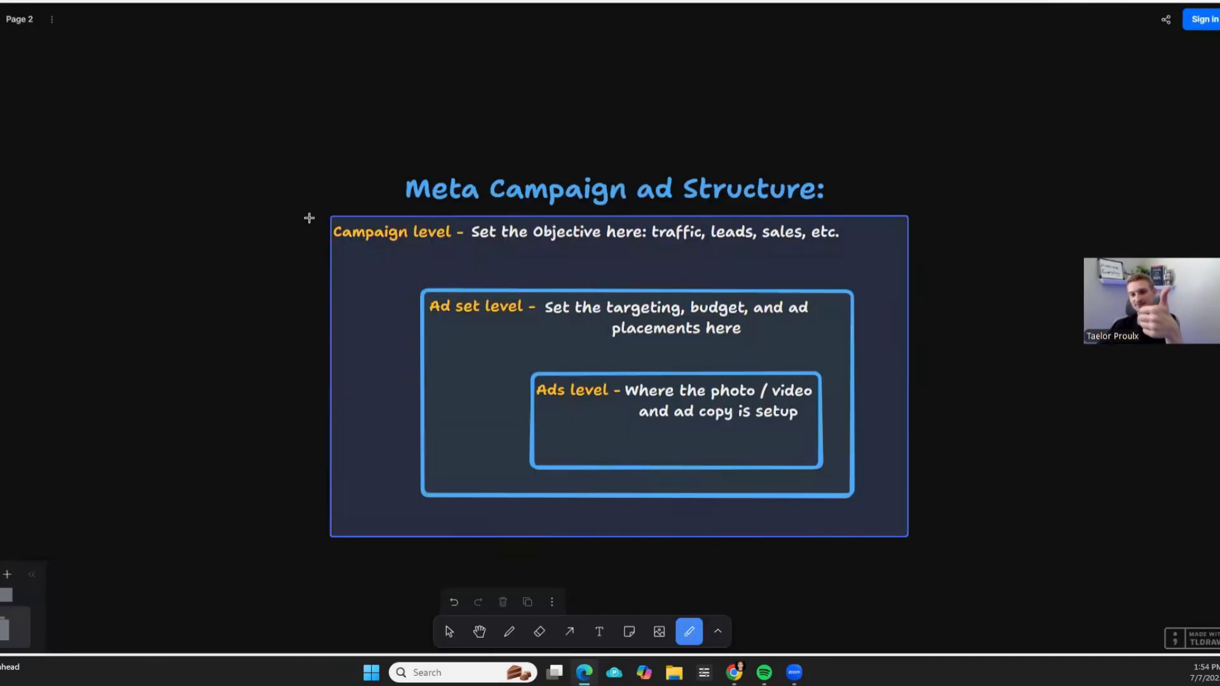
mouse_move(321, 185)
left_mouse_down()
mouse_move(1108, 502)
mouse_move(408, 265)
left_mouse_up()
left_click(483, 1)
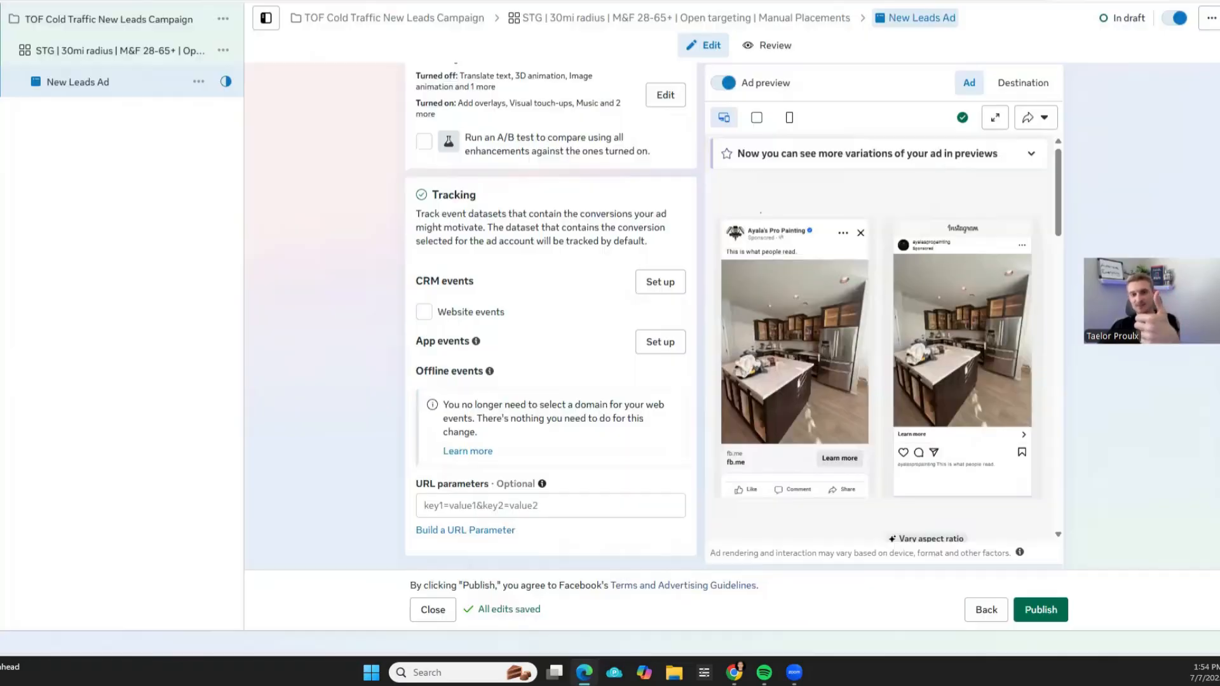